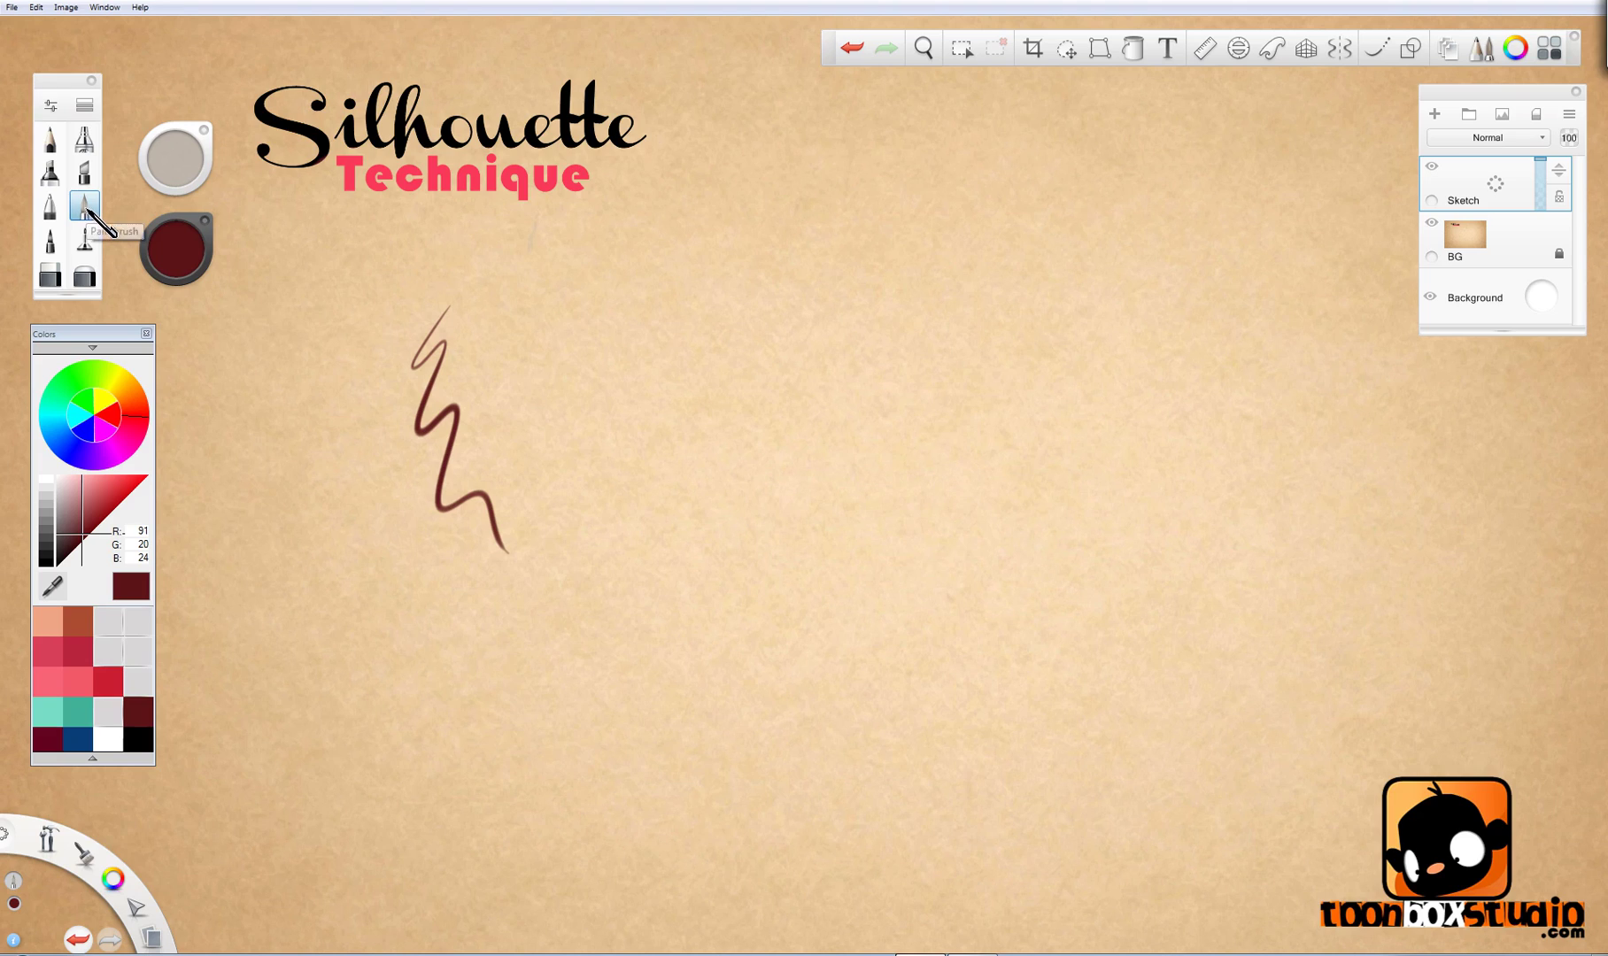
Step: Set the Paintbrush's paint opacity to 21%
{"action": "double_click", "coordinate": [94, 211]}
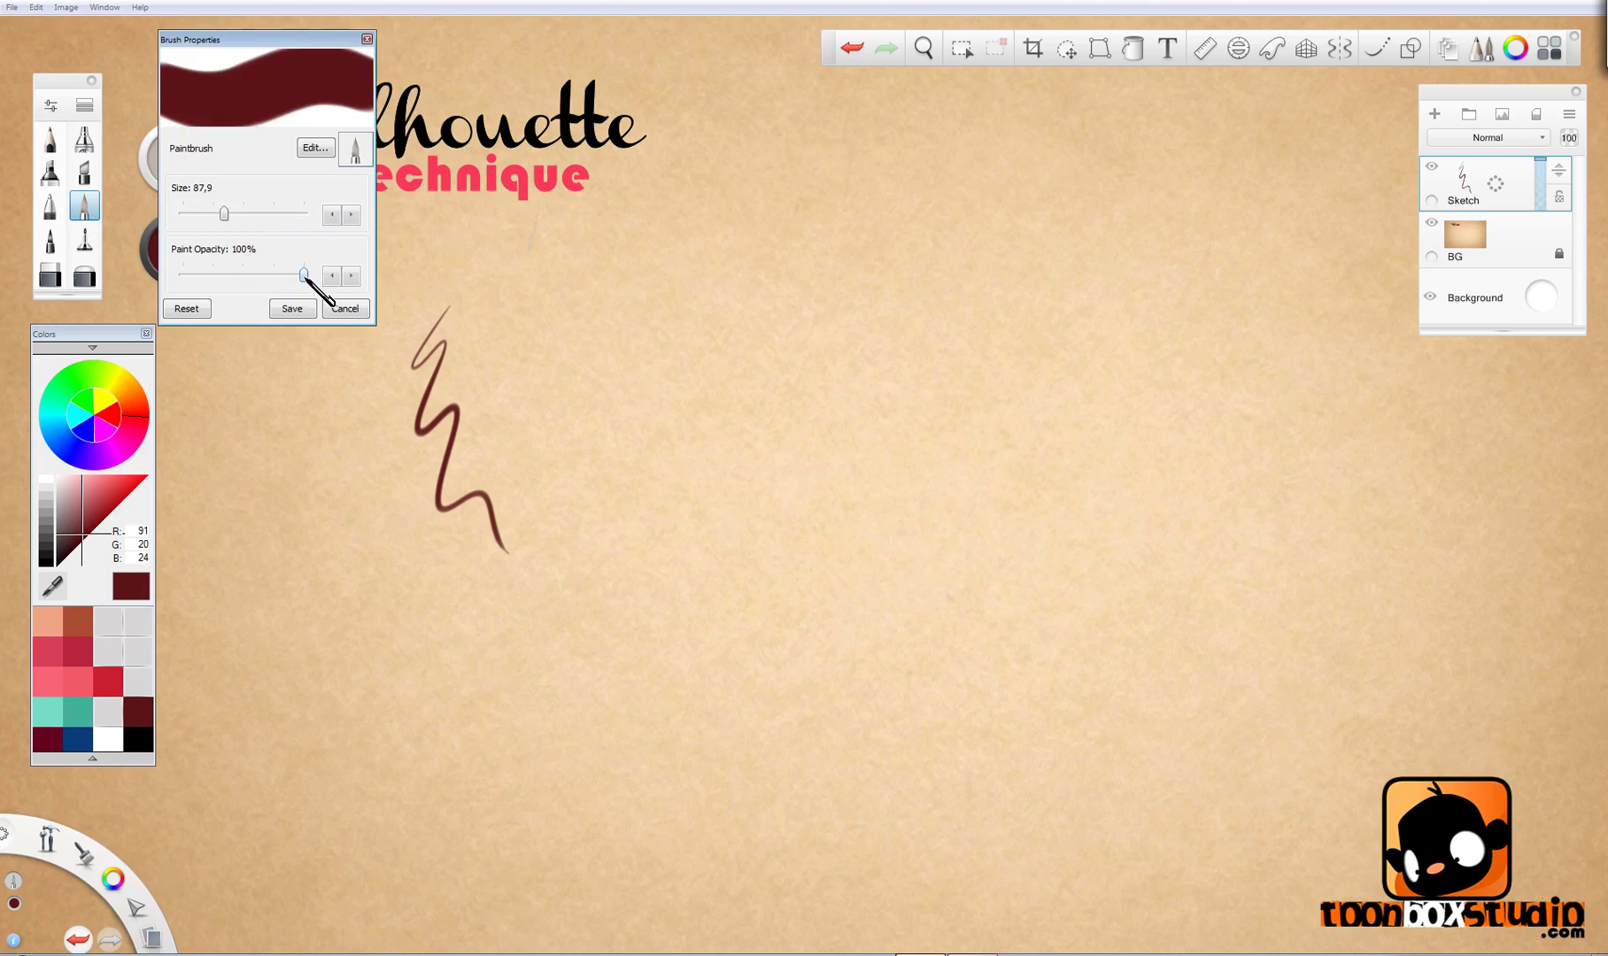
{"action": "left_click_drag", "start_coordinate": [304, 276], "coordinate": [209, 277]}
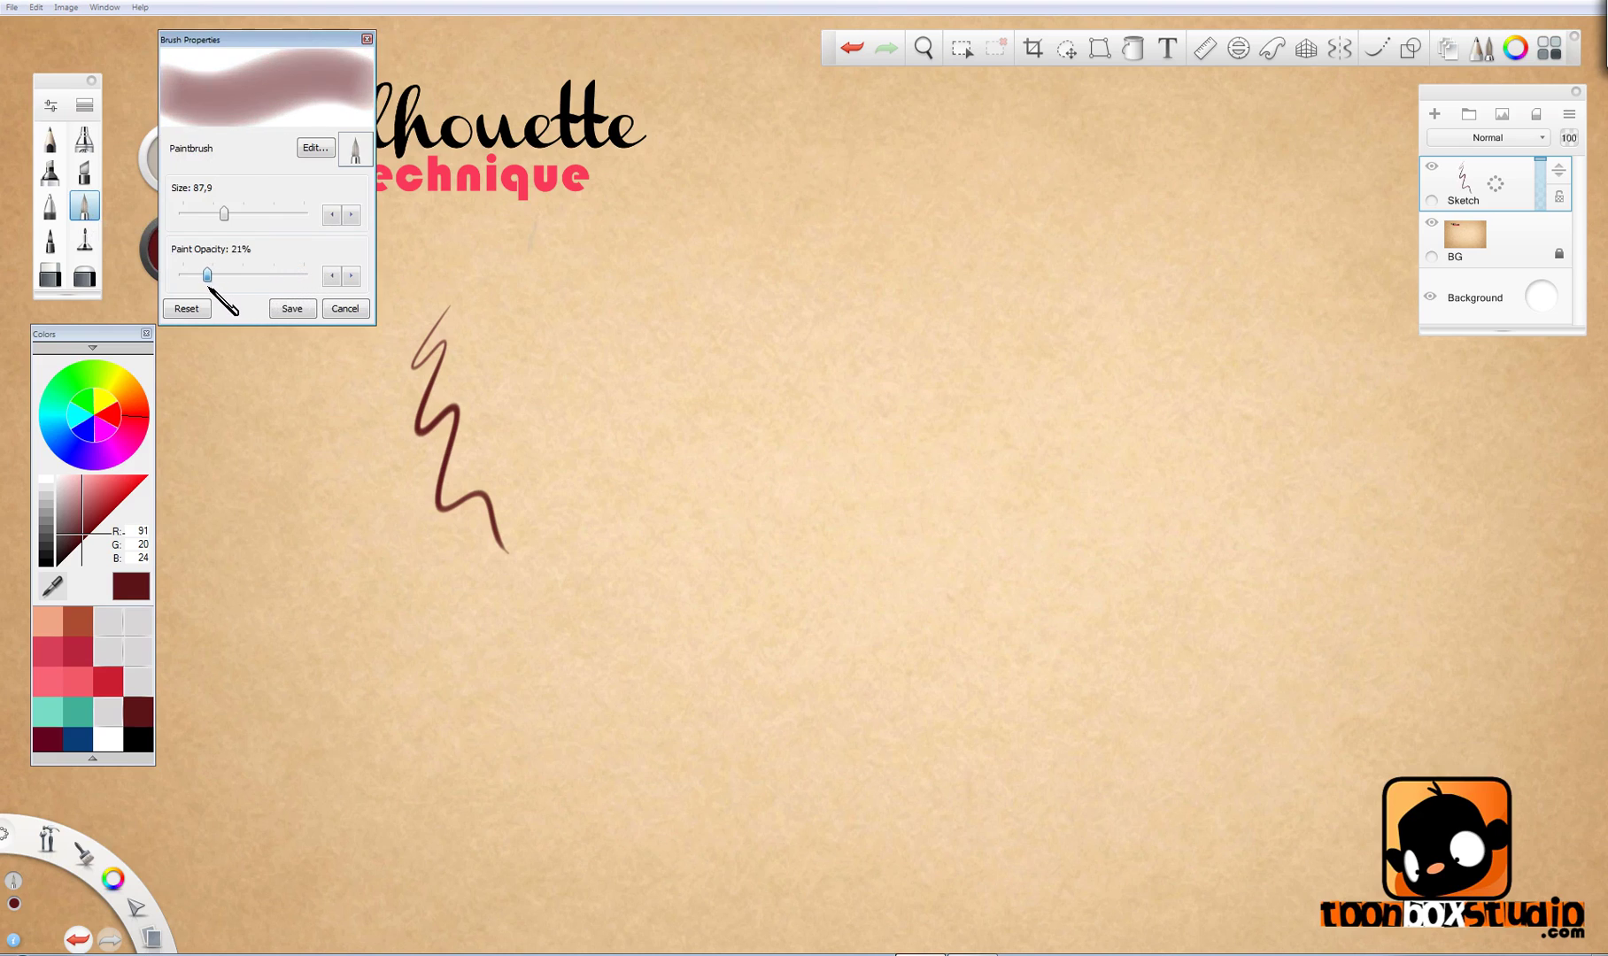
{"action": "left_click", "coordinate": [368, 39]}
Step: Paint two thick patches of overlapping translucent maroon strokes beside the thin squiggle to build up darker tone
{"action": "mouse_move", "coordinate": [549, 365]}
{"action": "left_mouse_down"}
{"action": "mouse_move", "coordinate": [571, 331]}
{"action": "mouse_move", "coordinate": [549, 392]}
{"action": "mouse_move", "coordinate": [609, 531]}
{"action": "mouse_move", "coordinate": [867, 687]}
{"action": "left_mouse_up"}
{"action": "mouse_move", "coordinate": [582, 341]}
{"action": "left_mouse_down"}
{"action": "mouse_move", "coordinate": [569, 432]}
{"action": "mouse_move", "coordinate": [762, 650]}
{"action": "left_mouse_up"}
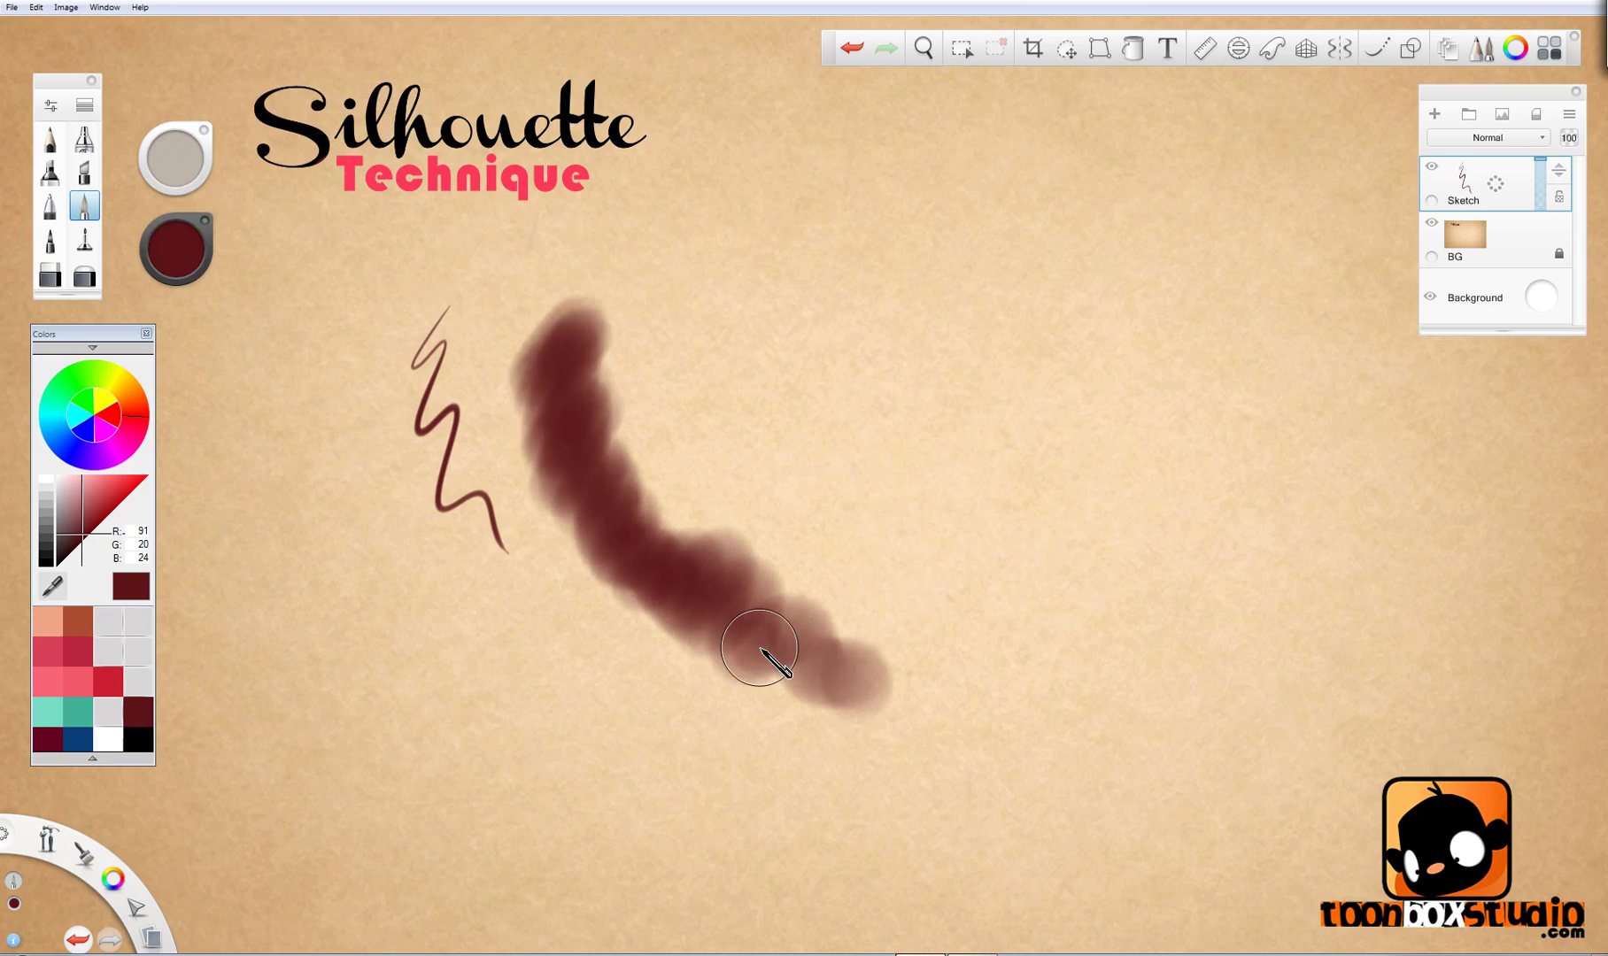
{"action": "mouse_move", "coordinate": [828, 201]}
{"action": "left_mouse_down"}
{"action": "mouse_move", "coordinate": [698, 349]}
{"action": "mouse_move", "coordinate": [718, 413]}
{"action": "left_mouse_up"}
{"action": "left_click_drag", "start_coordinate": [824, 292], "coordinate": [762, 478]}
{"action": "left_click_drag", "start_coordinate": [769, 316], "coordinate": [700, 407]}
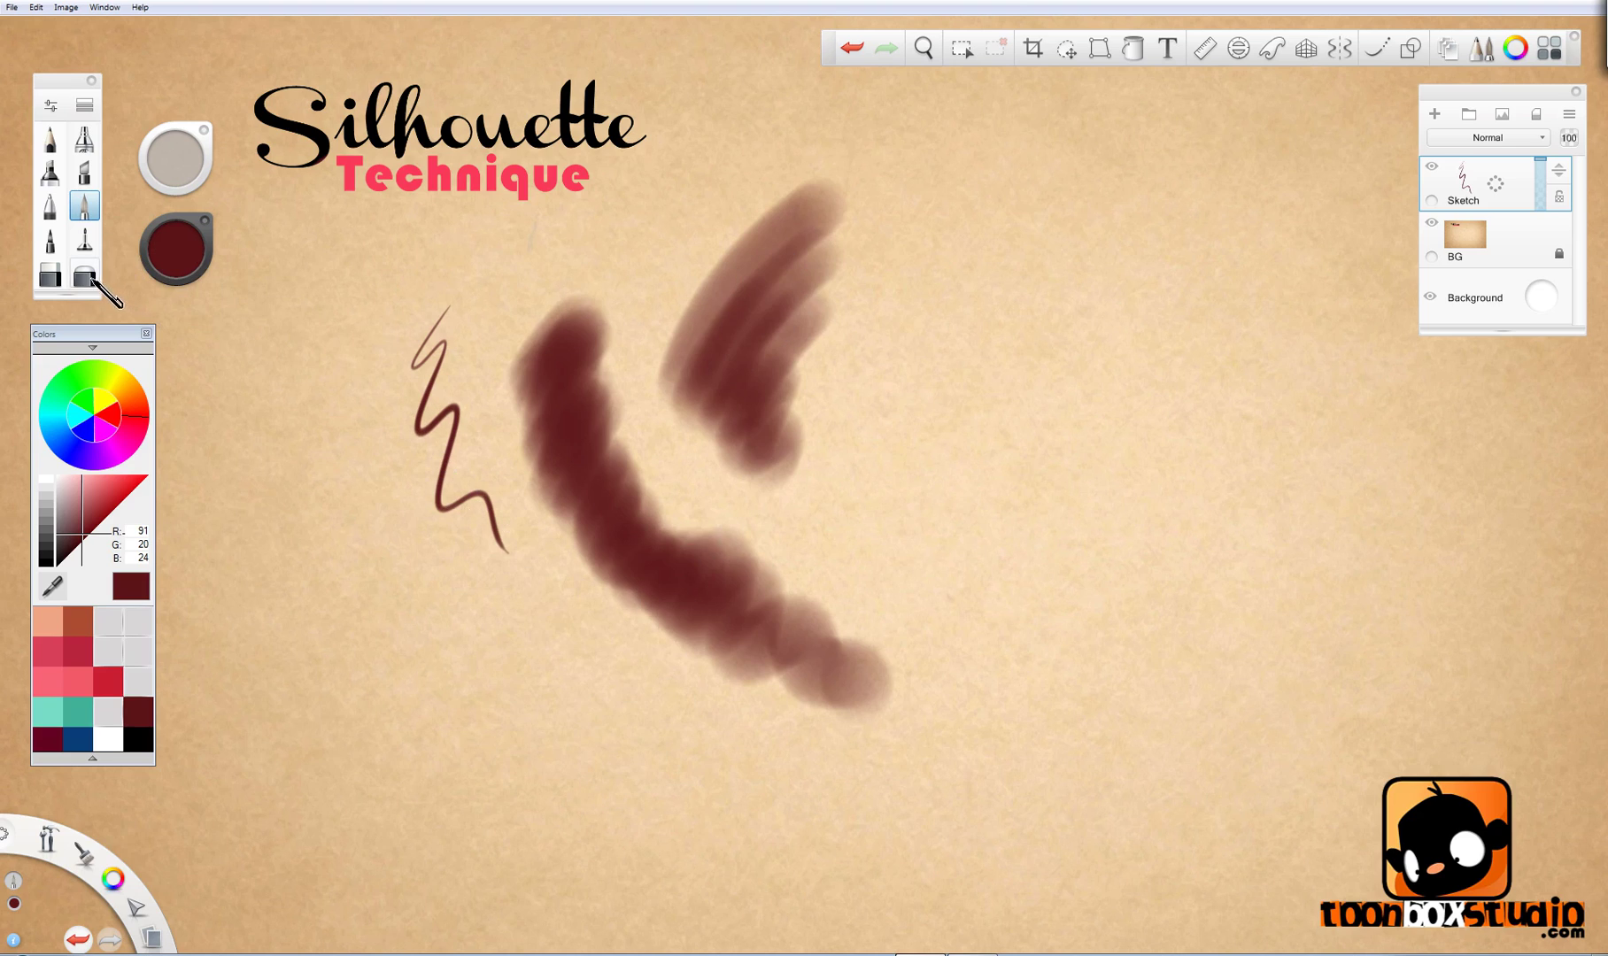
Step: Lighten the painted test strokes with a large Soft Eraser
{"action": "left_click", "coordinate": [91, 278]}
{"action": "left_click_drag", "start_coordinate": [190, 177], "coordinate": [222, 177]}
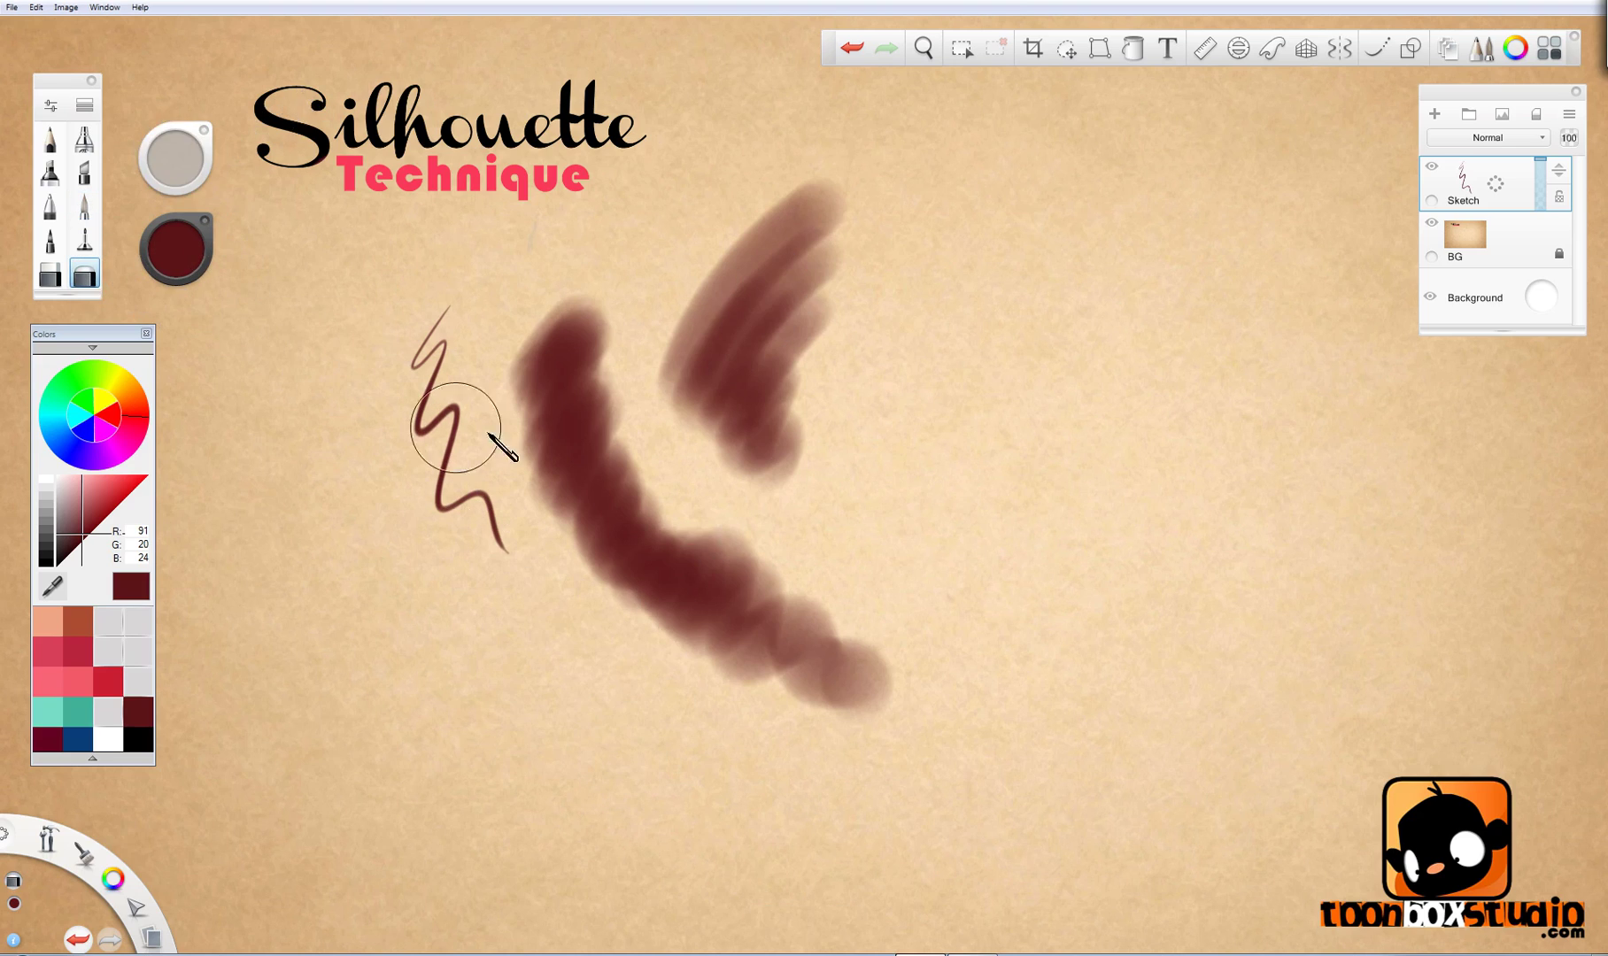
{"action": "mouse_move", "coordinate": [632, 359]}
{"action": "left_mouse_down"}
{"action": "mouse_move", "coordinate": [624, 398]}
{"action": "mouse_move", "coordinate": [594, 518]}
{"action": "mouse_move", "coordinate": [607, 603]}
{"action": "mouse_move", "coordinate": [646, 563]}
{"action": "mouse_move", "coordinate": [616, 427]}
{"action": "mouse_move", "coordinate": [635, 624]}
{"action": "left_mouse_up"}
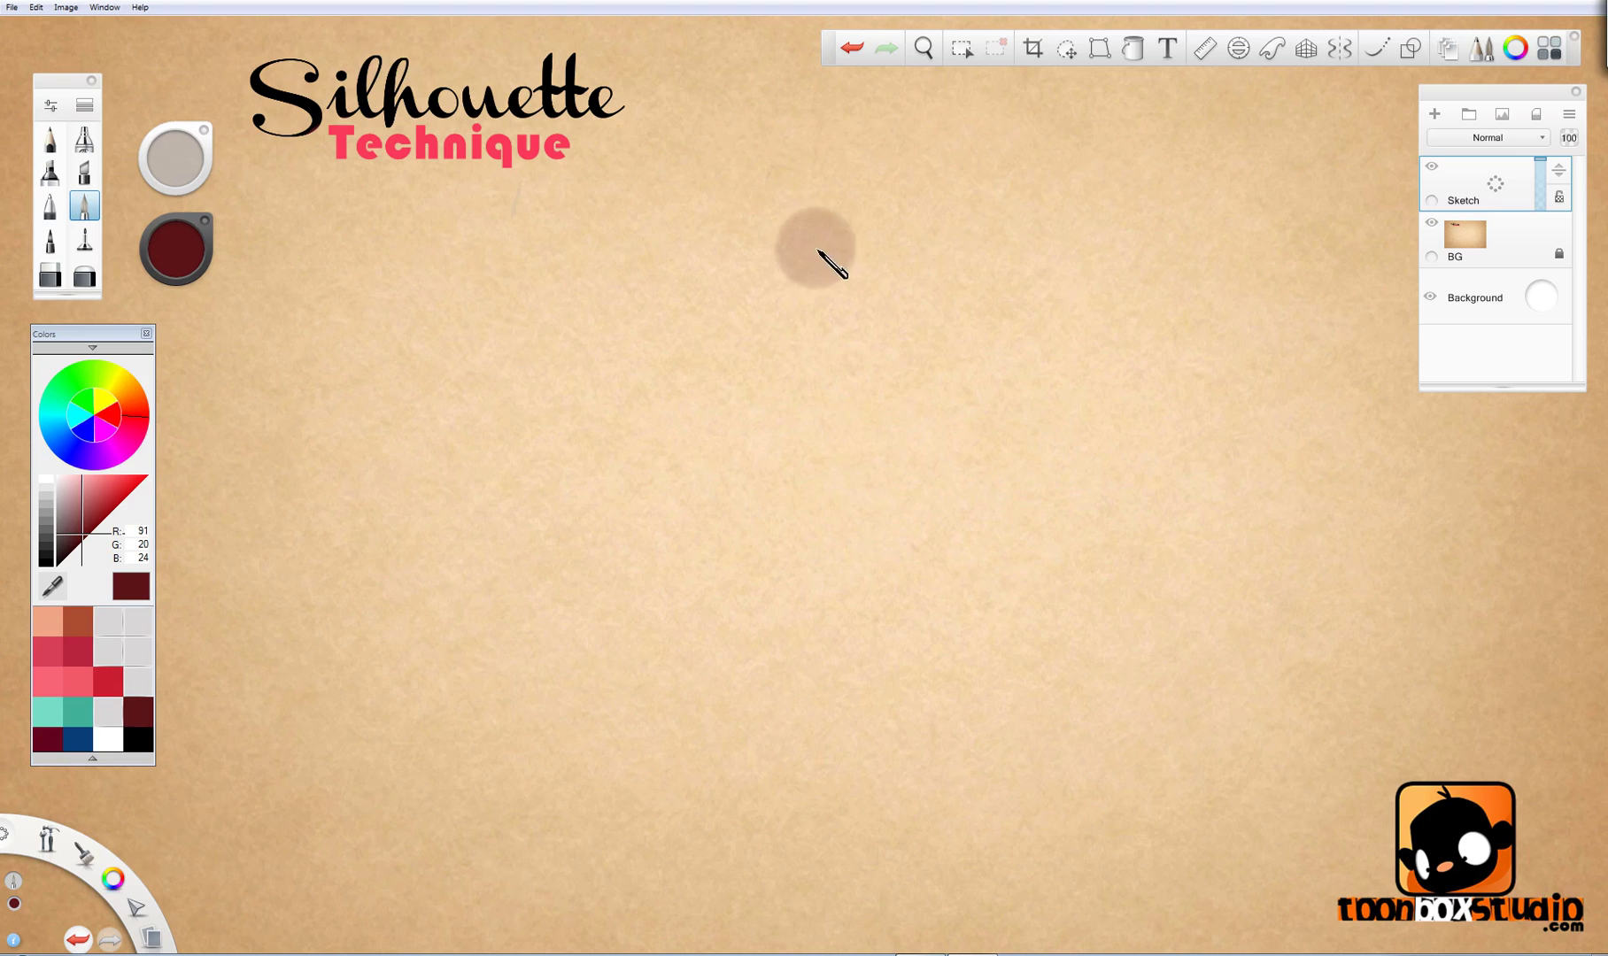
Step: Paint two separate solid maroon circles side by side with the translucent Paintbrush
{"action": "left_click_drag", "start_coordinate": [796, 283], "coordinate": [788, 311]}
{"action": "mouse_move", "coordinate": [996, 256]}
{"action": "left_mouse_down"}
{"action": "mouse_move", "coordinate": [1033, 275]}
{"action": "mouse_move", "coordinate": [979, 280]}
{"action": "mouse_move", "coordinate": [1014, 306]}
{"action": "mouse_move", "coordinate": [1027, 266]}
{"action": "left_mouse_up"}
{"action": "left_click_drag", "start_coordinate": [821, 327], "coordinate": [828, 341]}
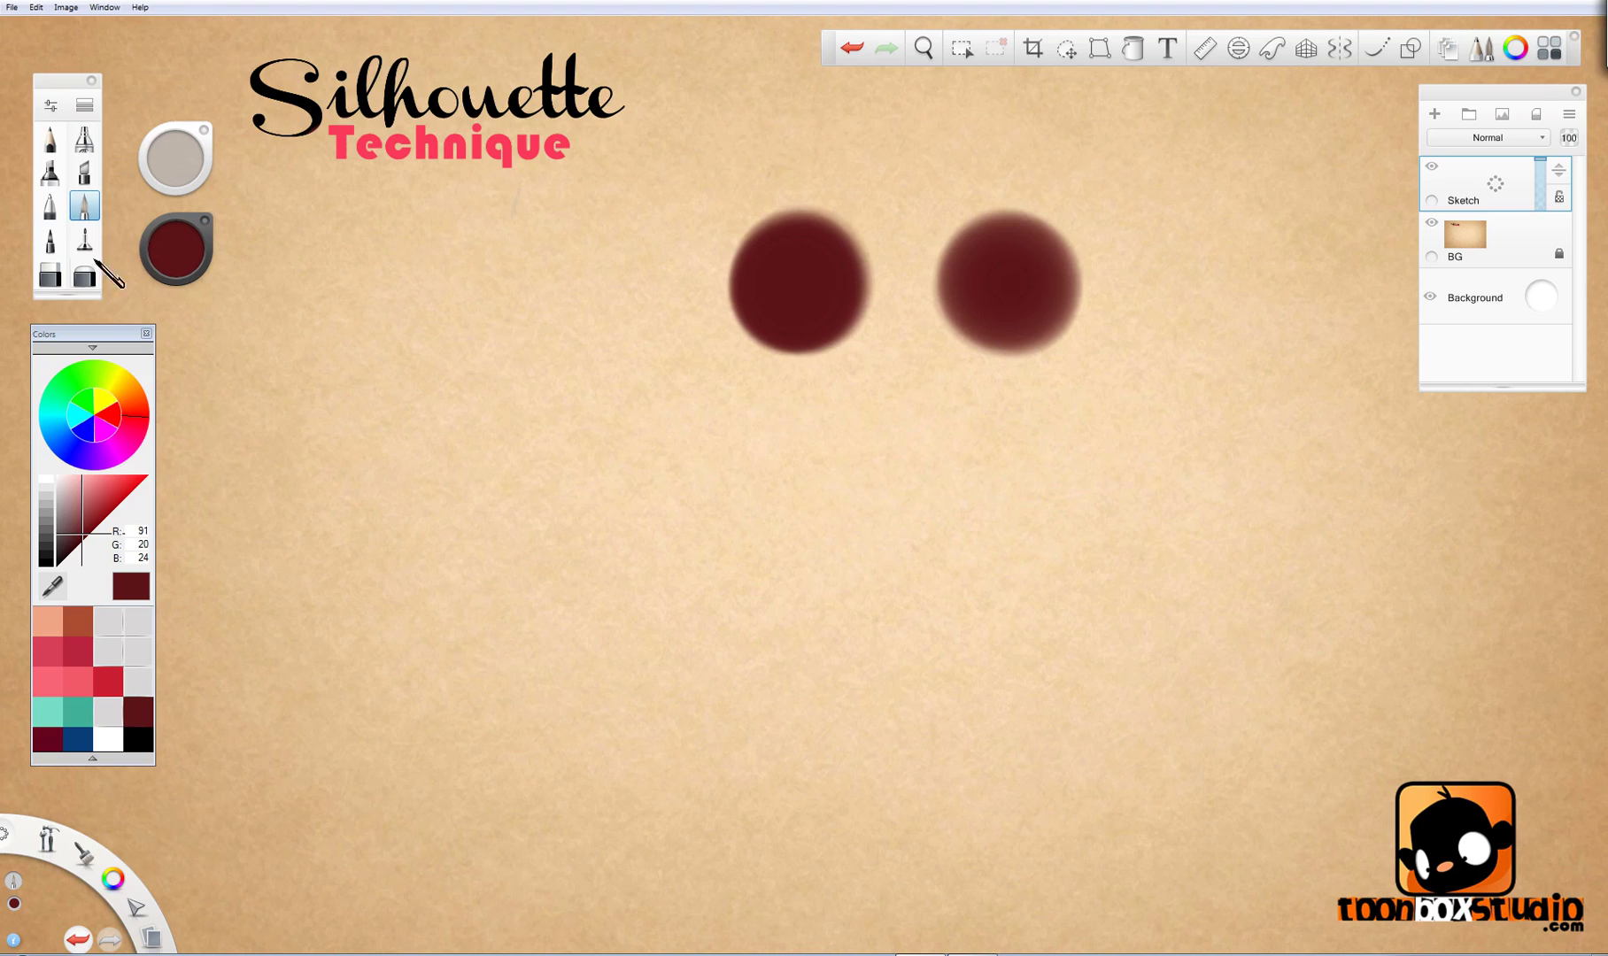
Step: Fade both maroon circles to a lighter tone with a large Soft Eraser
{"action": "left_click", "coordinate": [50, 139]}
{"action": "left_click", "coordinate": [85, 275]}
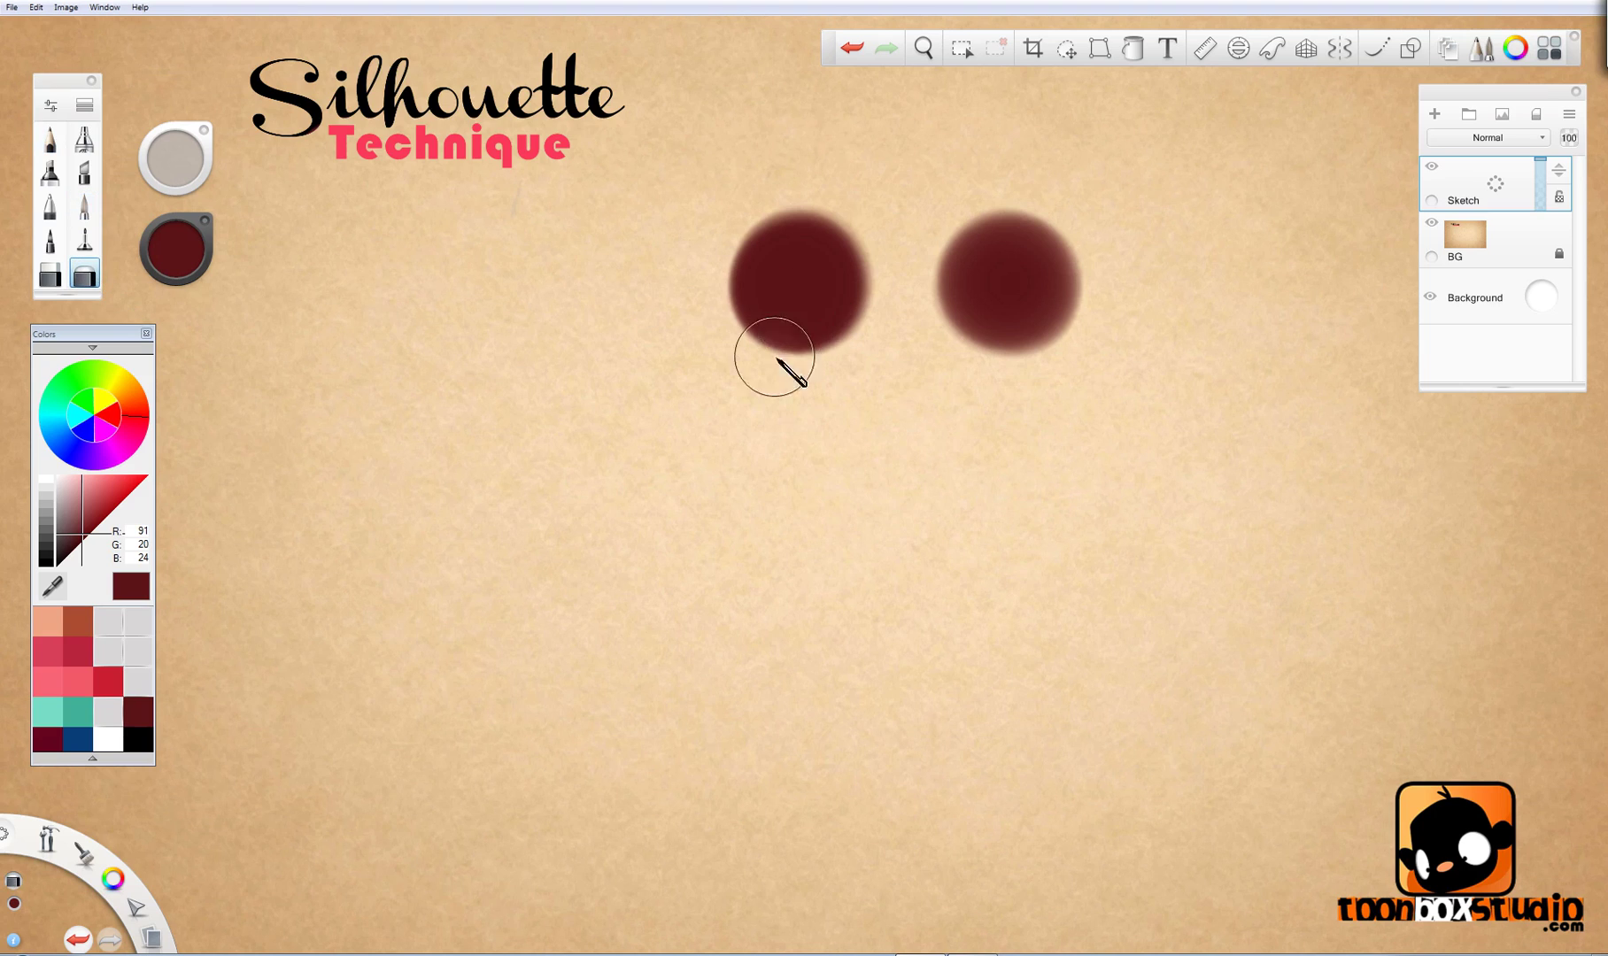
{"action": "mouse_move", "coordinate": [736, 330]}
{"action": "left_mouse_down"}
{"action": "mouse_move", "coordinate": [814, 275]}
{"action": "mouse_move", "coordinate": [818, 407]}
{"action": "left_mouse_up"}
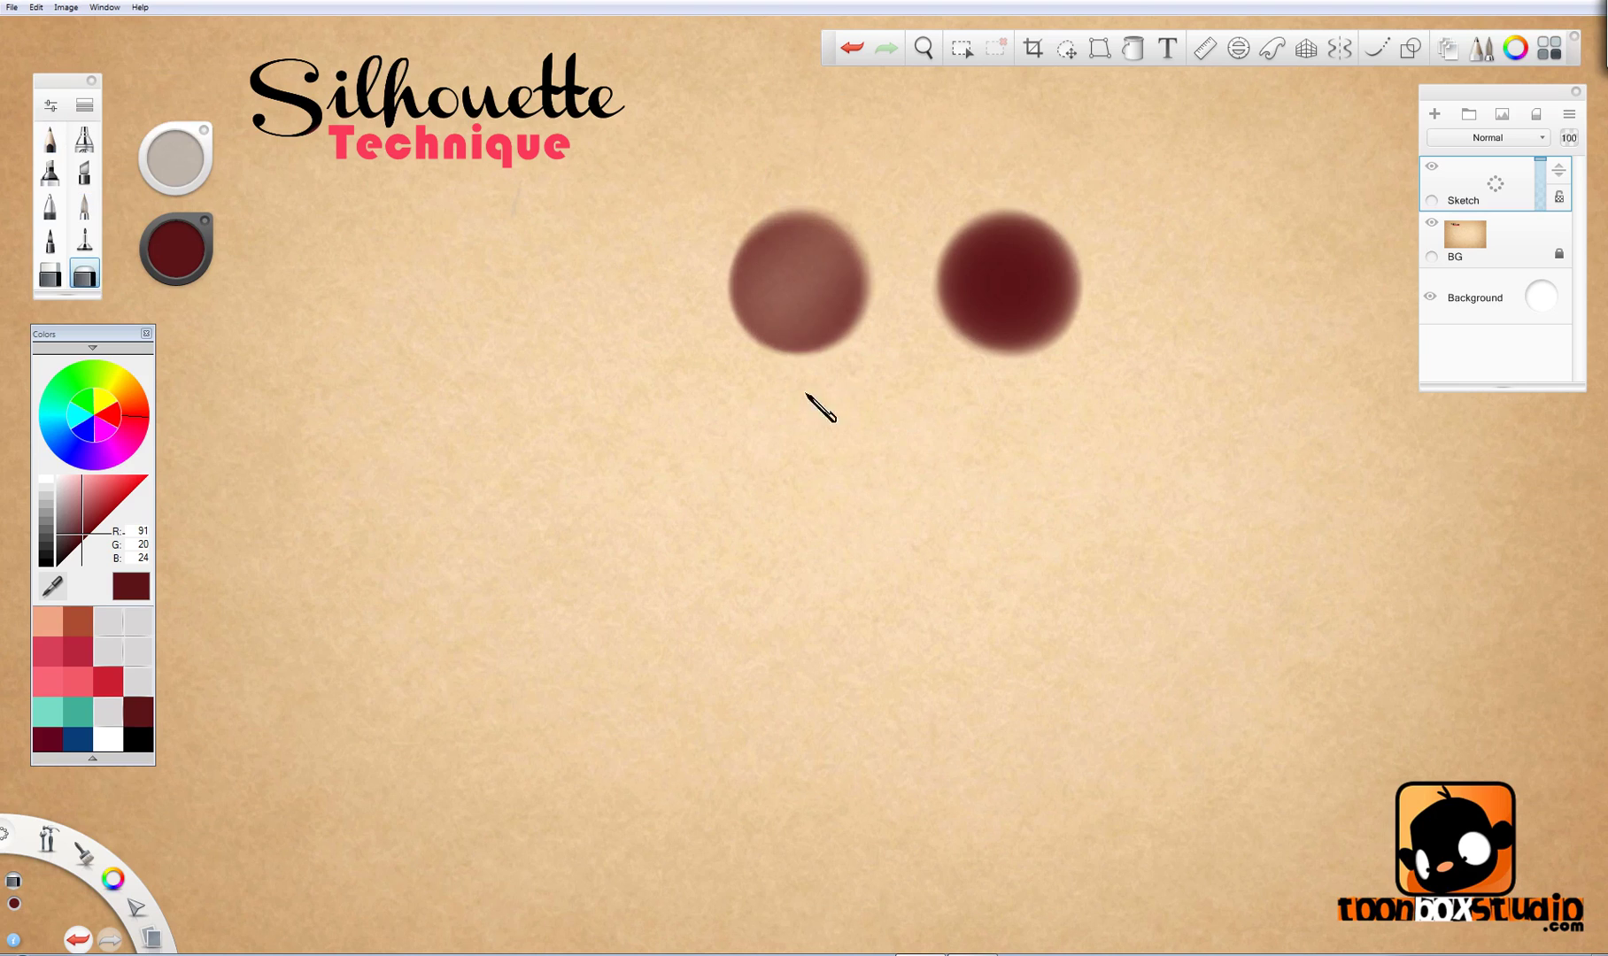
{"action": "mouse_move", "coordinate": [975, 257]}
{"action": "left_mouse_down"}
{"action": "mouse_move", "coordinate": [940, 342]}
{"action": "mouse_move", "coordinate": [1069, 358]}
{"action": "left_mouse_up"}
Step: Carve the left circle into a rough square by trimming all four sides with a smaller Soft Eraser
{"action": "mouse_move", "coordinate": [827, 387]}
{"action": "left_mouse_down"}
{"action": "mouse_move", "coordinate": [635, 674]}
{"action": "mouse_move", "coordinate": [470, 798]}
{"action": "mouse_move", "coordinate": [398, 825]}
{"action": "left_mouse_up"}
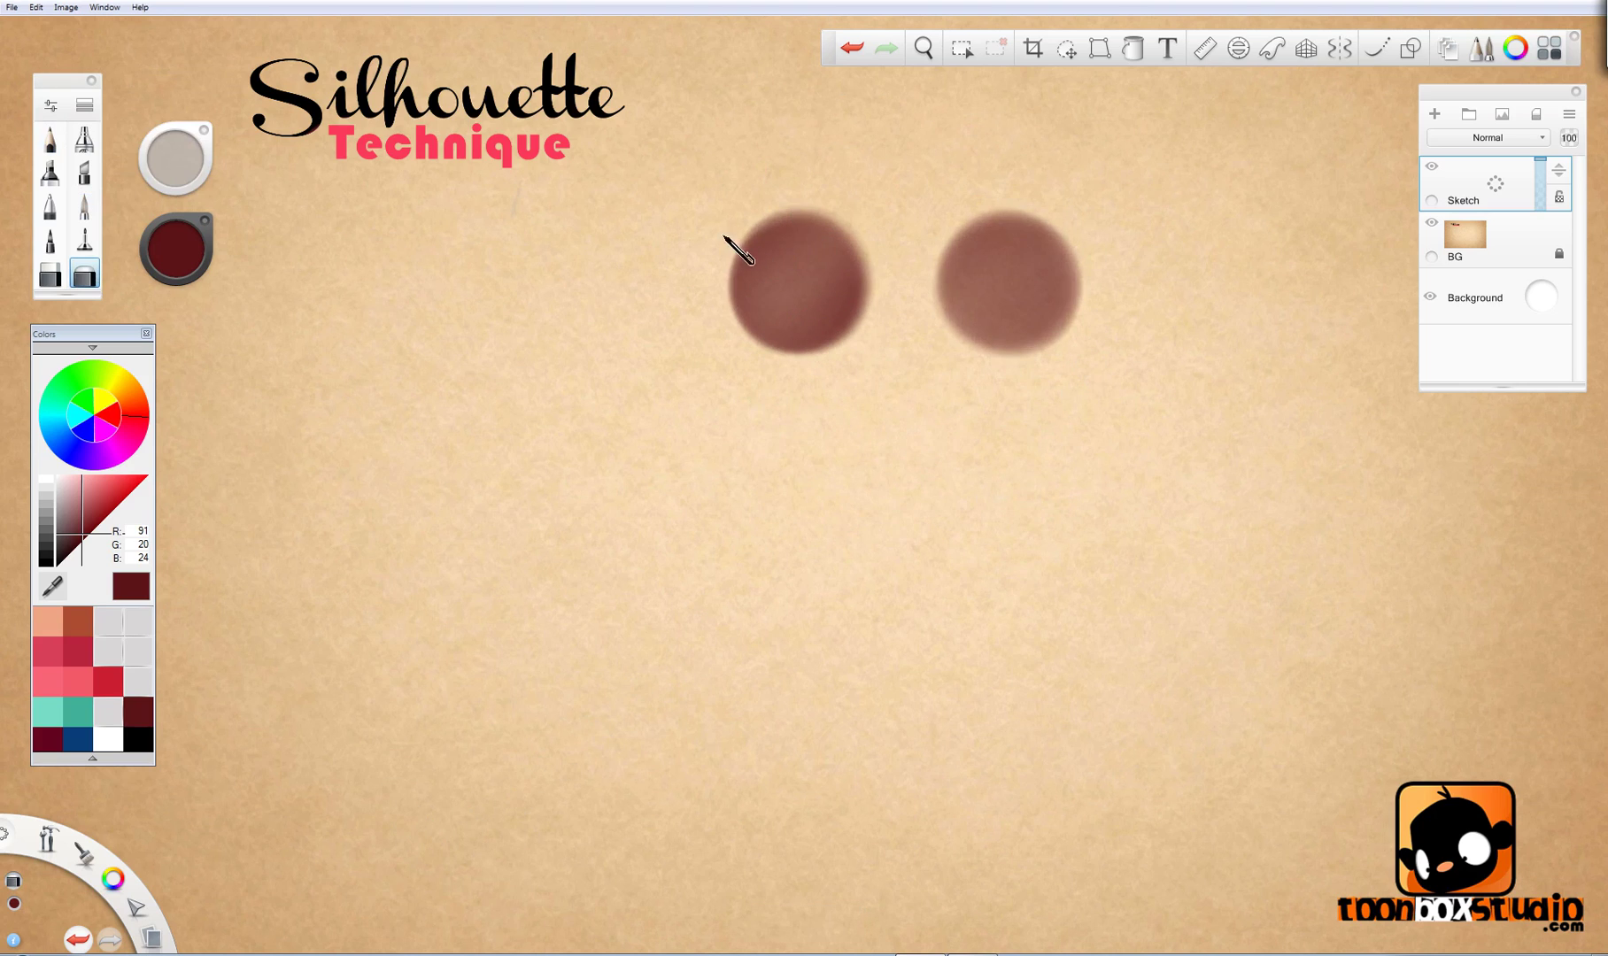
{"action": "mouse_move", "coordinate": [724, 237]}
{"action": "left_mouse_down"}
{"action": "mouse_move", "coordinate": [859, 238]}
{"action": "mouse_move", "coordinate": [767, 225]}
{"action": "mouse_move", "coordinate": [832, 216]}
{"action": "mouse_move", "coordinate": [745, 223]}
{"action": "mouse_move", "coordinate": [792, 184]}
{"action": "mouse_move", "coordinate": [735, 263]}
{"action": "mouse_move", "coordinate": [728, 335]}
{"action": "left_mouse_up"}
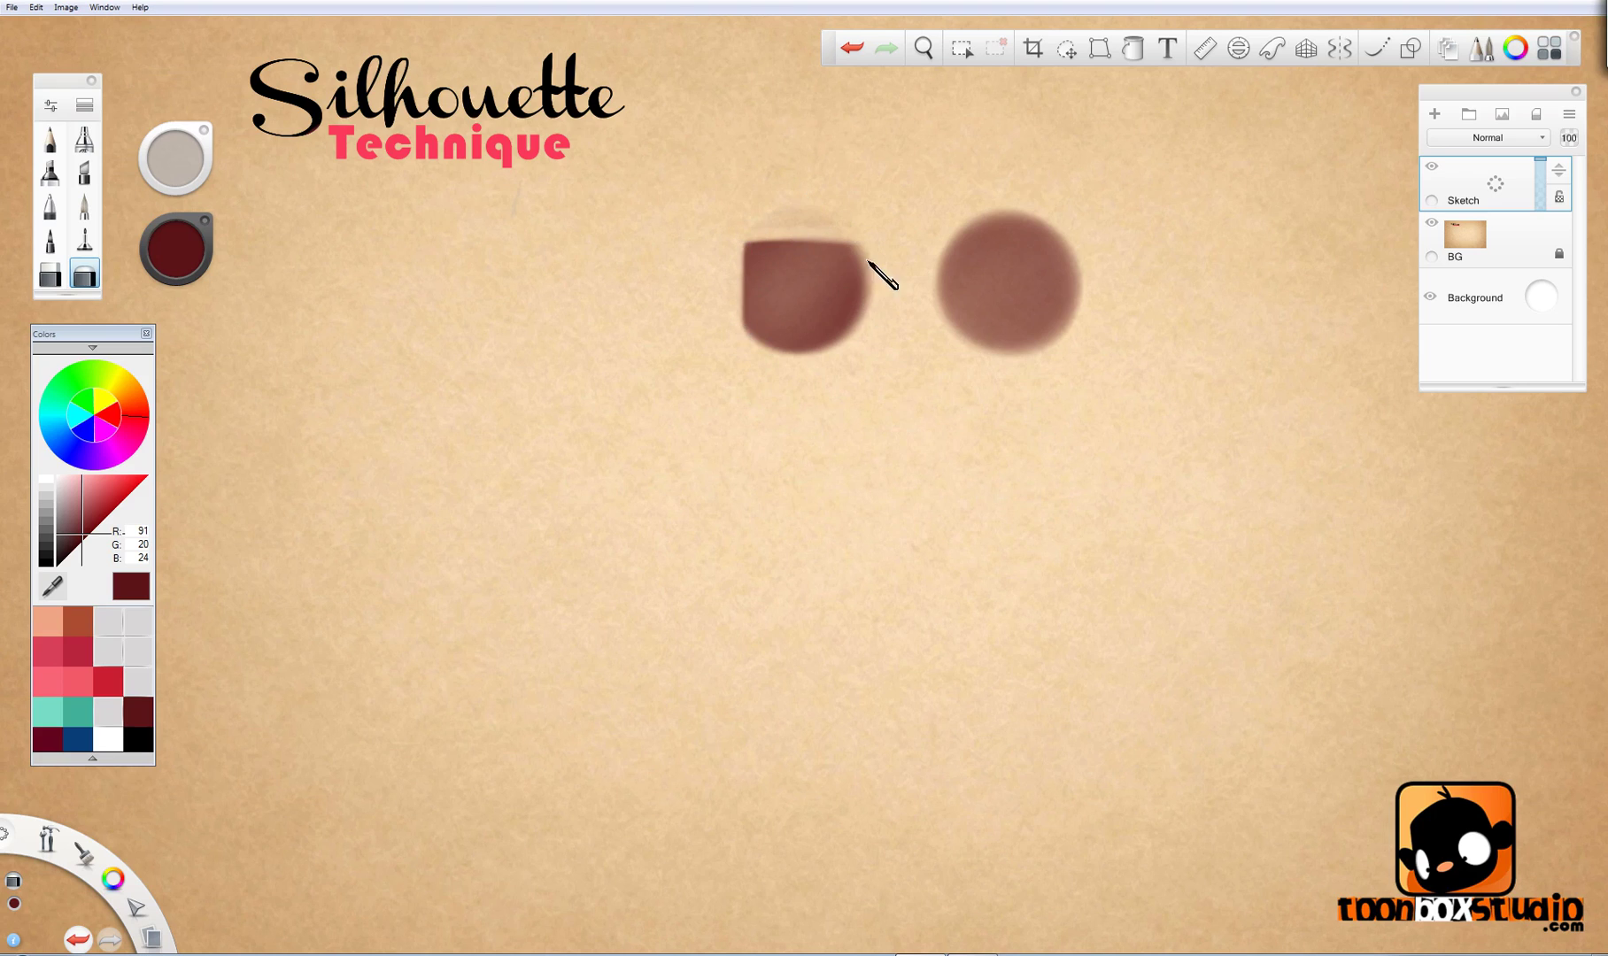
{"action": "mouse_move", "coordinate": [867, 262]}
{"action": "left_mouse_down"}
{"action": "mouse_move", "coordinate": [861, 342]}
{"action": "mouse_move", "coordinate": [859, 266]}
{"action": "left_mouse_up"}
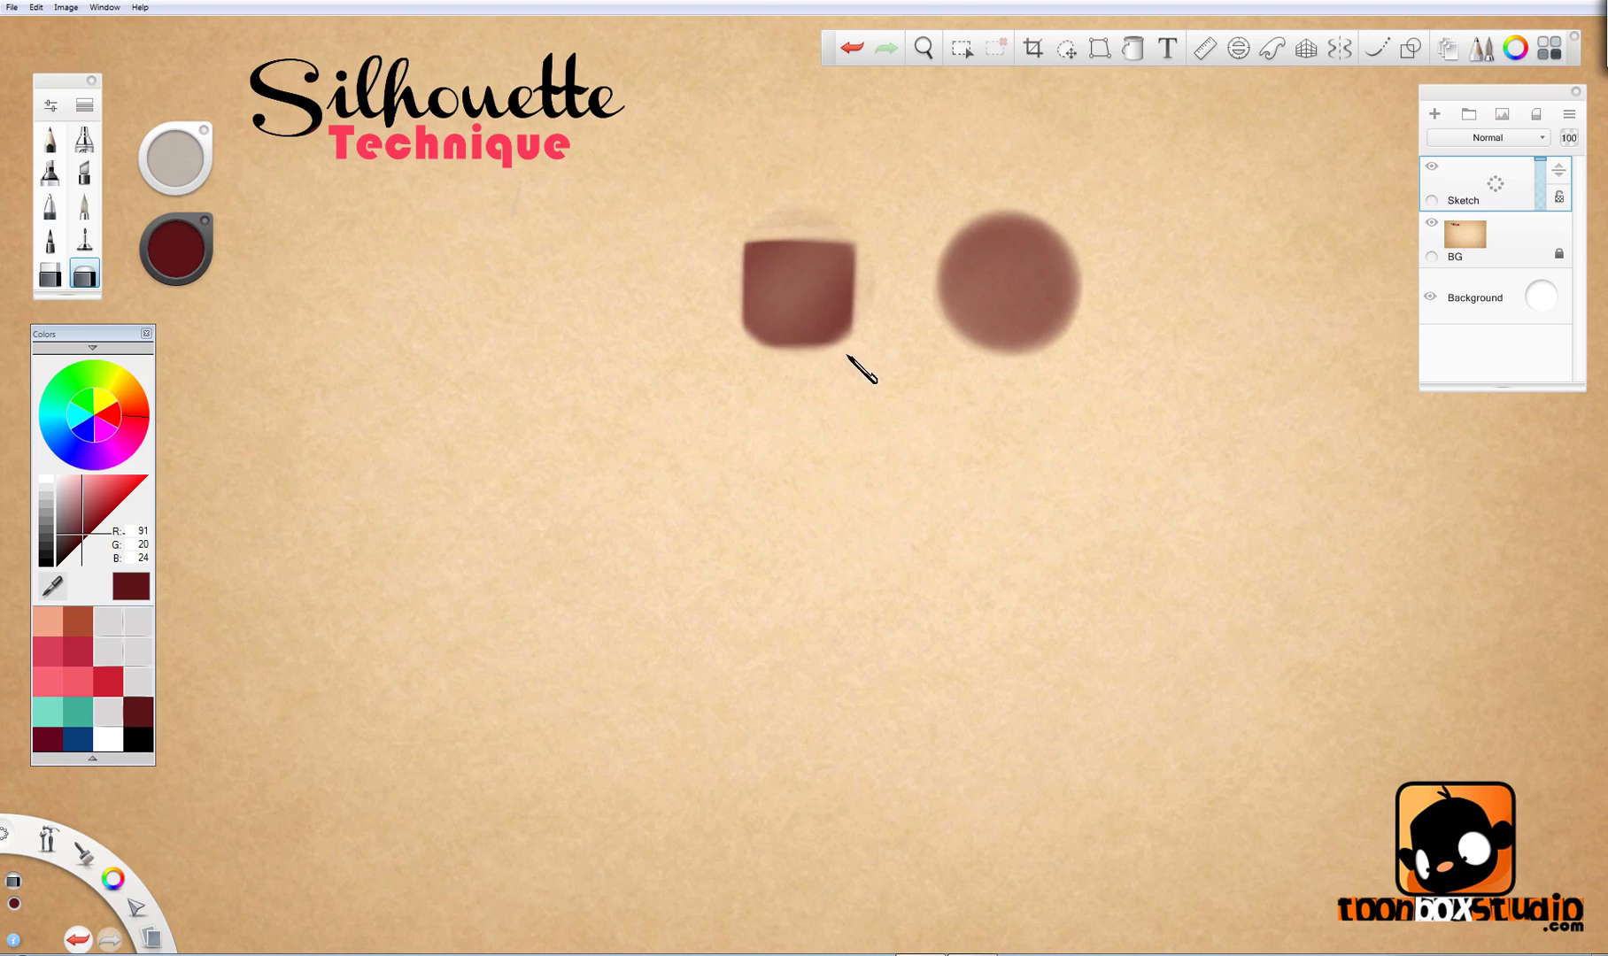
{"action": "mouse_move", "coordinate": [848, 356]}
{"action": "left_mouse_down"}
{"action": "mouse_move", "coordinate": [743, 344]}
{"action": "mouse_move", "coordinate": [784, 344]}
{"action": "mouse_move", "coordinate": [728, 420]}
{"action": "mouse_move", "coordinate": [770, 362]}
{"action": "mouse_move", "coordinate": [845, 320]}
{"action": "mouse_move", "coordinate": [799, 314]}
{"action": "mouse_move", "coordinate": [788, 289]}
{"action": "mouse_move", "coordinate": [796, 313]}
{"action": "mouse_move", "coordinate": [721, 543]}
{"action": "left_mouse_up"}
Step: Extend the square's lower edge with translucent Paintbrush strokes and undo the last stroke at its right side
{"action": "key", "text": "e"}
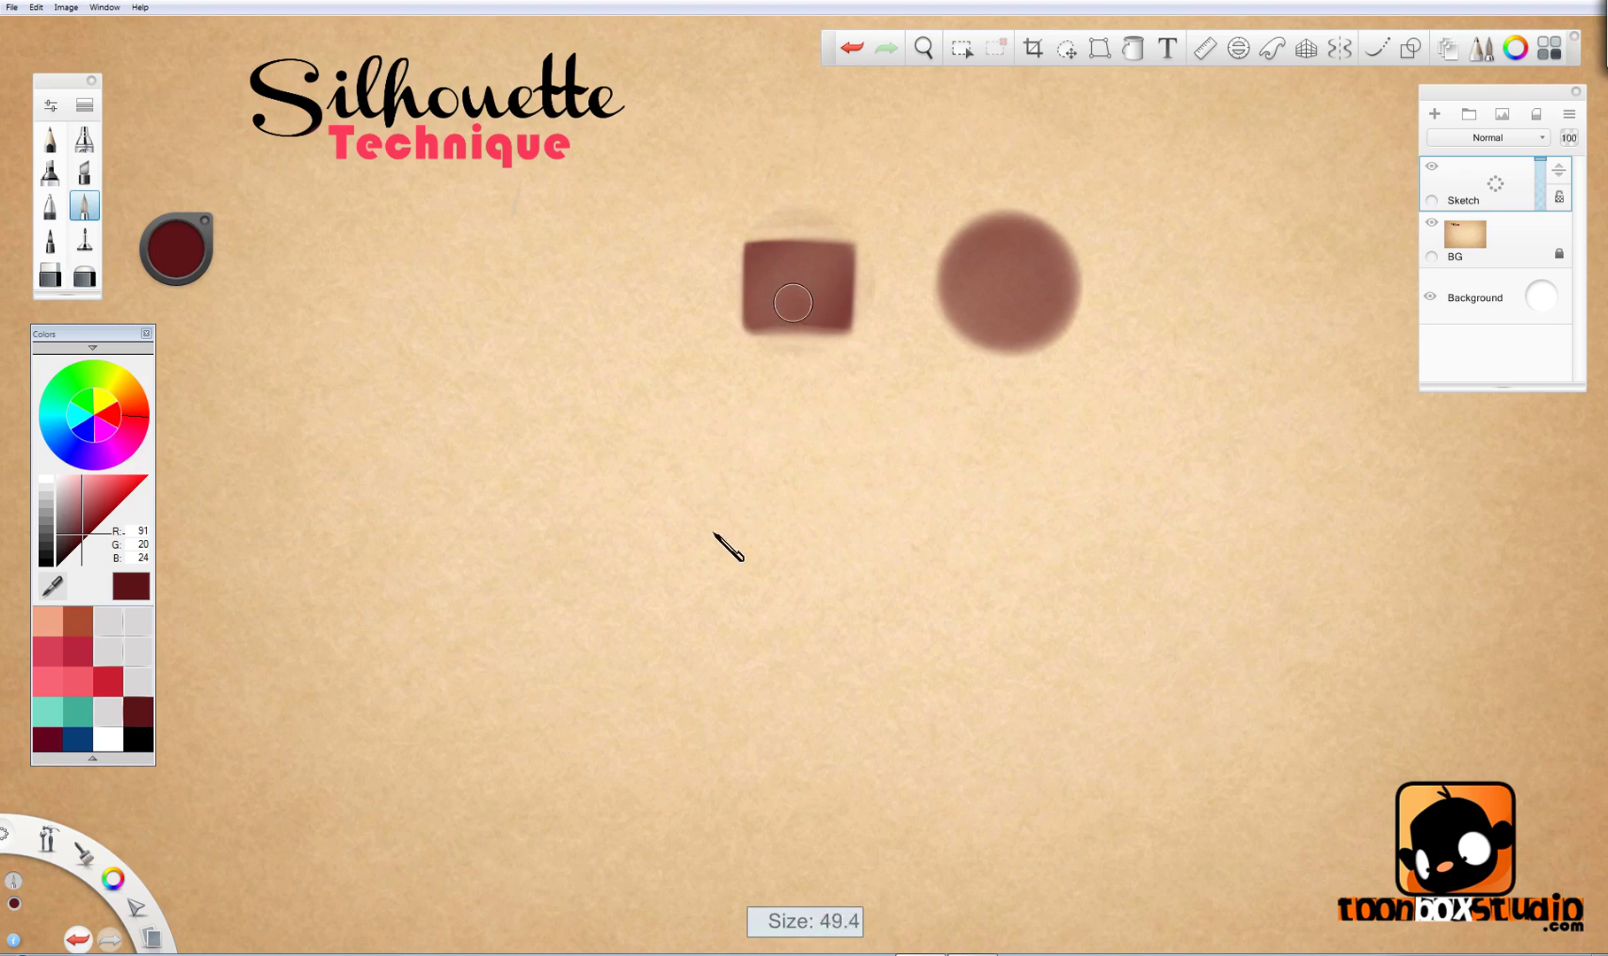
{"action": "mouse_move", "coordinate": [758, 328]}
{"action": "left_mouse_down"}
{"action": "mouse_move", "coordinate": [848, 342]}
{"action": "mouse_move", "coordinate": [823, 347]}
{"action": "left_mouse_up"}
{"action": "key", "text": "e"}
{"action": "mouse_move", "coordinate": [743, 383]}
{"action": "left_mouse_down"}
{"action": "mouse_move", "coordinate": [782, 305]}
{"action": "mouse_move", "coordinate": [837, 351]}
{"action": "mouse_move", "coordinate": [807, 514]}
{"action": "left_mouse_up"}
{"action": "key", "text": "e"}
{"action": "left_click_drag", "start_coordinate": [856, 295], "coordinate": [862, 370]}
{"action": "key", "text": "ctrl+z"}
Step: Clean up the square's right, bottom and left edges with the Soft Eraser
{"action": "key", "text": "e"}
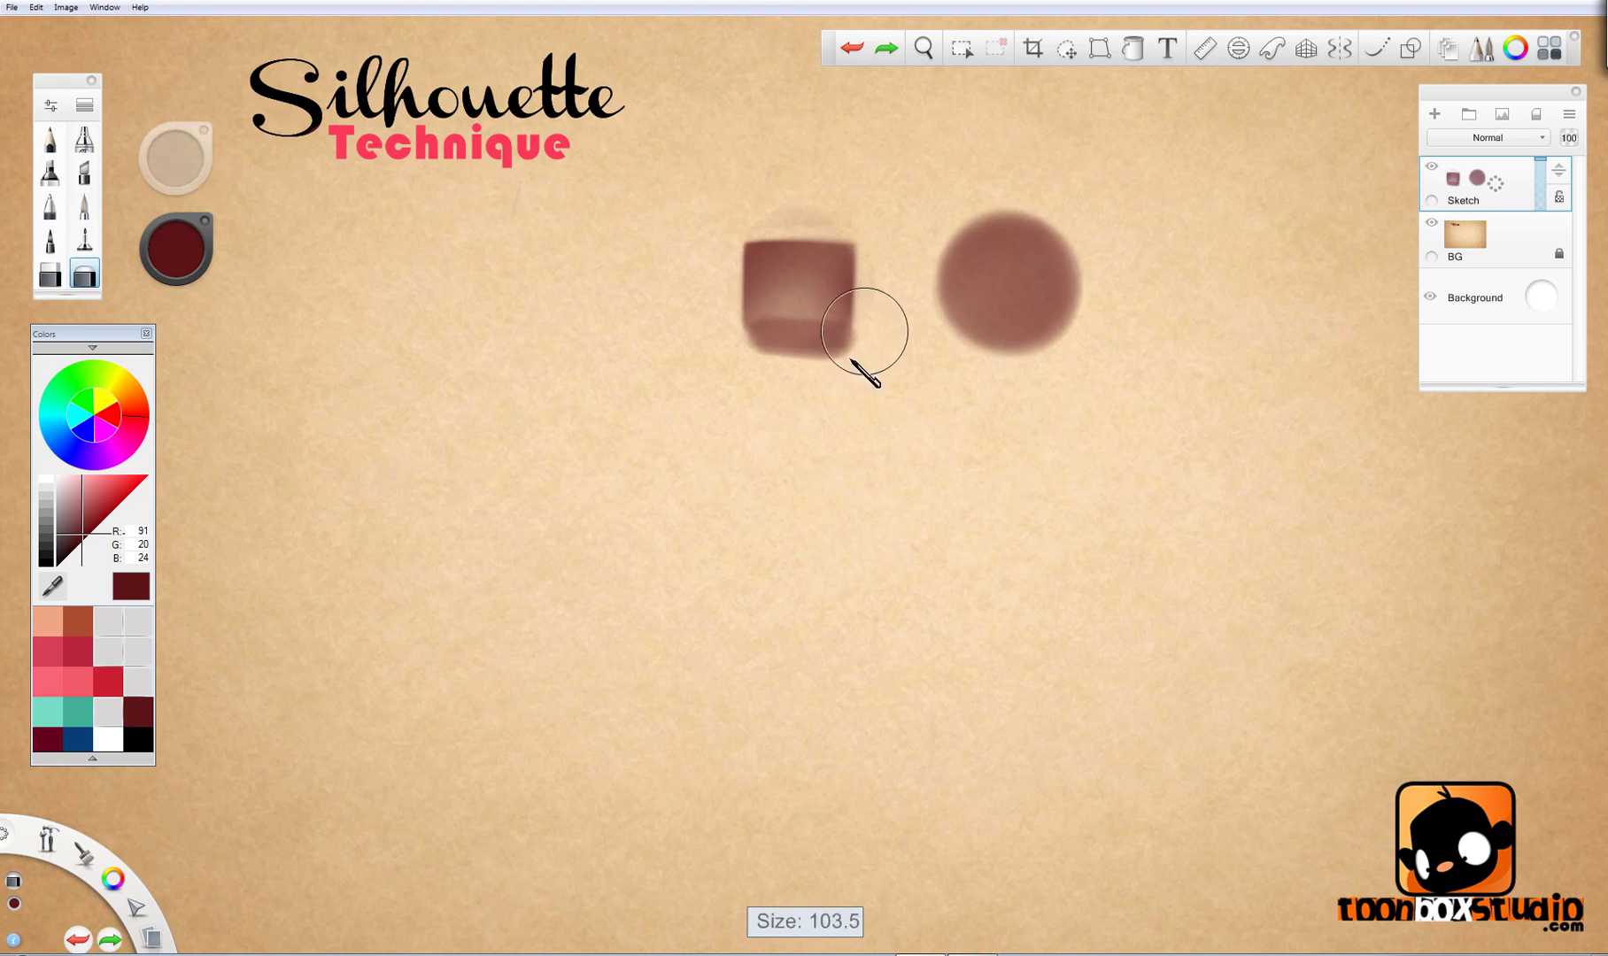
{"action": "left_click", "coordinate": [858, 331]}
{"action": "left_click_drag", "start_coordinate": [756, 356], "coordinate": [728, 361]}
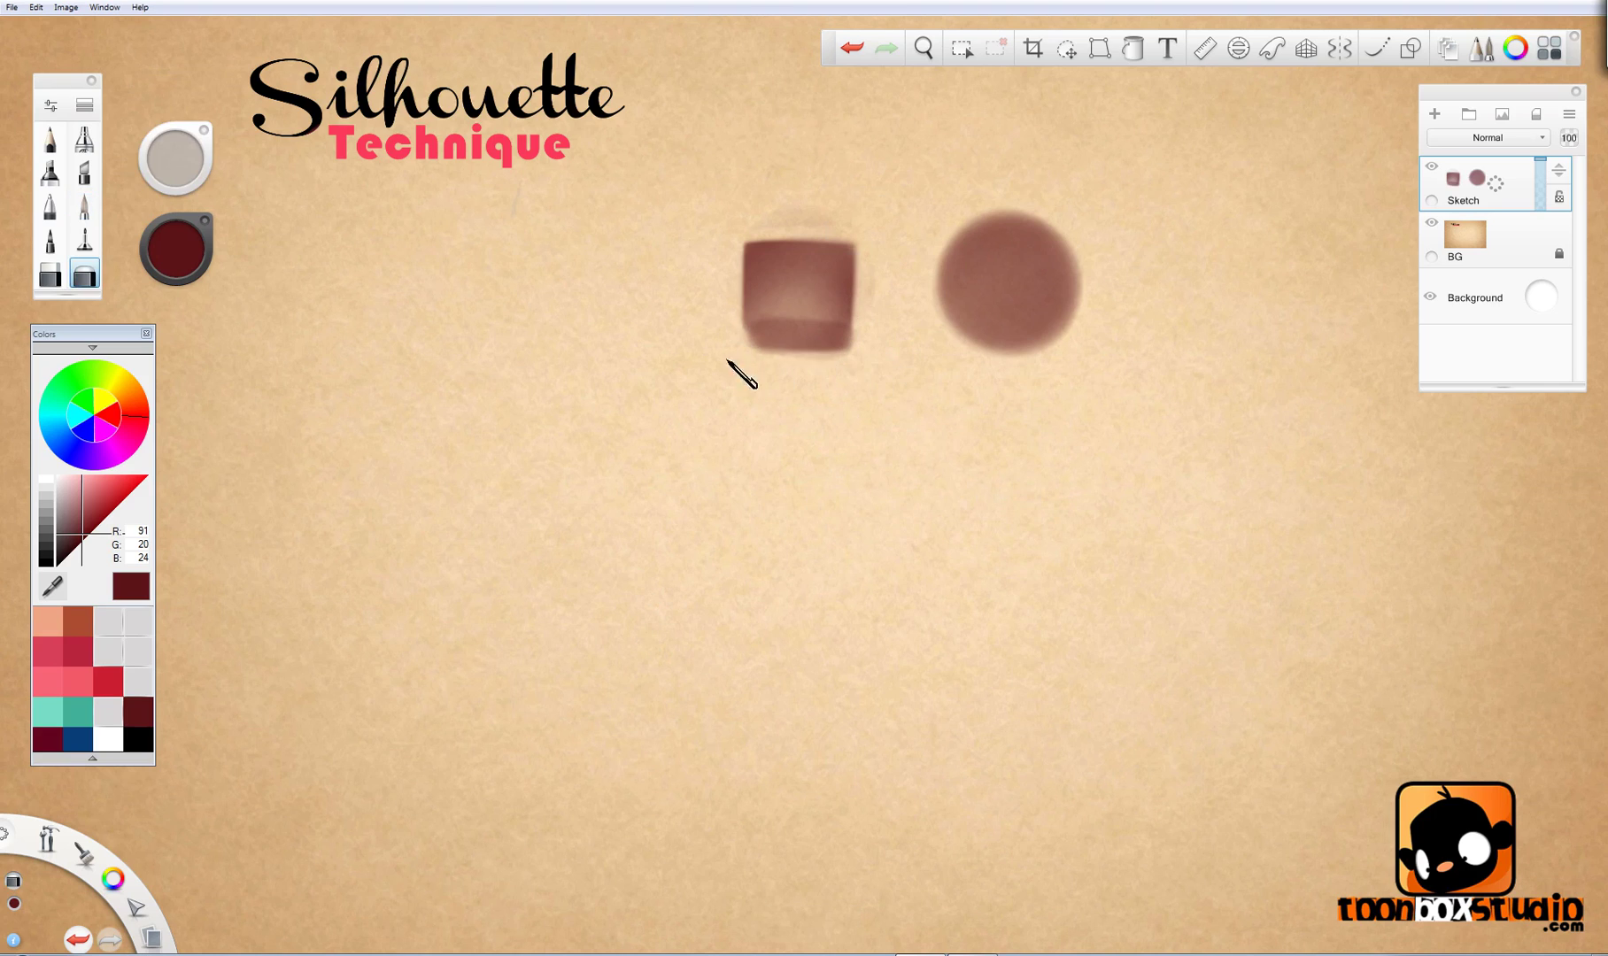
{"action": "left_click_drag", "start_coordinate": [841, 348], "coordinate": [822, 325]}
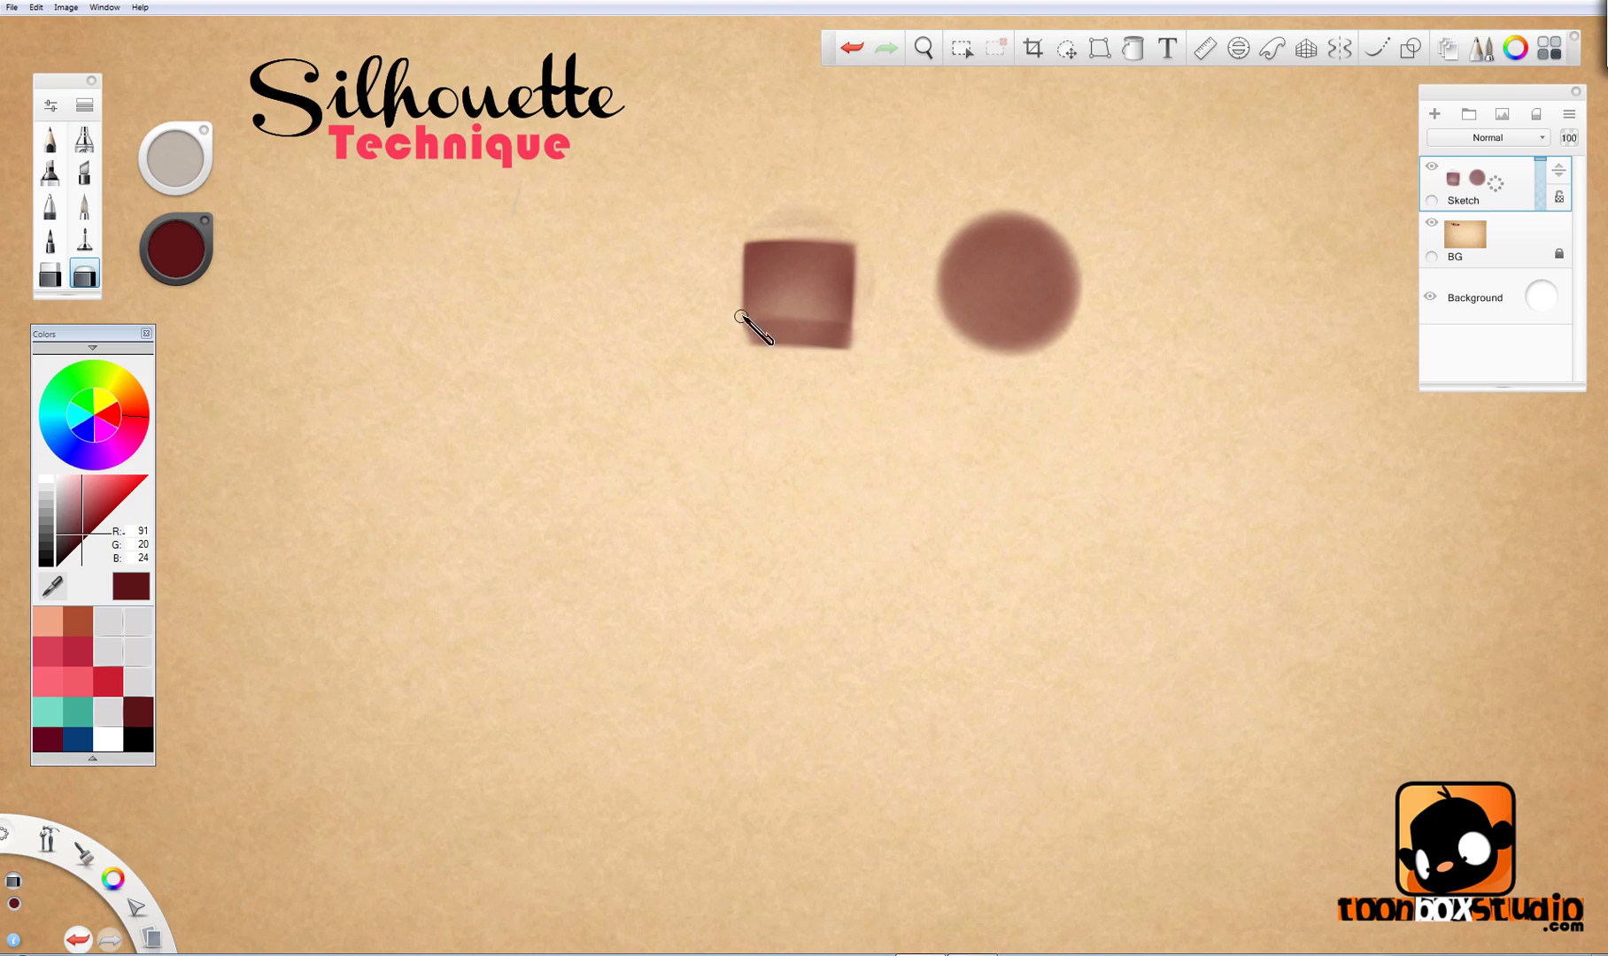
{"action": "left_click_drag", "start_coordinate": [742, 258], "coordinate": [744, 264]}
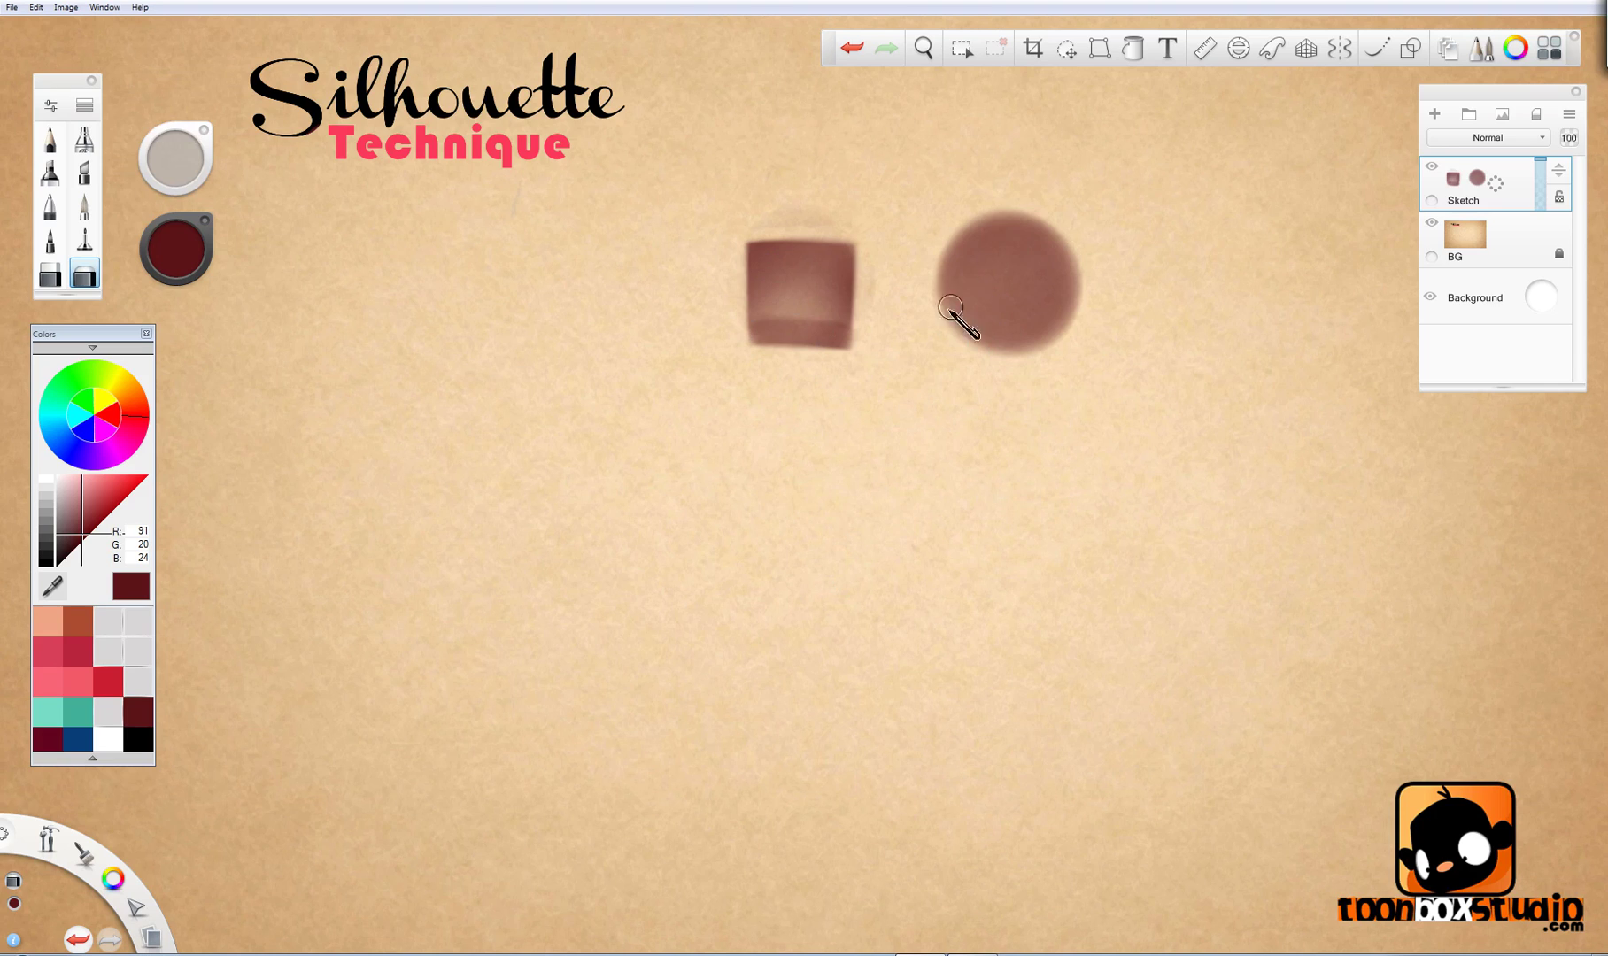
Step: Carve the right circle into a triangle by erasing along two slanted sides and a straight base
{"action": "mouse_move", "coordinate": [949, 305]}
{"action": "left_mouse_down"}
{"action": "mouse_move", "coordinate": [1001, 215]}
{"action": "mouse_move", "coordinate": [935, 332]}
{"action": "mouse_move", "coordinate": [991, 216]}
{"action": "mouse_move", "coordinate": [911, 282]}
{"action": "left_mouse_up"}
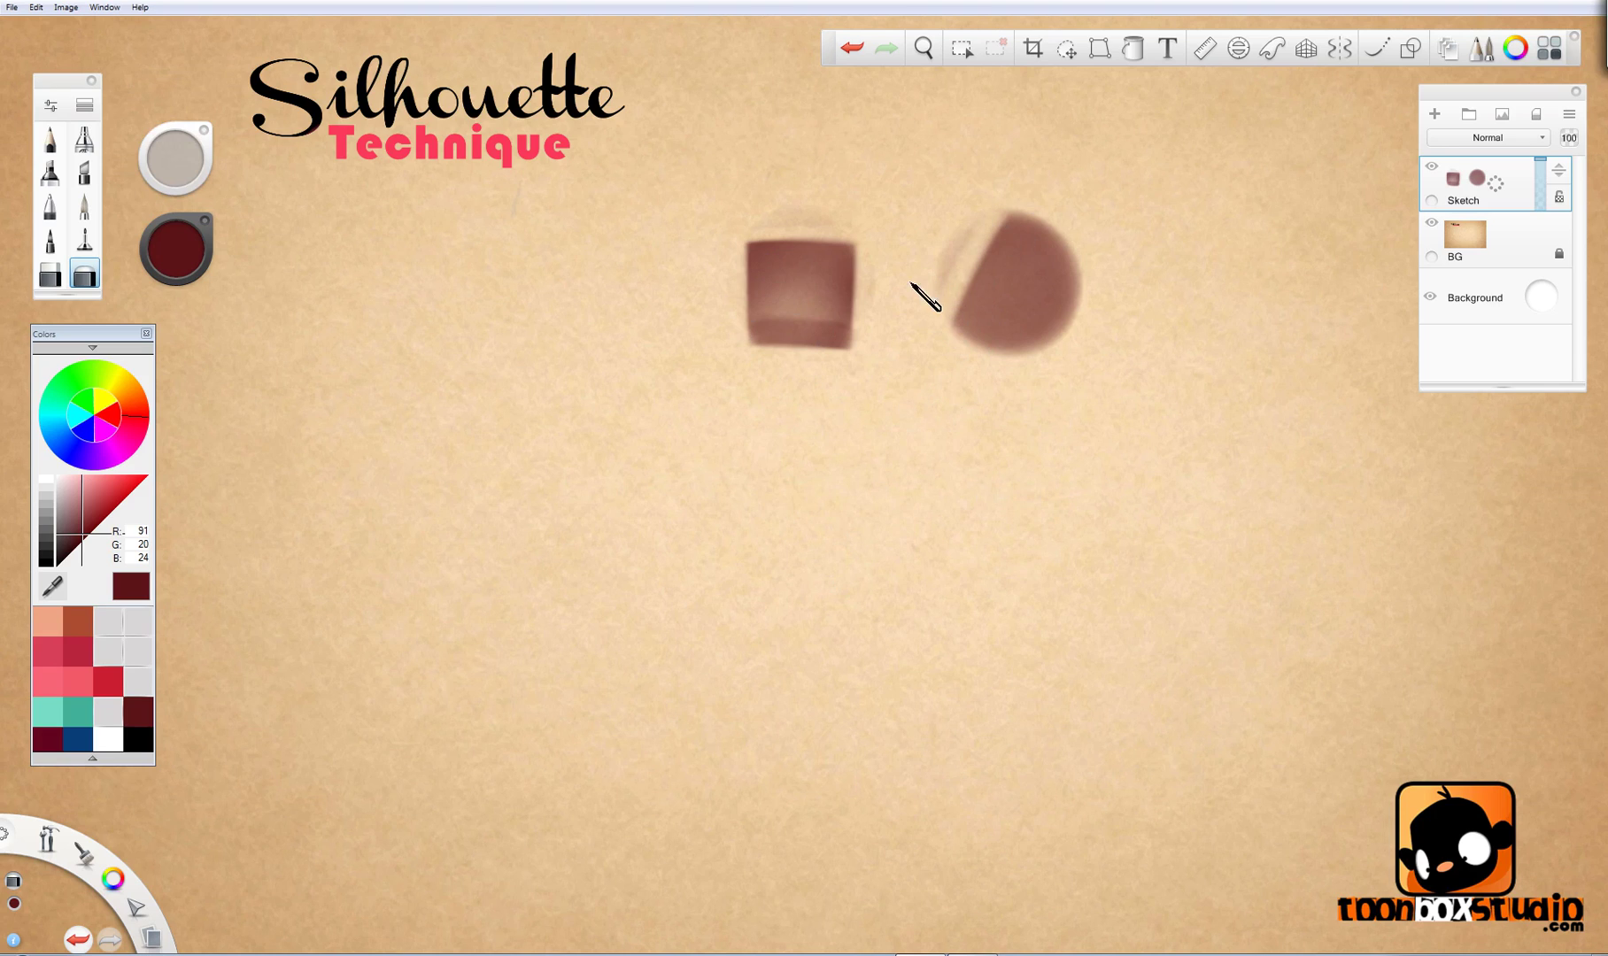
{"action": "mouse_move", "coordinate": [1044, 268]}
{"action": "left_mouse_down"}
{"action": "mouse_move", "coordinate": [1016, 214]}
{"action": "mouse_move", "coordinate": [1090, 298]}
{"action": "mouse_move", "coordinate": [1036, 215]}
{"action": "mouse_move", "coordinate": [1089, 275]}
{"action": "left_mouse_up"}
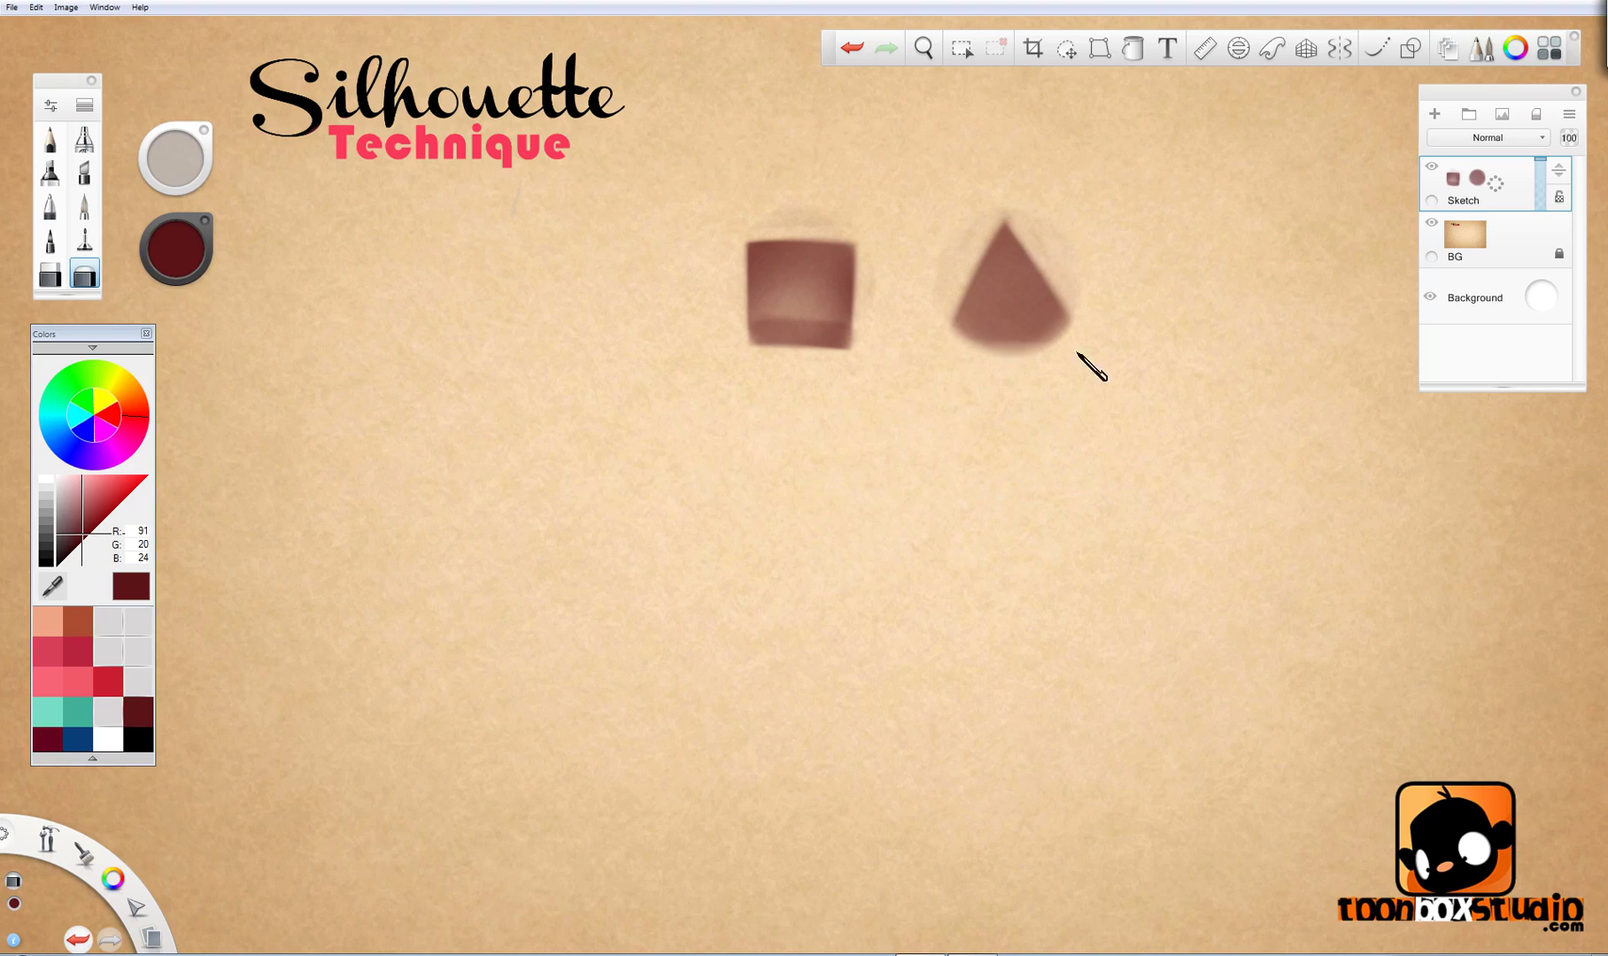
{"action": "mouse_move", "coordinate": [1088, 362]}
{"action": "left_mouse_down"}
{"action": "mouse_move", "coordinate": [964, 340]}
{"action": "mouse_move", "coordinate": [998, 344]}
{"action": "left_mouse_up"}
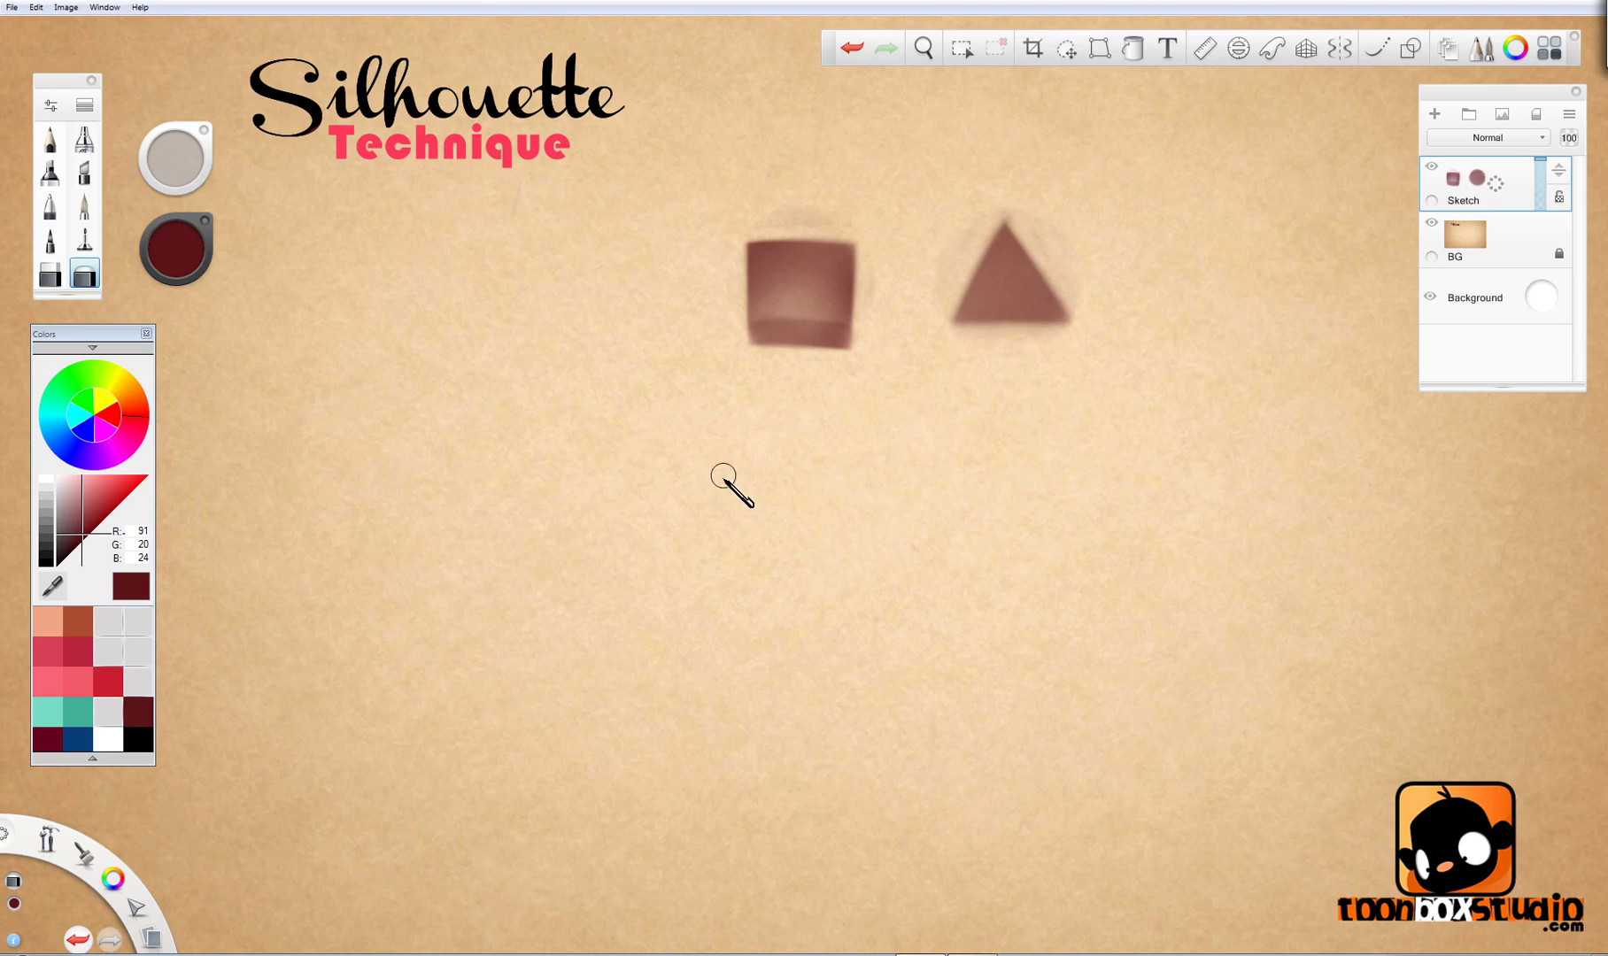
Step: Fade the square and triangle with the Soft Eraser and outline the square's four sides with dark Pencil lines
{"action": "left_click_drag", "start_coordinate": [779, 288], "coordinate": [854, 305]}
{"action": "left_click_drag", "start_coordinate": [1018, 292], "coordinate": [977, 235]}
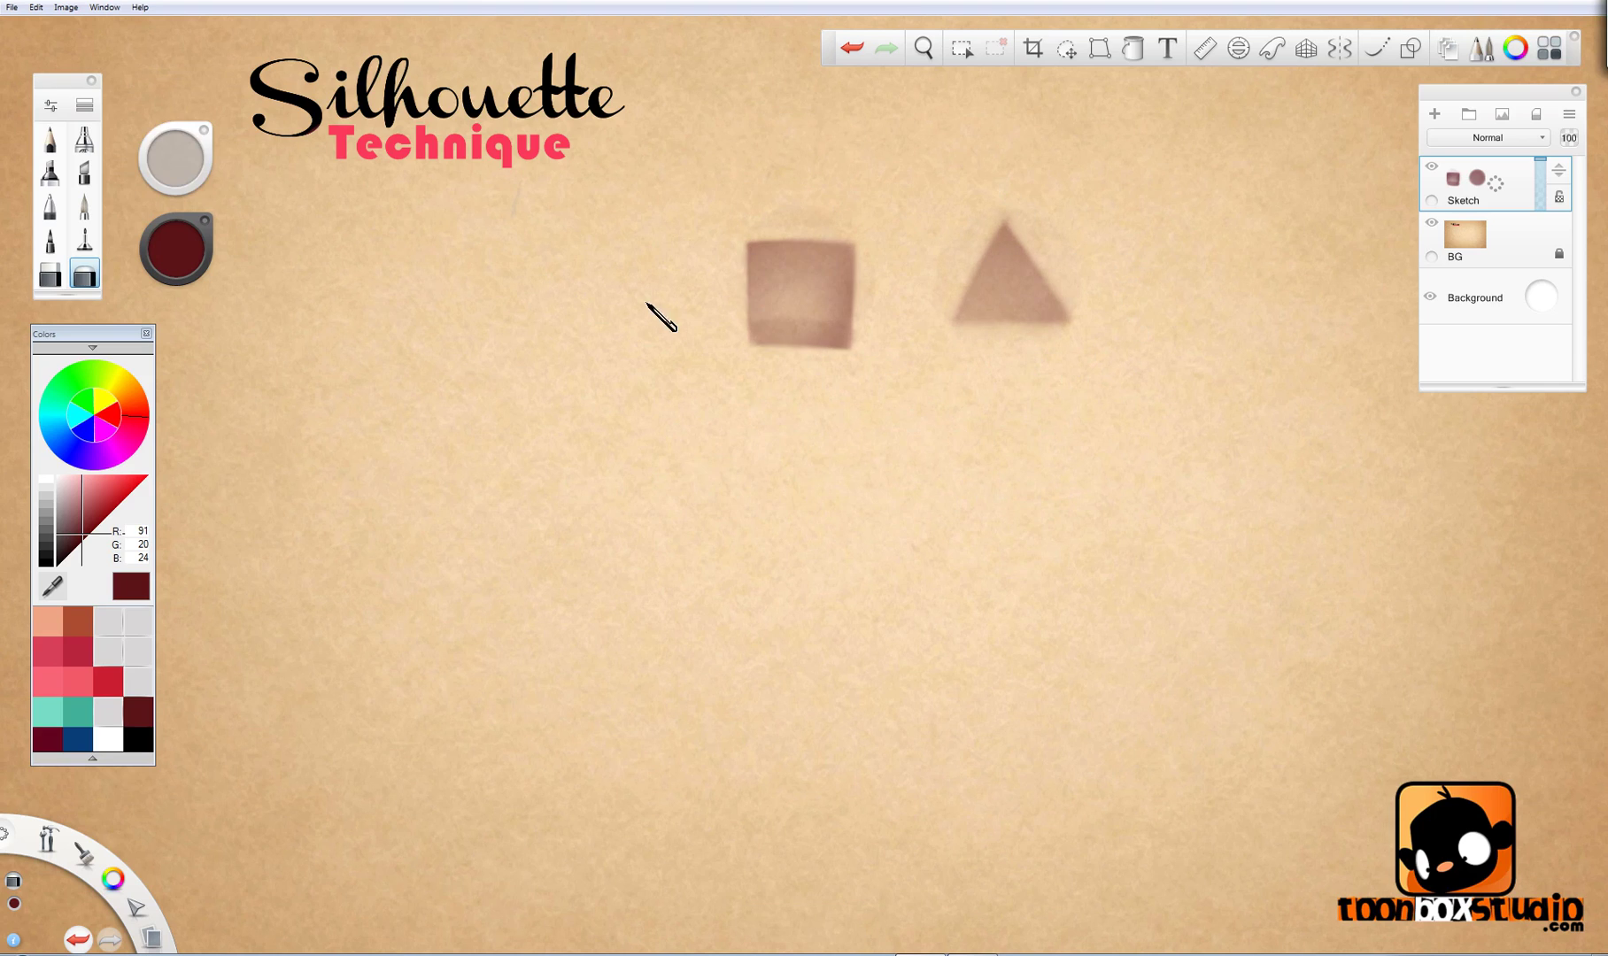
{"action": "left_click", "coordinate": [49, 138]}
{"action": "left_click_drag", "start_coordinate": [748, 248], "coordinate": [750, 343]}
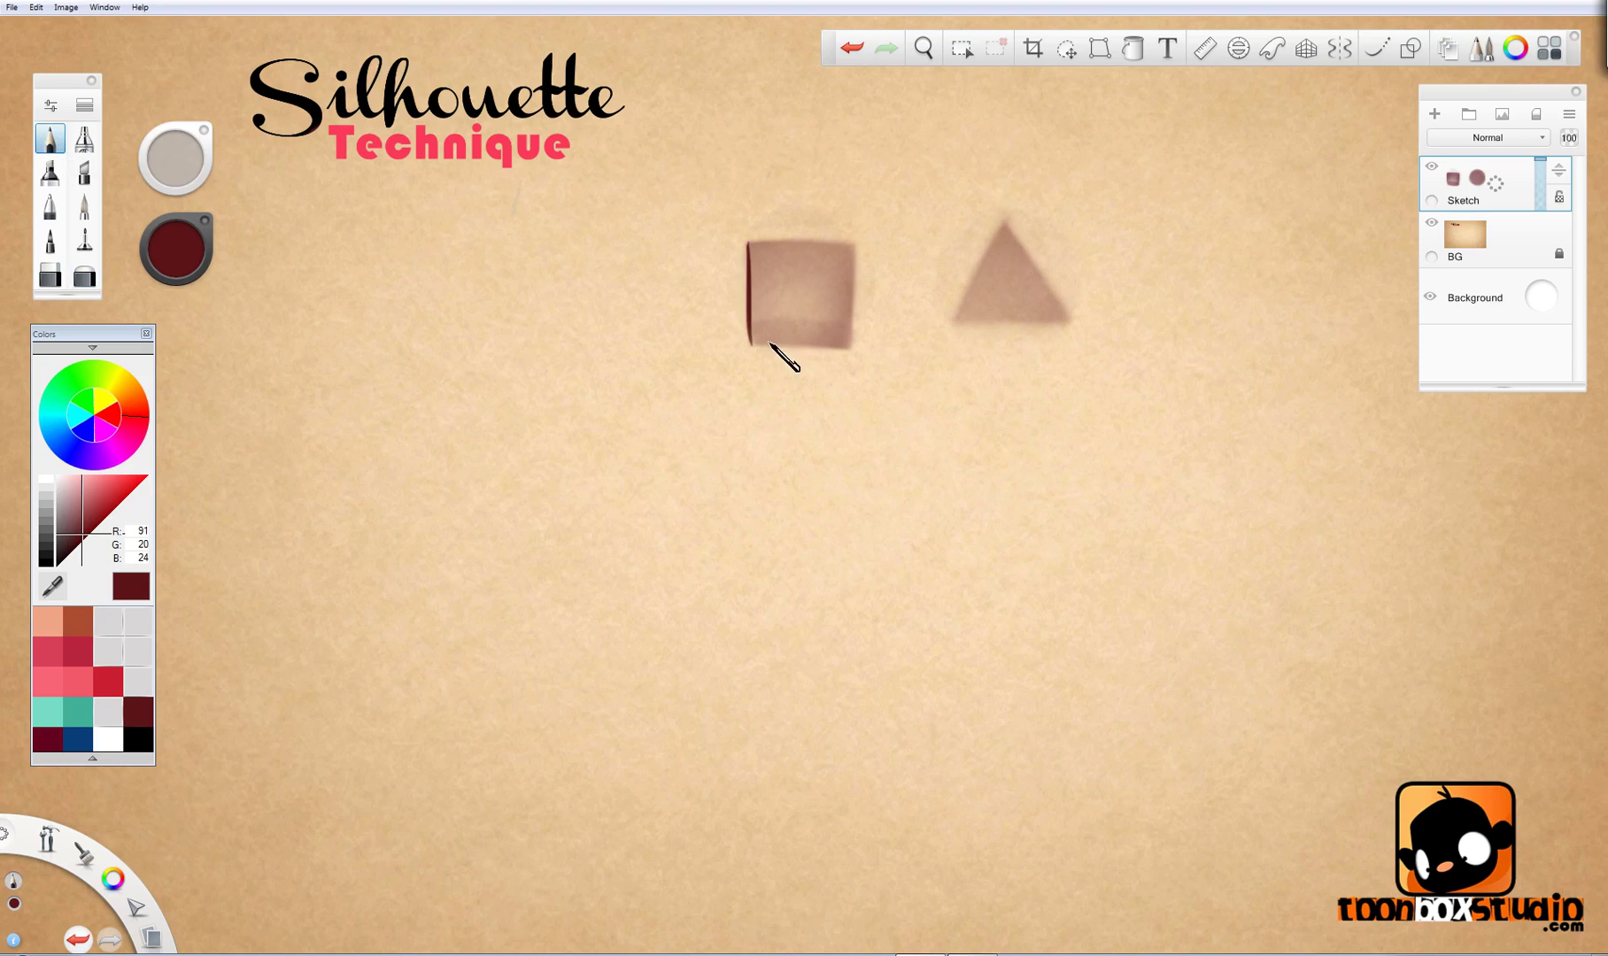
{"action": "left_click_drag", "start_coordinate": [859, 345], "coordinate": [763, 349]}
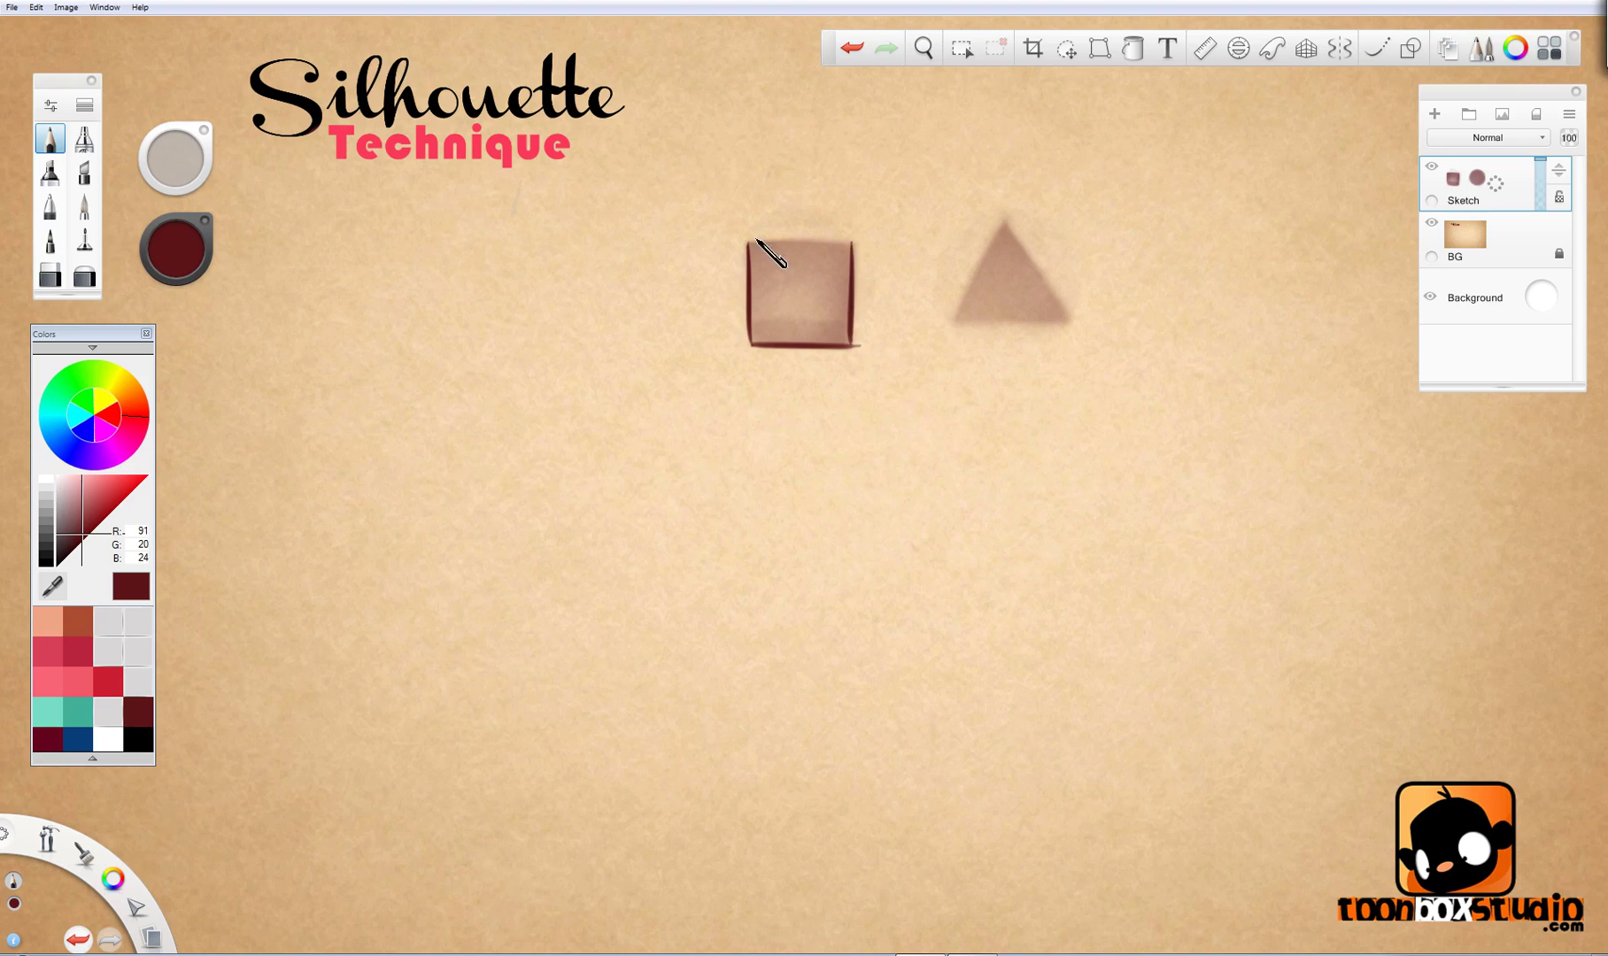
{"action": "left_click_drag", "start_coordinate": [758, 239], "coordinate": [855, 240]}
Step: Outline the triangle's three sides with dark Pencil lines
{"action": "left_click_drag", "start_coordinate": [1002, 218], "coordinate": [954, 320]}
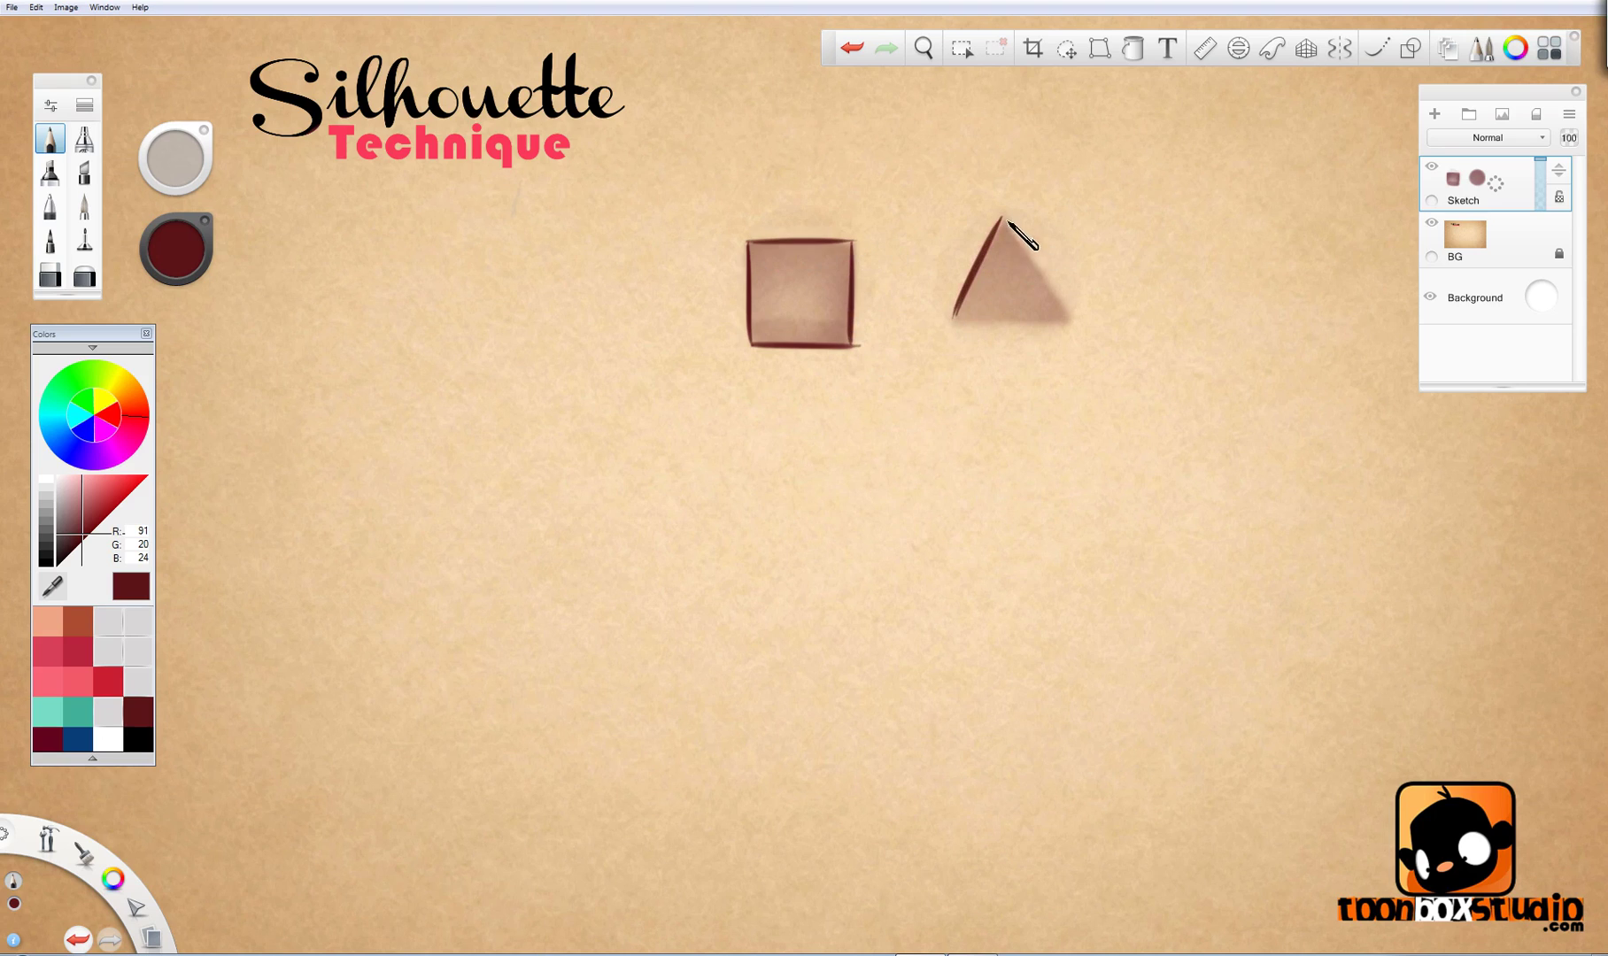
{"action": "left_click_drag", "start_coordinate": [1008, 220], "coordinate": [1064, 314]}
{"action": "left_click_drag", "start_coordinate": [955, 319], "coordinate": [1067, 319]}
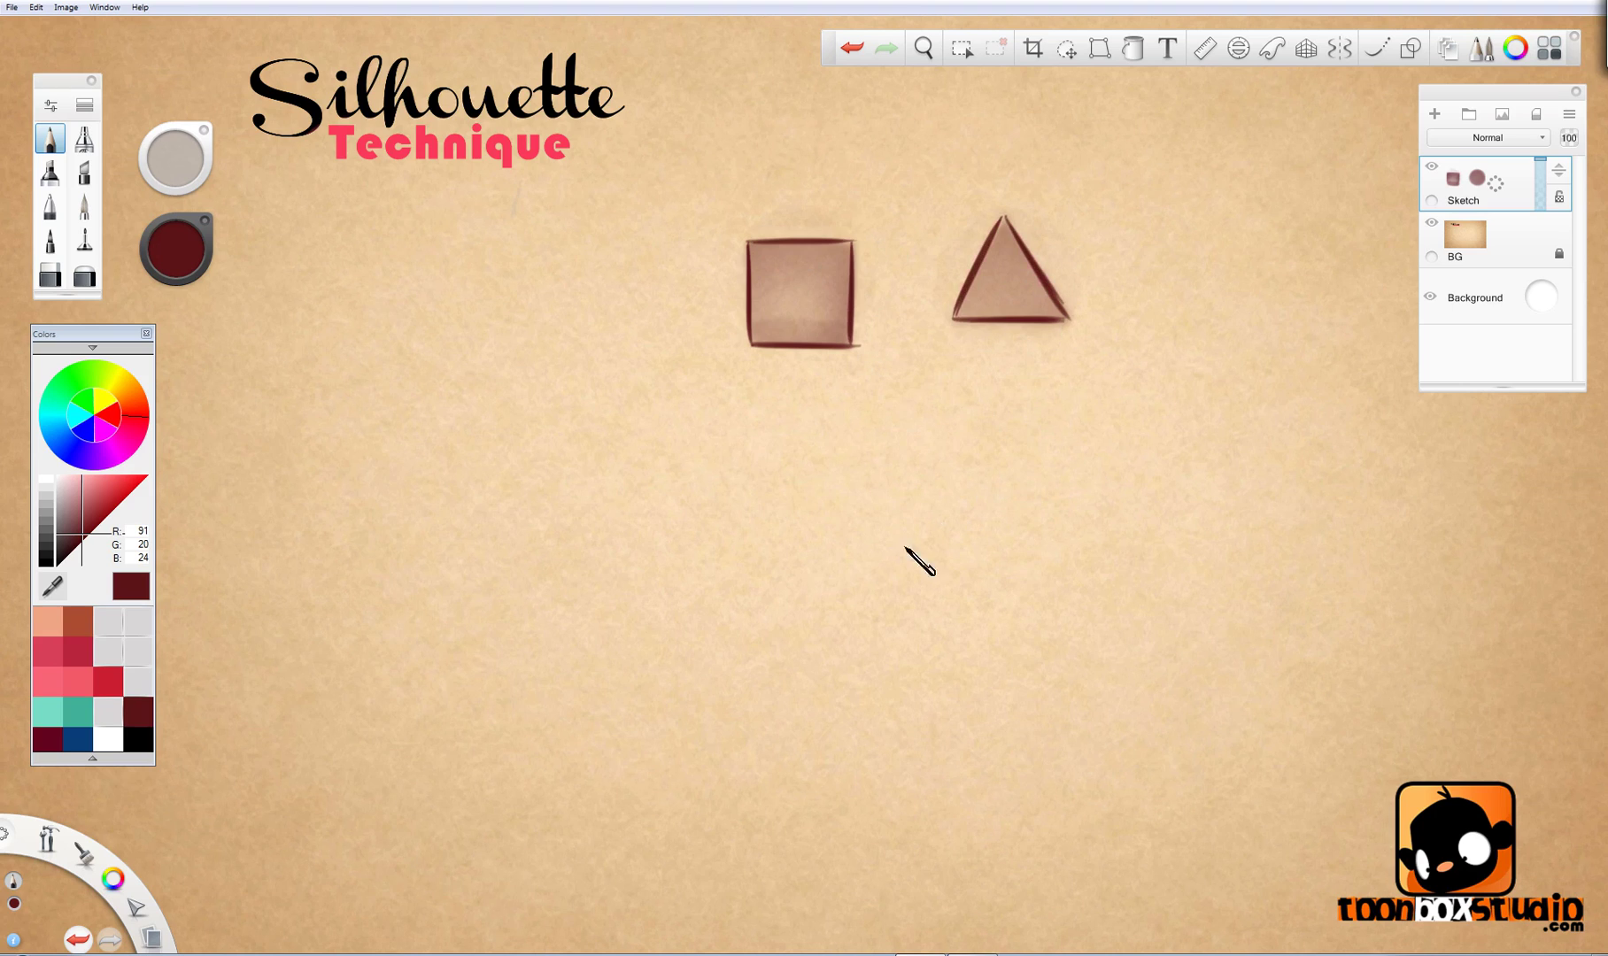
Step: Lasso and move the triangle next to the square, and reposition both shapes beneath the Silhouette Technique title
{"action": "left_click", "coordinate": [1067, 50]}
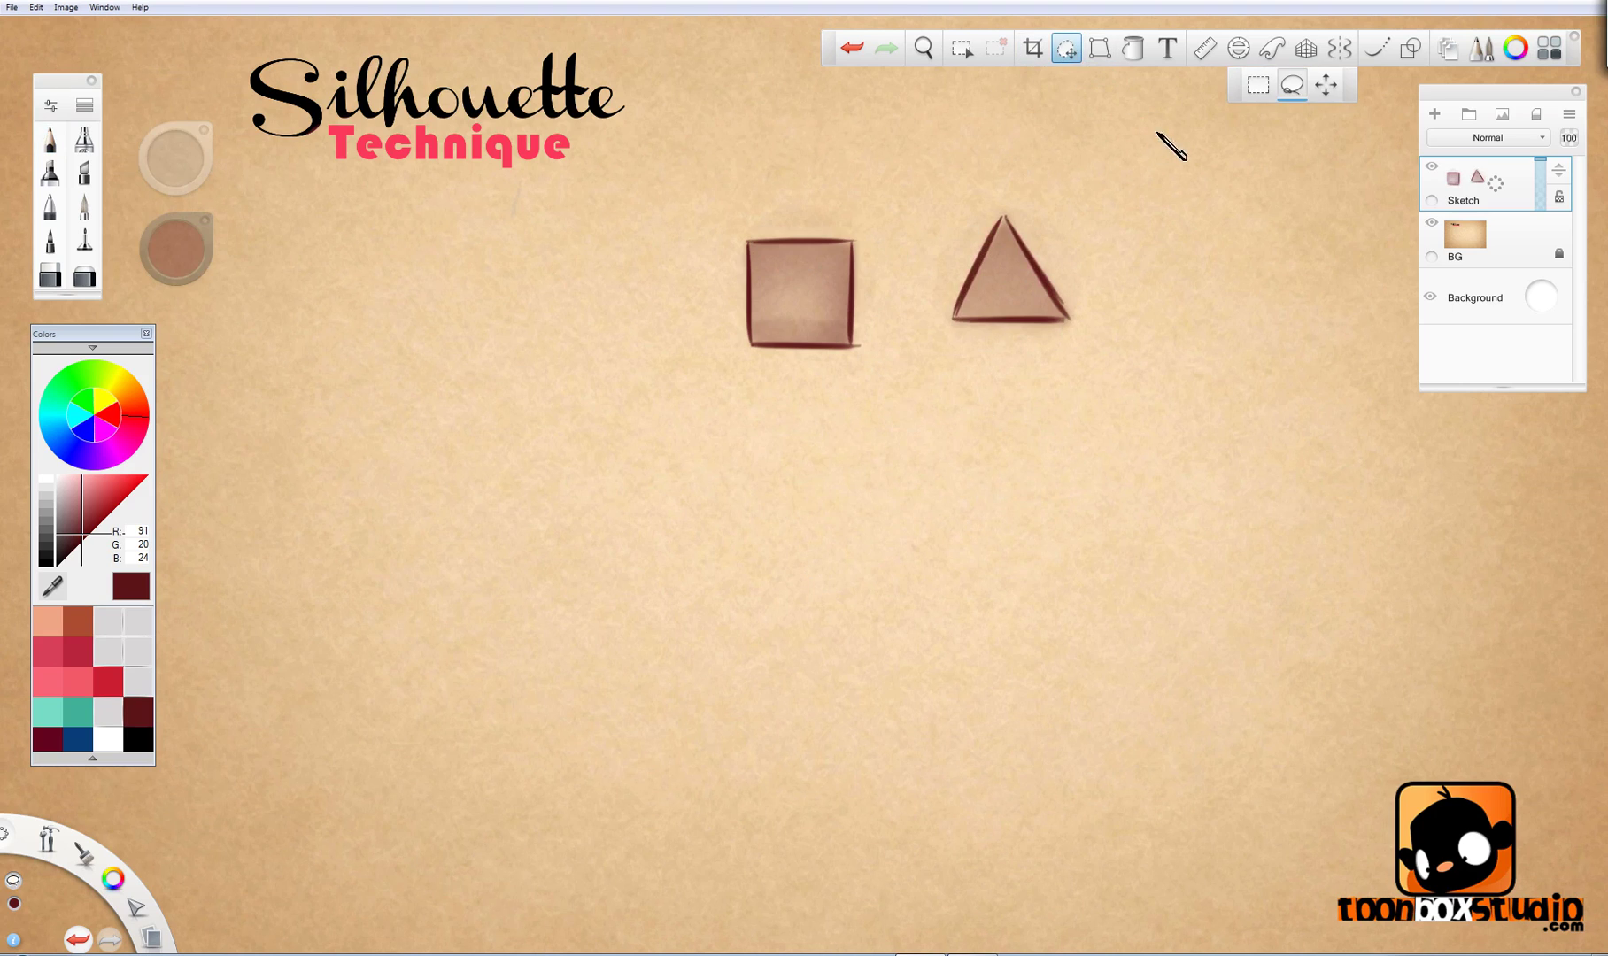
{"action": "mouse_move", "coordinate": [1071, 354]}
{"action": "left_mouse_down"}
{"action": "mouse_move", "coordinate": [1009, 409]}
{"action": "mouse_move", "coordinate": [1032, 367]}
{"action": "left_mouse_up"}
{"action": "left_click", "coordinate": [1023, 354]}
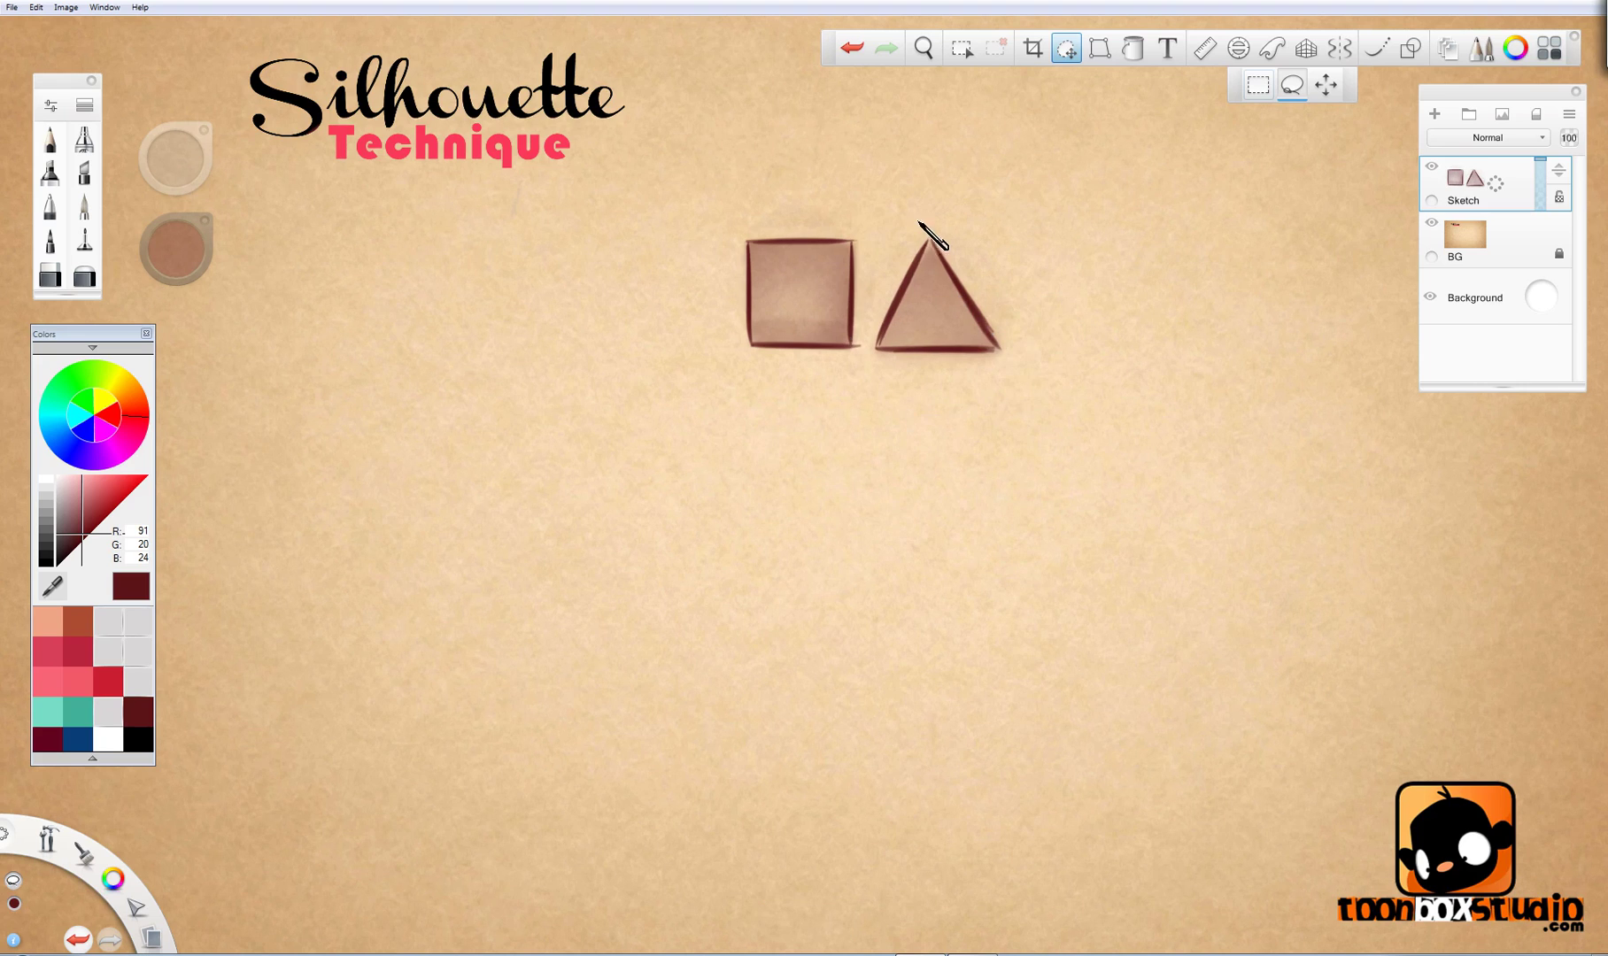
{"action": "left_click_drag", "start_coordinate": [973, 434], "coordinate": [939, 195]}
{"action": "mouse_move", "coordinate": [951, 402]}
{"action": "left_mouse_down"}
{"action": "mouse_move", "coordinate": [783, 445]}
{"action": "mouse_move", "coordinate": [490, 423]}
{"action": "mouse_move", "coordinate": [460, 373]}
{"action": "left_mouse_up"}
{"action": "left_click", "coordinate": [252, 259]}
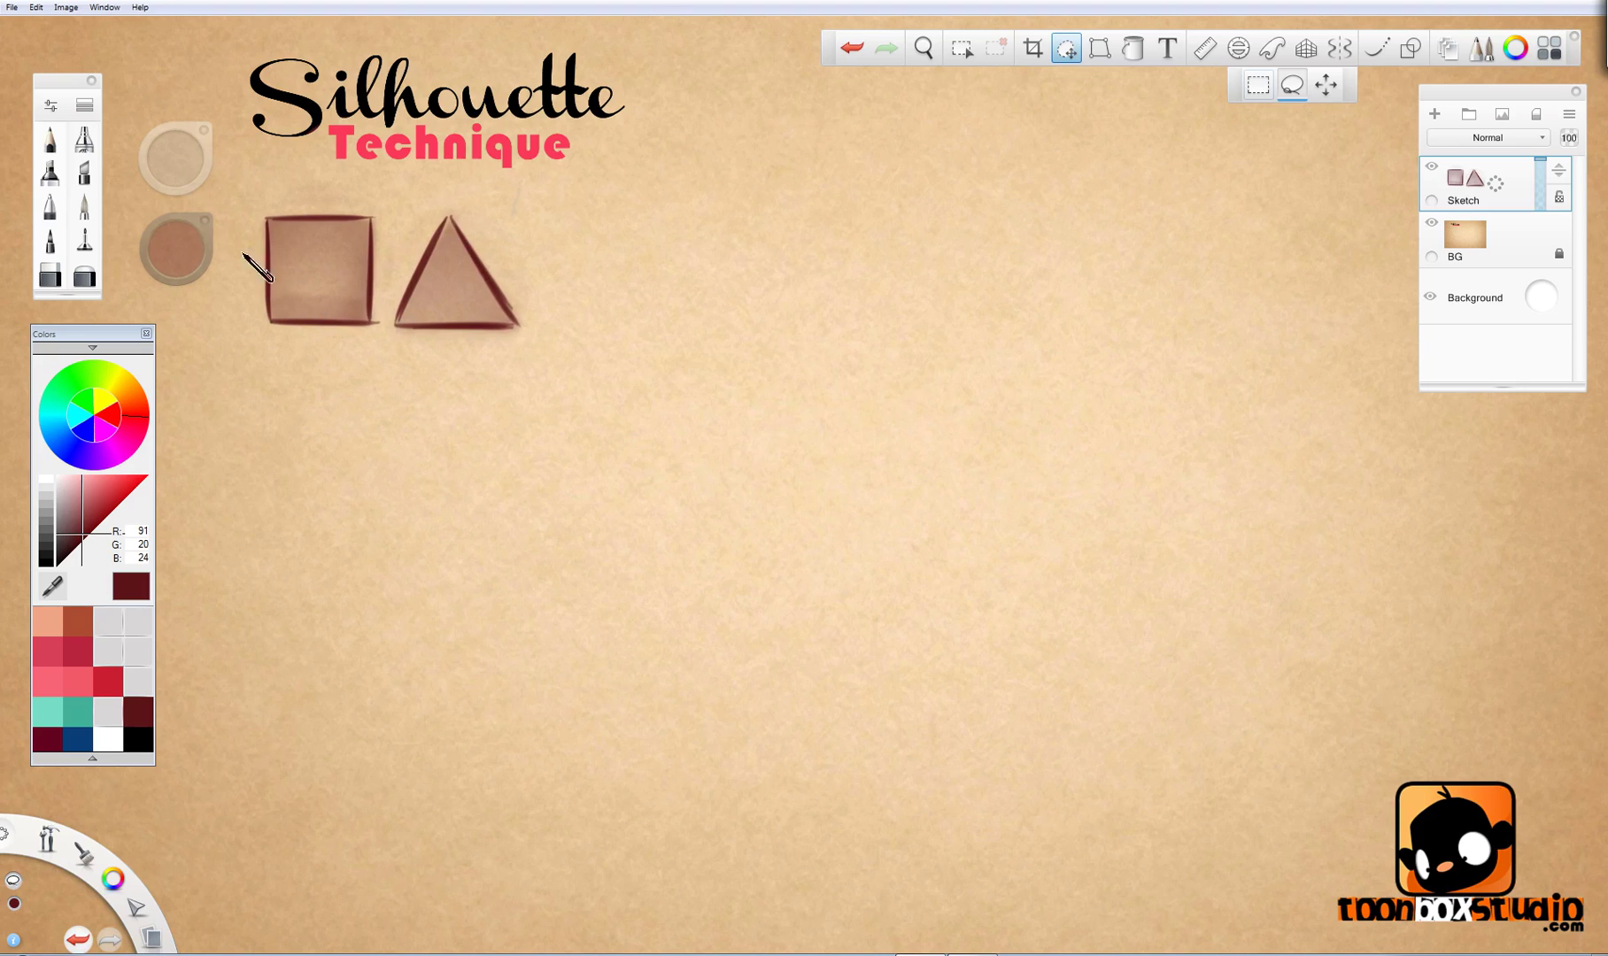
Step: Paint a large solid maroon oval at the canvas centre with the Paintbrush at a size of about 105
{"action": "left_click", "coordinate": [85, 207]}
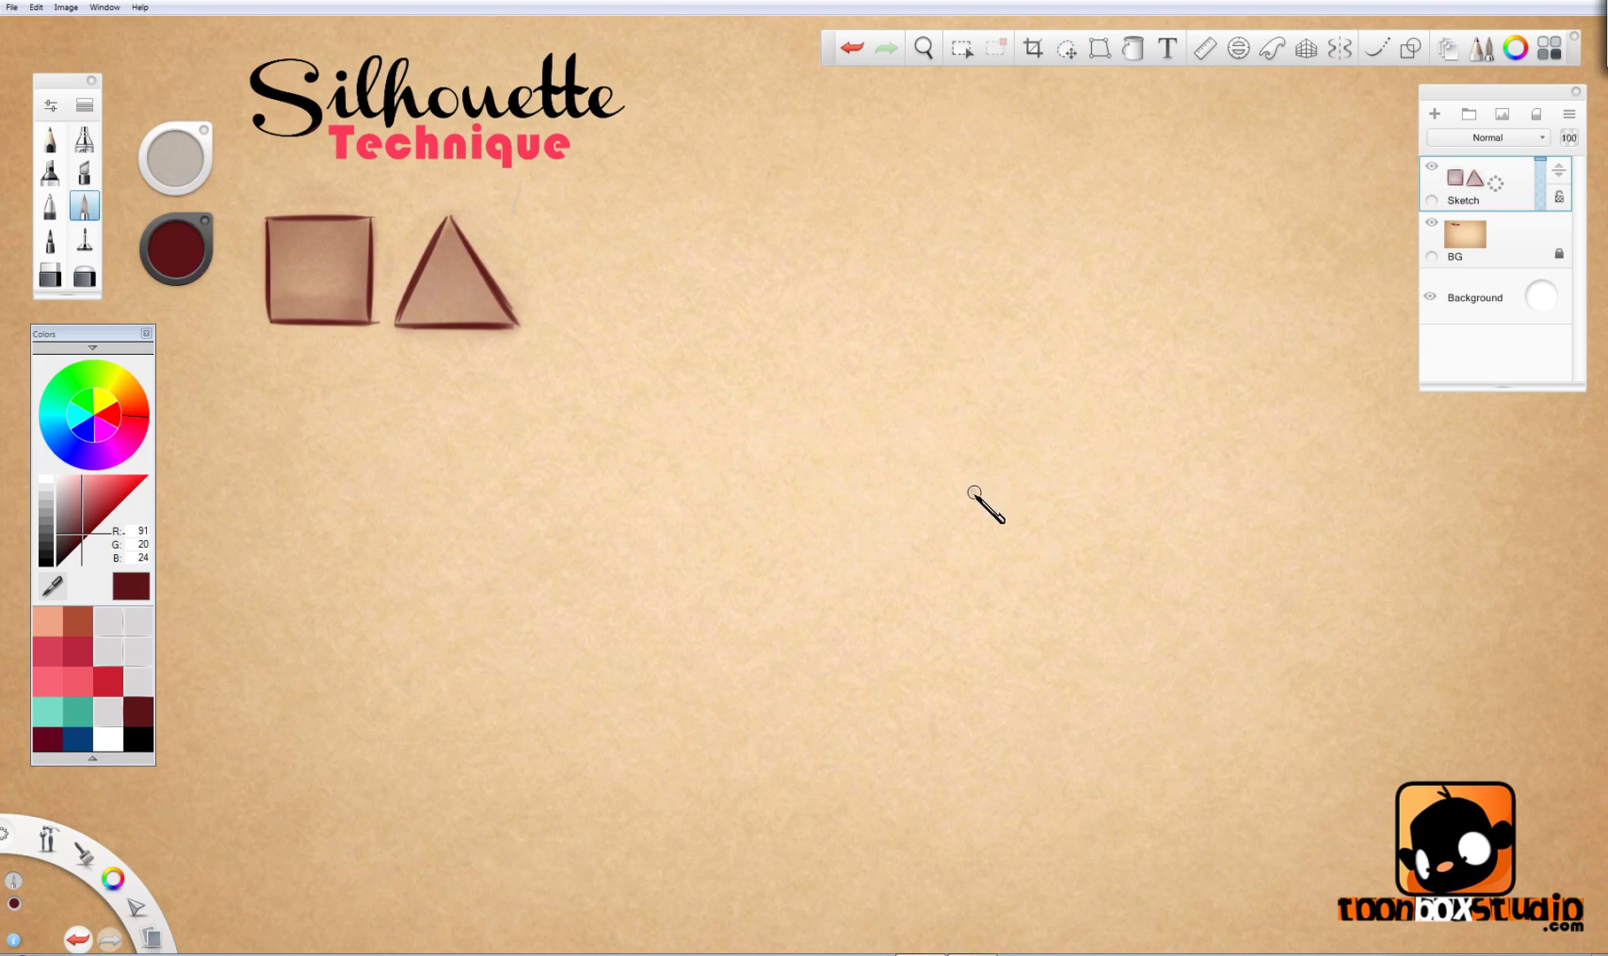
{"action": "left_click_drag", "start_coordinate": [925, 529], "coordinate": [1235, 316]}
{"action": "left_click_drag", "start_coordinate": [883, 460], "coordinate": [915, 439]}
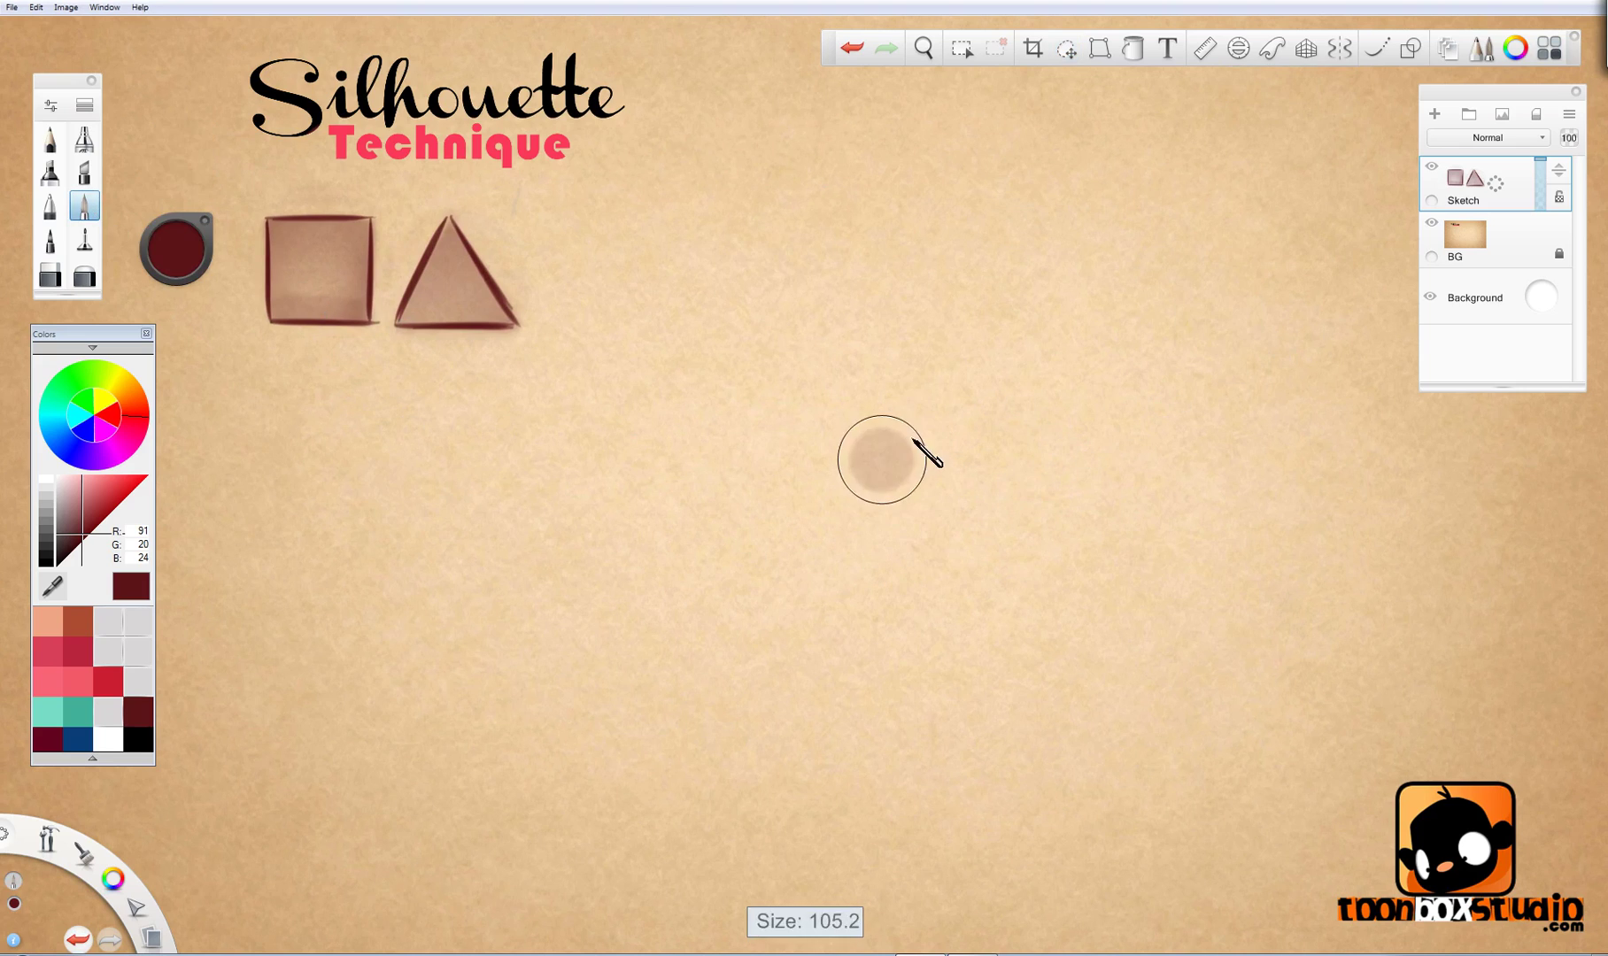
{"action": "mouse_move", "coordinate": [750, 424]}
{"action": "left_mouse_down"}
{"action": "mouse_move", "coordinate": [785, 350]}
{"action": "mouse_move", "coordinate": [752, 377]}
{"action": "mouse_move", "coordinate": [809, 428]}
{"action": "mouse_move", "coordinate": [754, 453]}
{"action": "mouse_move", "coordinate": [803, 477]}
{"action": "mouse_move", "coordinate": [775, 352]}
{"action": "mouse_move", "coordinate": [826, 447]}
{"action": "mouse_move", "coordinate": [788, 457]}
{"action": "left_mouse_up"}
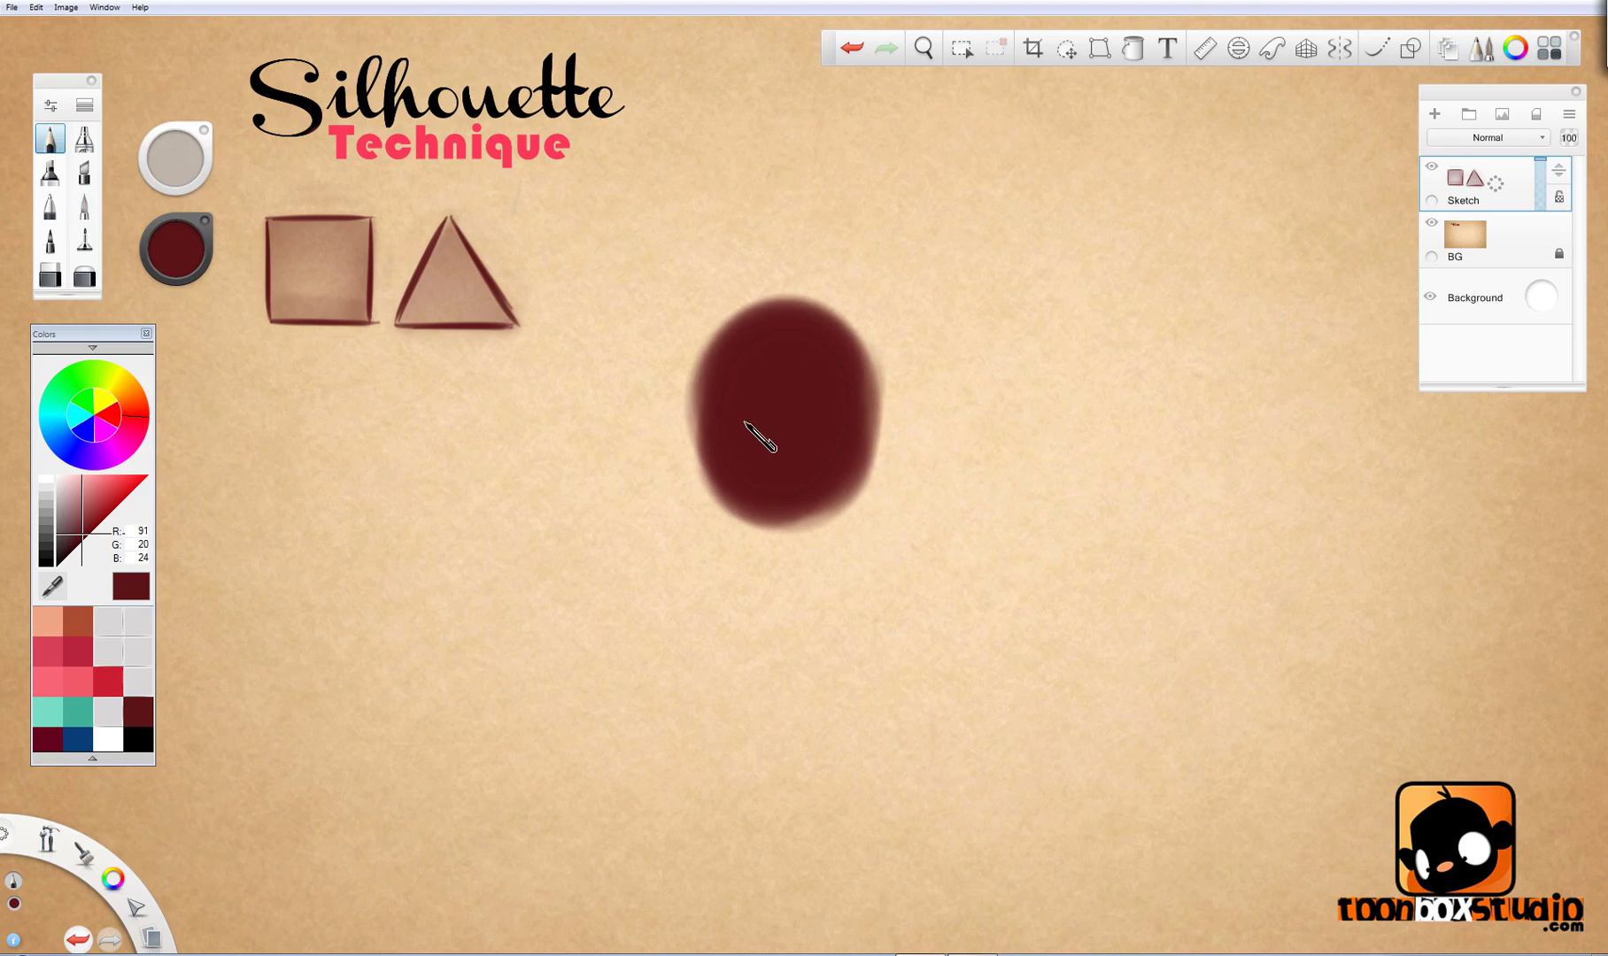
Step: Fade the oval with the Soft Eraser, trim its left and right sides at size about 20, and undo the last trim
{"action": "left_click", "coordinate": [85, 277]}
{"action": "mouse_move", "coordinate": [779, 372]}
{"action": "left_mouse_down"}
{"action": "mouse_move", "coordinate": [811, 359]}
{"action": "mouse_move", "coordinate": [764, 370]}
{"action": "mouse_move", "coordinate": [783, 582]}
{"action": "mouse_move", "coordinate": [682, 383]}
{"action": "left_mouse_up"}
{"action": "mouse_move", "coordinate": [760, 449]}
{"action": "left_mouse_down"}
{"action": "mouse_move", "coordinate": [520, 737]}
{"action": "mouse_move", "coordinate": [323, 802]}
{"action": "left_mouse_up"}
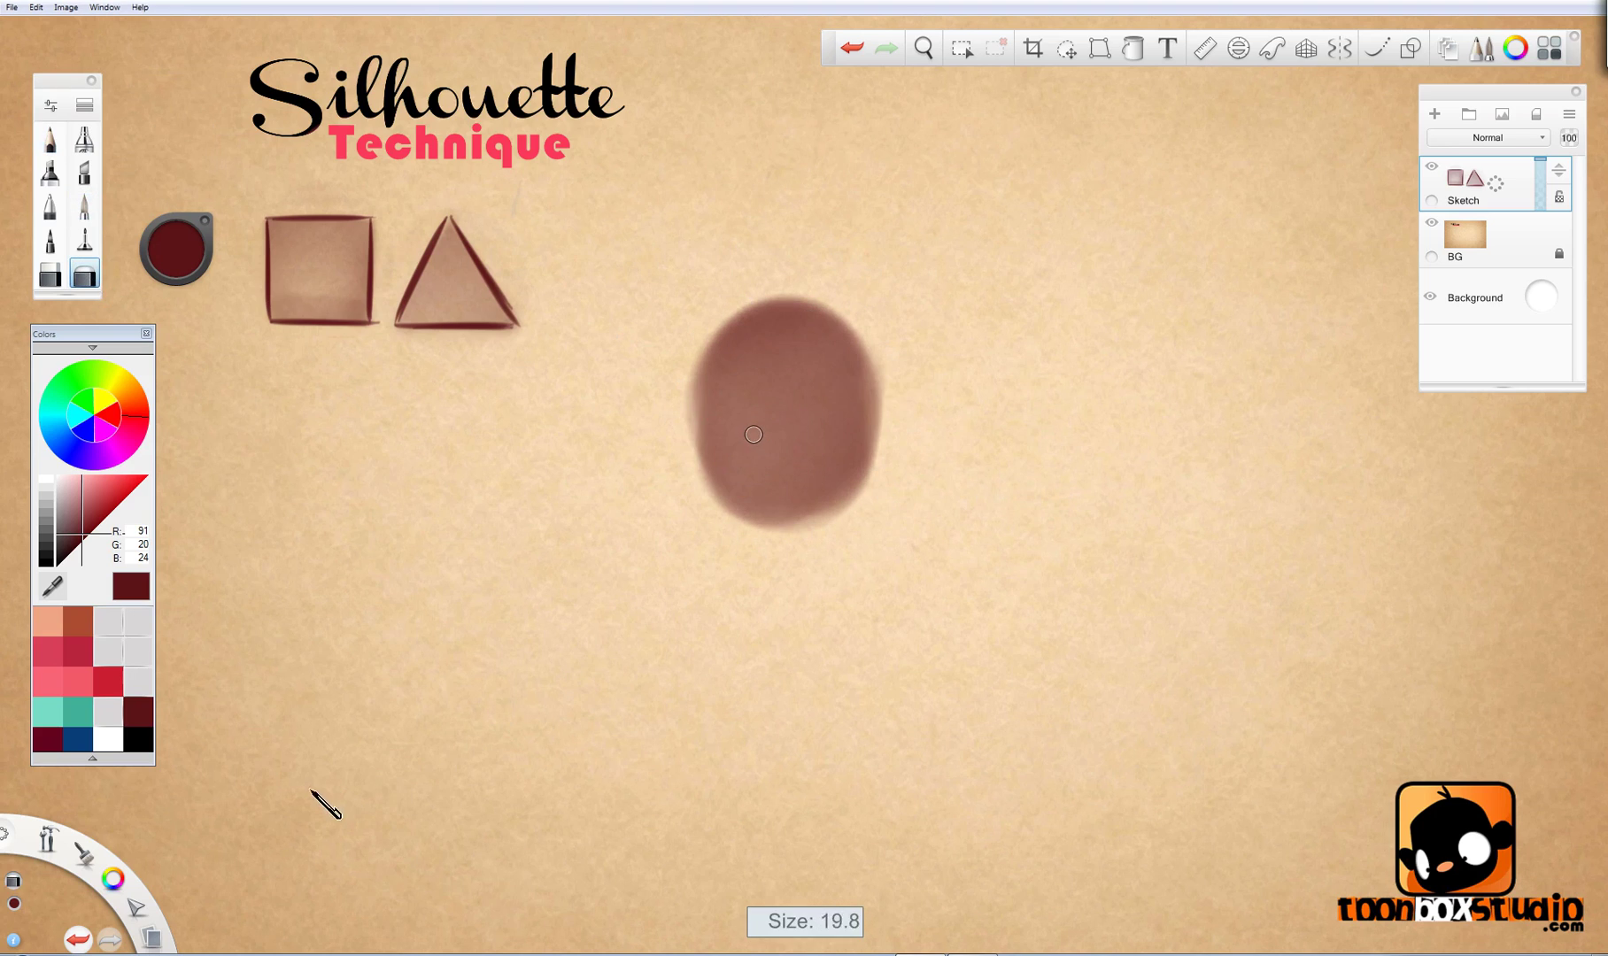
{"action": "left_click_drag", "start_coordinate": [702, 375], "coordinate": [689, 410]}
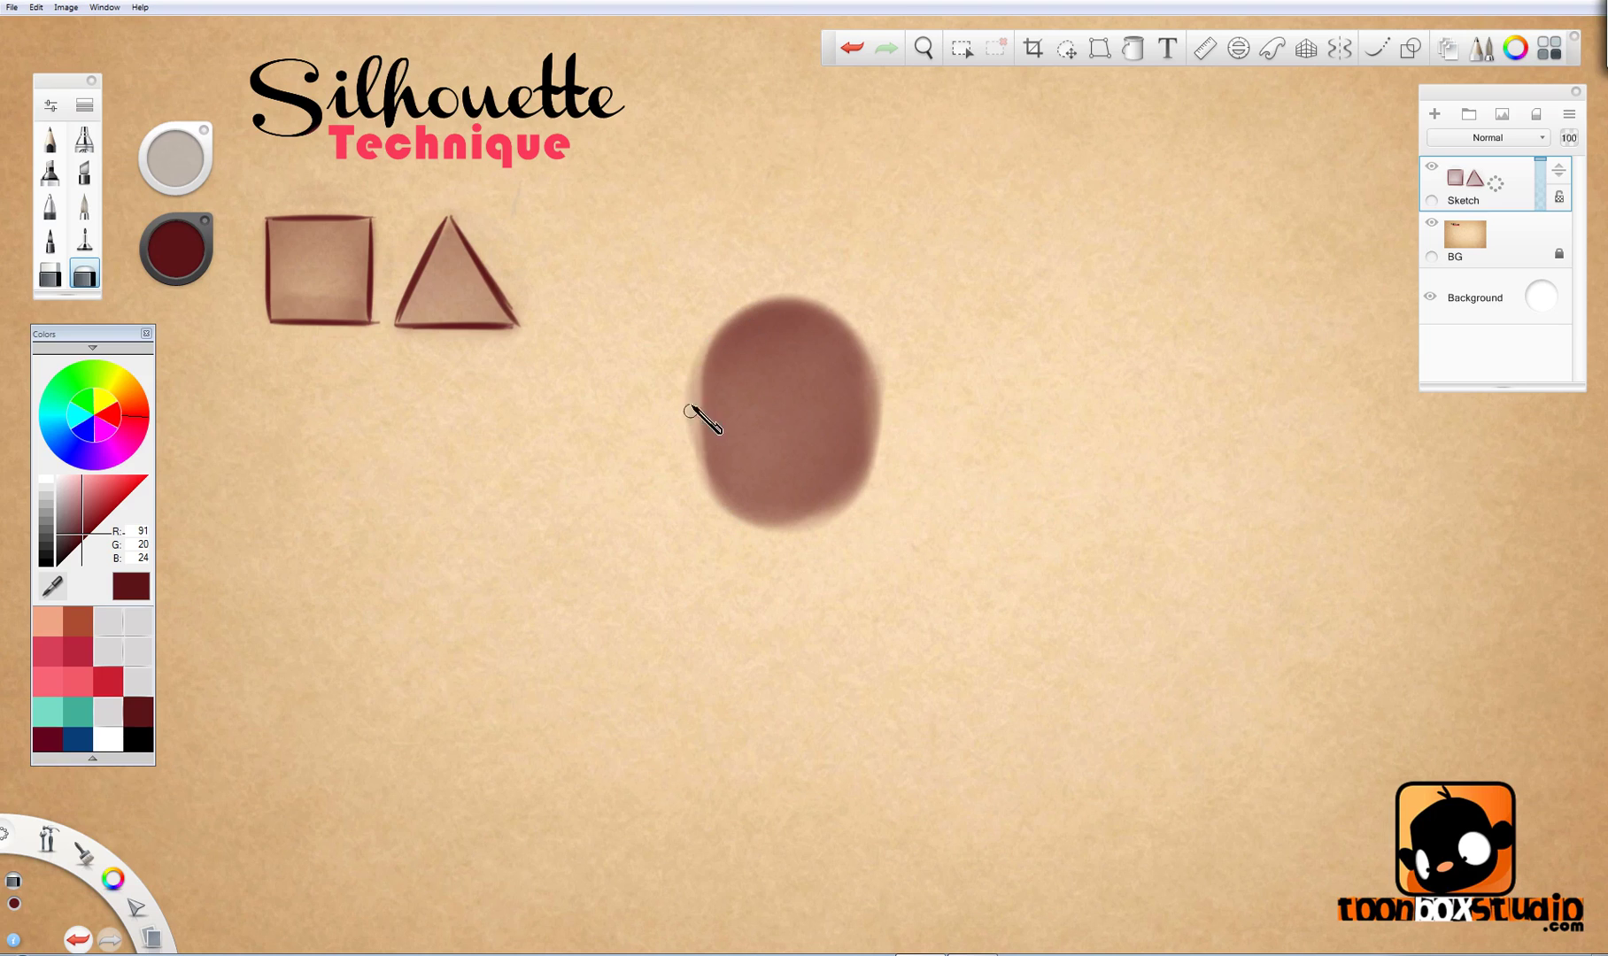
{"action": "left_click_drag", "start_coordinate": [848, 338], "coordinate": [866, 452]}
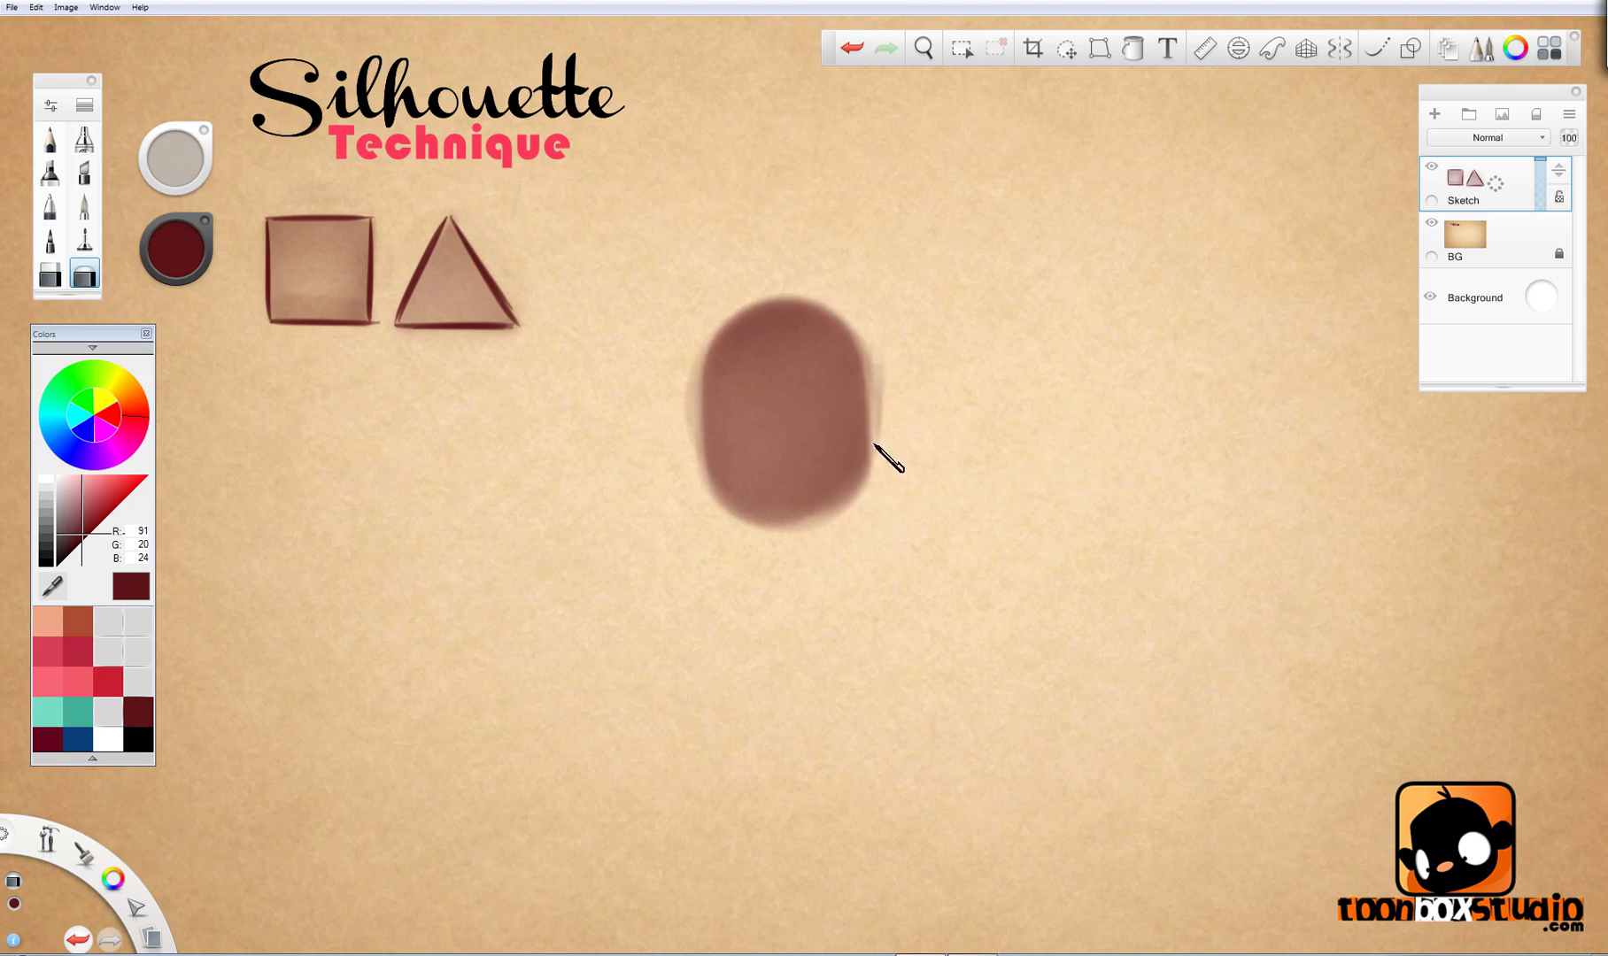
{"action": "key", "text": "ctrl+z"}
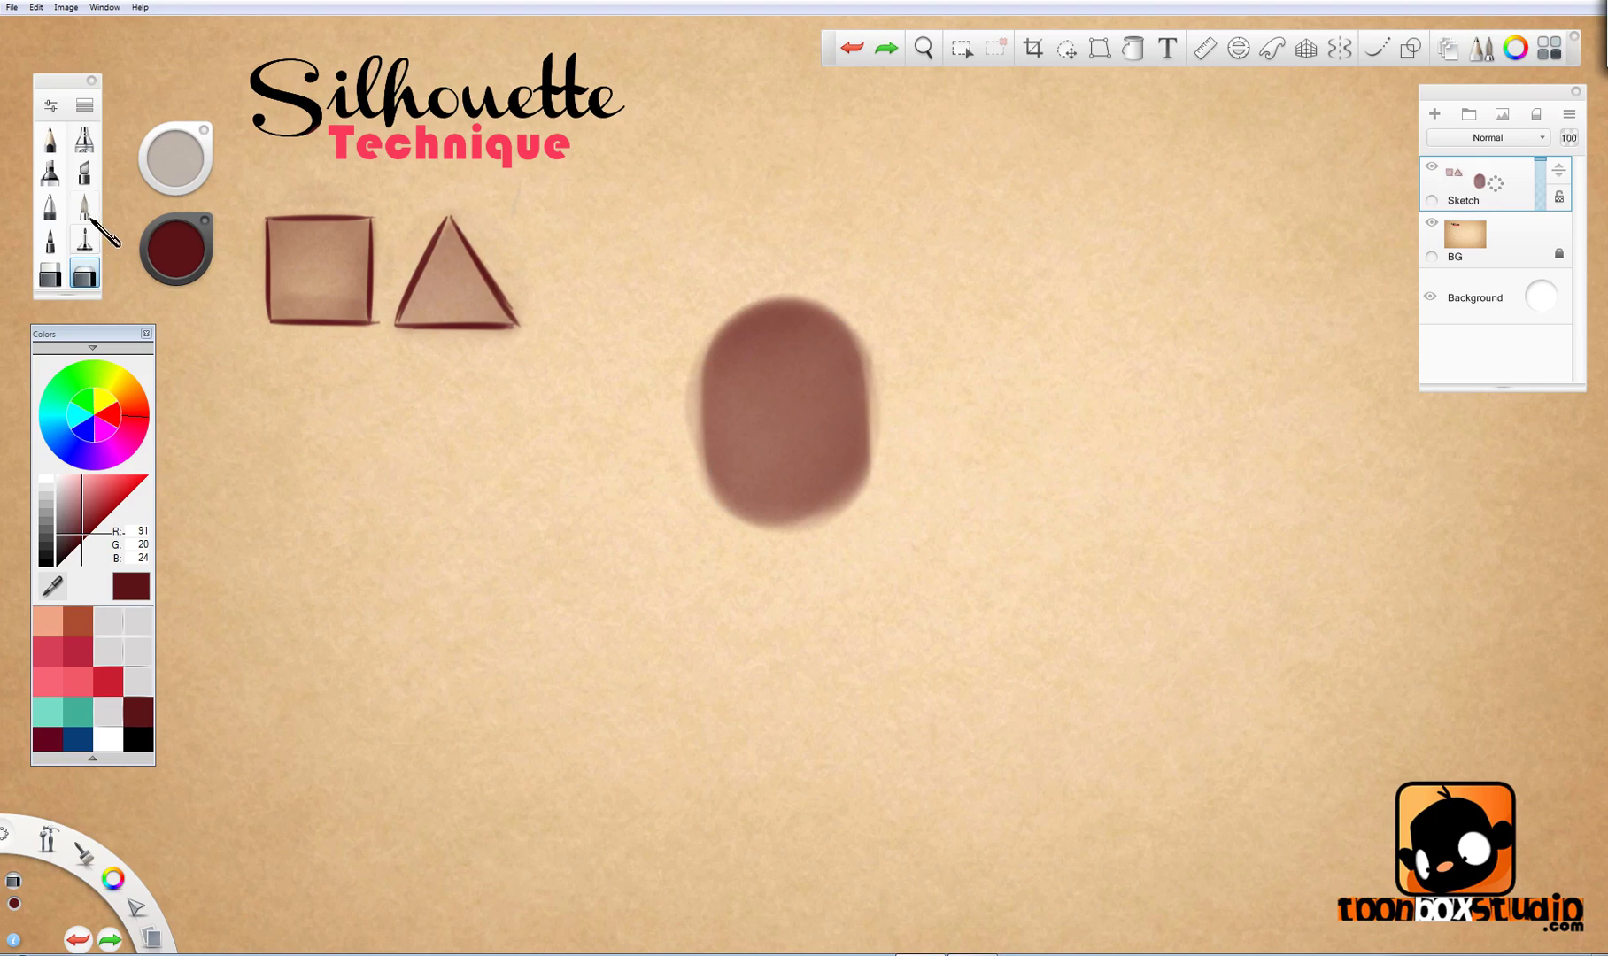
Step: Paint two dark maroon discs side by side across the oval's upper half with the Paintbrush as goggles
{"action": "left_click", "coordinate": [85, 206]}
{"action": "left_click_drag", "start_coordinate": [784, 349], "coordinate": [721, 478]}
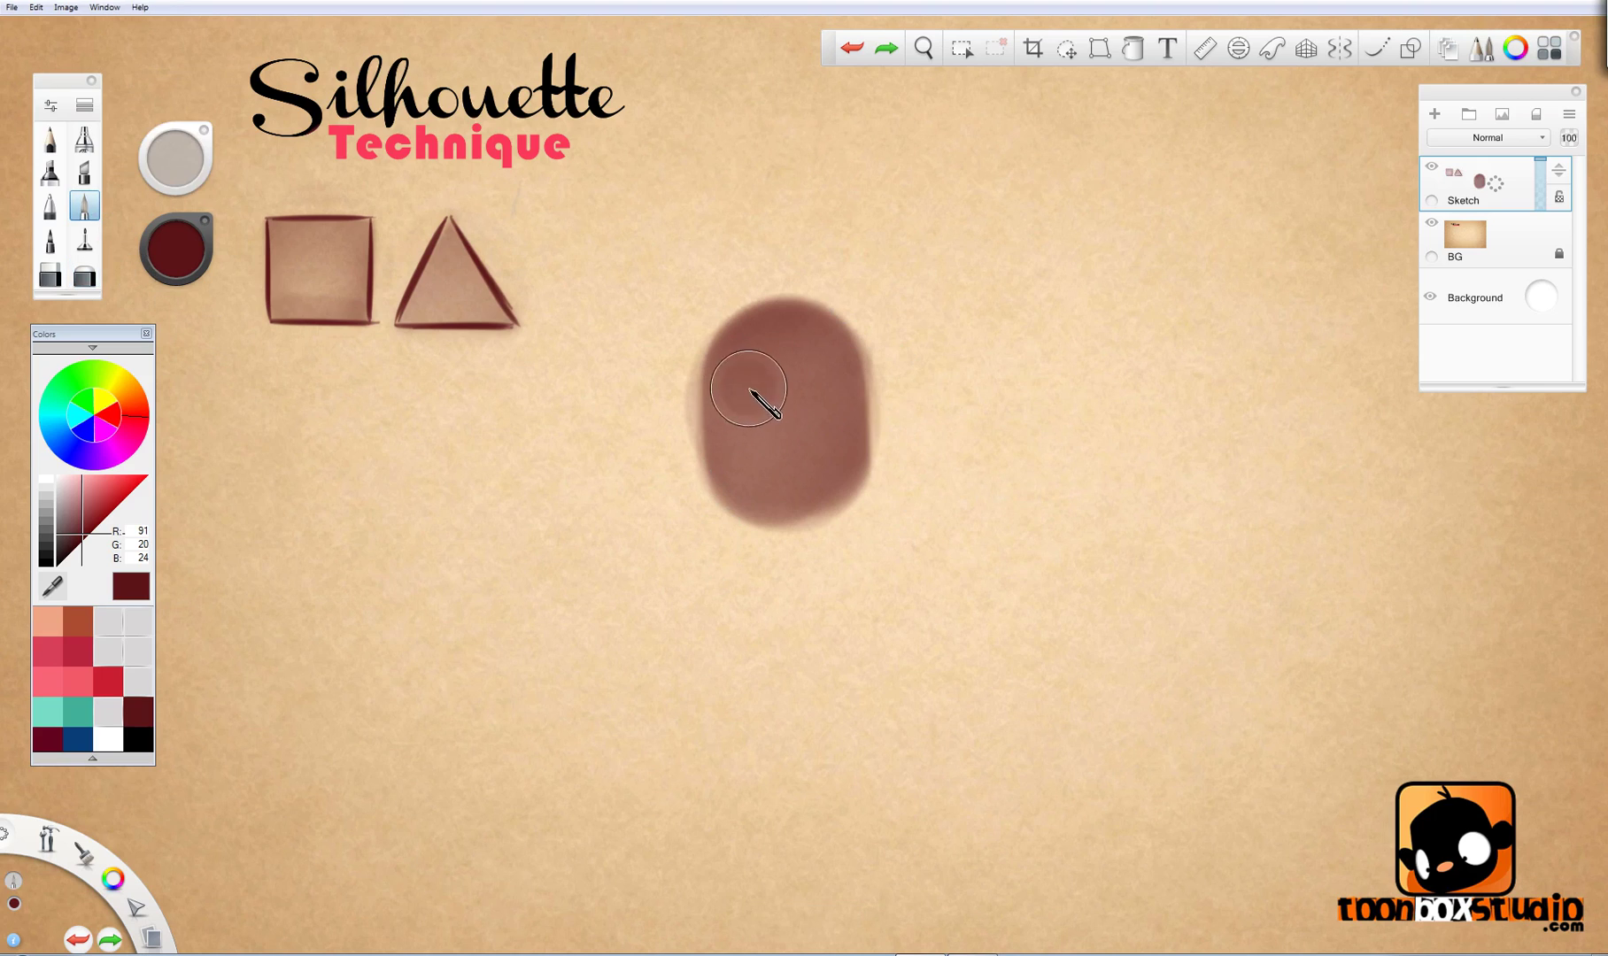
{"action": "left_click_drag", "start_coordinate": [754, 396], "coordinate": [839, 406]}
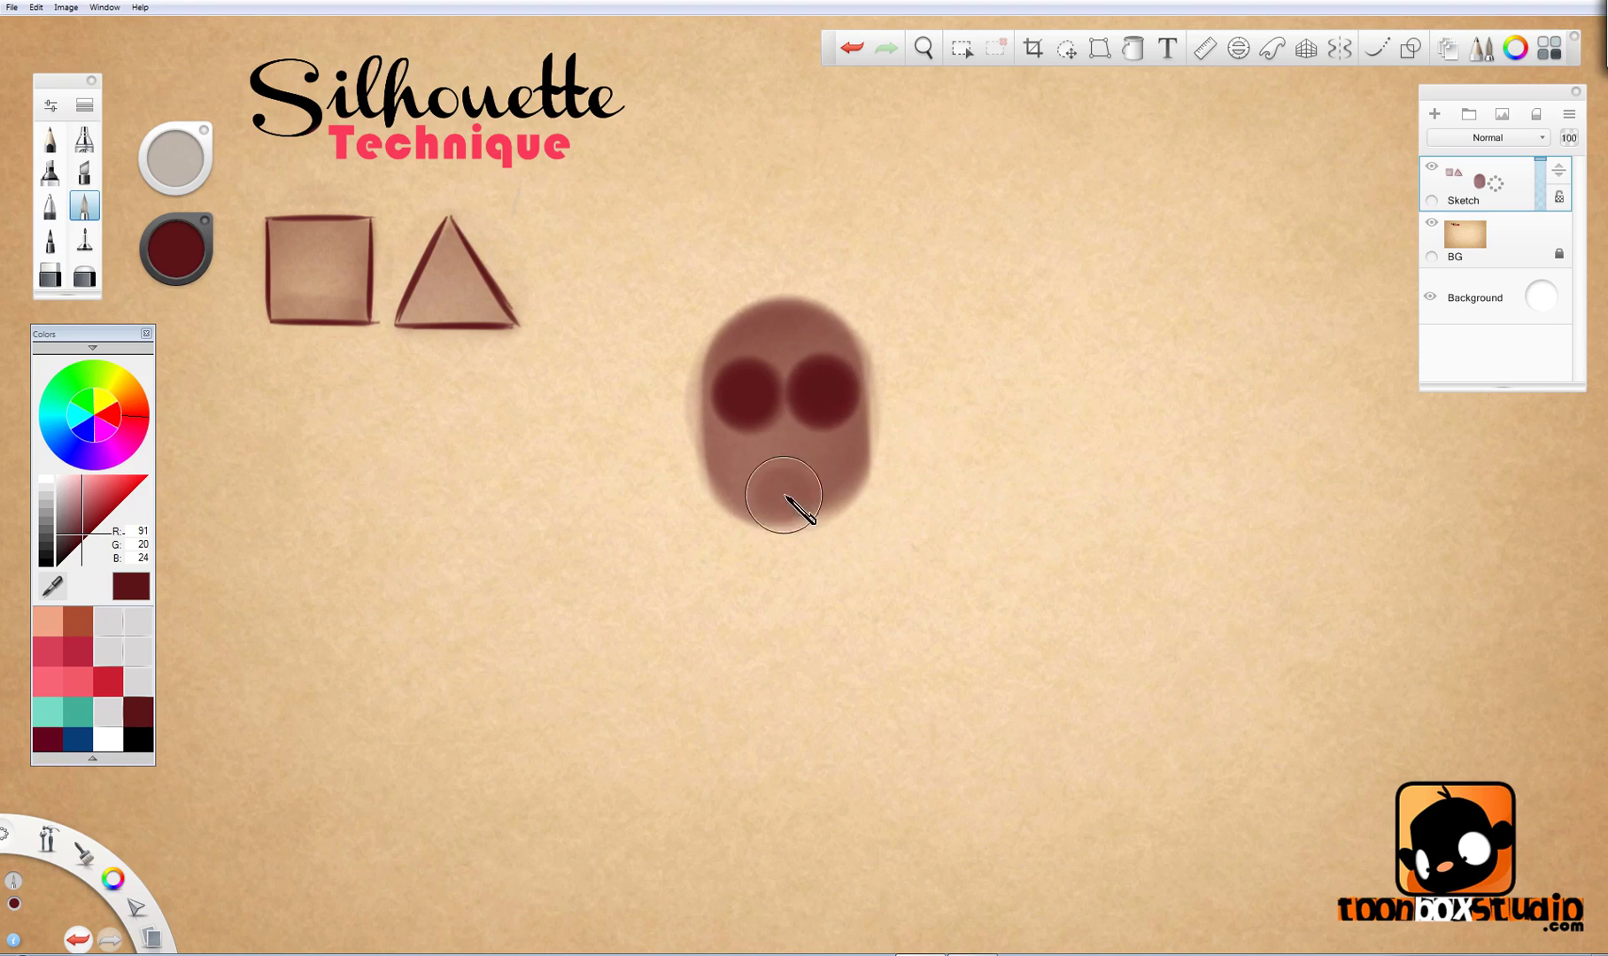
Step: Hollow out the centres of both goggle discs with the Soft Eraser, undoing the first erased stroke
{"action": "key", "text": "e"}
{"action": "left_click_drag", "start_coordinate": [748, 399], "coordinate": [717, 478]}
{"action": "key", "text": "ctrl+z"}
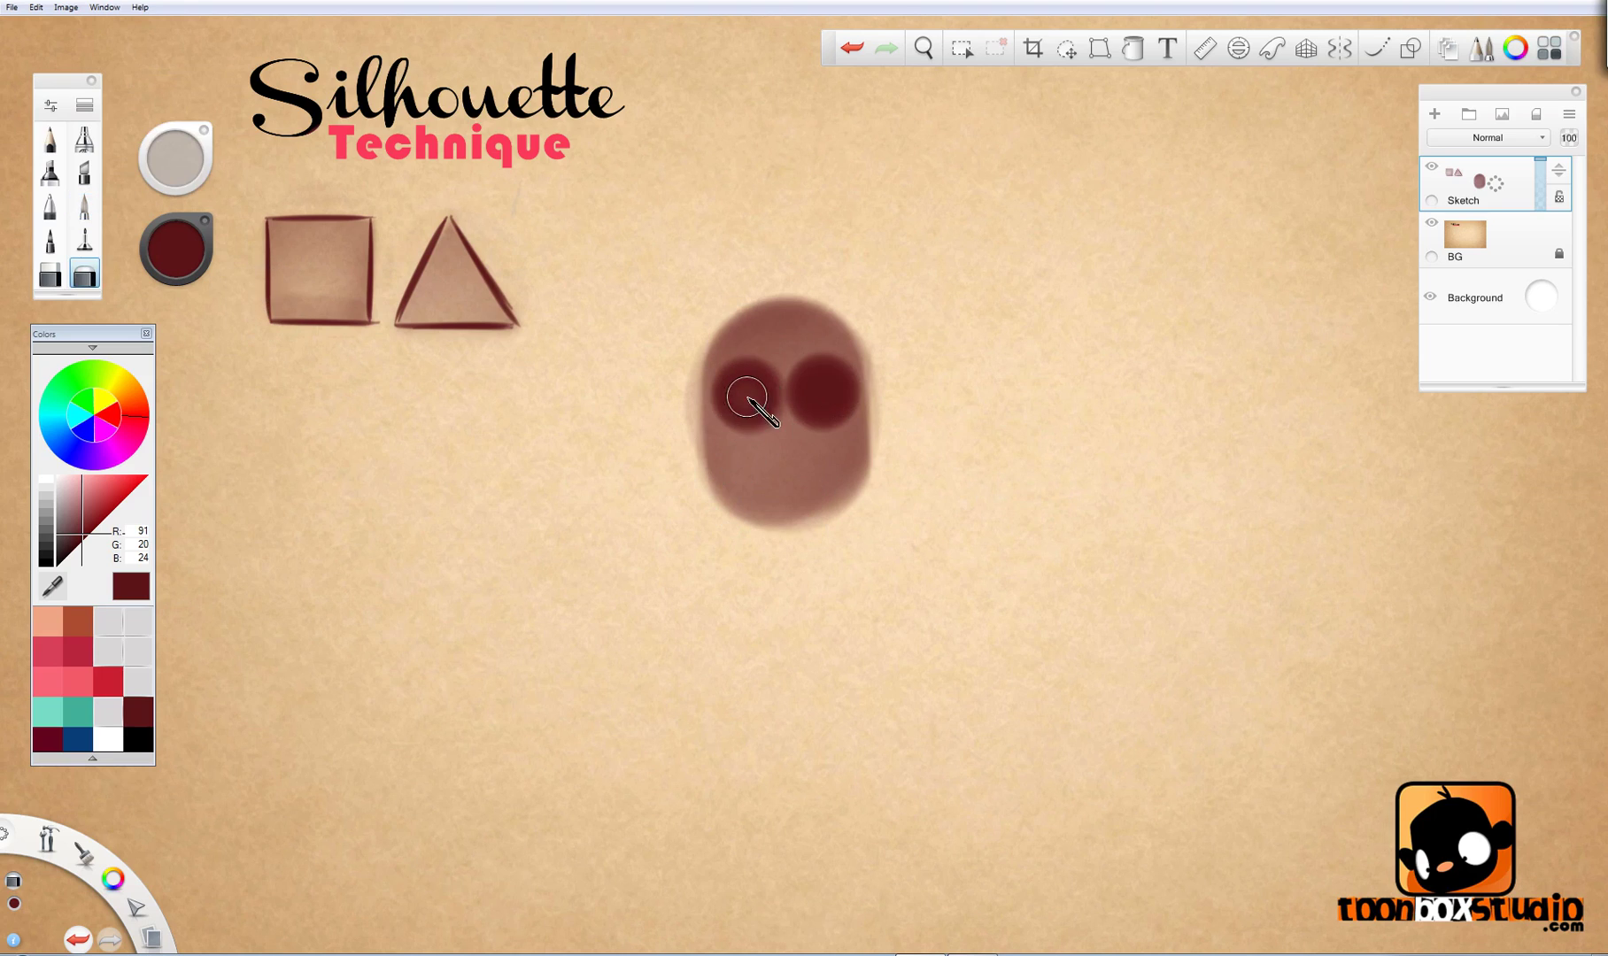
{"action": "mouse_move", "coordinate": [742, 389]}
{"action": "left_mouse_down"}
{"action": "mouse_move", "coordinate": [769, 413]}
{"action": "mouse_move", "coordinate": [750, 388]}
{"action": "mouse_move", "coordinate": [821, 388]}
{"action": "mouse_move", "coordinate": [822, 412]}
{"action": "mouse_move", "coordinate": [850, 399]}
{"action": "mouse_move", "coordinate": [820, 399]}
{"action": "left_mouse_up"}
{"action": "key", "text": "e"}
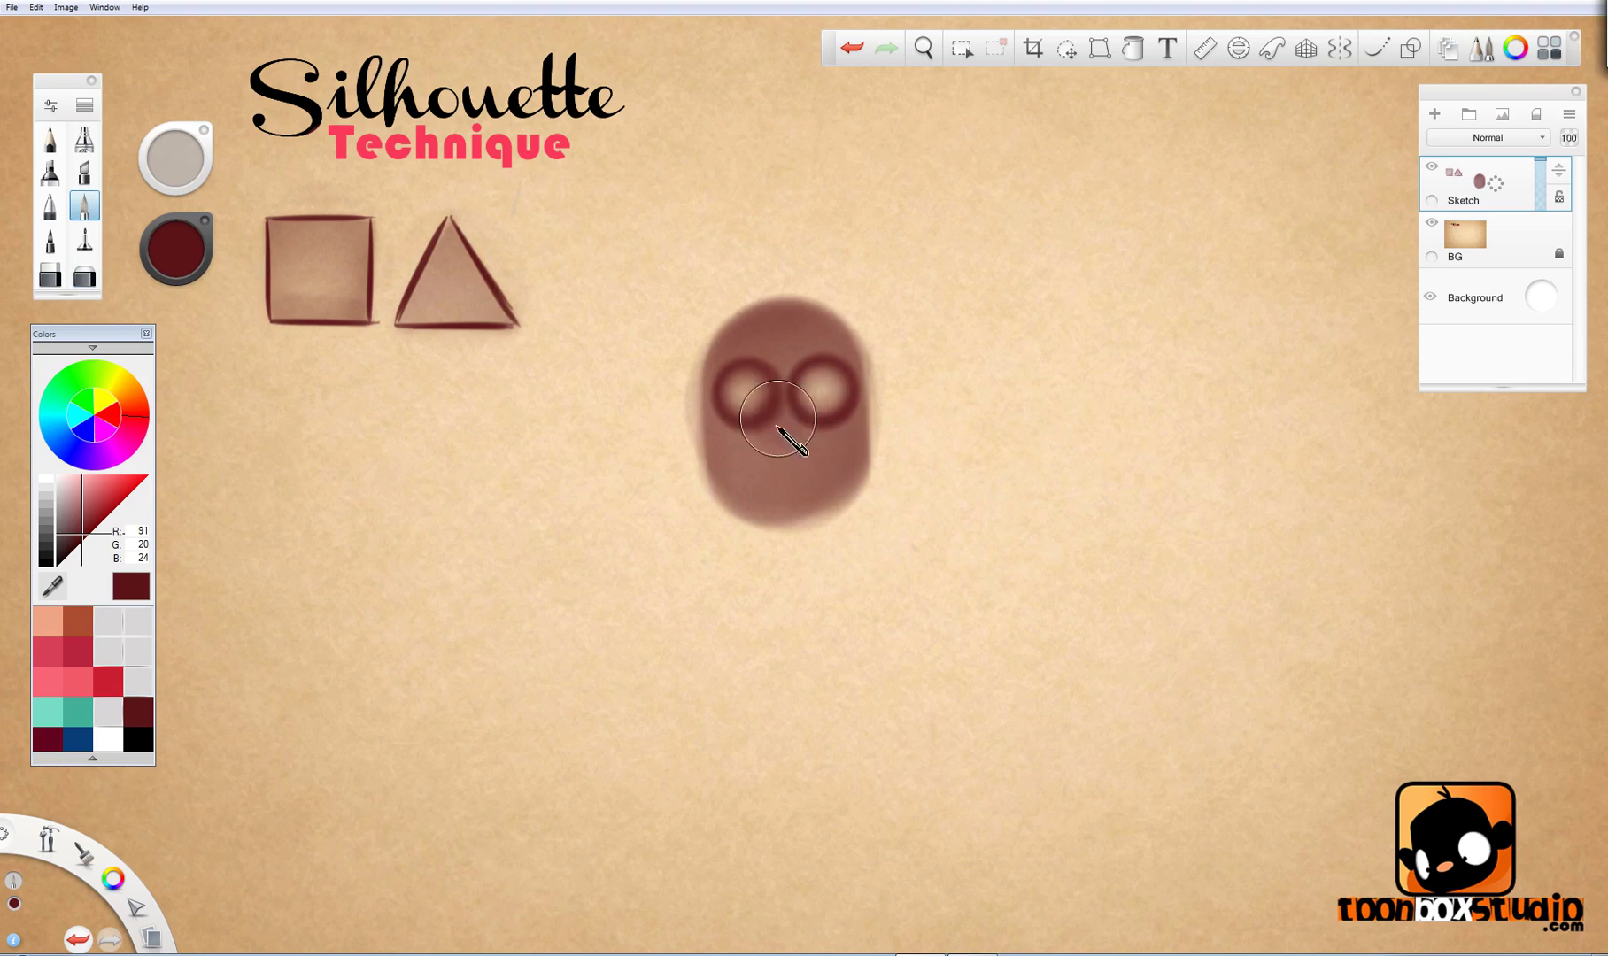
Step: Paint a small dark strap stub at each side of the head and a dark pupil inside each goggle
{"action": "left_click_drag", "start_coordinate": [935, 425], "coordinate": [836, 614]}
{"action": "key", "text": "e"}
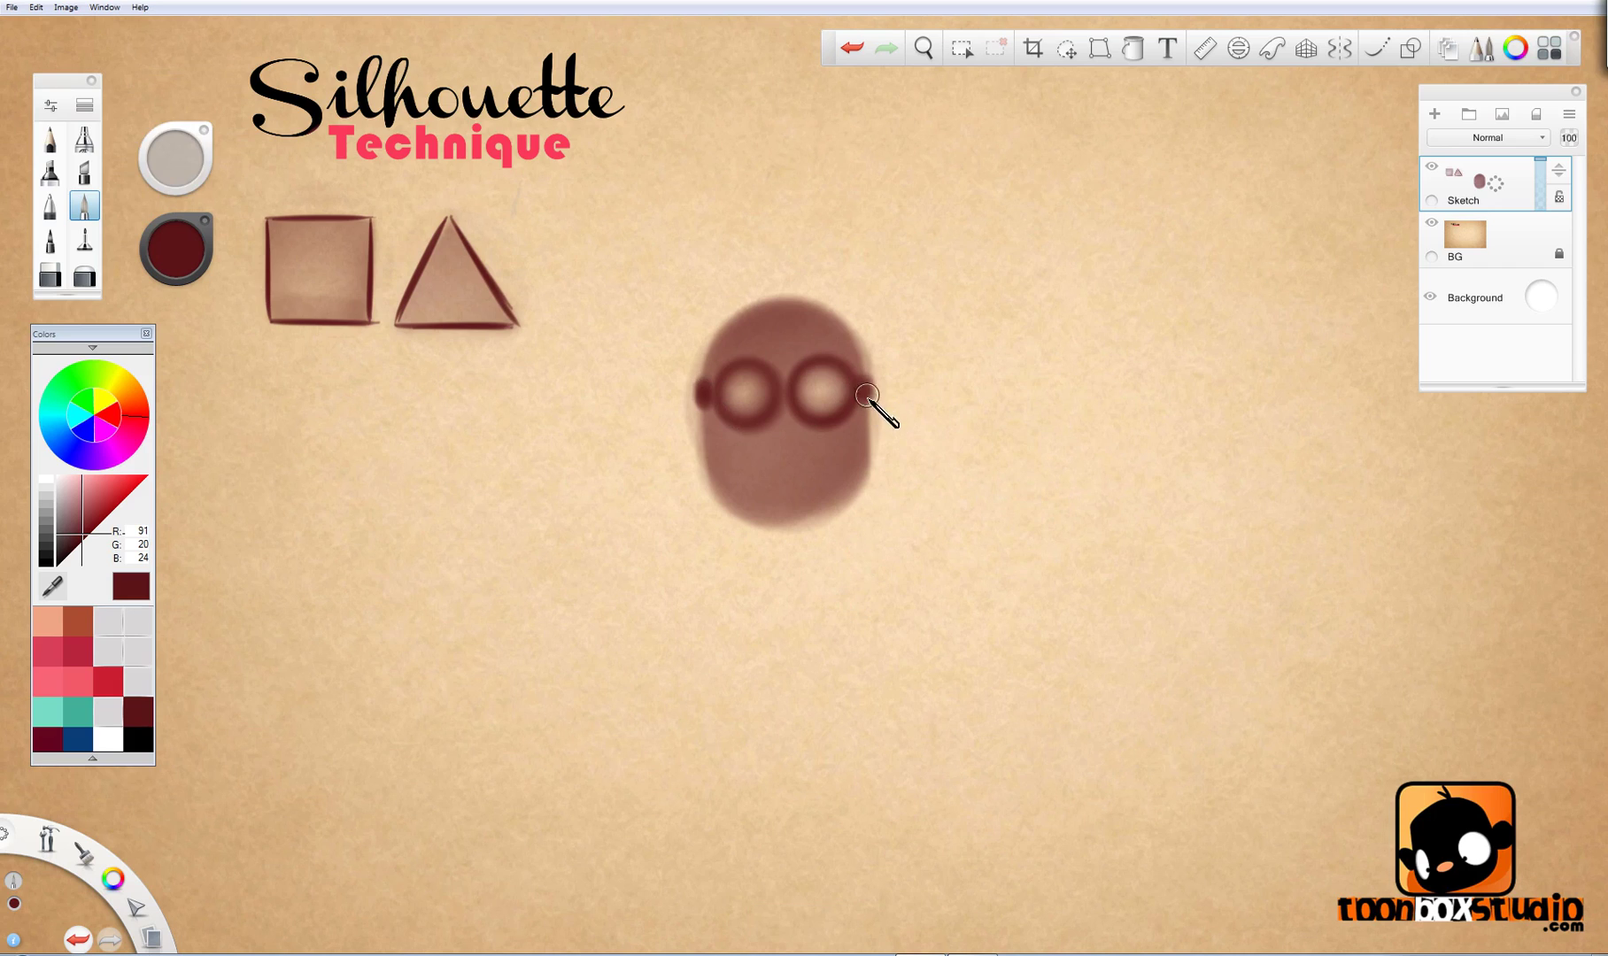
{"action": "left_click", "coordinate": [754, 397]}
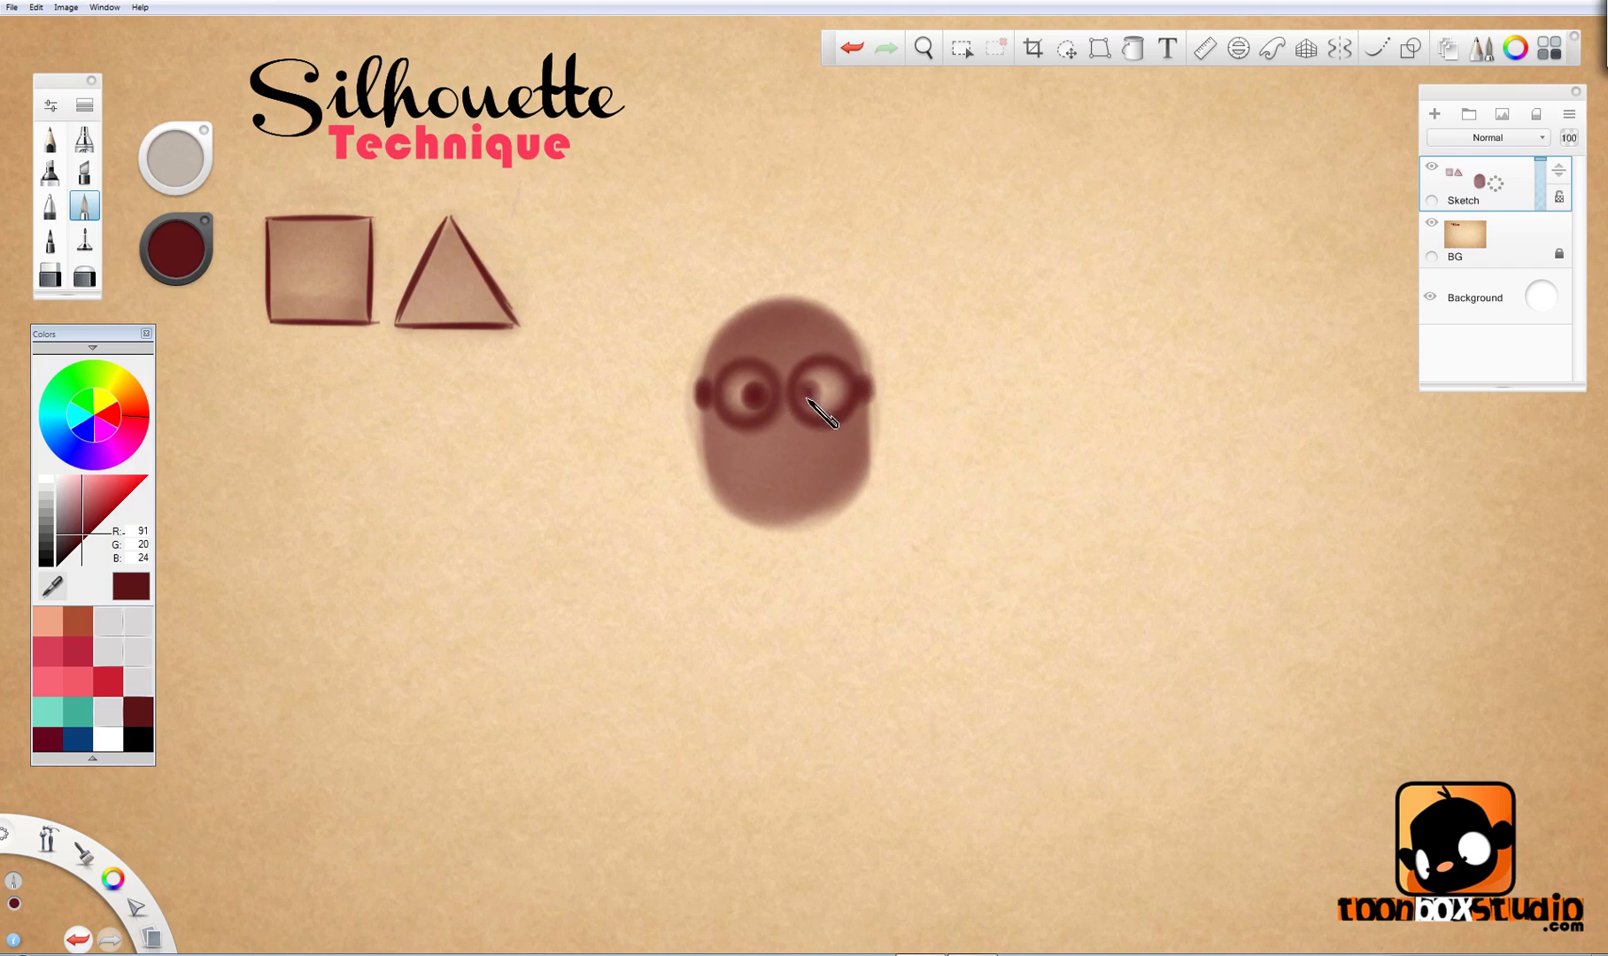
Step: Erase a slanted smile into the lower face and fade the whole head with the Soft Eraser at size about 159
{"action": "key", "text": "e"}
{"action": "mouse_move", "coordinate": [793, 477]}
{"action": "left_mouse_down"}
{"action": "mouse_move", "coordinate": [736, 603]}
{"action": "mouse_move", "coordinate": [782, 456]}
{"action": "mouse_move", "coordinate": [839, 438]}
{"action": "left_mouse_up"}
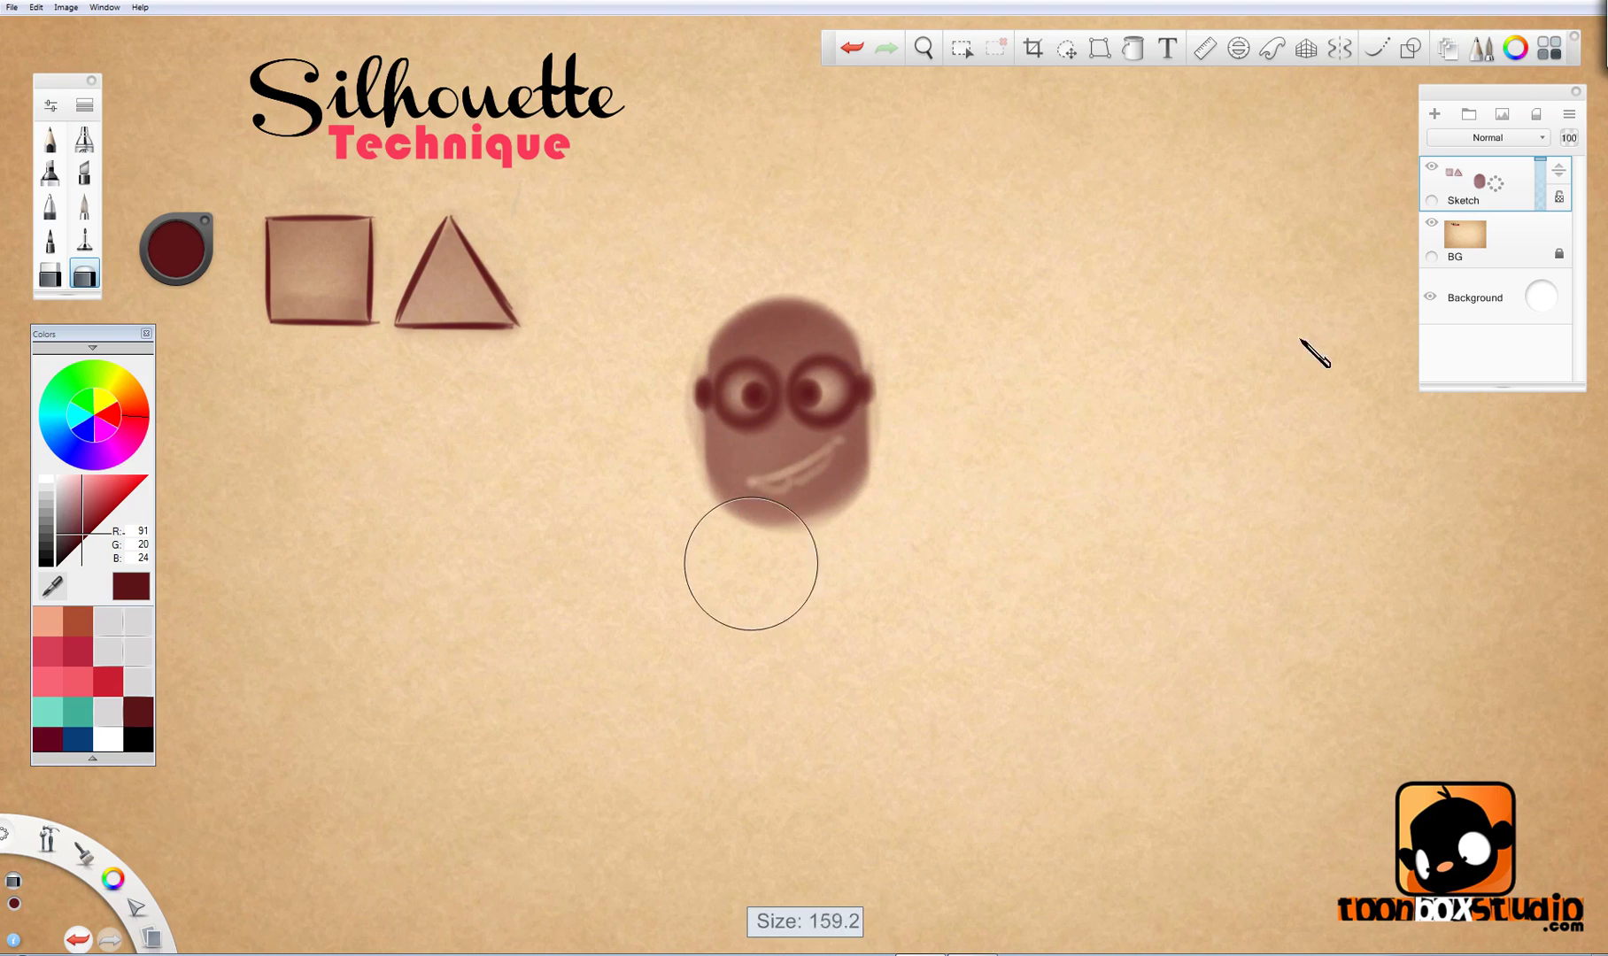
{"action": "mouse_move", "coordinate": [762, 323]}
{"action": "left_mouse_down"}
{"action": "mouse_move", "coordinate": [672, 412]}
{"action": "mouse_move", "coordinate": [880, 325]}
{"action": "mouse_move", "coordinate": [767, 468]}
{"action": "mouse_move", "coordinate": [885, 500]}
{"action": "left_mouse_up"}
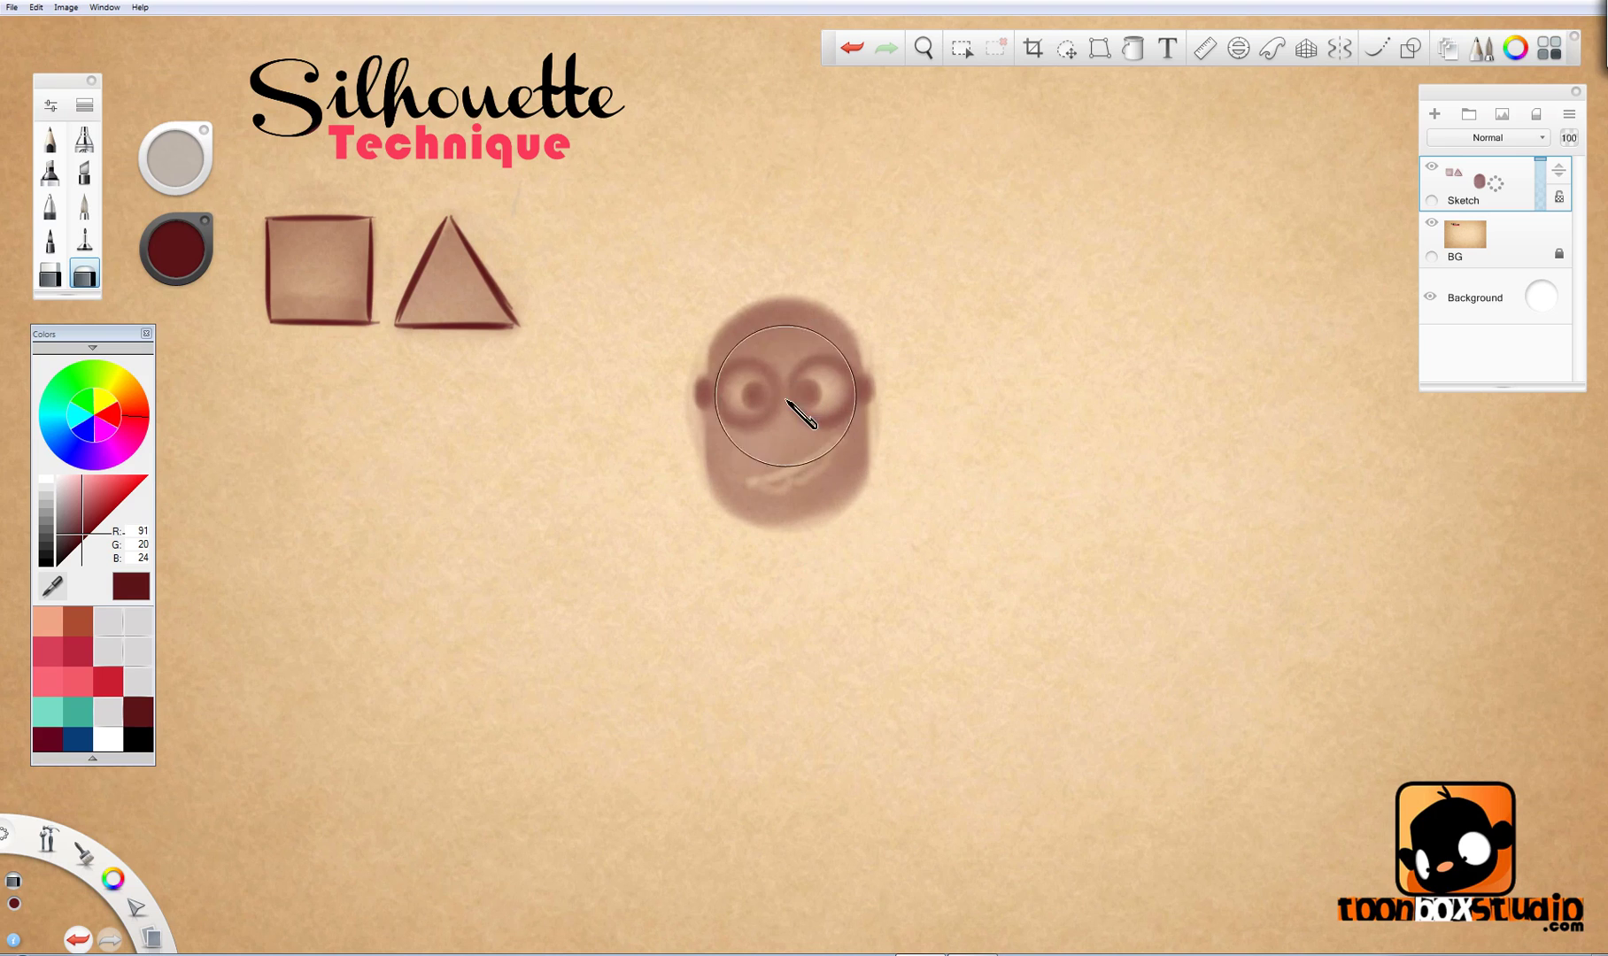
Step: Outline both irises and fill in their pupils with dark Pencil strokes, leaving small highlights
{"action": "key", "text": "e"}
{"action": "key", "text": "space"}
{"action": "left_click_drag", "start_coordinate": [827, 425], "coordinate": [905, 244]}
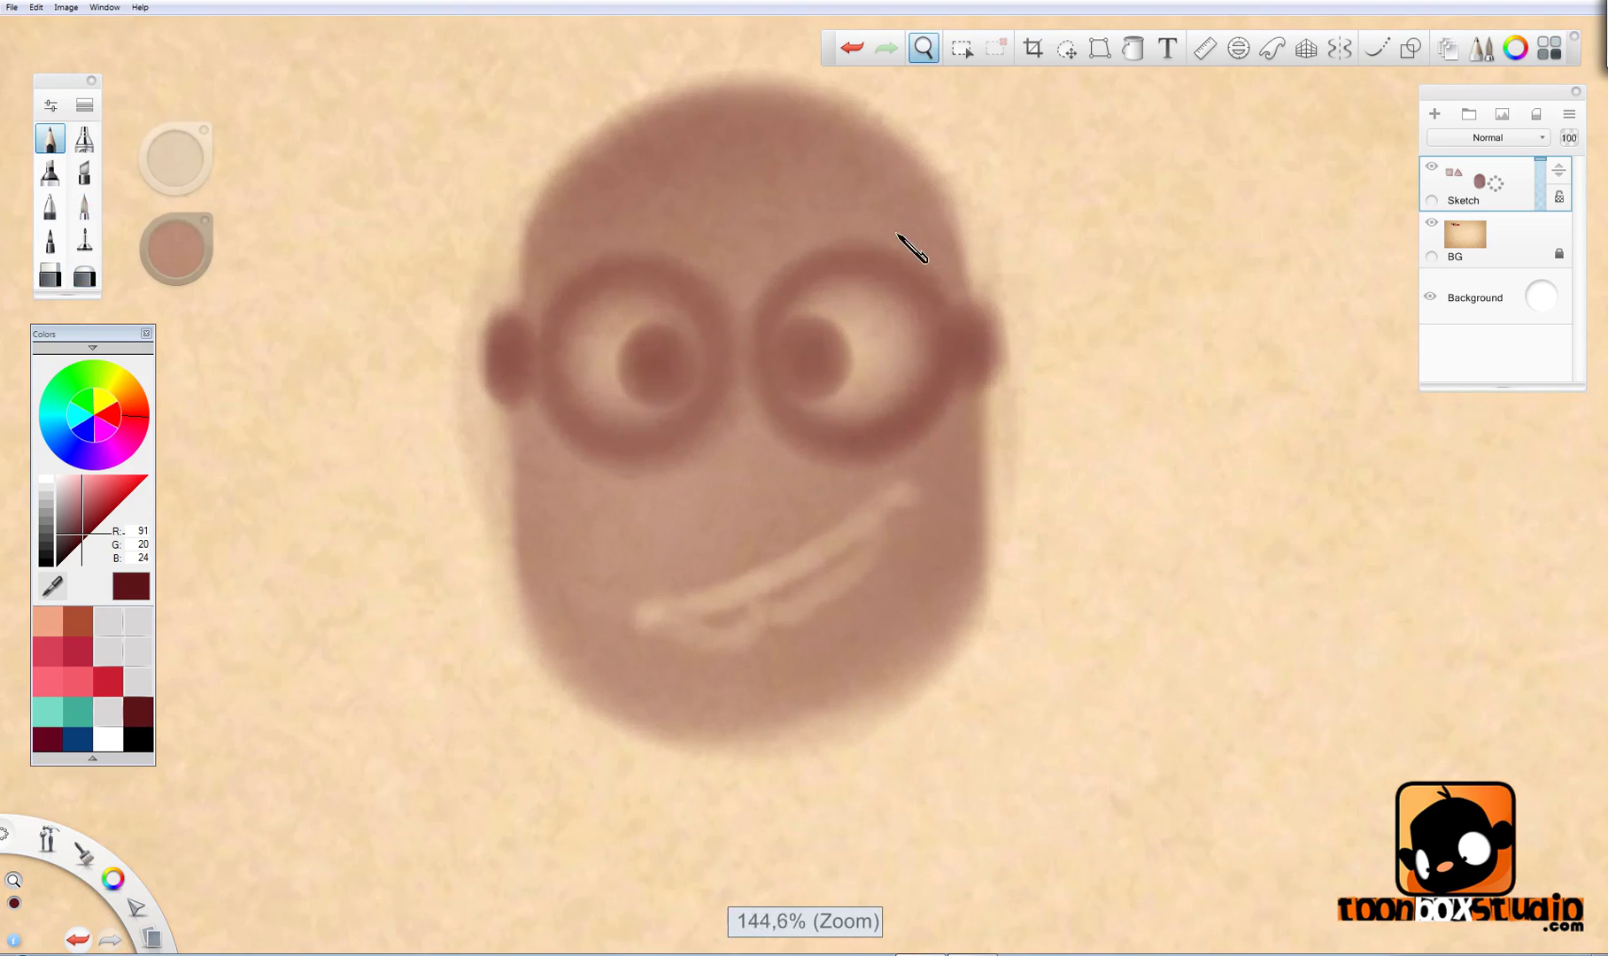
{"action": "mouse_move", "coordinate": [819, 320]}
{"action": "left_mouse_down"}
{"action": "mouse_move", "coordinate": [841, 381]}
{"action": "mouse_move", "coordinate": [789, 386]}
{"action": "mouse_move", "coordinate": [823, 389]}
{"action": "left_mouse_up"}
{"action": "mouse_move", "coordinate": [690, 336]}
{"action": "left_mouse_down"}
{"action": "mouse_move", "coordinate": [645, 329]}
{"action": "mouse_move", "coordinate": [658, 370]}
{"action": "mouse_move", "coordinate": [652, 356]}
{"action": "mouse_move", "coordinate": [664, 370]}
{"action": "mouse_move", "coordinate": [666, 336]}
{"action": "left_mouse_up"}
{"action": "left_click_drag", "start_coordinate": [811, 363], "coordinate": [808, 341]}
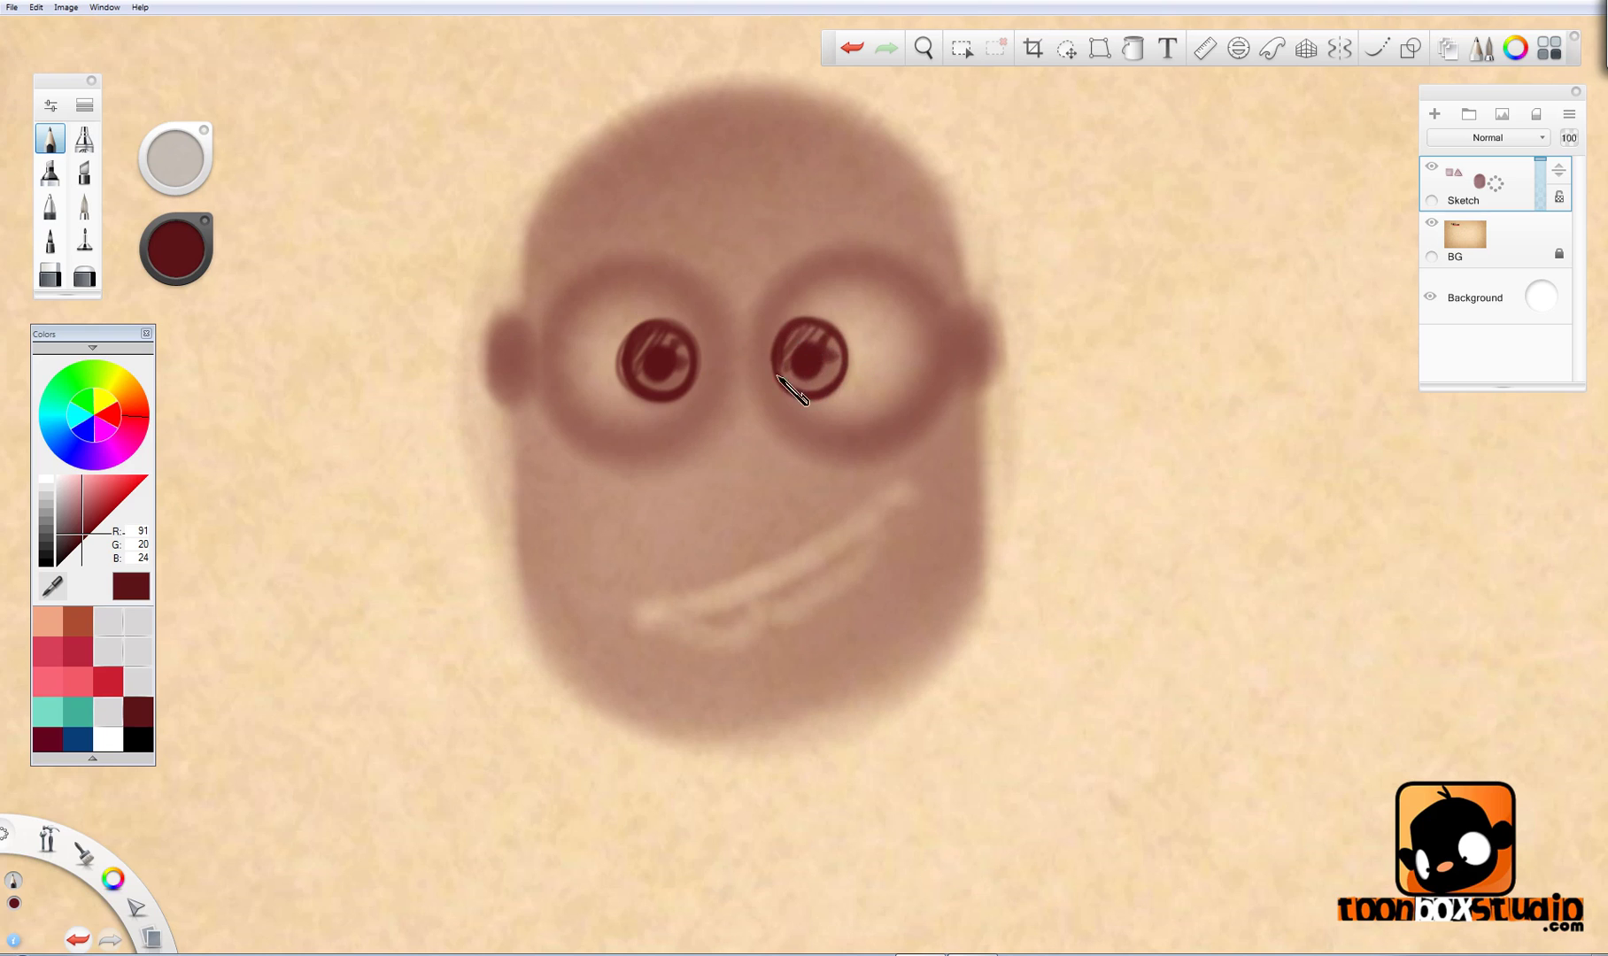
Step: Outline the eyes, goggle rings, strap stubs and slanted smile with dark Pencil lines
{"action": "key", "text": "space"}
{"action": "left_click_drag", "start_coordinate": [850, 399], "coordinate": [826, 543]}
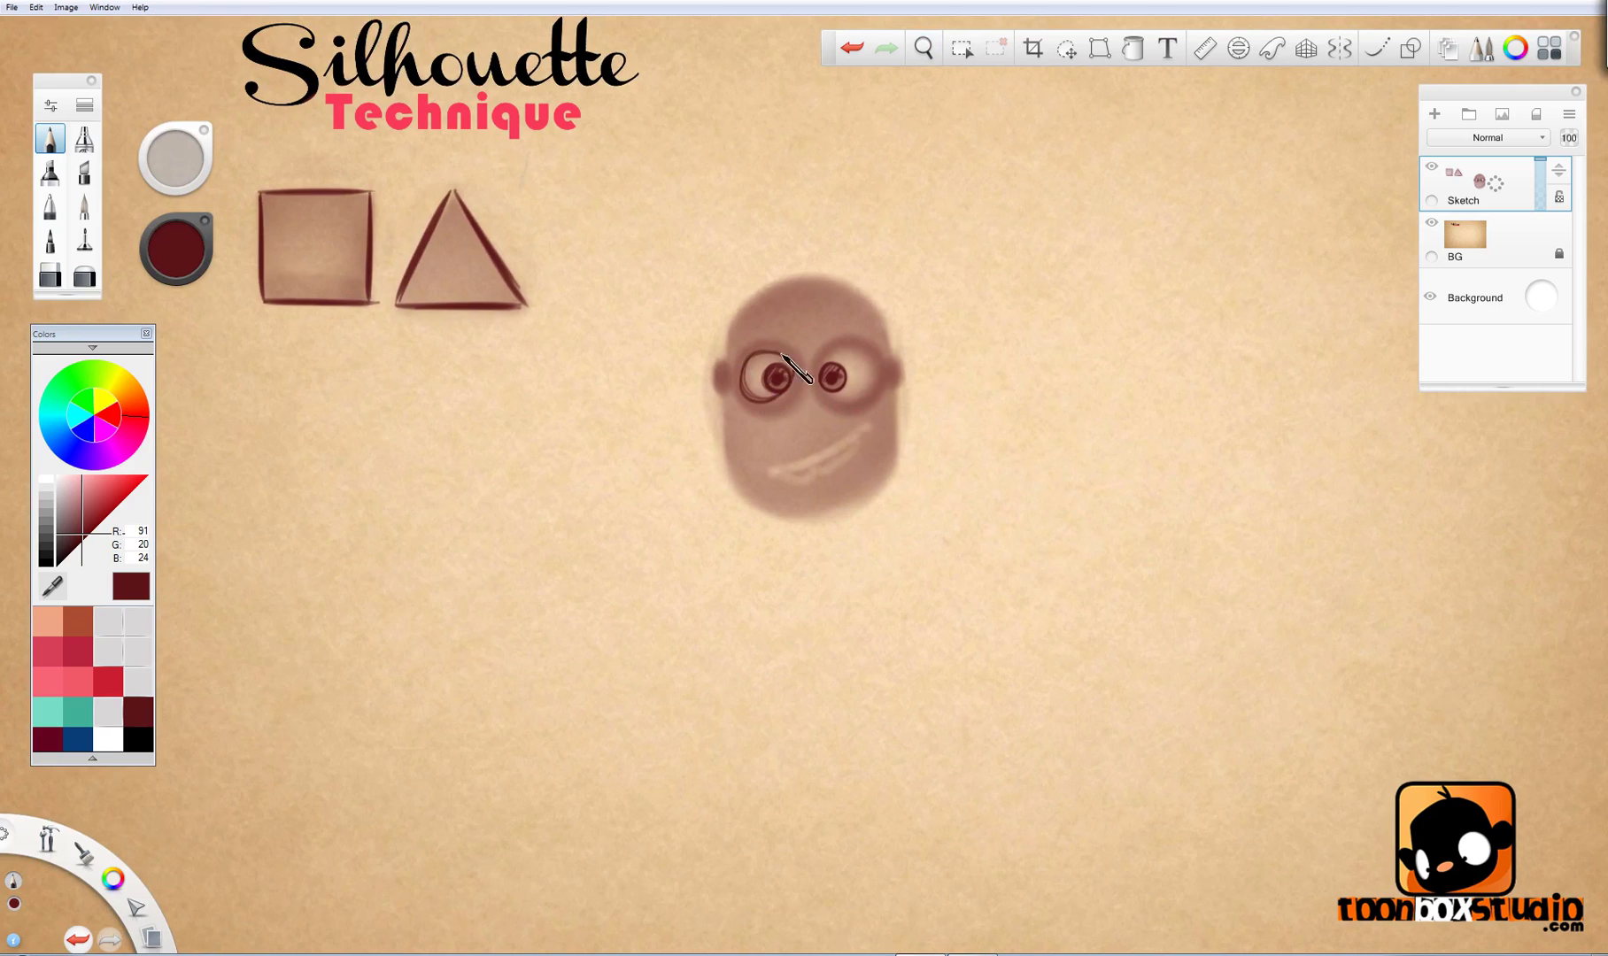
{"action": "mouse_move", "coordinate": [782, 355]}
{"action": "left_mouse_down"}
{"action": "mouse_move", "coordinate": [738, 374]}
{"action": "mouse_move", "coordinate": [774, 342]}
{"action": "mouse_move", "coordinate": [801, 356]}
{"action": "mouse_move", "coordinate": [787, 404]}
{"action": "mouse_move", "coordinate": [873, 356]}
{"action": "mouse_move", "coordinate": [870, 396]}
{"action": "mouse_move", "coordinate": [829, 405]}
{"action": "mouse_move", "coordinate": [808, 379]}
{"action": "mouse_move", "coordinate": [813, 357]}
{"action": "mouse_move", "coordinate": [835, 399]}
{"action": "mouse_move", "coordinate": [833, 346]}
{"action": "mouse_move", "coordinate": [855, 396]}
{"action": "left_mouse_up"}
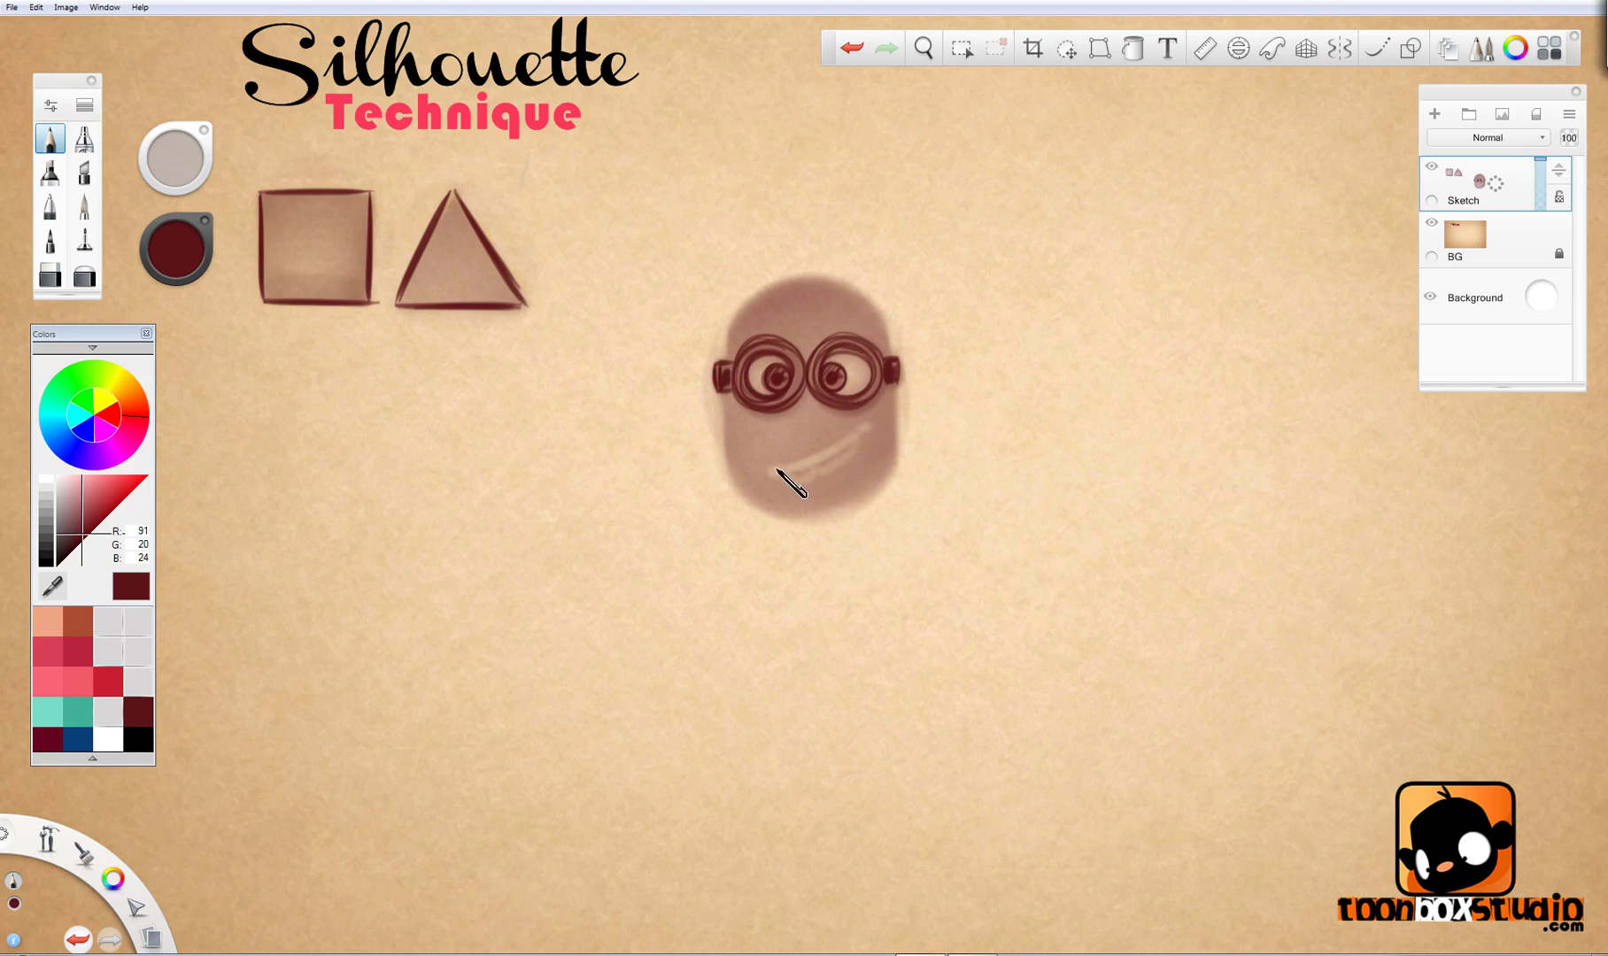
{"action": "left_click_drag", "start_coordinate": [768, 465], "coordinate": [836, 443]}
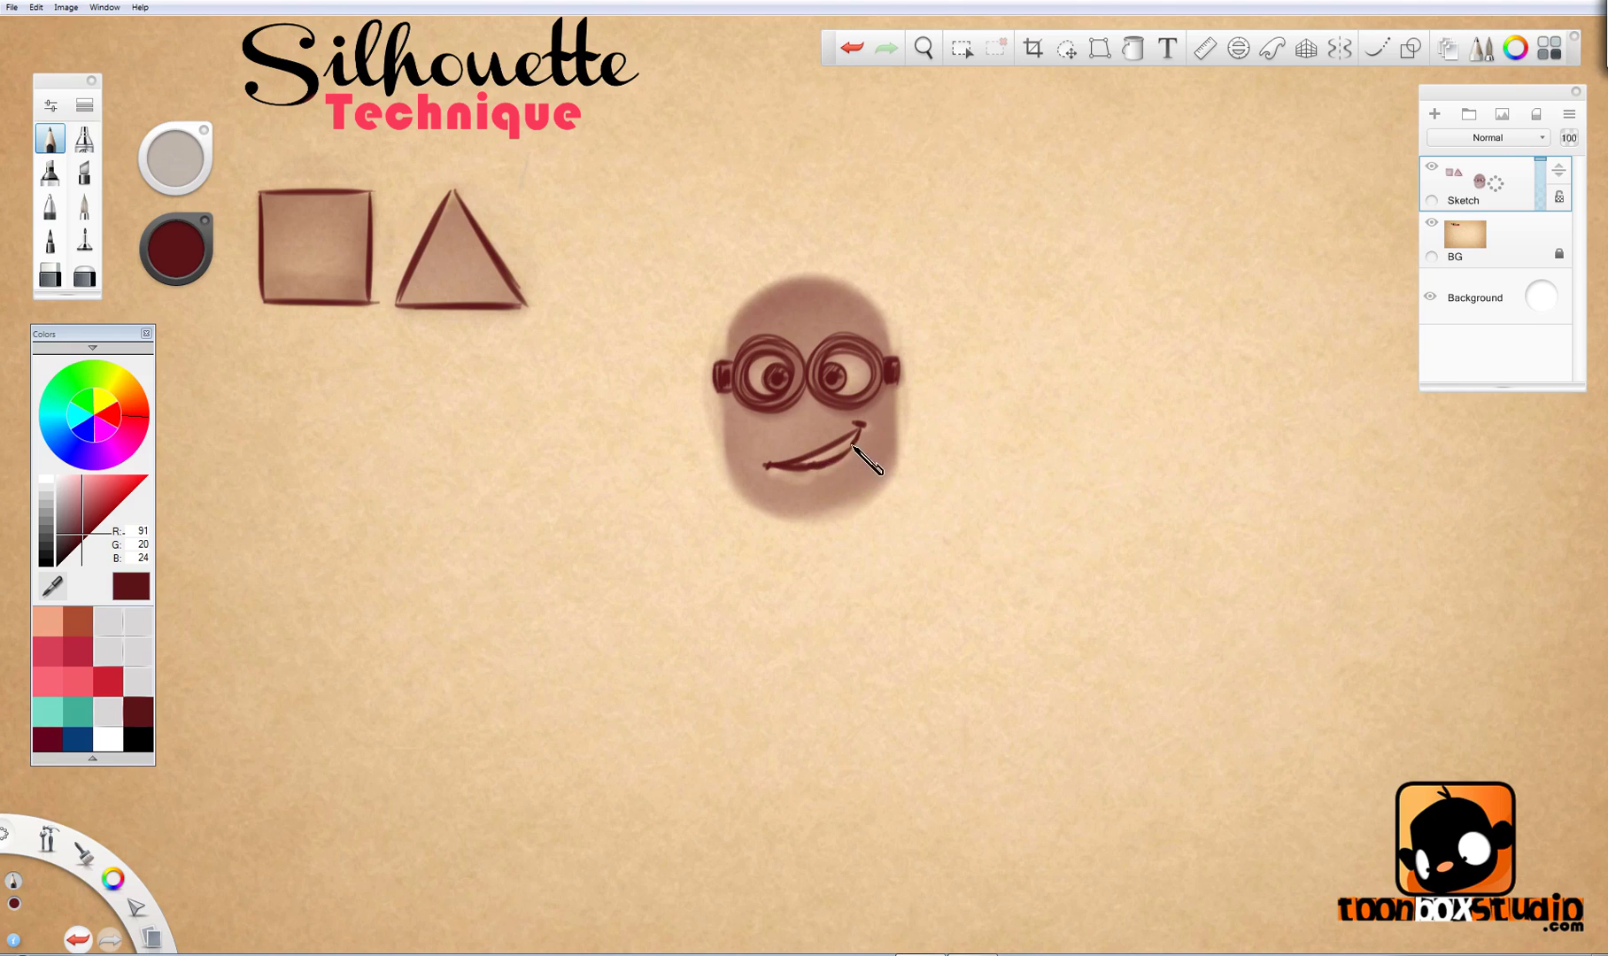
Step: Outline the head's crown, sides and base in Pencil and add thin hair strands on top
{"action": "left_click_drag", "start_coordinate": [727, 392], "coordinate": [726, 405]}
{"action": "left_click_drag", "start_coordinate": [737, 326], "coordinate": [801, 279]}
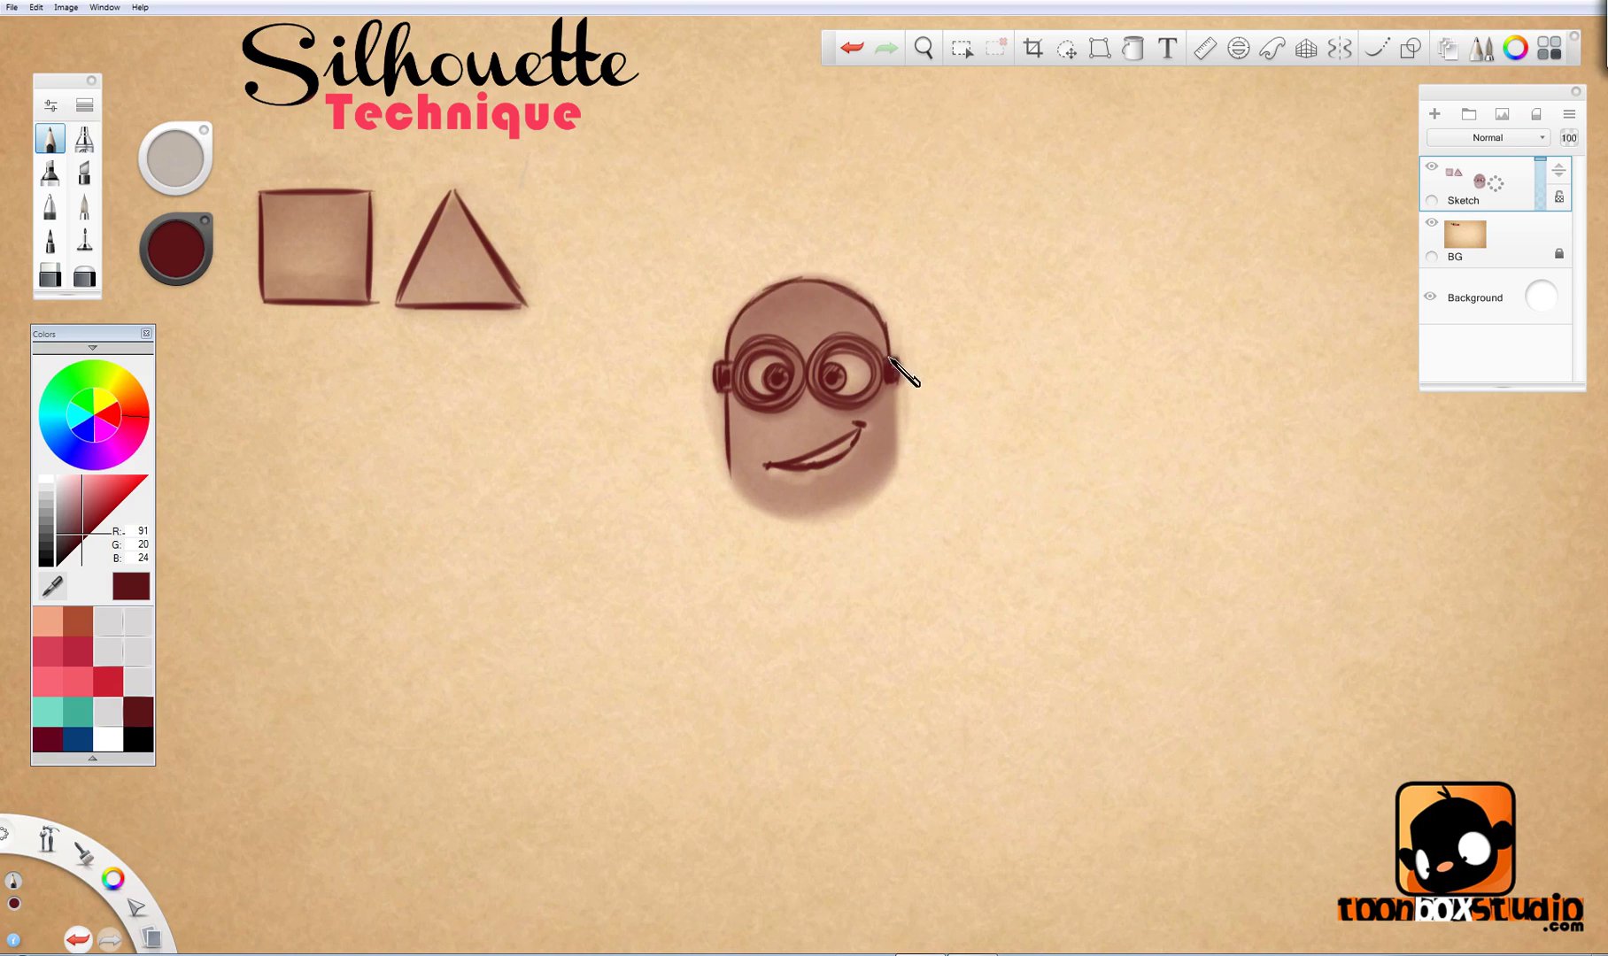
{"action": "left_click_drag", "start_coordinate": [892, 392], "coordinate": [894, 479]}
{"action": "left_click_drag", "start_coordinate": [772, 499], "coordinate": [869, 499]}
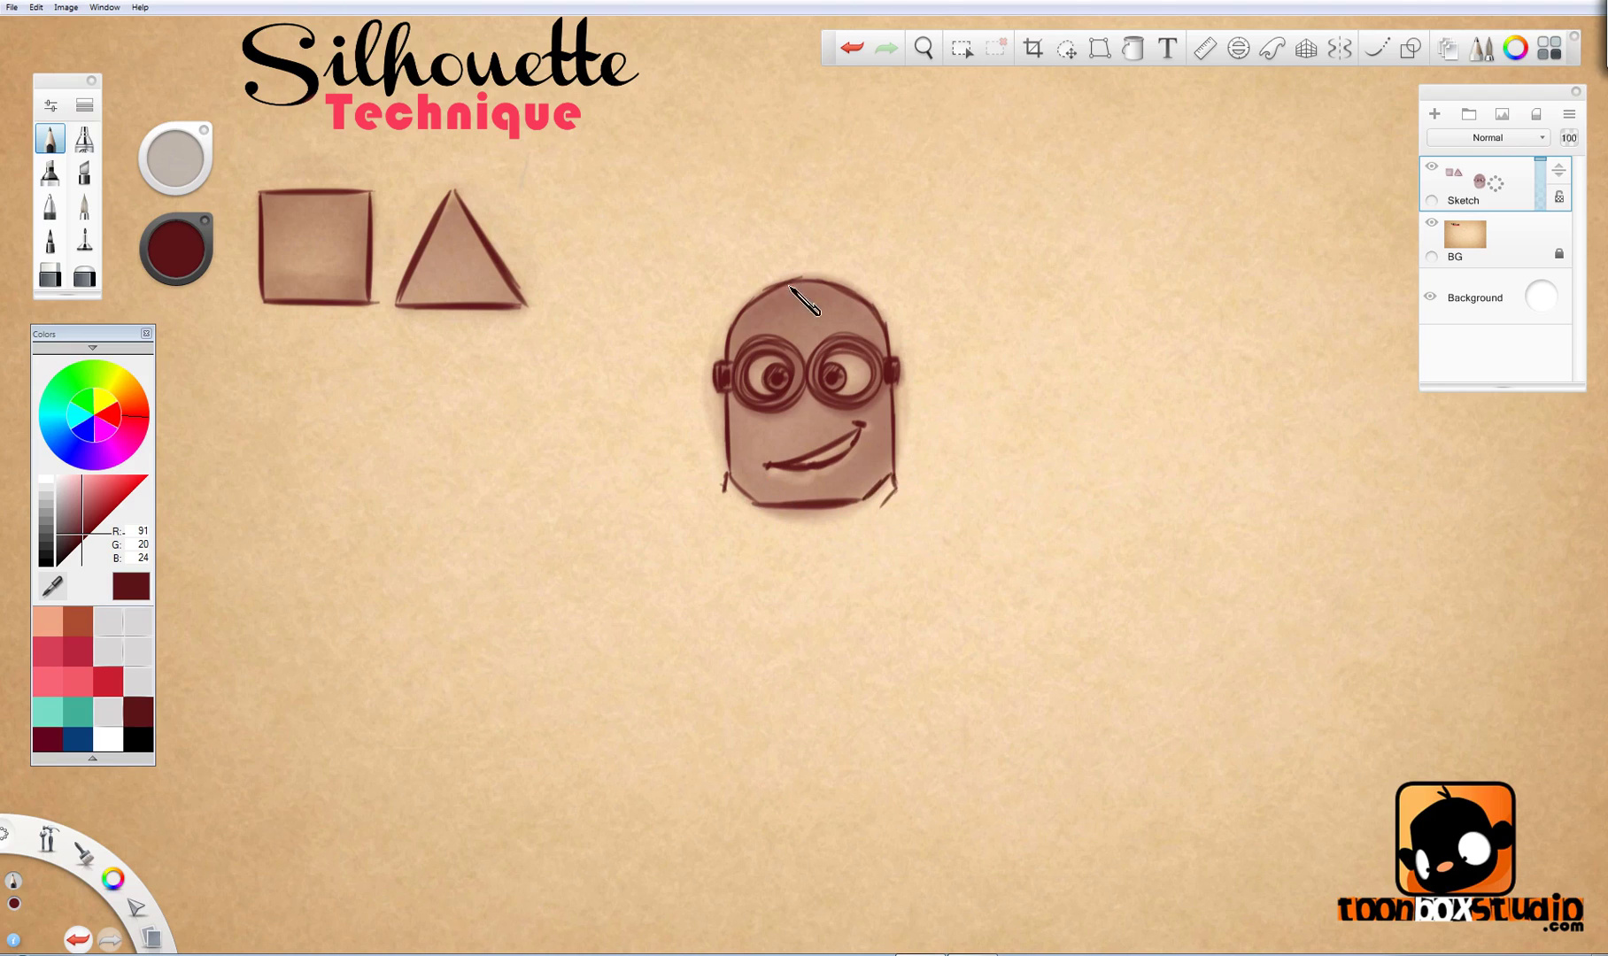
{"action": "mouse_move", "coordinate": [793, 279]}
{"action": "left_mouse_down"}
{"action": "mouse_move", "coordinate": [721, 291]}
{"action": "mouse_move", "coordinate": [866, 265]}
{"action": "left_mouse_up"}
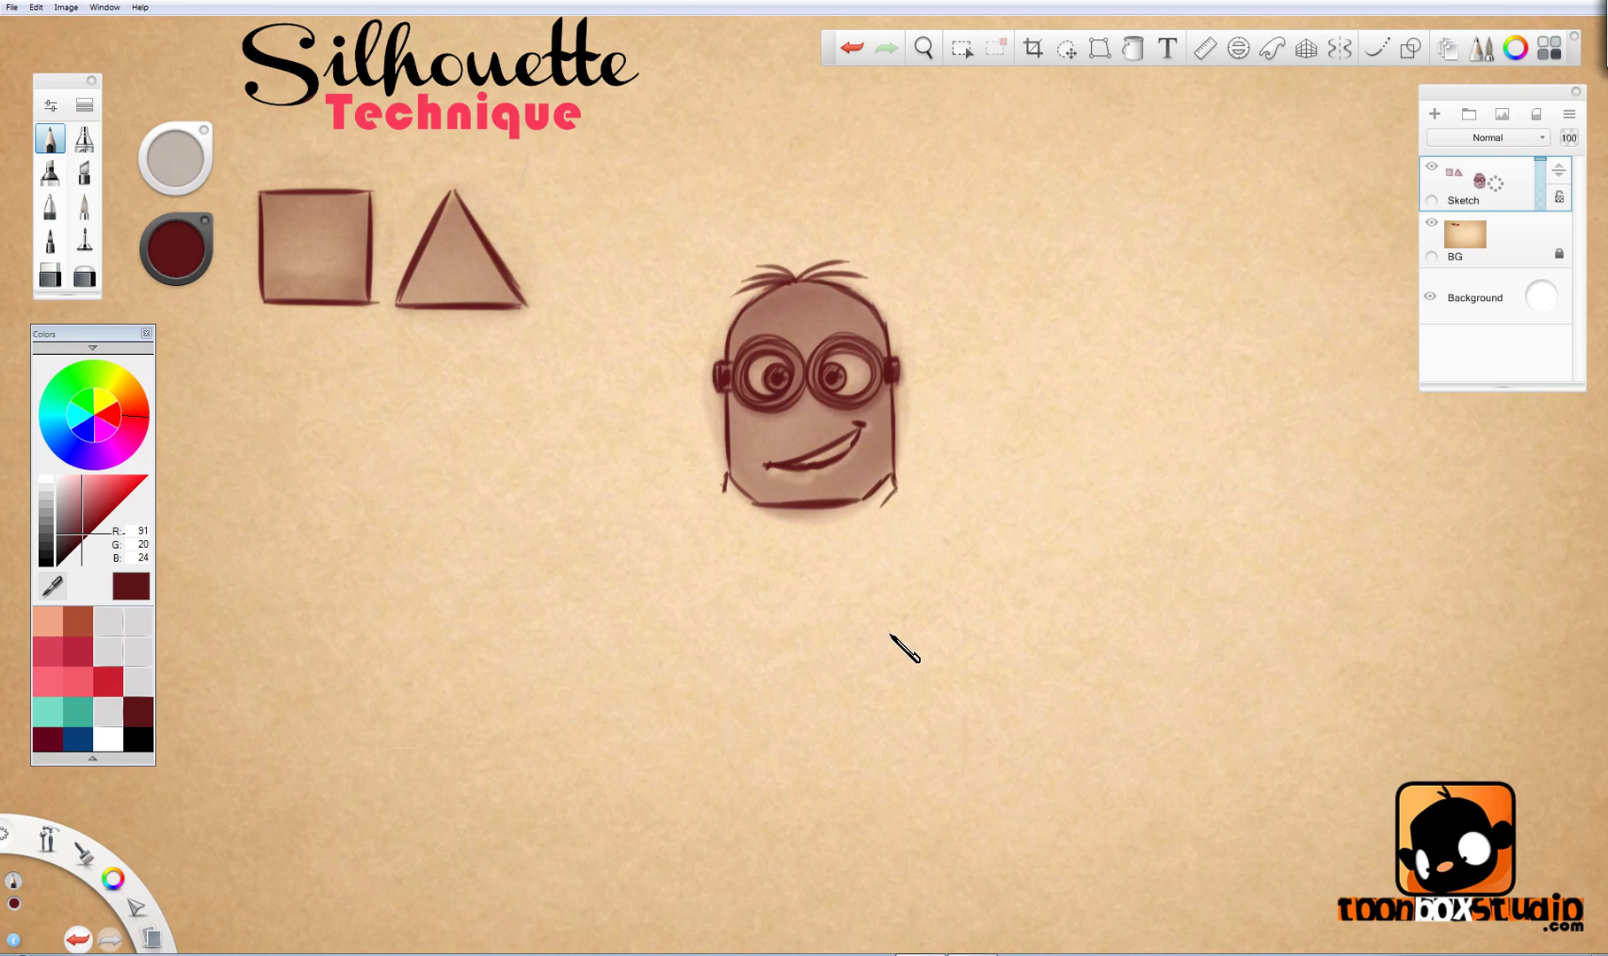
Step: Lasso the finished goggled head and move it beneath the square and triangle
{"action": "left_click", "coordinate": [1067, 49]}
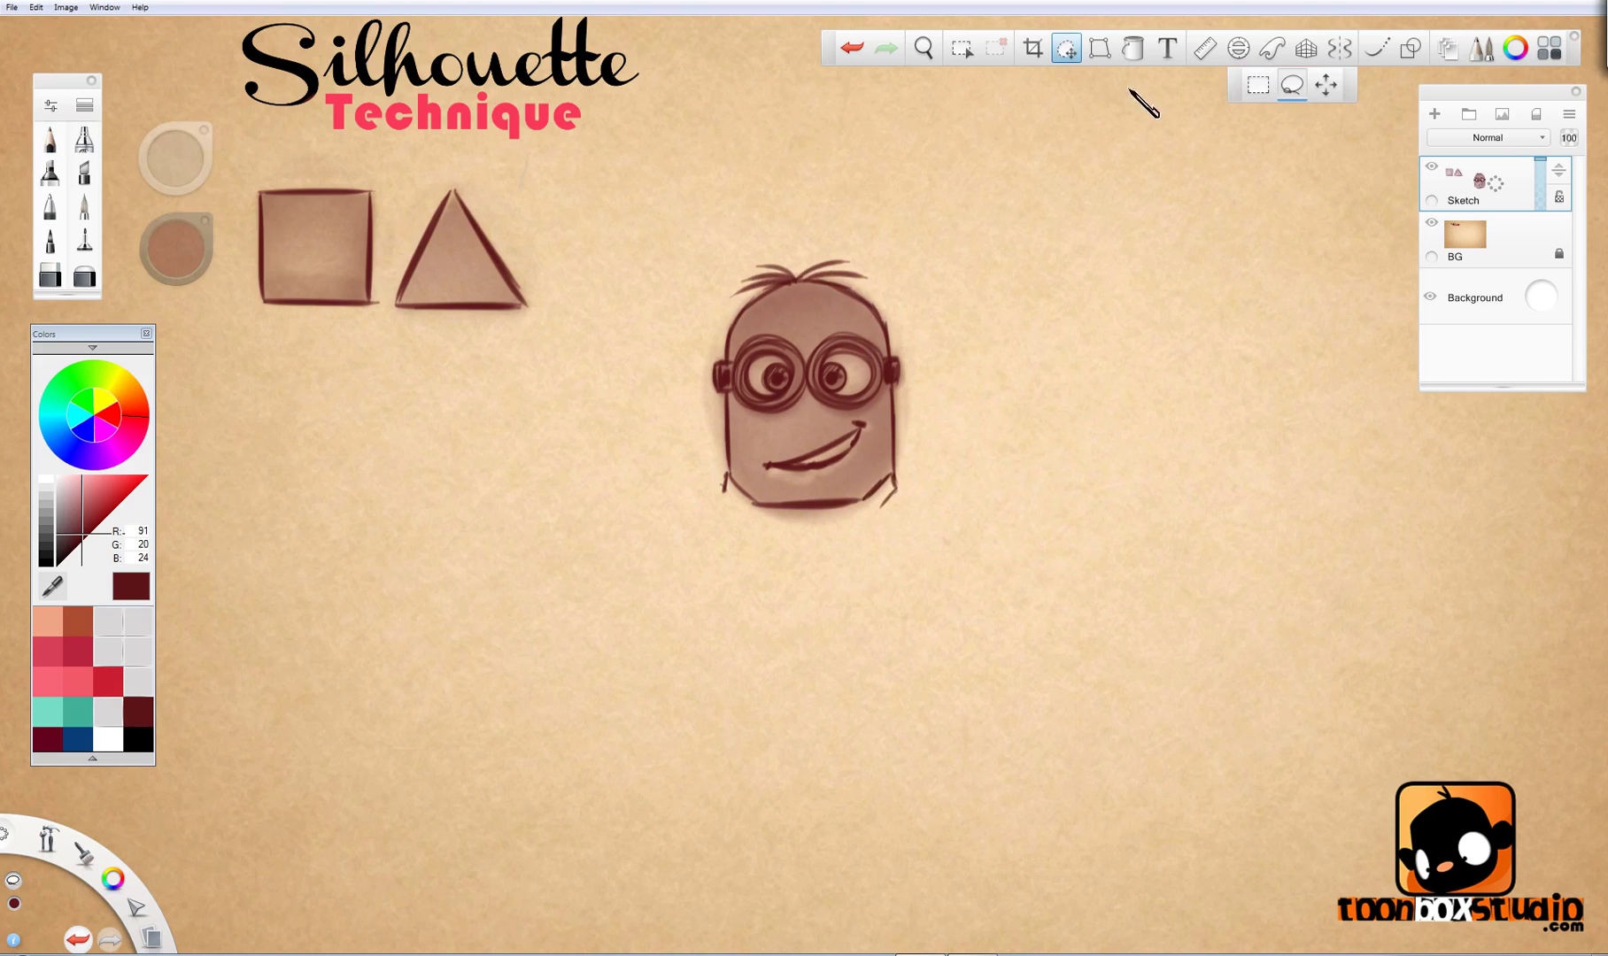
{"action": "left_click", "coordinate": [1292, 84]}
{"action": "mouse_move", "coordinate": [921, 228]}
{"action": "left_mouse_down"}
{"action": "mouse_move", "coordinate": [687, 350]}
{"action": "mouse_move", "coordinate": [925, 232]}
{"action": "left_mouse_up"}
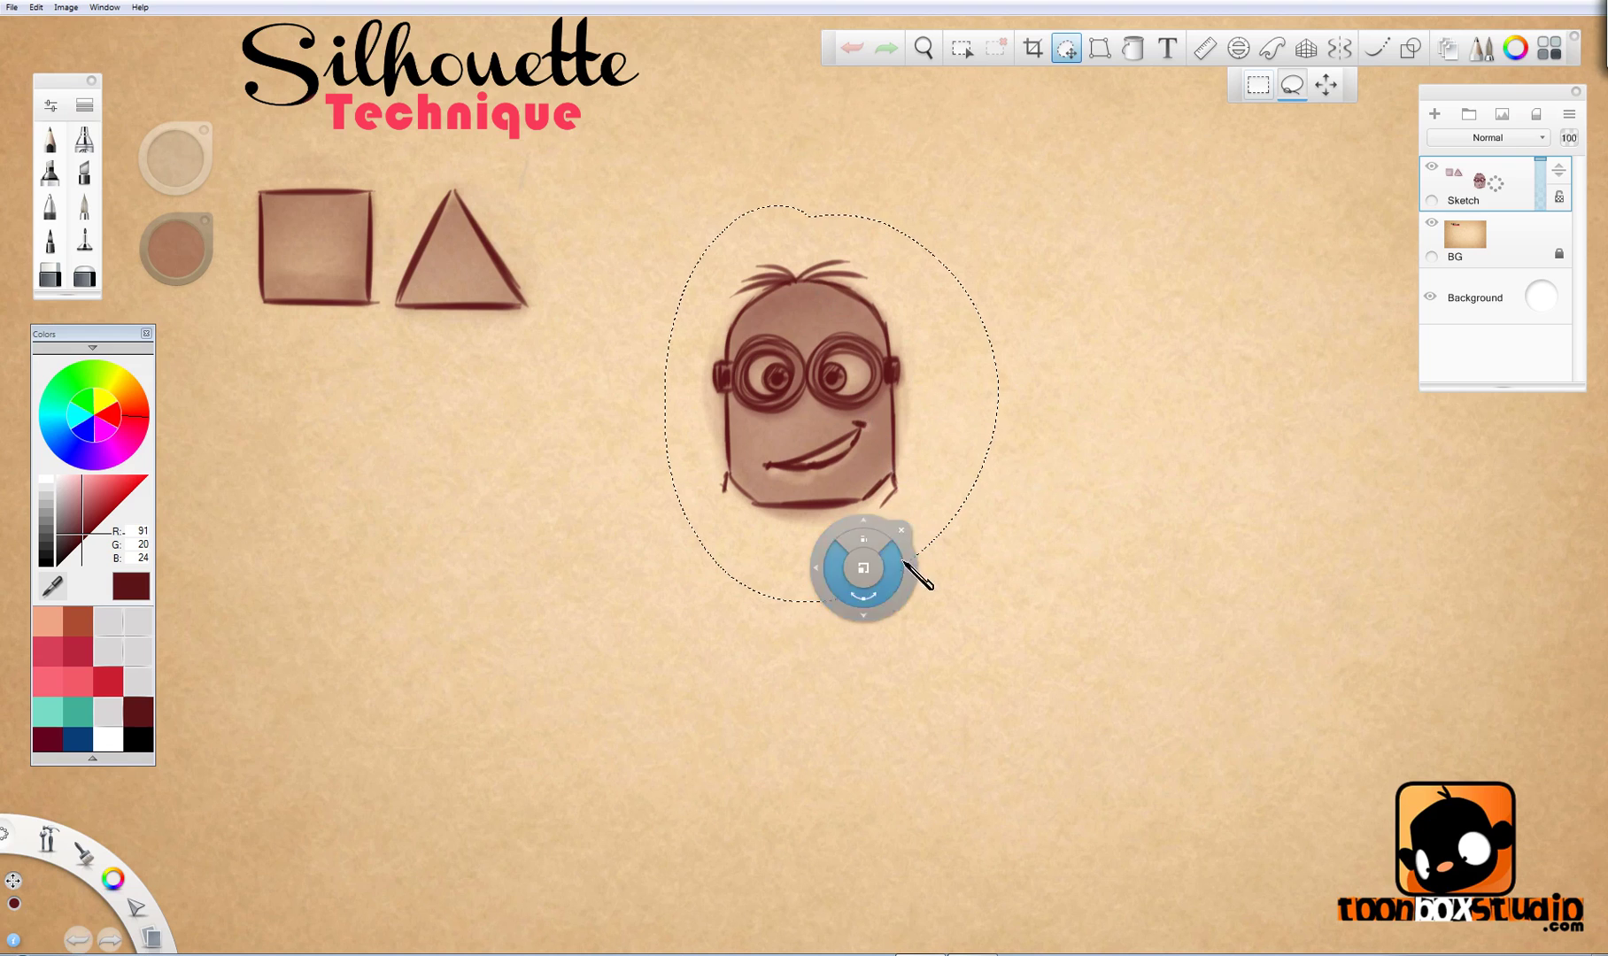
{"action": "mouse_move", "coordinate": [890, 542]}
{"action": "left_mouse_down"}
{"action": "mouse_move", "coordinate": [790, 628]}
{"action": "mouse_move", "coordinate": [463, 732]}
{"action": "mouse_move", "coordinate": [454, 758]}
{"action": "left_mouse_up"}
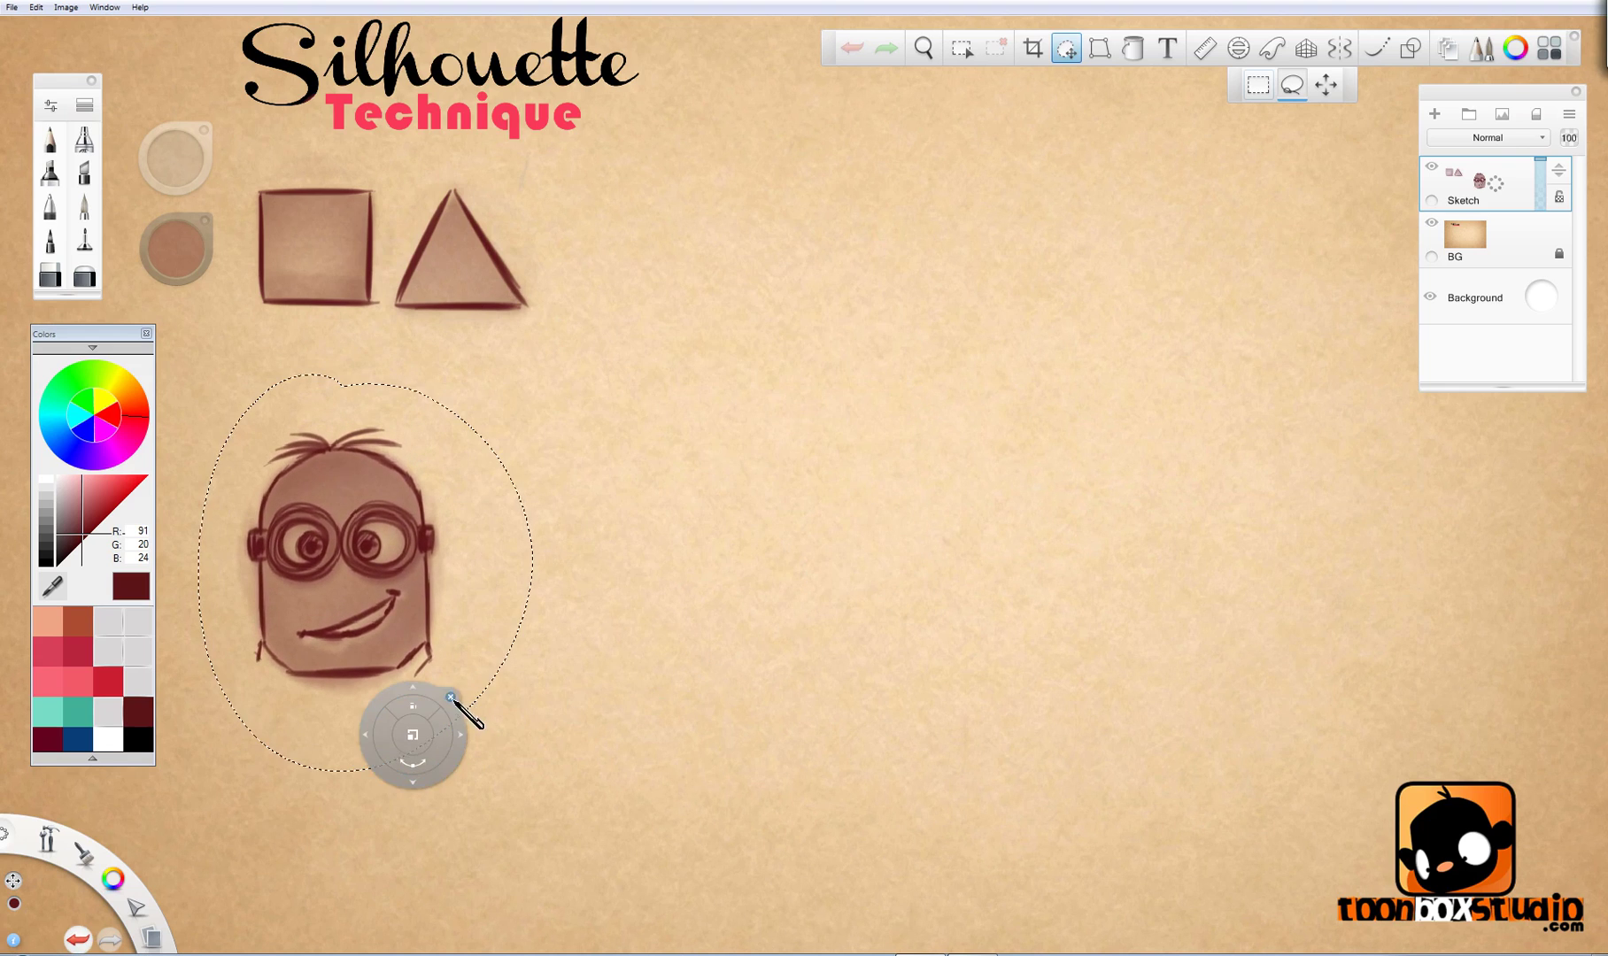
{"action": "left_click", "coordinate": [470, 745]}
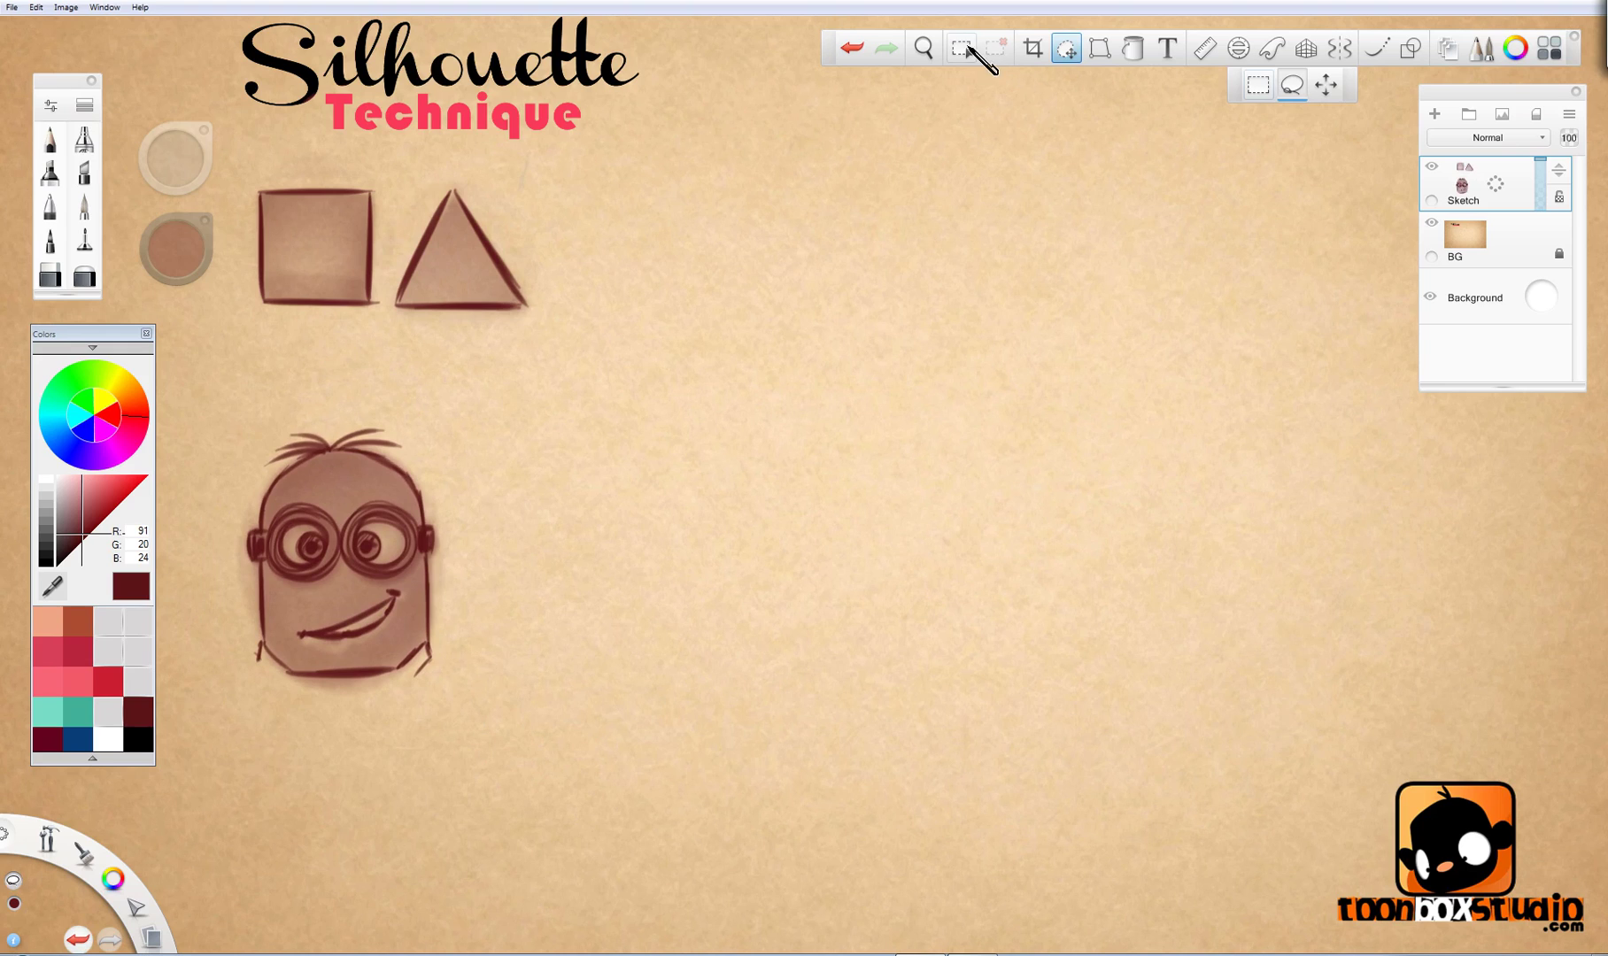
Step: Paint a large solid maroon disc in the middle of the empty canvas with the Paintbrush
{"action": "left_click", "coordinate": [84, 206]}
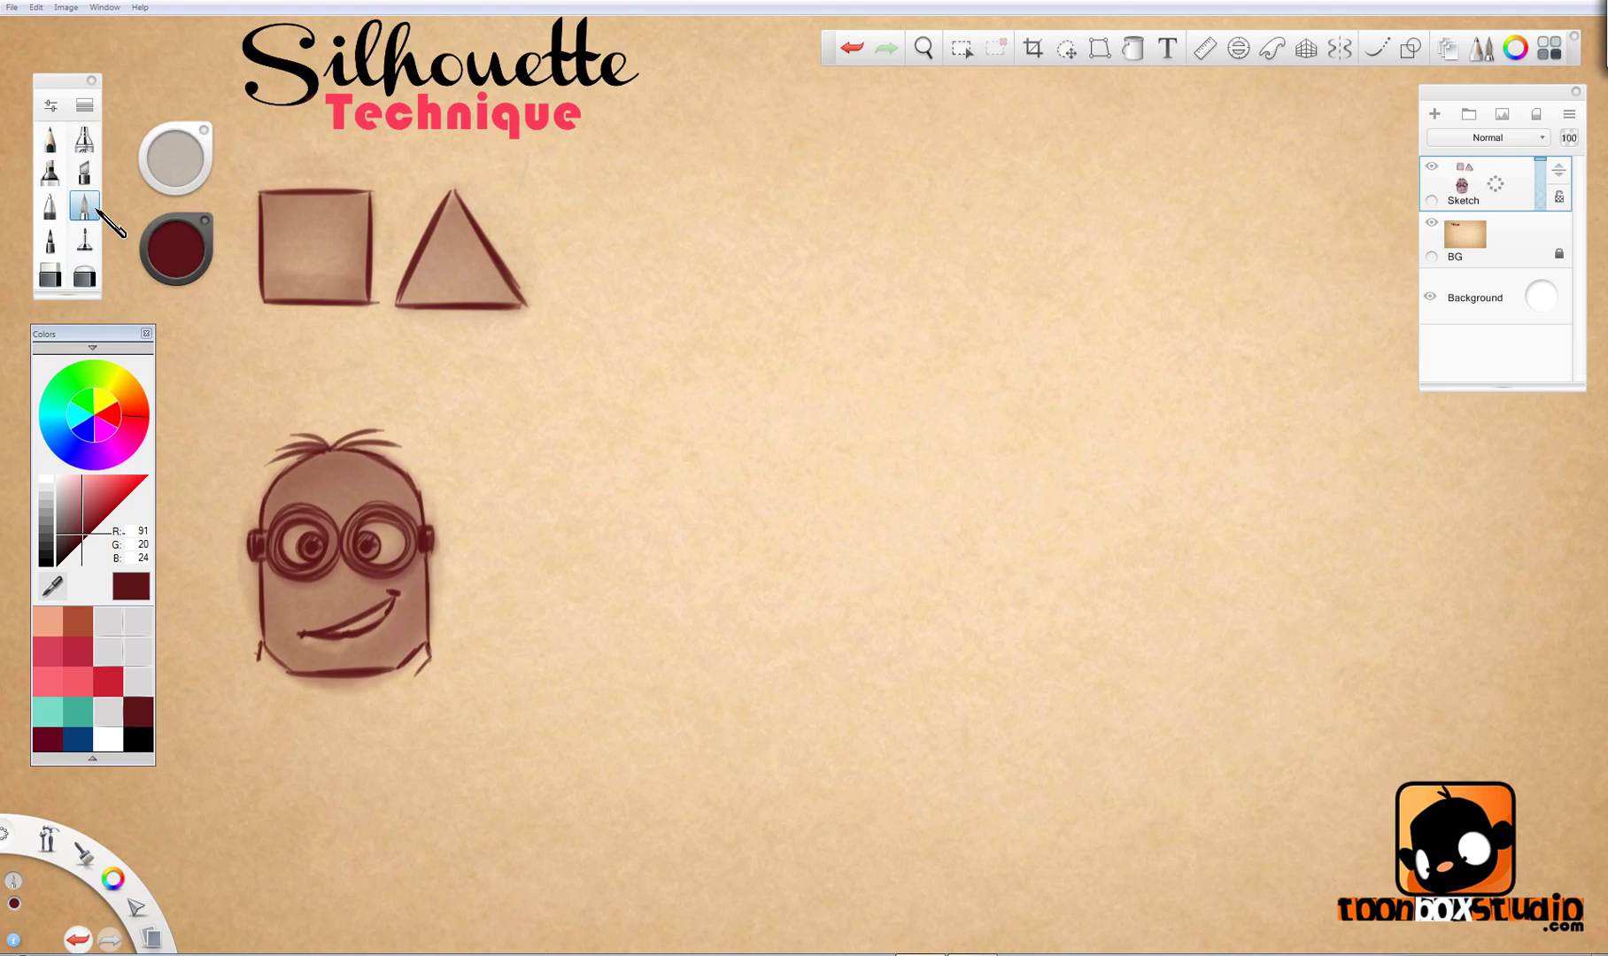
{"action": "key", "text": "b"}
{"action": "left_click", "coordinate": [910, 498]}
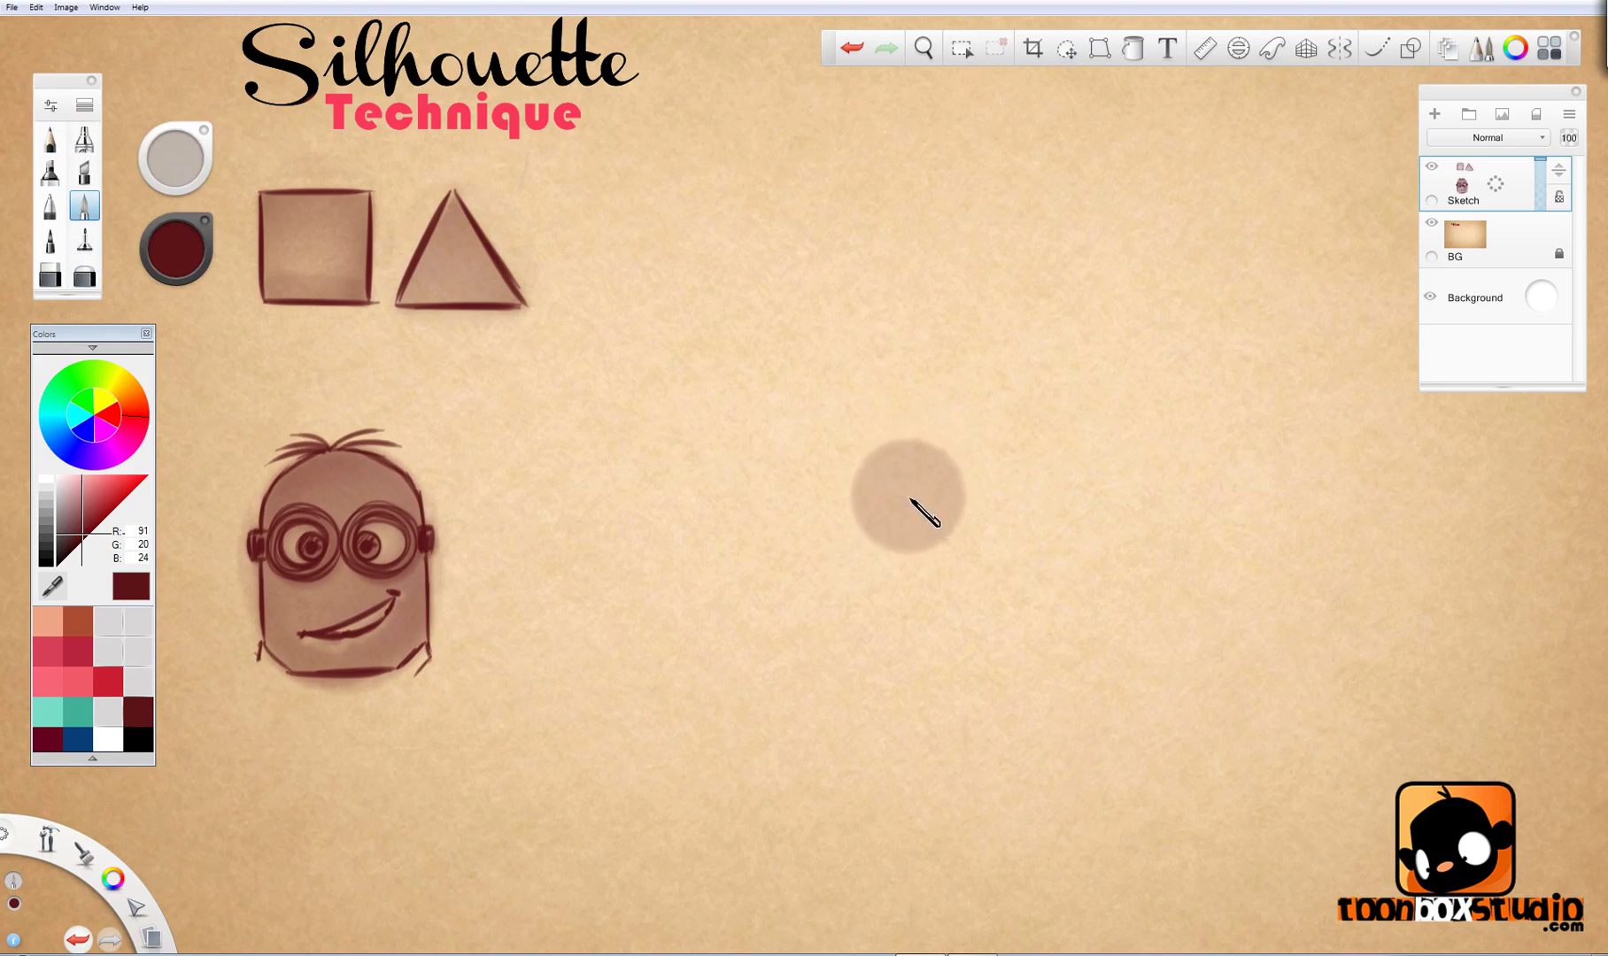
{"action": "mouse_move", "coordinate": [910, 499]}
{"action": "left_mouse_down"}
{"action": "mouse_move", "coordinate": [895, 465]}
{"action": "mouse_move", "coordinate": [860, 454]}
{"action": "mouse_move", "coordinate": [898, 489]}
{"action": "mouse_move", "coordinate": [927, 467]}
{"action": "mouse_move", "coordinate": [890, 439]}
{"action": "mouse_move", "coordinate": [779, 663]}
{"action": "mouse_move", "coordinate": [765, 625]}
{"action": "mouse_move", "coordinate": [883, 471]}
{"action": "mouse_move", "coordinate": [851, 549]}
{"action": "left_mouse_up"}
Step: Paint an upturned snout extending left from the disc's lower side and blend it into the round head
{"action": "key", "text": "b"}
{"action": "key", "text": "b"}
{"action": "left_click", "coordinate": [751, 506]}
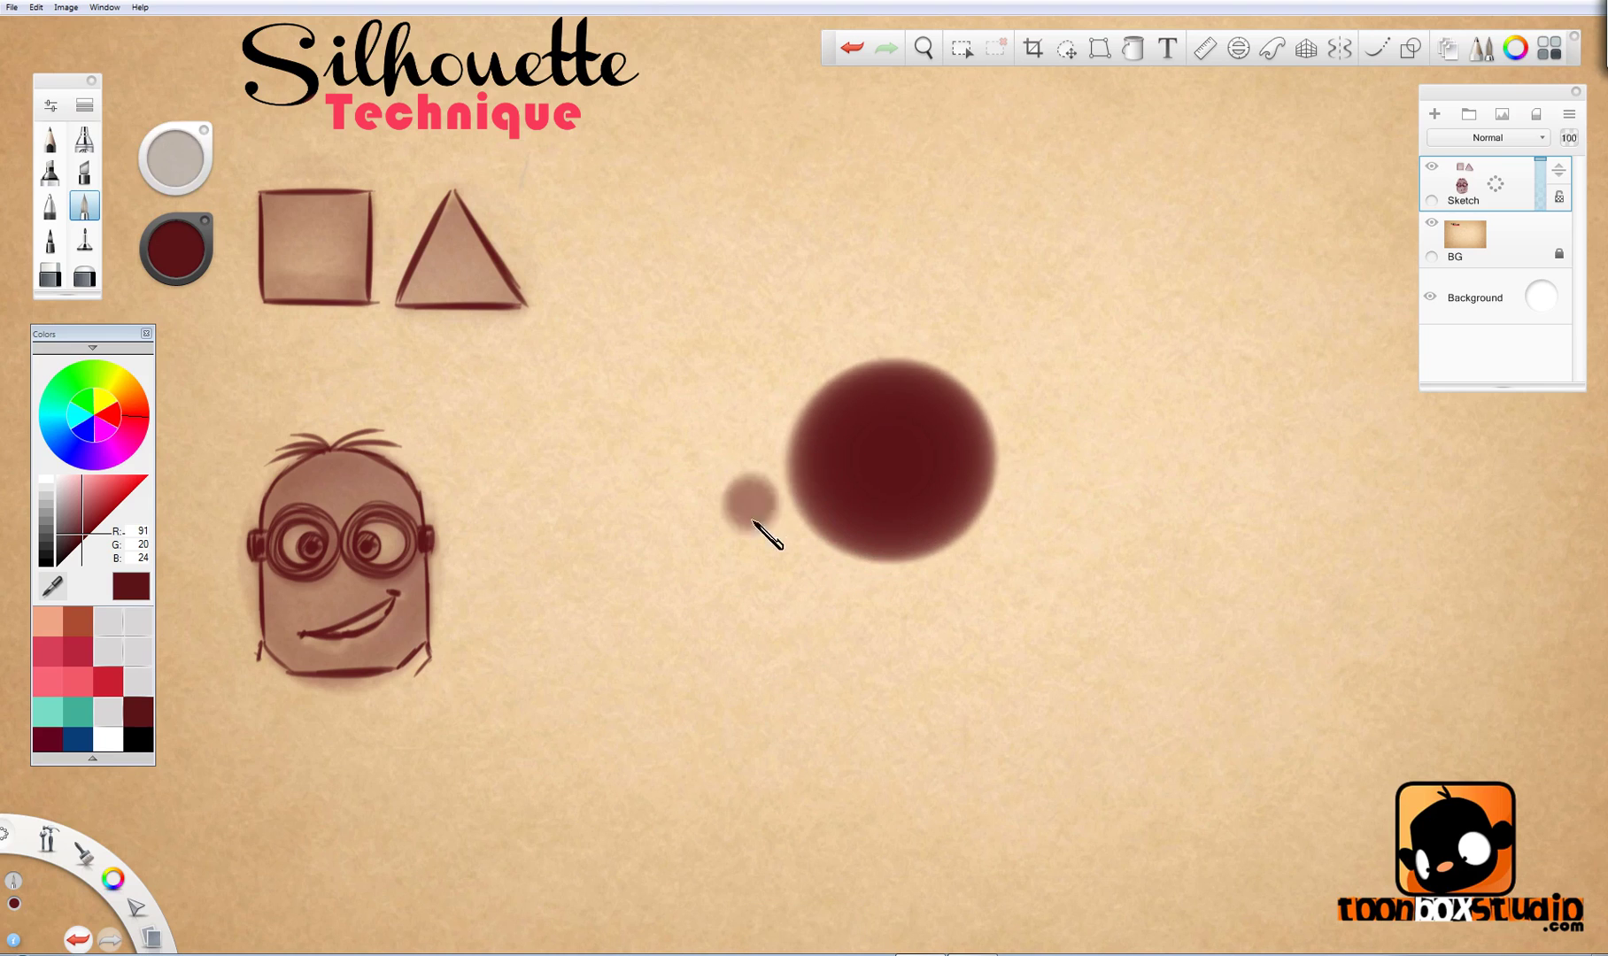
{"action": "mouse_move", "coordinate": [754, 522]}
{"action": "left_mouse_down"}
{"action": "mouse_move", "coordinate": [796, 522]}
{"action": "mouse_move", "coordinate": [766, 502]}
{"action": "mouse_move", "coordinate": [828, 554]}
{"action": "mouse_move", "coordinate": [891, 551]}
{"action": "mouse_move", "coordinate": [893, 516]}
{"action": "mouse_move", "coordinate": [793, 515]}
{"action": "mouse_move", "coordinate": [930, 427]}
{"action": "mouse_move", "coordinate": [904, 399]}
{"action": "mouse_move", "coordinate": [848, 504]}
{"action": "mouse_move", "coordinate": [937, 522]}
{"action": "mouse_move", "coordinate": [769, 523]}
{"action": "mouse_move", "coordinate": [964, 510]}
{"action": "left_mouse_up"}
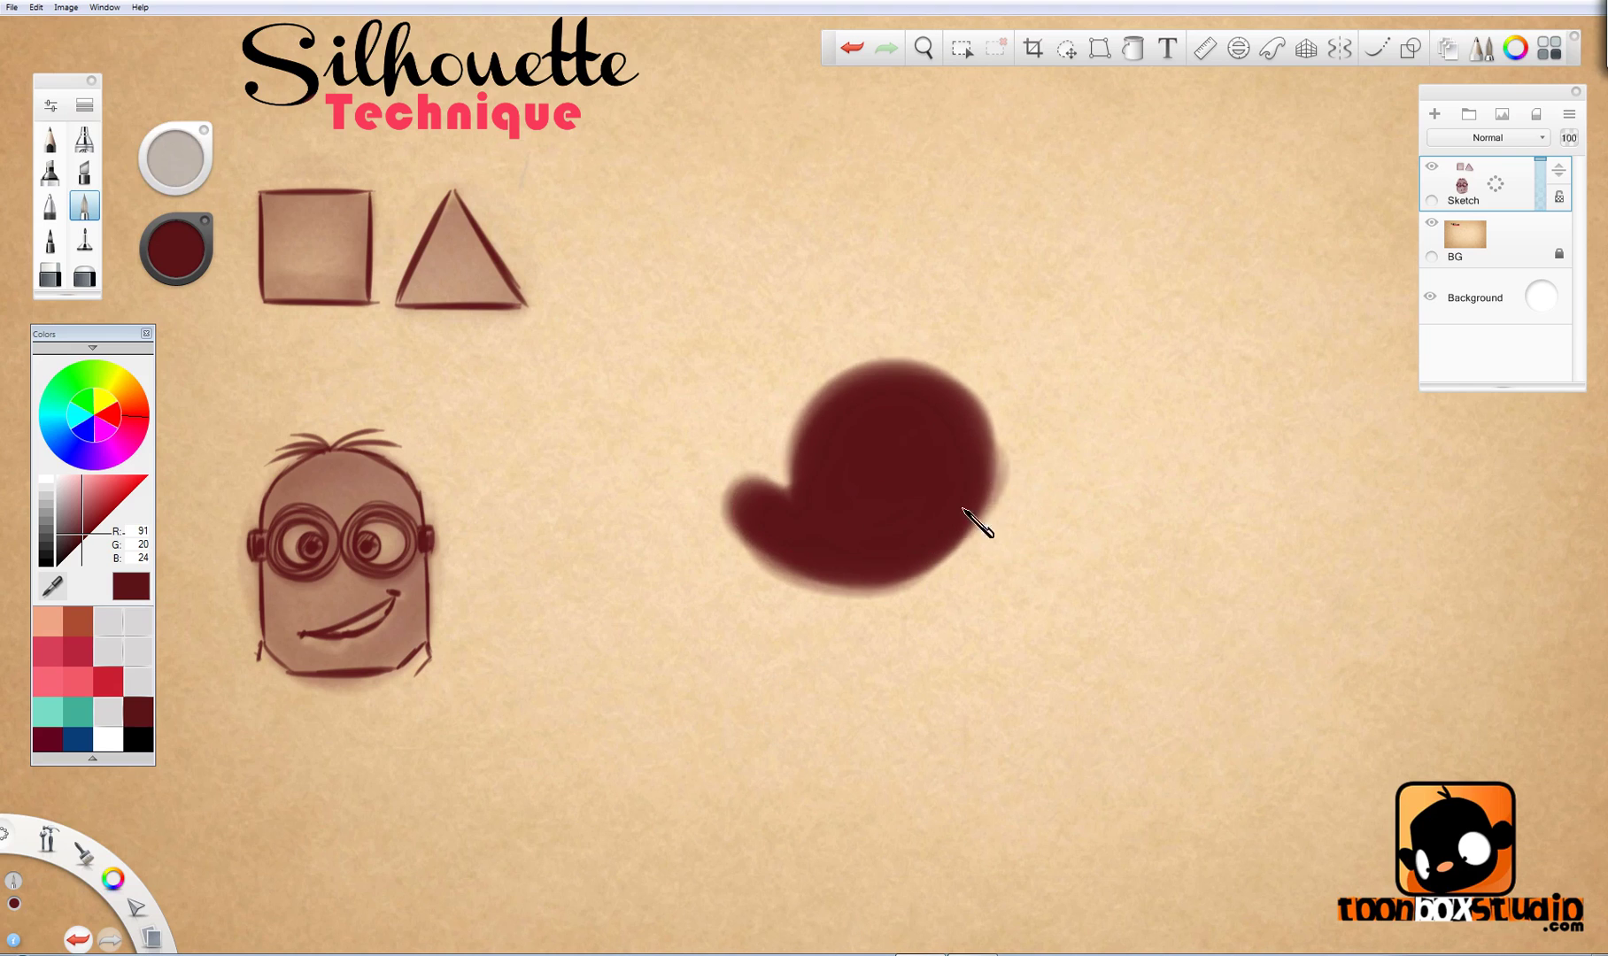
Step: Fade the snouted shape with the Soft Eraser and trim the outer edges of its snout and underside
{"action": "key", "text": "e"}
{"action": "mouse_move", "coordinate": [812, 445]}
{"action": "left_mouse_down"}
{"action": "mouse_move", "coordinate": [802, 485]}
{"action": "mouse_move", "coordinate": [876, 508]}
{"action": "mouse_move", "coordinate": [927, 586]}
{"action": "left_mouse_up"}
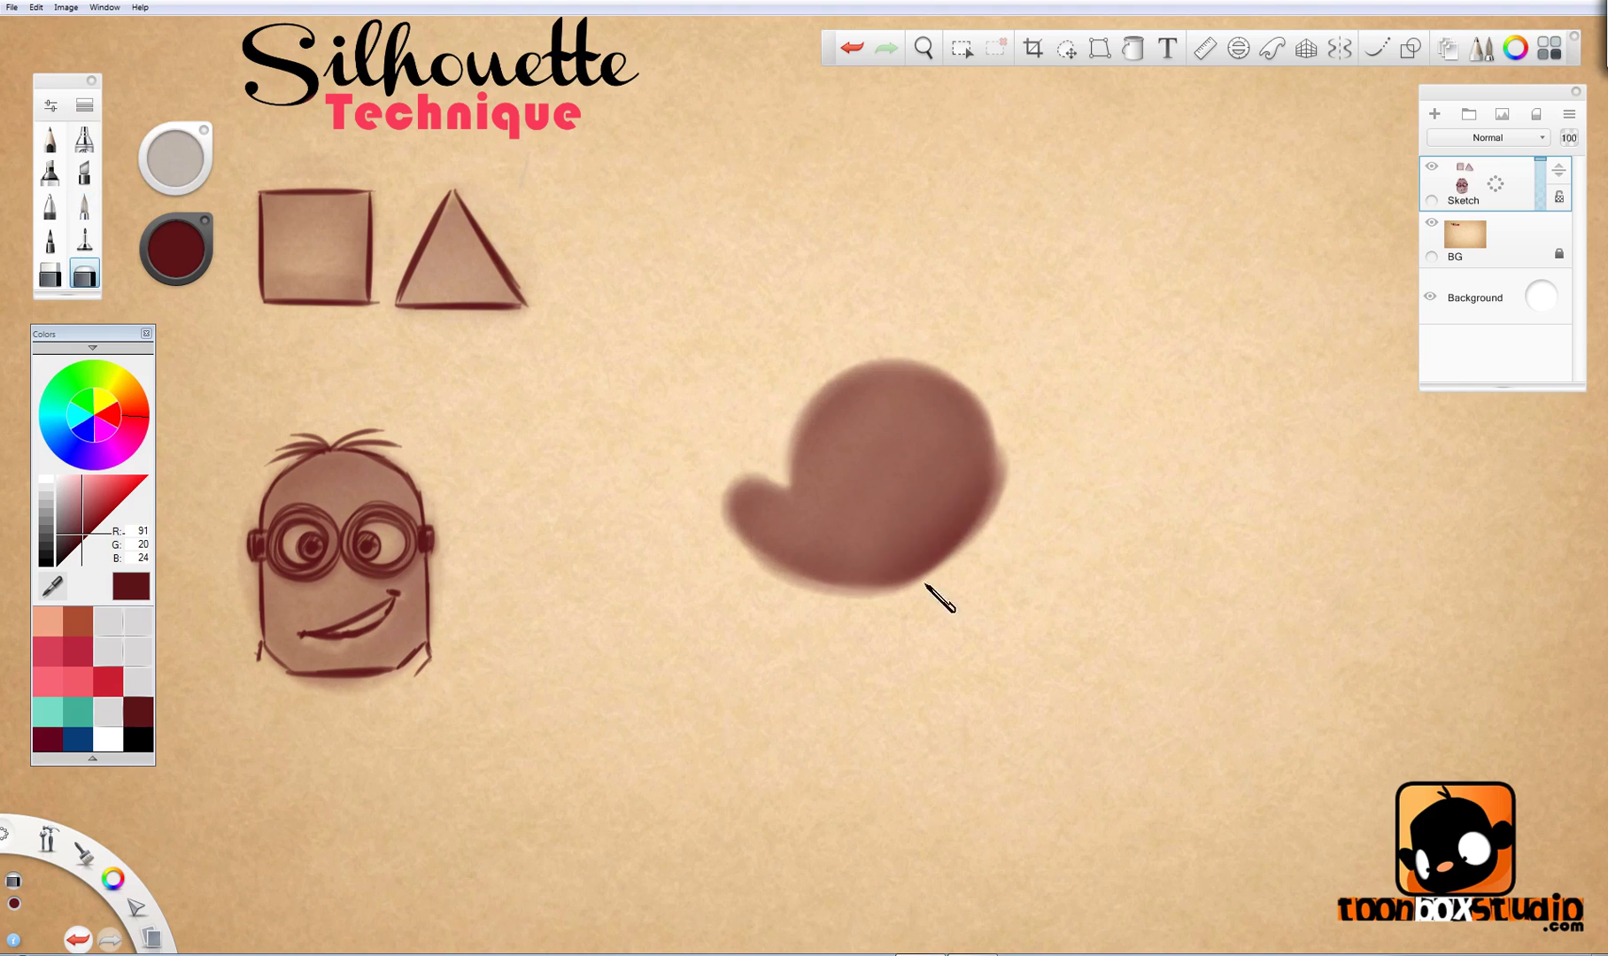
{"action": "key", "text": "b"}
{"action": "mouse_move", "coordinate": [818, 483]}
{"action": "left_mouse_down"}
{"action": "mouse_move", "coordinate": [628, 882]}
{"action": "mouse_move", "coordinate": [782, 530]}
{"action": "mouse_move", "coordinate": [770, 479]}
{"action": "mouse_move", "coordinate": [851, 395]}
{"action": "mouse_move", "coordinate": [876, 416]}
{"action": "mouse_move", "coordinate": [761, 503]}
{"action": "mouse_move", "coordinate": [791, 573]}
{"action": "mouse_move", "coordinate": [739, 524]}
{"action": "mouse_move", "coordinate": [737, 479]}
{"action": "left_mouse_up"}
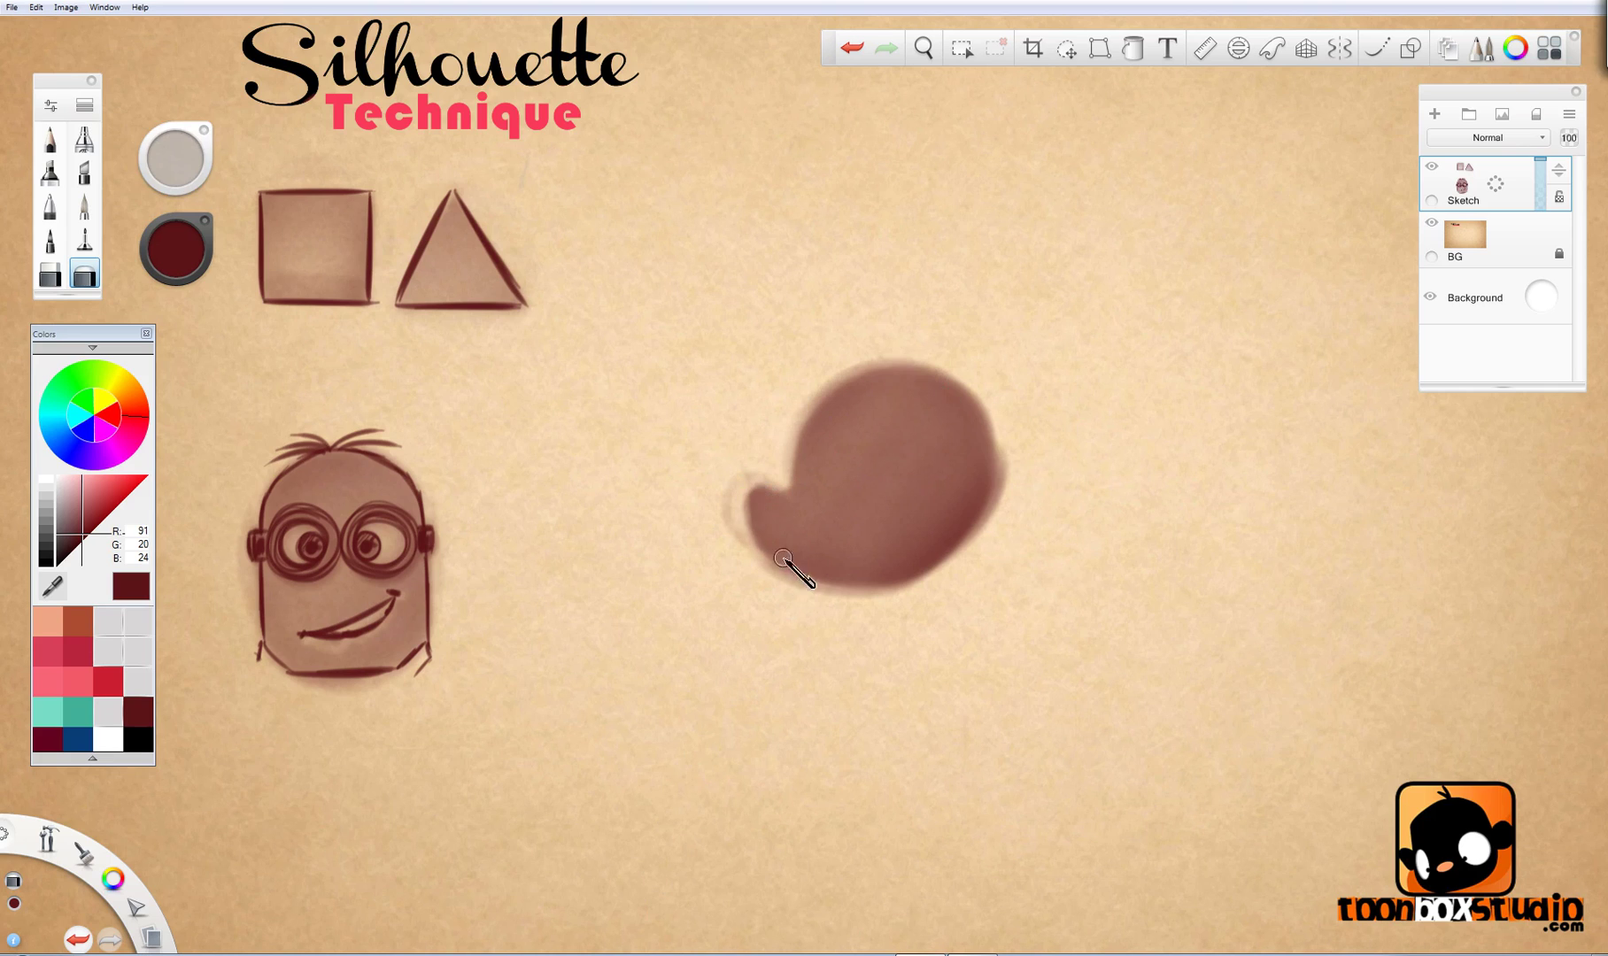
{"action": "mouse_move", "coordinate": [783, 558]}
{"action": "left_mouse_down"}
{"action": "mouse_move", "coordinate": [740, 513]}
{"action": "mouse_move", "coordinate": [840, 581]}
{"action": "mouse_move", "coordinate": [894, 594]}
{"action": "left_mouse_up"}
{"action": "left_click_drag", "start_coordinate": [947, 529], "coordinate": [972, 511]}
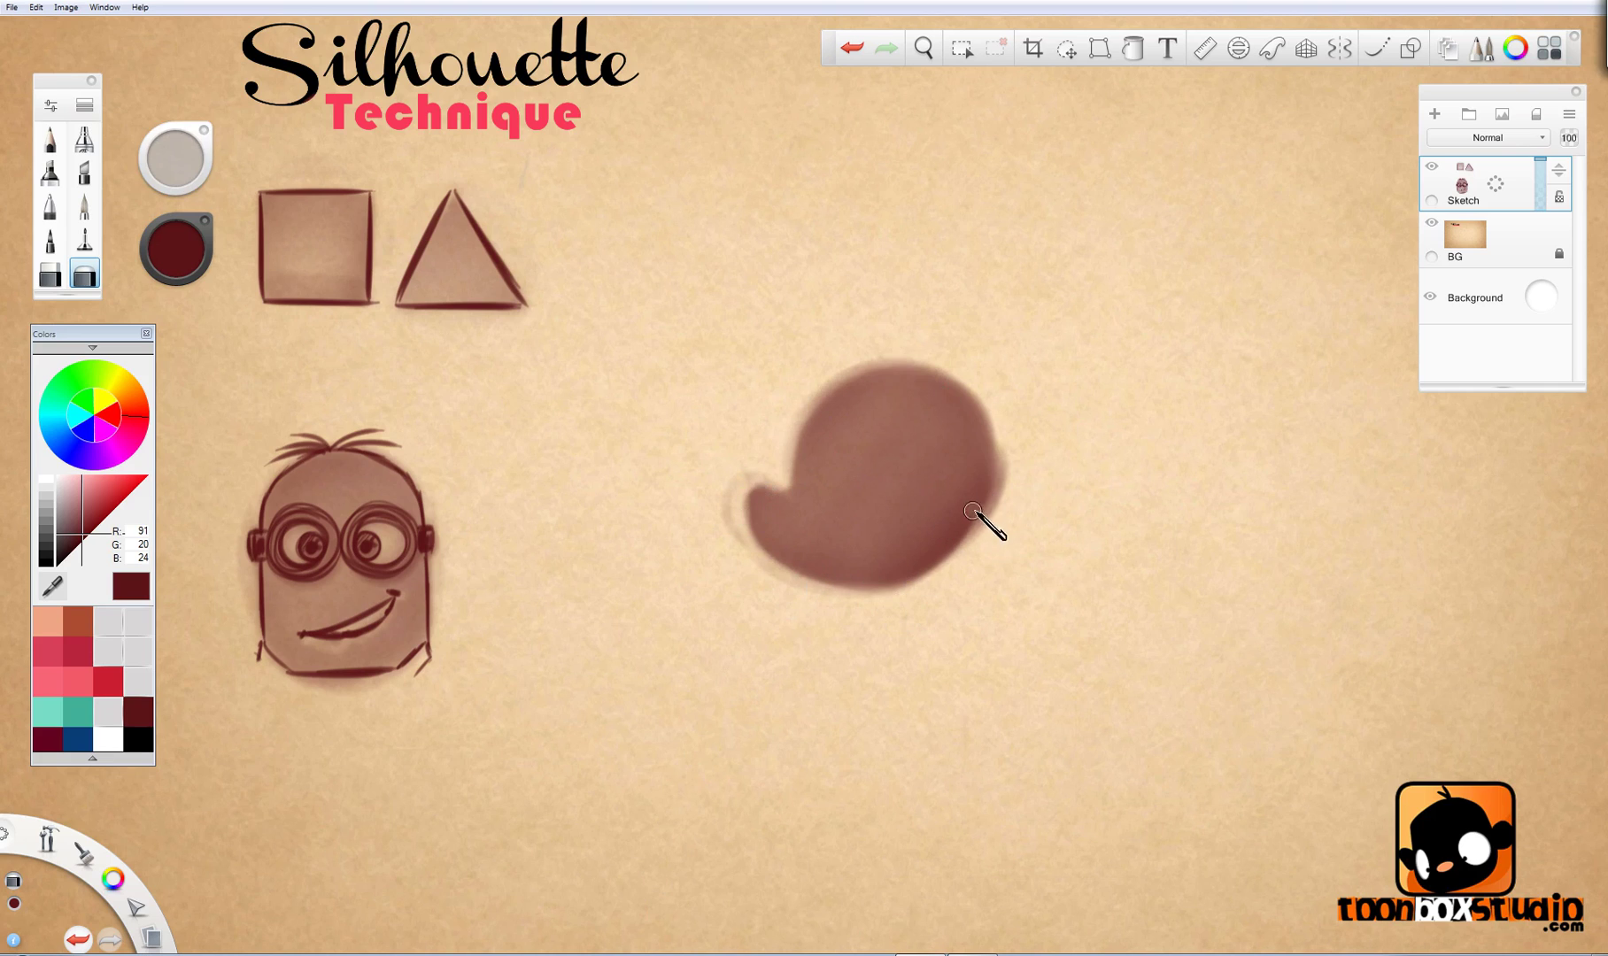
Step: Shade the head's lower and right edges with a darker crescent, undo the stray stroke and trim the forehead edge
{"action": "key", "text": "b"}
{"action": "mouse_move", "coordinate": [890, 556]}
{"action": "left_mouse_down"}
{"action": "mouse_move", "coordinate": [974, 462]}
{"action": "mouse_move", "coordinate": [952, 542]}
{"action": "mouse_move", "coordinate": [986, 473]}
{"action": "mouse_move", "coordinate": [984, 486]}
{"action": "mouse_move", "coordinate": [940, 530]}
{"action": "left_mouse_up"}
{"action": "mouse_move", "coordinate": [890, 610]}
{"action": "left_mouse_down"}
{"action": "mouse_move", "coordinate": [926, 478]}
{"action": "mouse_move", "coordinate": [980, 524]}
{"action": "mouse_move", "coordinate": [989, 458]}
{"action": "mouse_move", "coordinate": [911, 653]}
{"action": "left_mouse_up"}
{"action": "key", "text": "b"}
{"action": "mouse_move", "coordinate": [993, 410]}
{"action": "left_mouse_down"}
{"action": "mouse_move", "coordinate": [1008, 483]}
{"action": "mouse_move", "coordinate": [1011, 443]}
{"action": "mouse_move", "coordinate": [893, 585]}
{"action": "mouse_move", "coordinate": [697, 766]}
{"action": "mouse_move", "coordinate": [695, 739]}
{"action": "mouse_move", "coordinate": [1012, 438]}
{"action": "mouse_move", "coordinate": [996, 438]}
{"action": "mouse_move", "coordinate": [1003, 494]}
{"action": "left_mouse_up"}
{"action": "key", "text": "ctrl+z"}
{"action": "key", "text": "e"}
{"action": "key", "text": "b"}
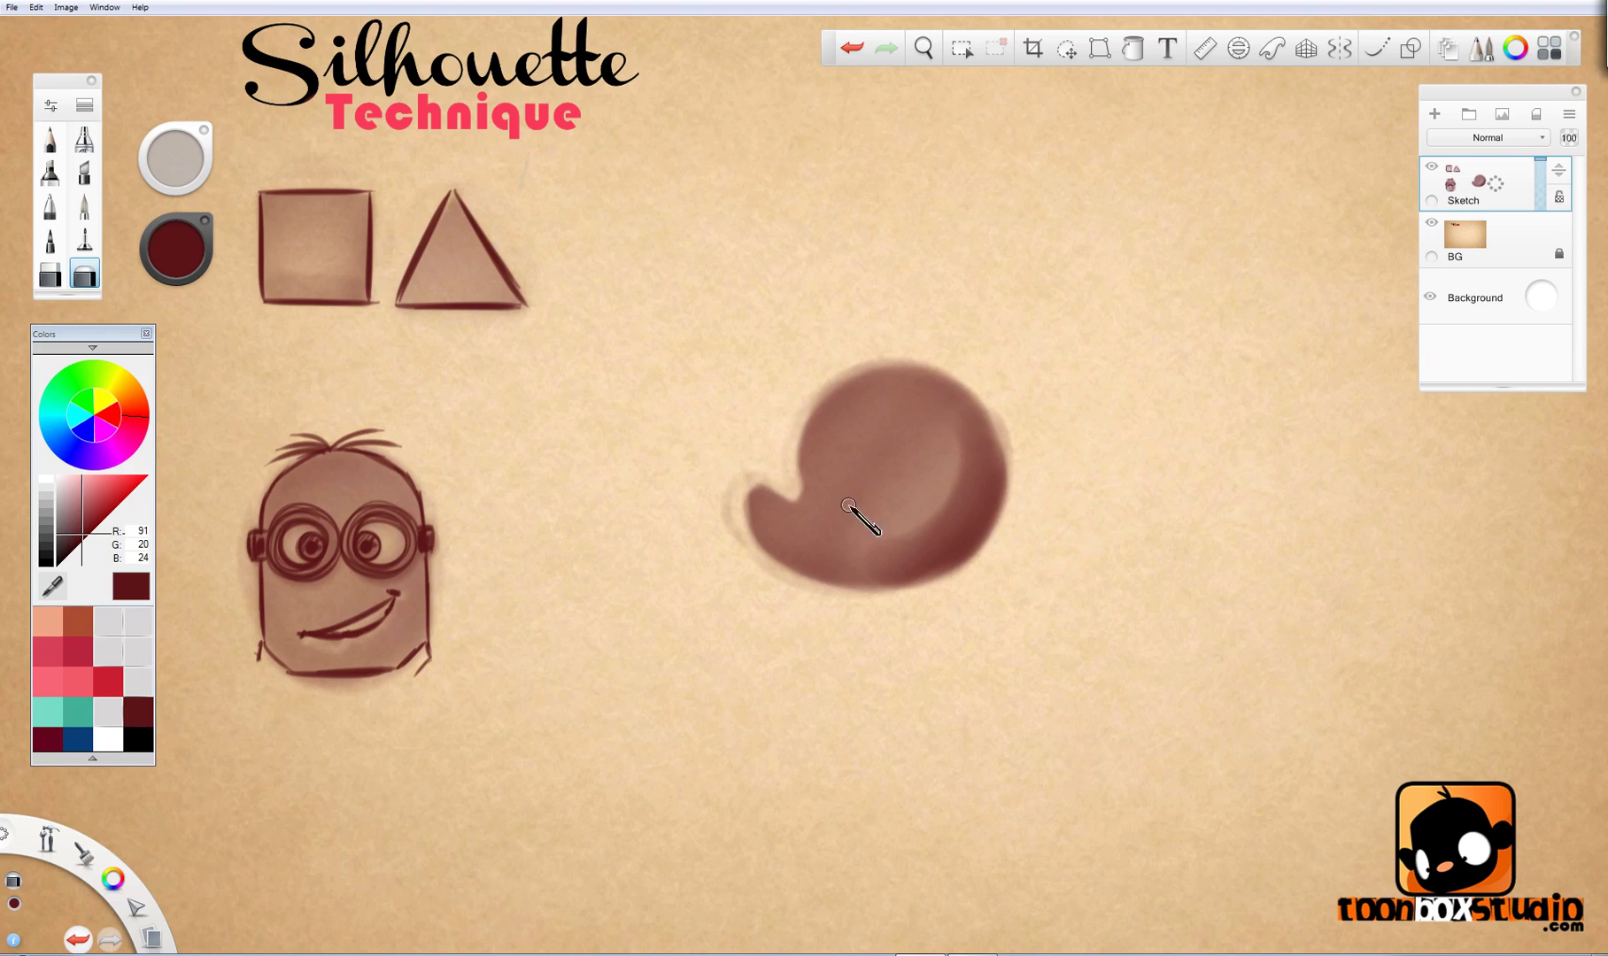
Step: Darken and define the notch where the forehead meets the snout with the Paintbrush
{"action": "key", "text": "e"}
{"action": "mouse_move", "coordinate": [811, 499]}
{"action": "left_mouse_down"}
{"action": "mouse_move", "coordinate": [809, 452]}
{"action": "mouse_move", "coordinate": [795, 495]}
{"action": "mouse_move", "coordinate": [1099, 319]}
{"action": "left_mouse_up"}
{"action": "key", "text": "e"}
{"action": "mouse_move", "coordinate": [819, 456]}
{"action": "left_mouse_down"}
{"action": "mouse_move", "coordinate": [790, 505]}
{"action": "mouse_move", "coordinate": [828, 460]}
{"action": "left_mouse_up"}
{"action": "key", "text": "e"}
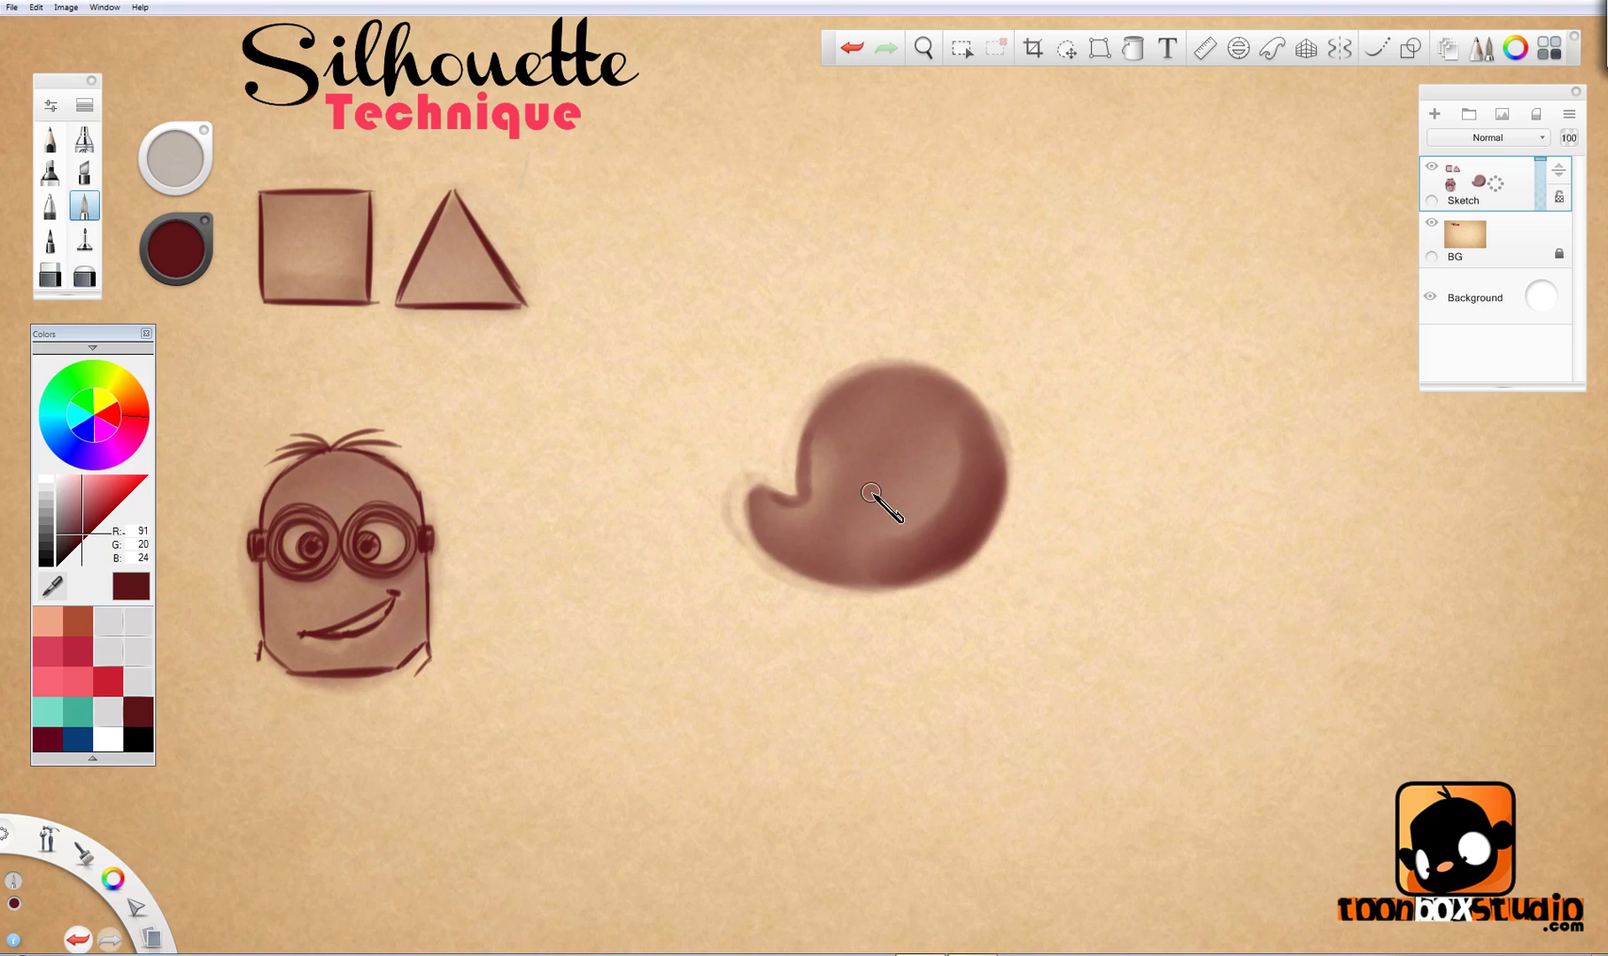
Step: Undo the erased spot at the head's upper right, and paint two dark ears and a dark nose tip
{"action": "key", "text": "e"}
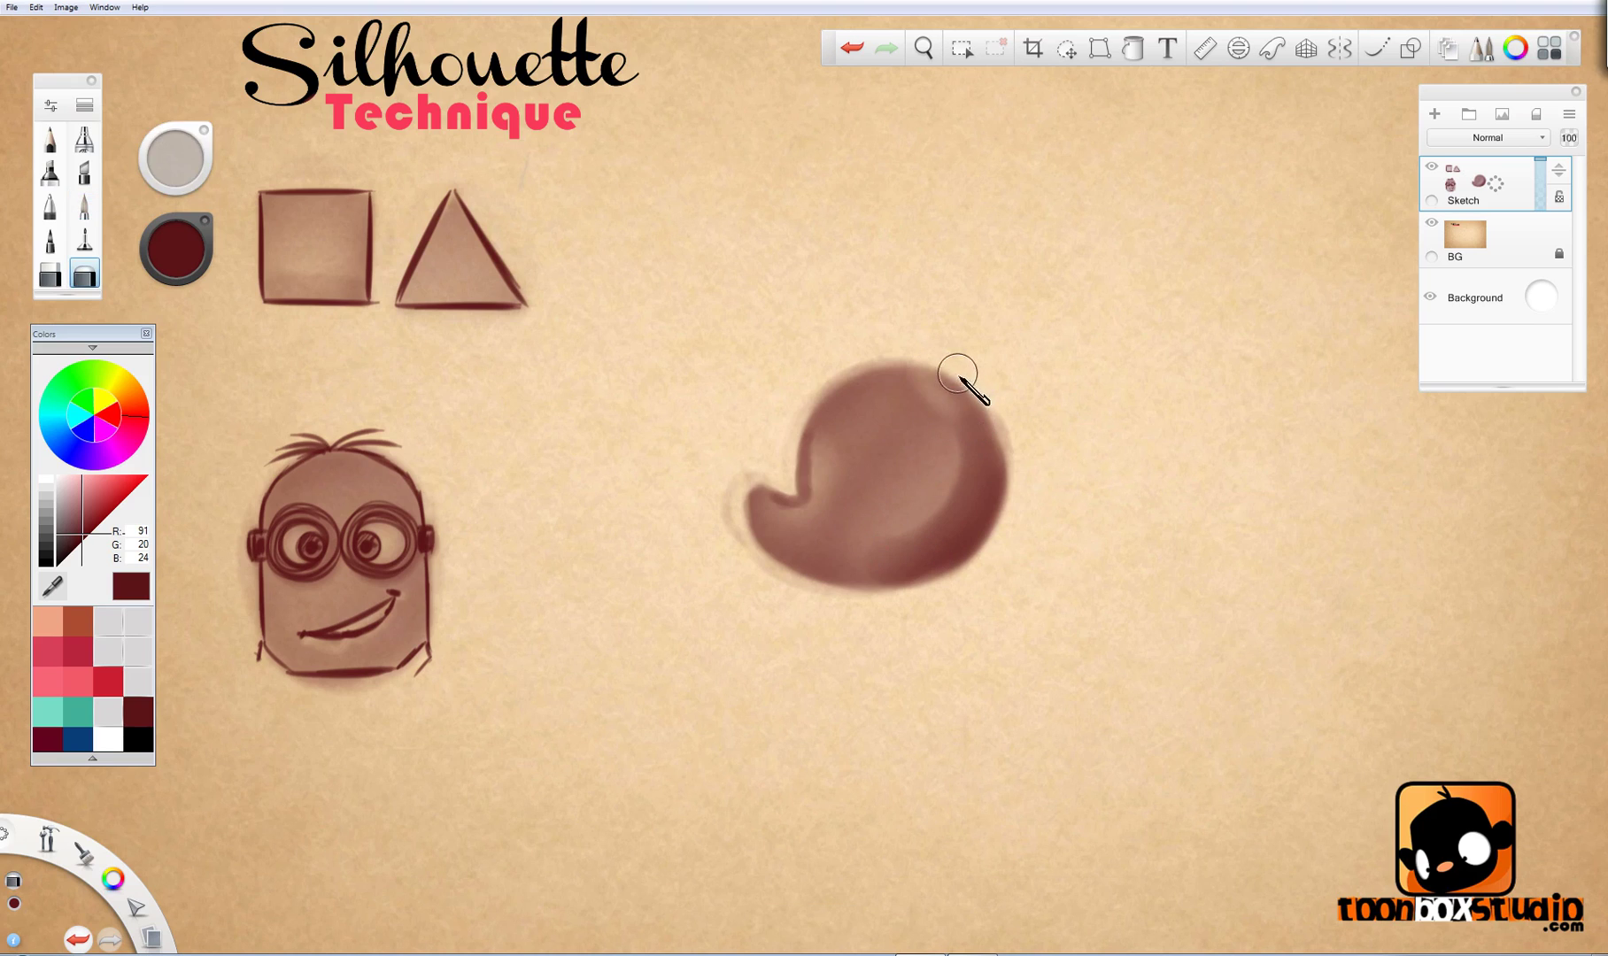
{"action": "key", "text": "ctrl+z"}
{"action": "key", "text": "e"}
{"action": "left_click_drag", "start_coordinate": [940, 421], "coordinate": [1023, 319]}
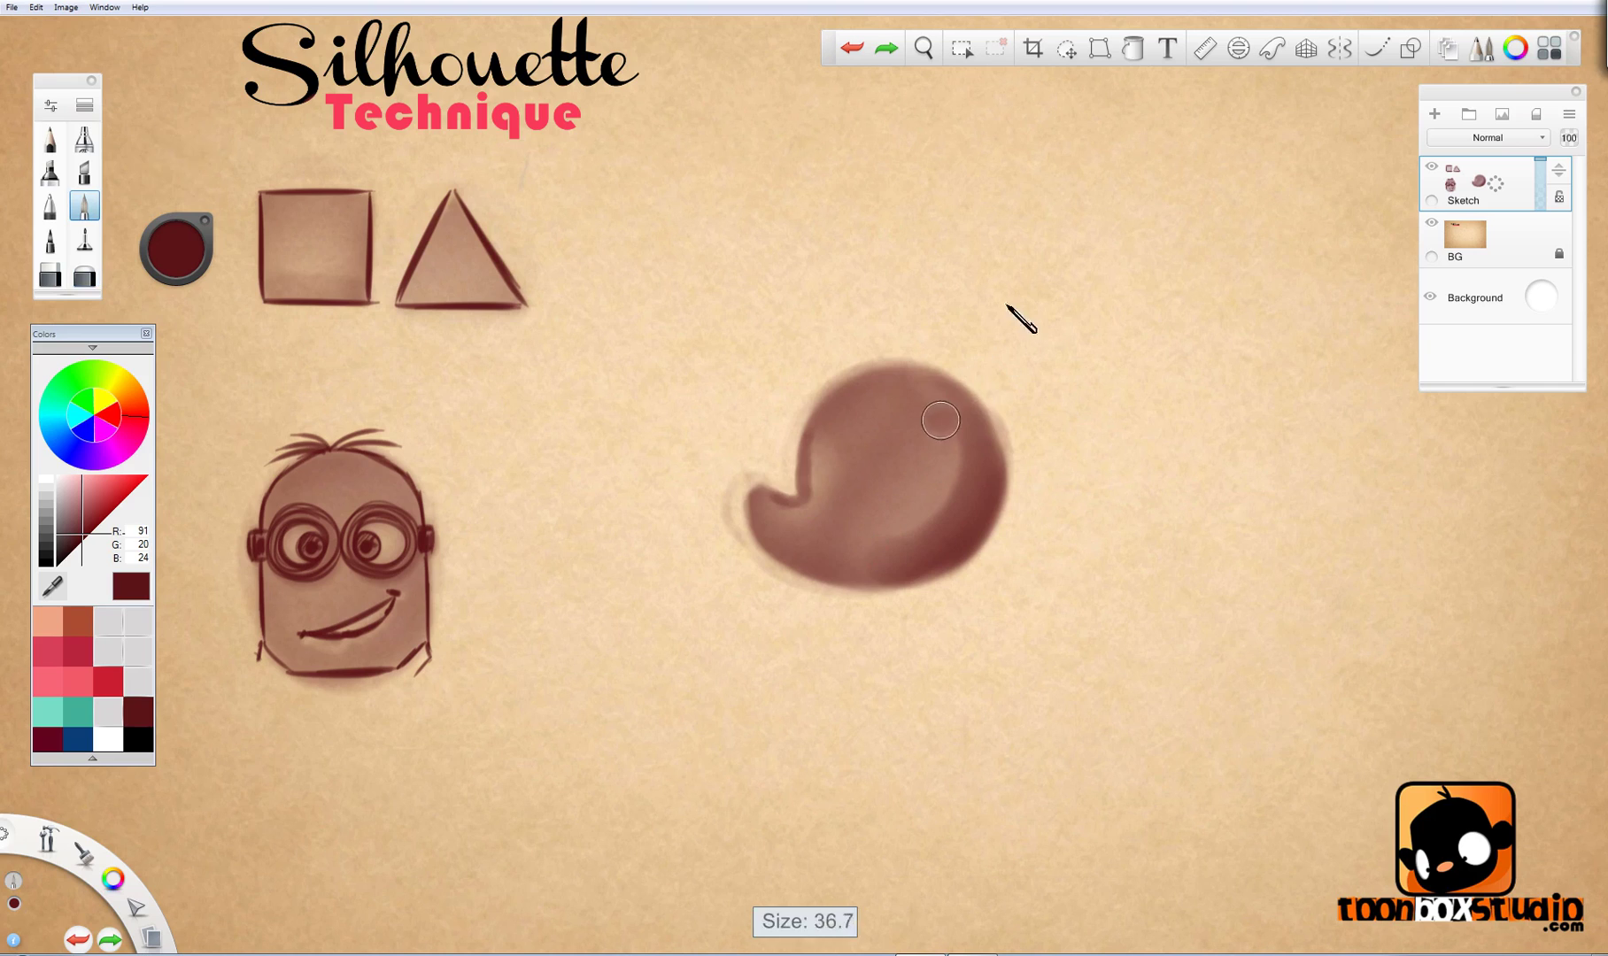
{"action": "mouse_move", "coordinate": [925, 367]}
{"action": "left_mouse_down"}
{"action": "mouse_move", "coordinate": [974, 438]}
{"action": "mouse_move", "coordinate": [930, 368]}
{"action": "mouse_move", "coordinate": [846, 371]}
{"action": "left_mouse_up"}
{"action": "left_click_drag", "start_coordinate": [753, 495], "coordinate": [754, 527]}
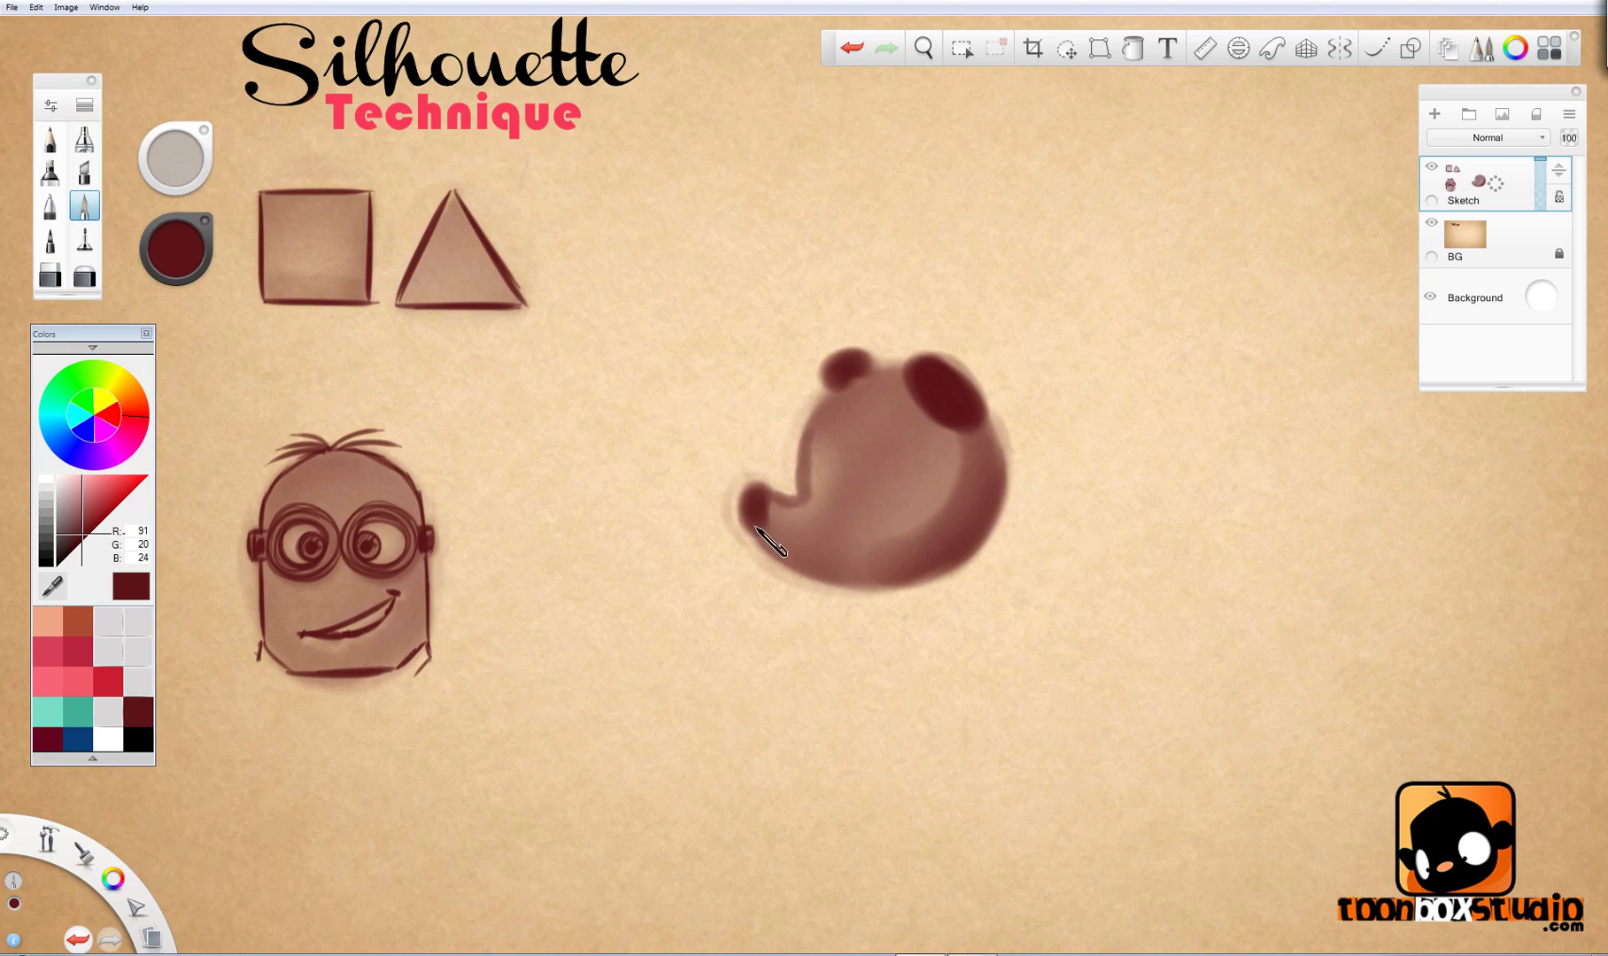
Step: Carve a small oval eye above the snout and a light brow patch over it with the Soft Eraser
{"action": "key", "text": "bracketleft"}
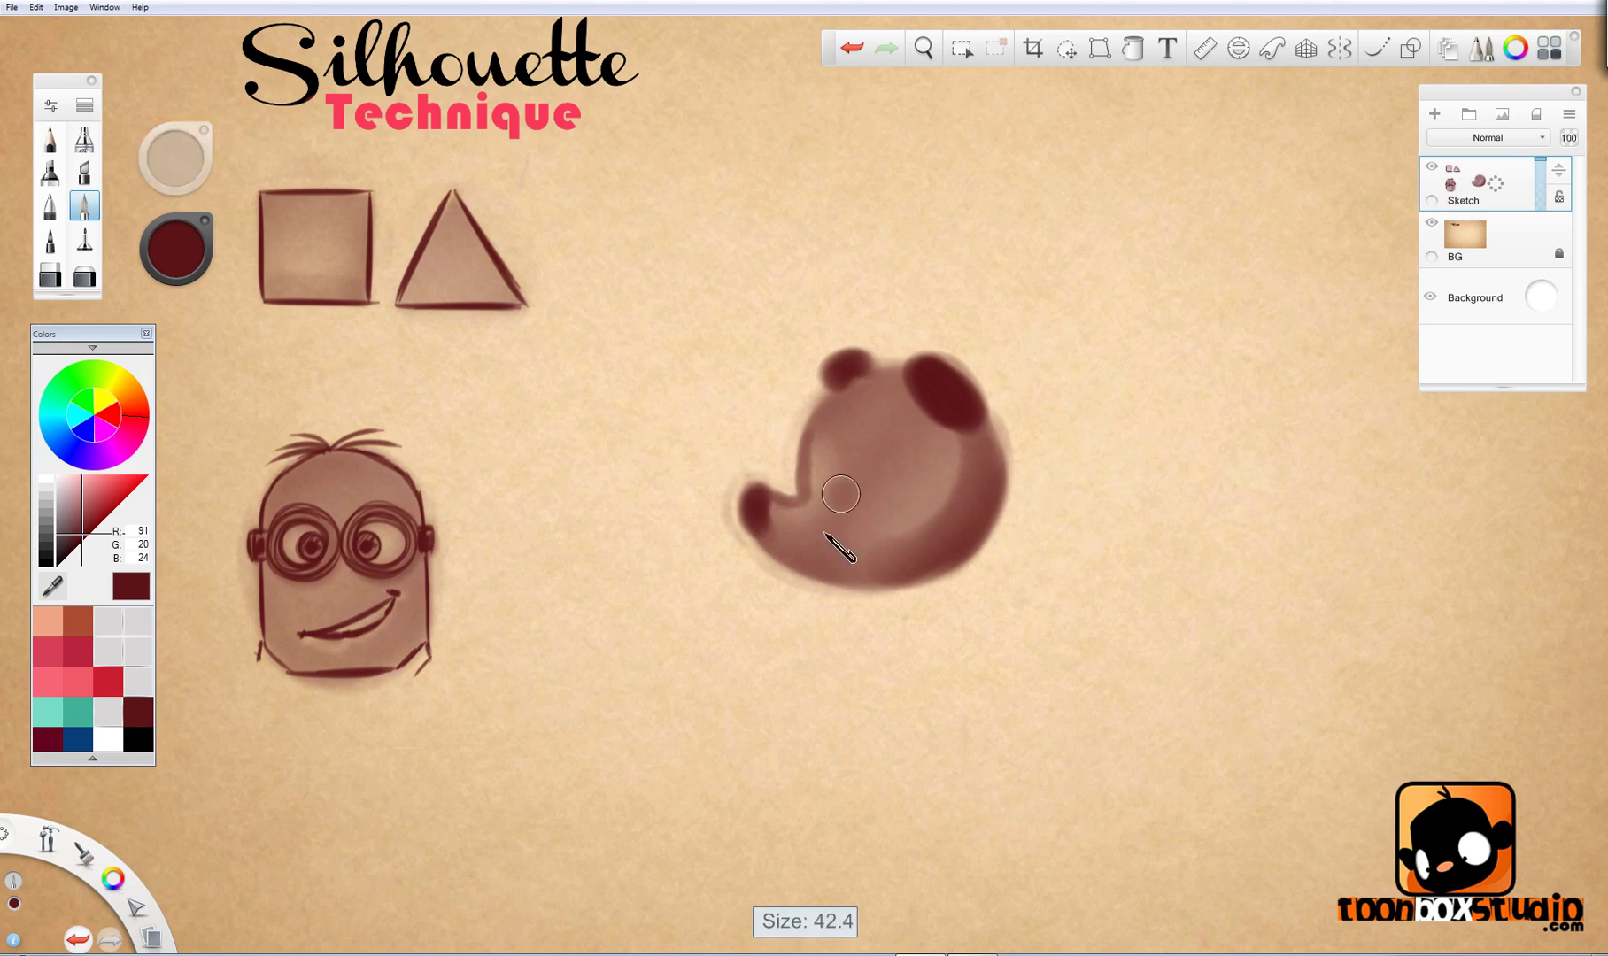
{"action": "key", "text": "e"}
{"action": "key", "text": "bracketleft"}
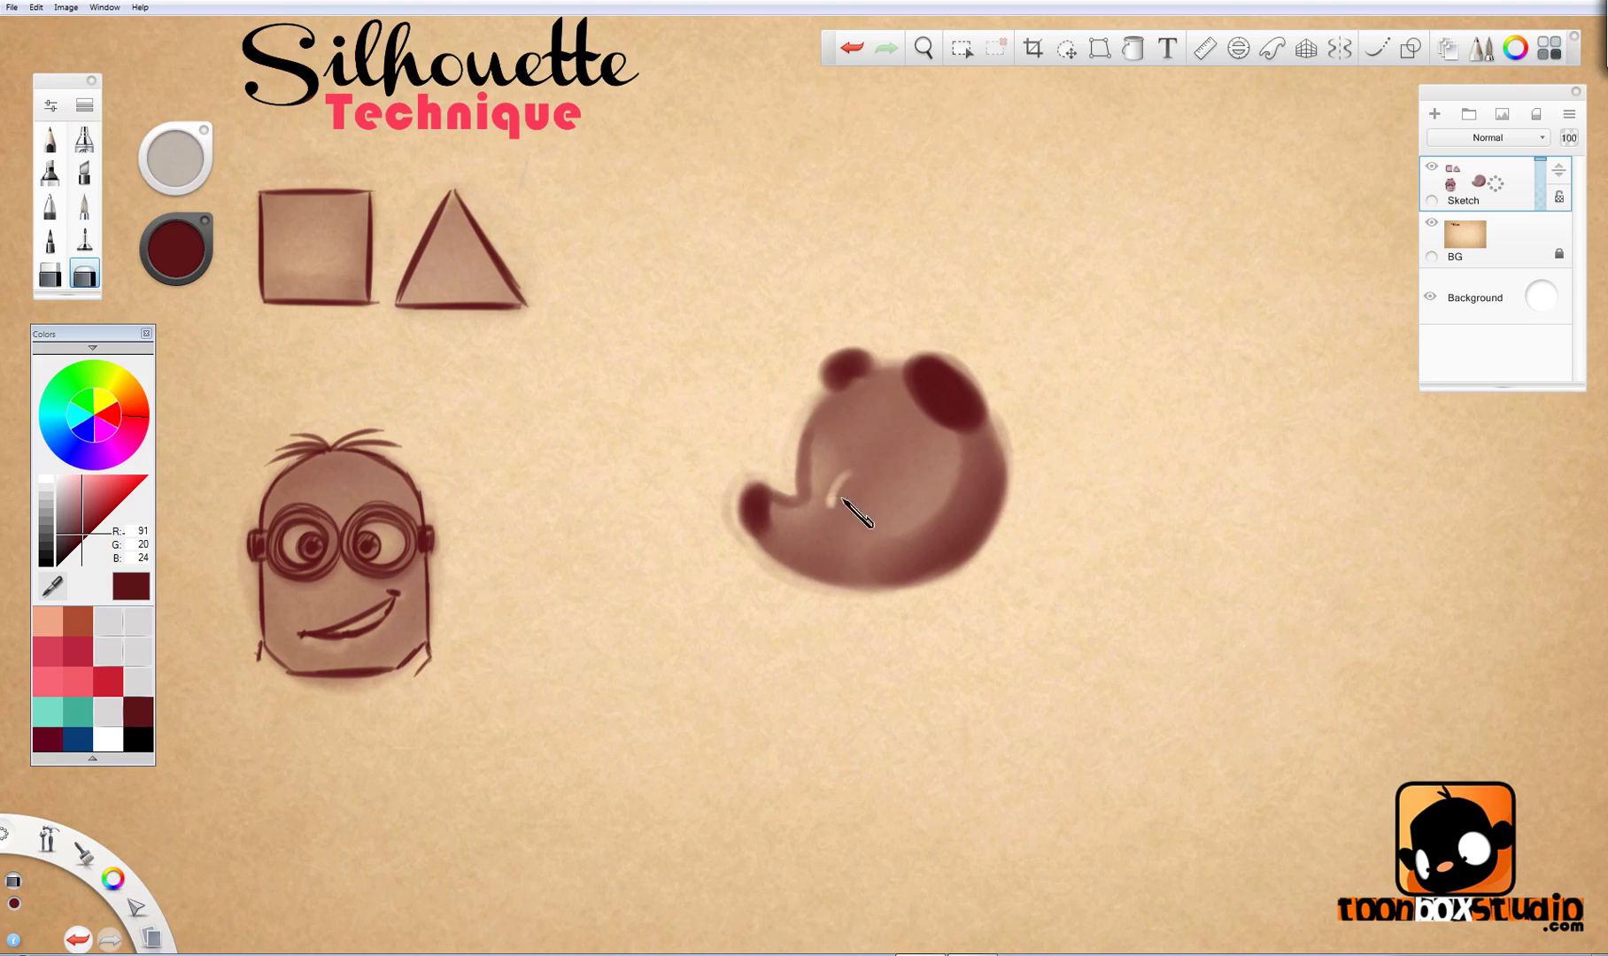
{"action": "left_click_drag", "start_coordinate": [861, 463], "coordinate": [854, 428]}
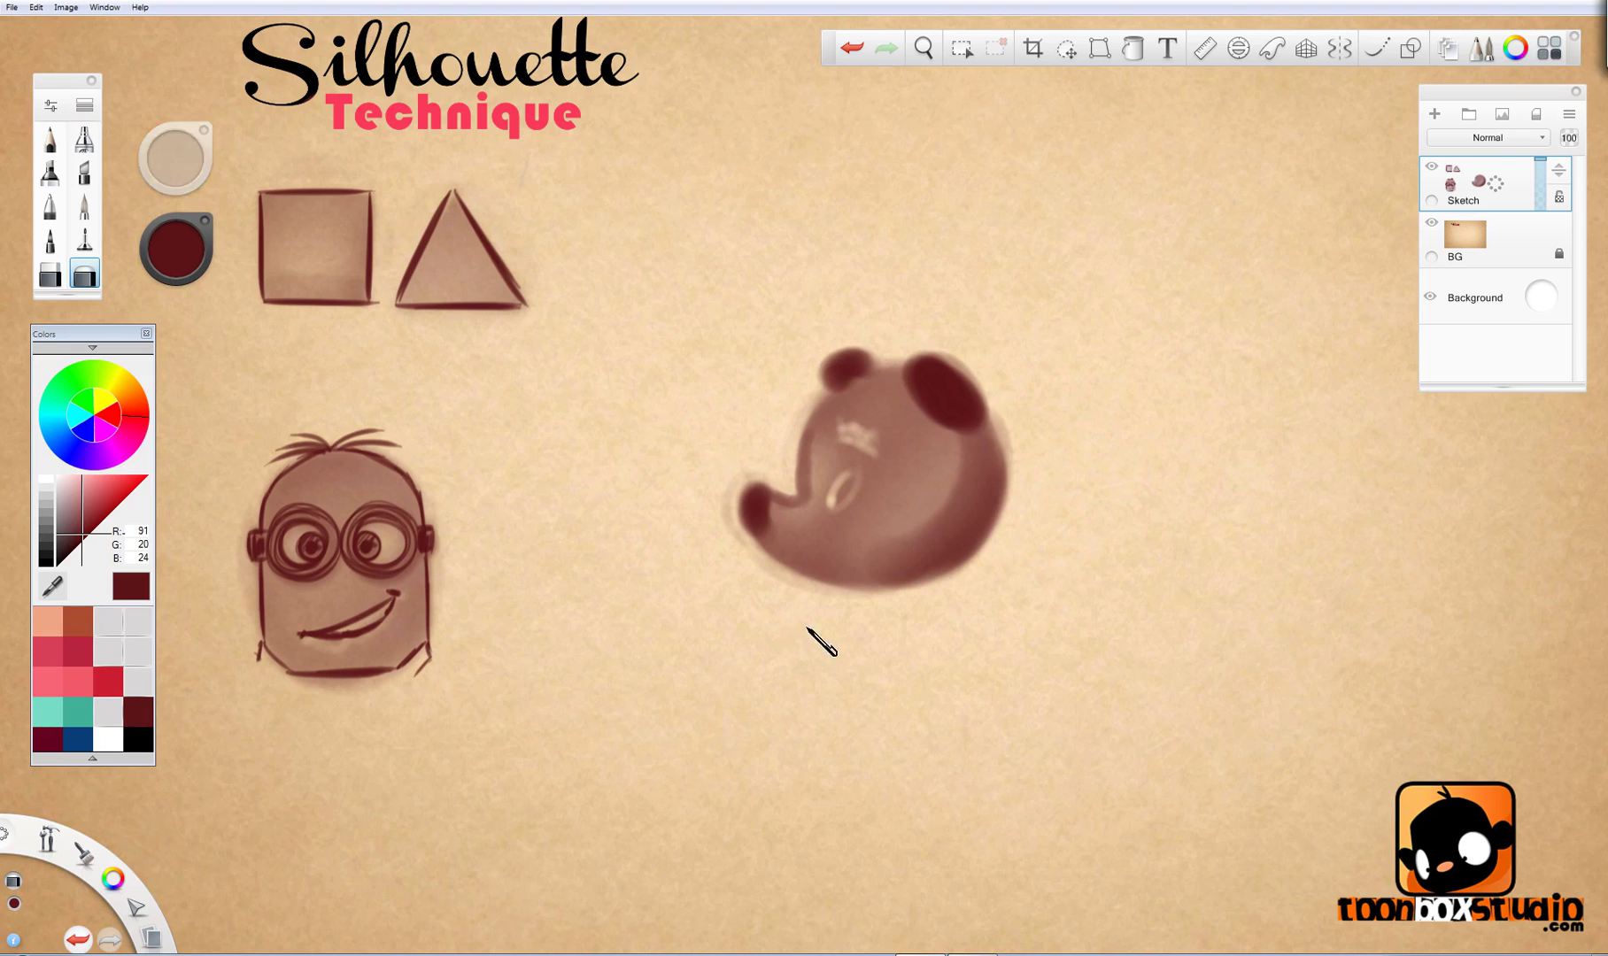
Step: Fade the whole bear head with an enlarged Soft Eraser, and pencil in the eye outline and a thick dark brow
{"action": "key", "text": "bracketright"}
{"action": "mouse_move", "coordinate": [772, 628]}
{"action": "left_mouse_down"}
{"action": "mouse_move", "coordinate": [855, 324]}
{"action": "mouse_move", "coordinate": [877, 374]}
{"action": "mouse_move", "coordinate": [912, 611]}
{"action": "left_mouse_up"}
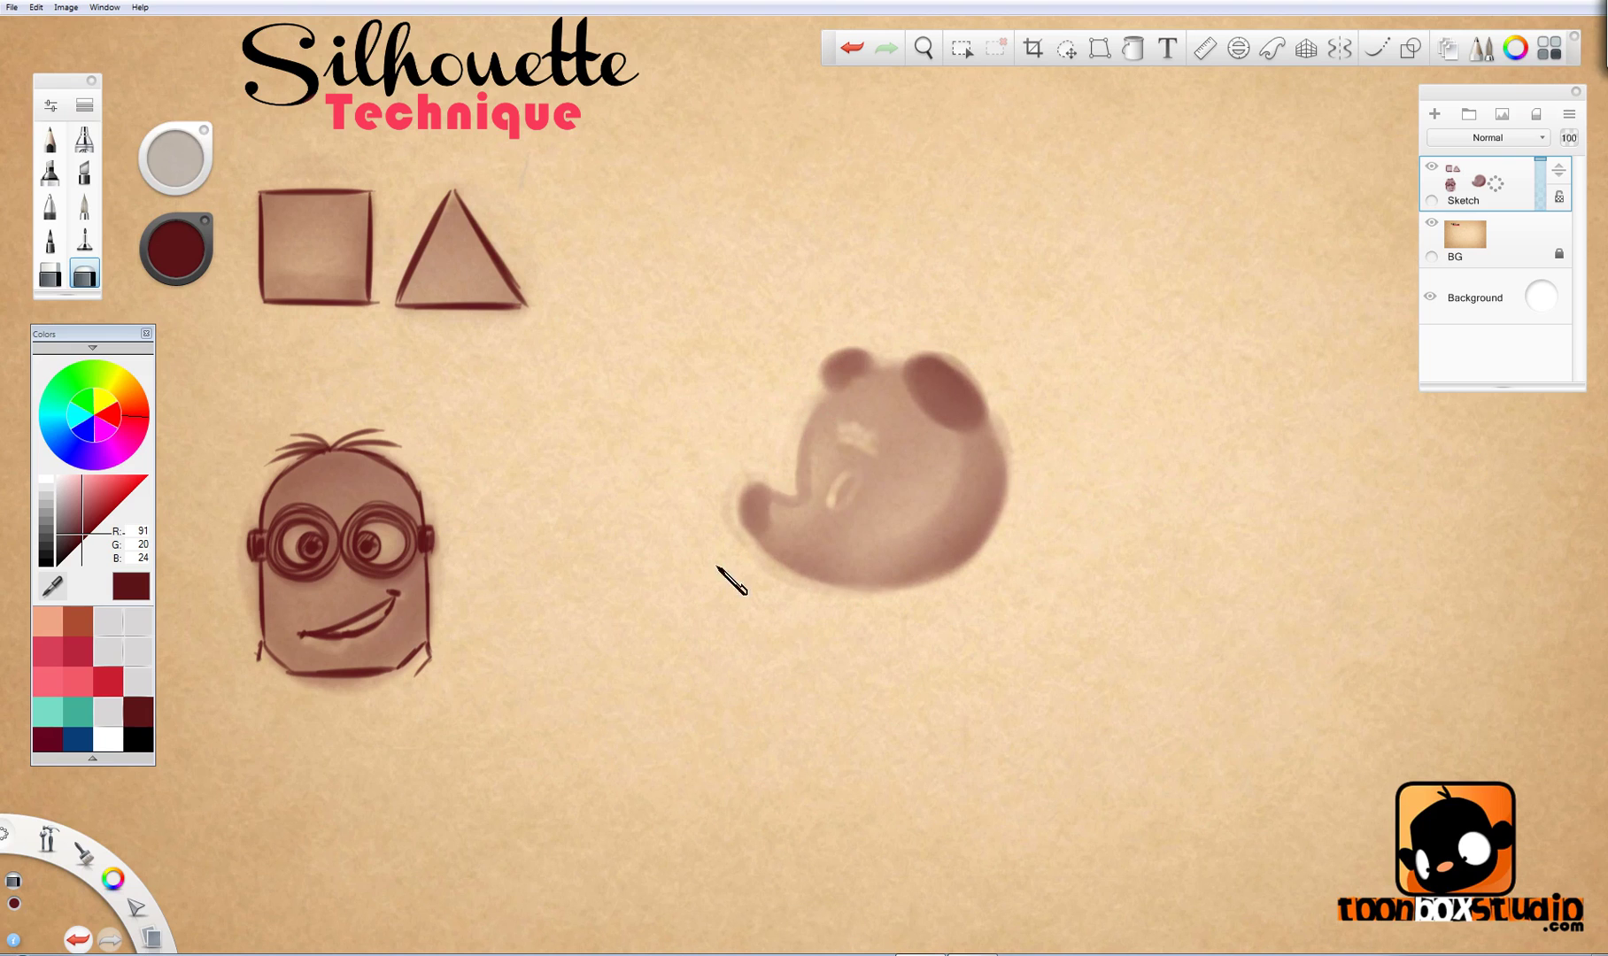
{"action": "key", "text": "e"}
{"action": "key", "text": "space"}
{"action": "left_click_drag", "start_coordinate": [868, 521], "coordinate": [970, 401]}
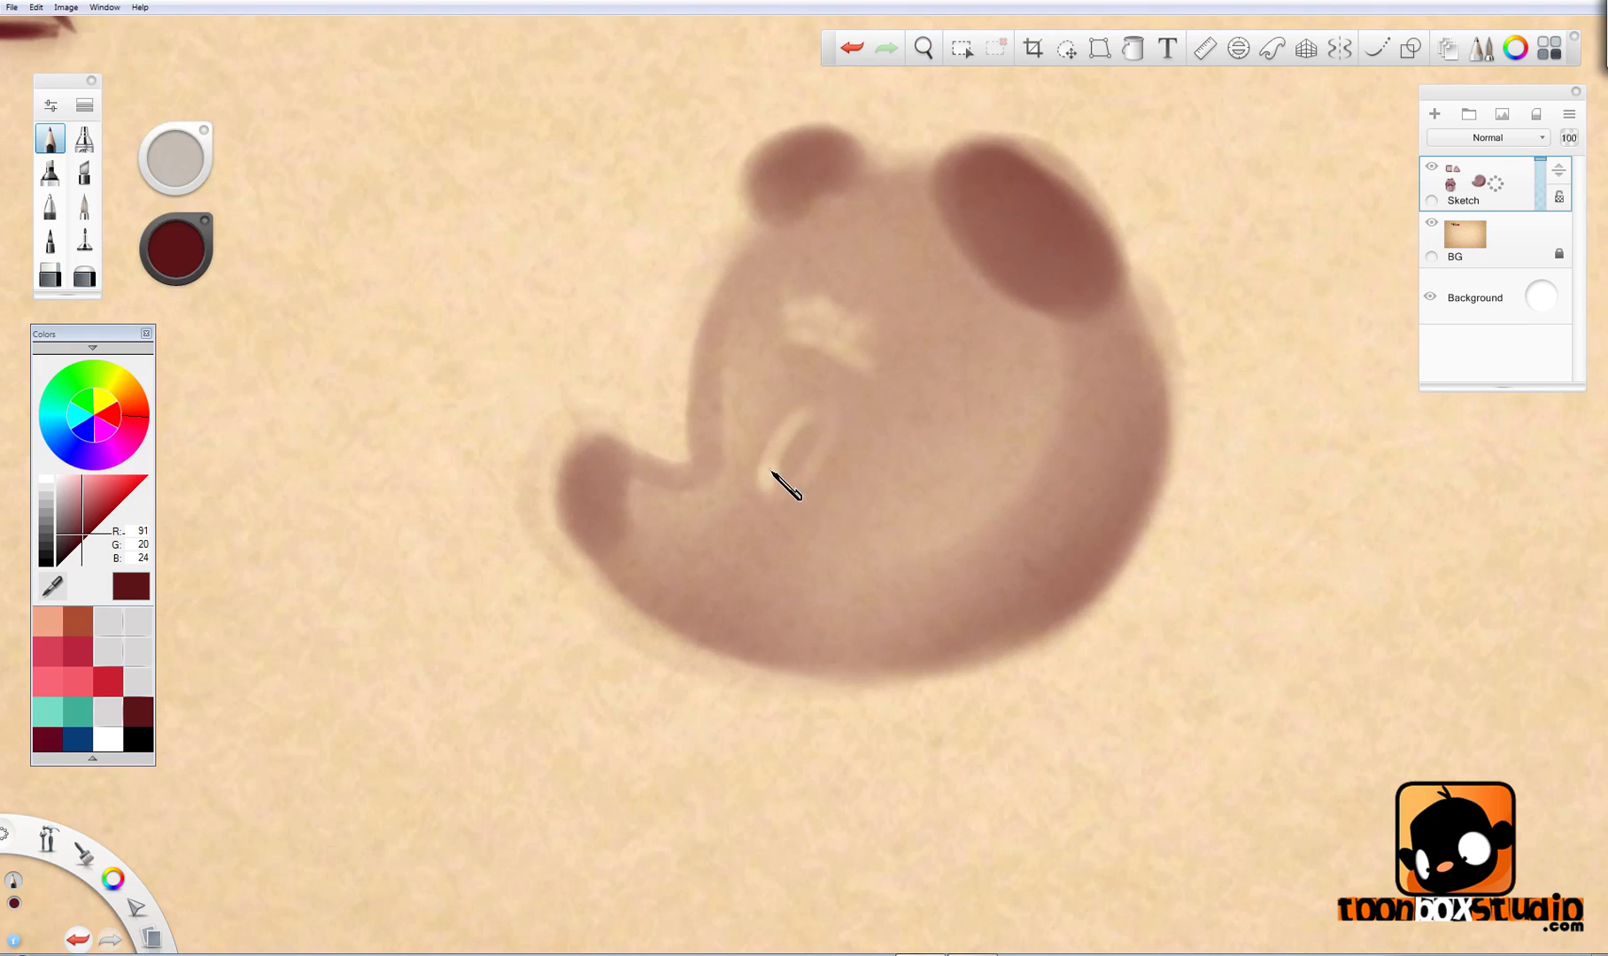
{"action": "mouse_move", "coordinate": [770, 462]}
{"action": "left_mouse_down"}
{"action": "mouse_move", "coordinate": [806, 416]}
{"action": "mouse_move", "coordinate": [778, 503]}
{"action": "mouse_move", "coordinate": [808, 471]}
{"action": "mouse_move", "coordinate": [768, 505]}
{"action": "left_mouse_up"}
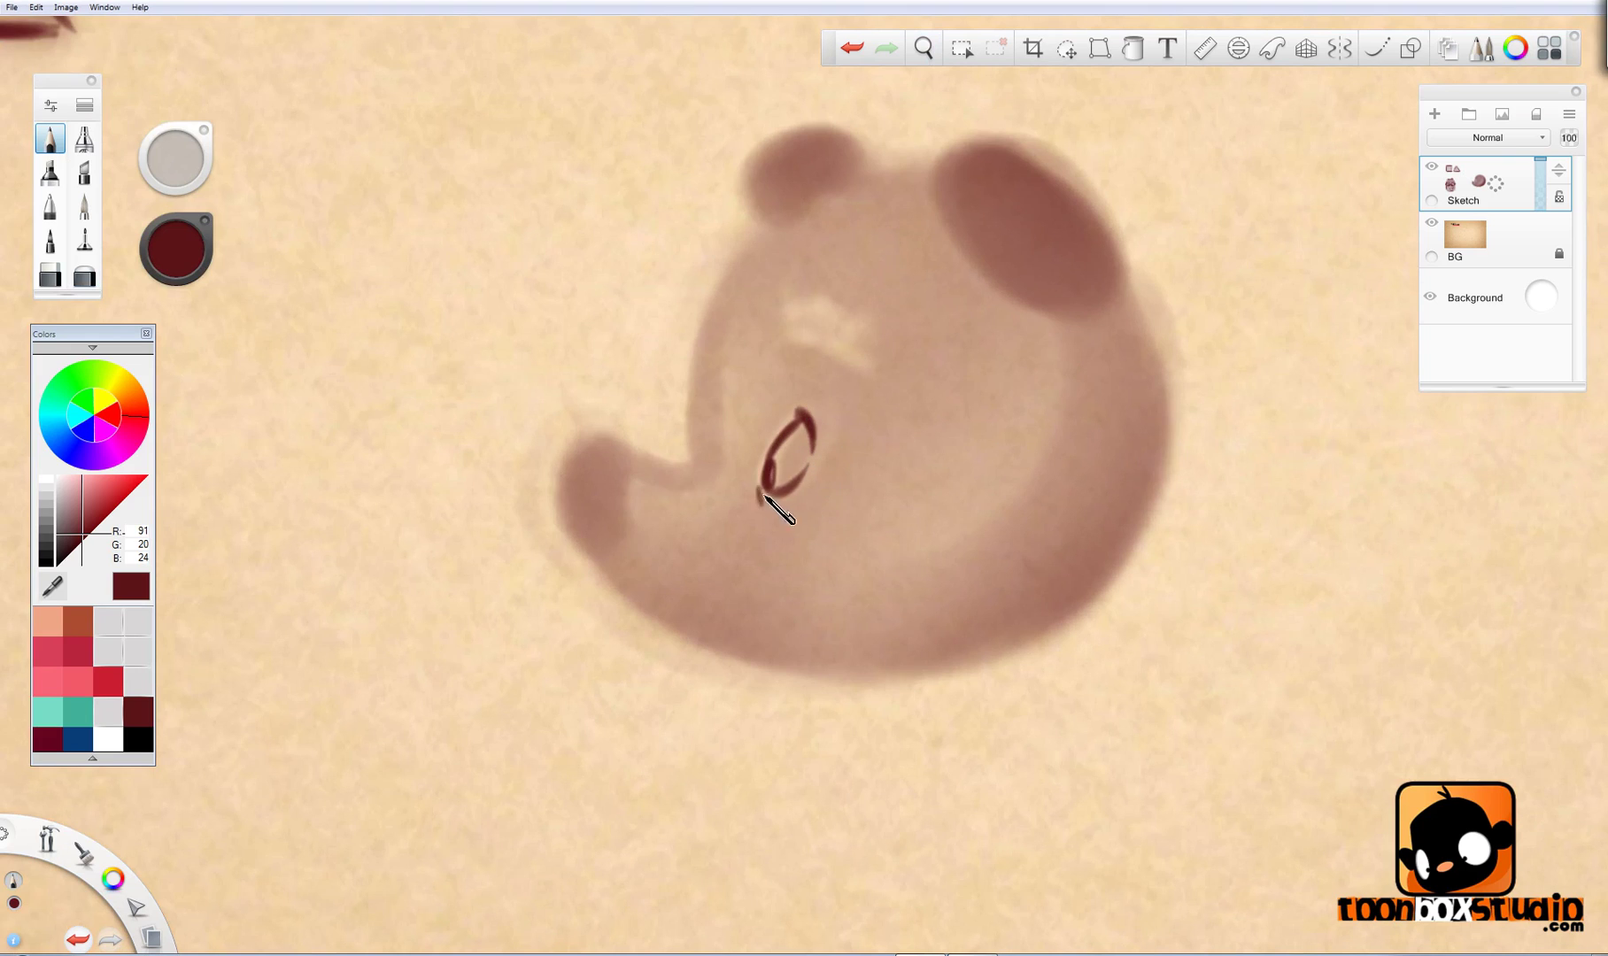
{"action": "mouse_move", "coordinate": [782, 377]}
{"action": "left_mouse_down"}
{"action": "mouse_move", "coordinate": [801, 313]}
{"action": "mouse_move", "coordinate": [853, 364]}
{"action": "mouse_move", "coordinate": [801, 302]}
{"action": "mouse_move", "coordinate": [875, 387]}
{"action": "left_mouse_up"}
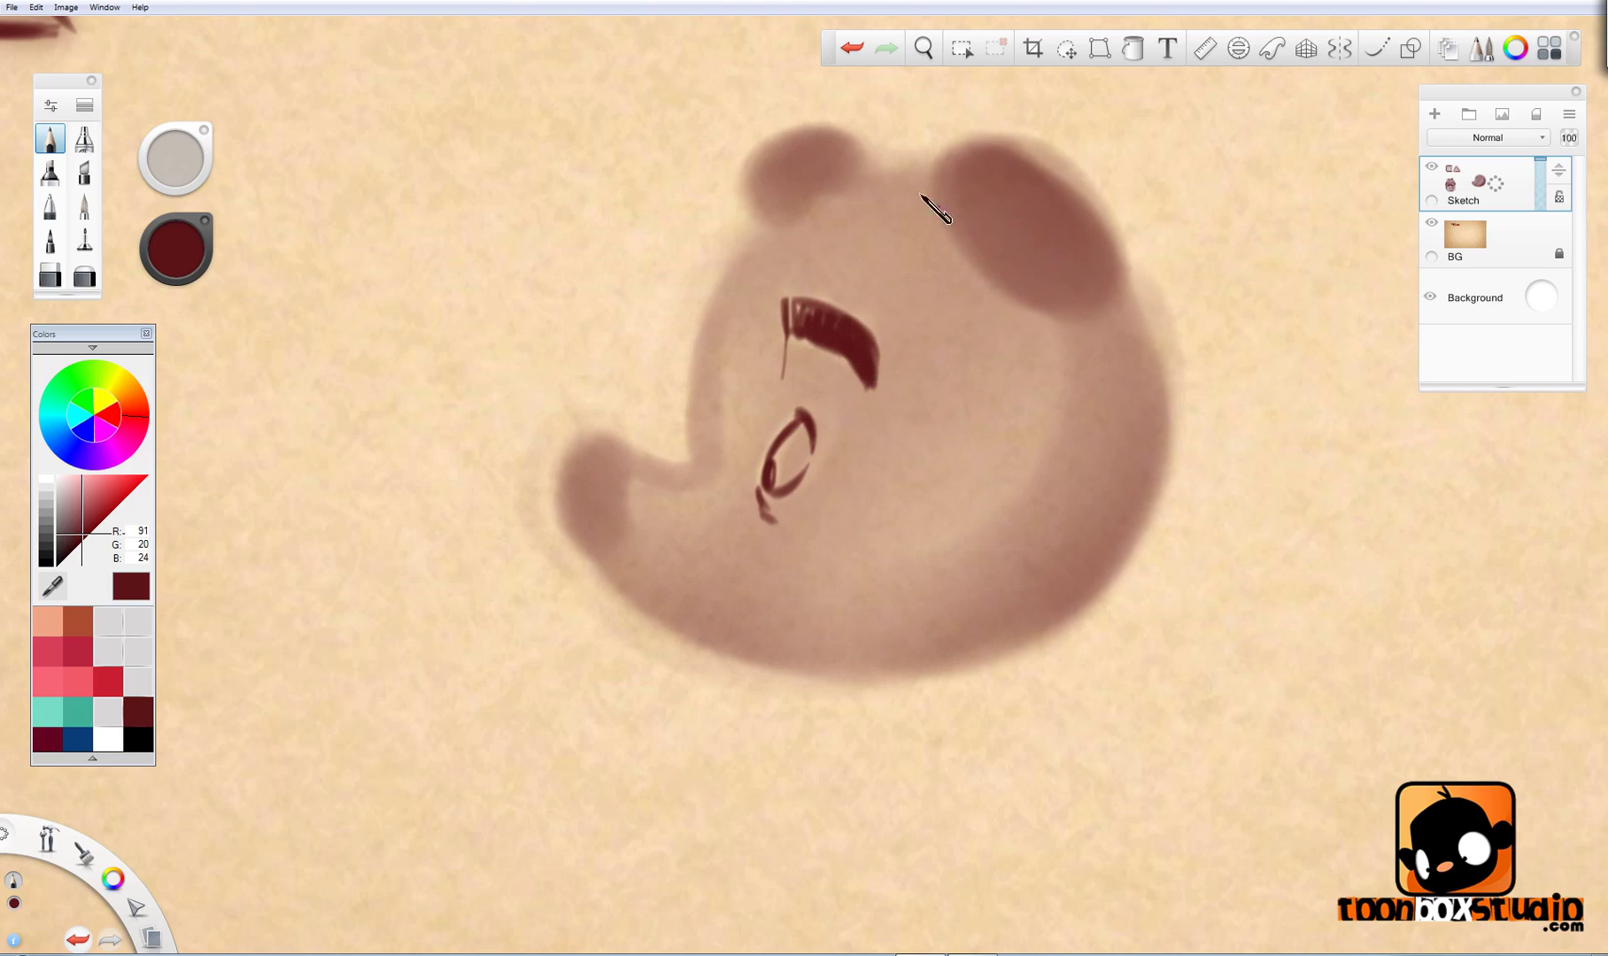
Step: Outline the bear's forehead and snout with the Pencil, and fill in the nose tip with dark strokes
{"action": "mouse_move", "coordinate": [938, 209]}
{"action": "left_mouse_down"}
{"action": "mouse_move", "coordinate": [800, 227]}
{"action": "mouse_move", "coordinate": [718, 302]}
{"action": "left_mouse_up"}
{"action": "left_click_drag", "start_coordinate": [832, 226], "coordinate": [709, 345]}
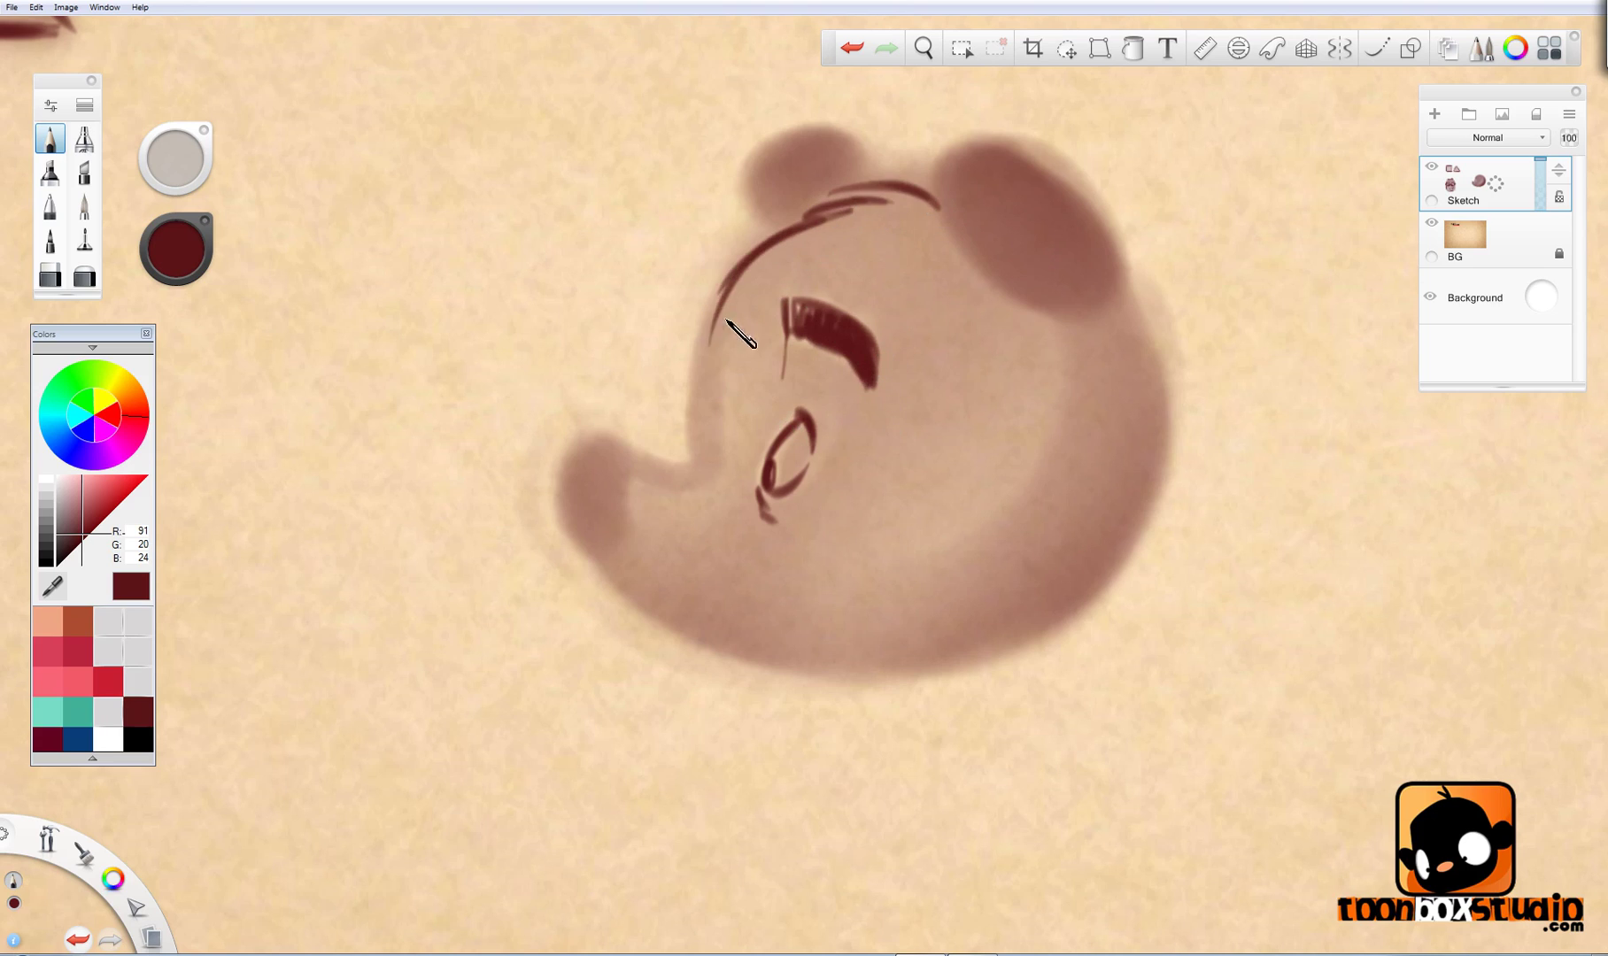
{"action": "mouse_move", "coordinate": [739, 265]}
{"action": "left_mouse_down"}
{"action": "mouse_move", "coordinate": [706, 448]}
{"action": "mouse_move", "coordinate": [668, 470]}
{"action": "mouse_move", "coordinate": [707, 465]}
{"action": "left_mouse_up"}
{"action": "mouse_move", "coordinate": [610, 437]}
{"action": "left_mouse_down"}
{"action": "mouse_move", "coordinate": [594, 530]}
{"action": "mouse_move", "coordinate": [582, 524]}
{"action": "mouse_move", "coordinate": [619, 588]}
{"action": "mouse_move", "coordinate": [579, 527]}
{"action": "mouse_move", "coordinate": [630, 588]}
{"action": "mouse_move", "coordinate": [691, 586]}
{"action": "mouse_move", "coordinate": [657, 645]}
{"action": "mouse_move", "coordinate": [752, 658]}
{"action": "left_mouse_up"}
{"action": "left_click_drag", "start_coordinate": [639, 469], "coordinate": [604, 552]}
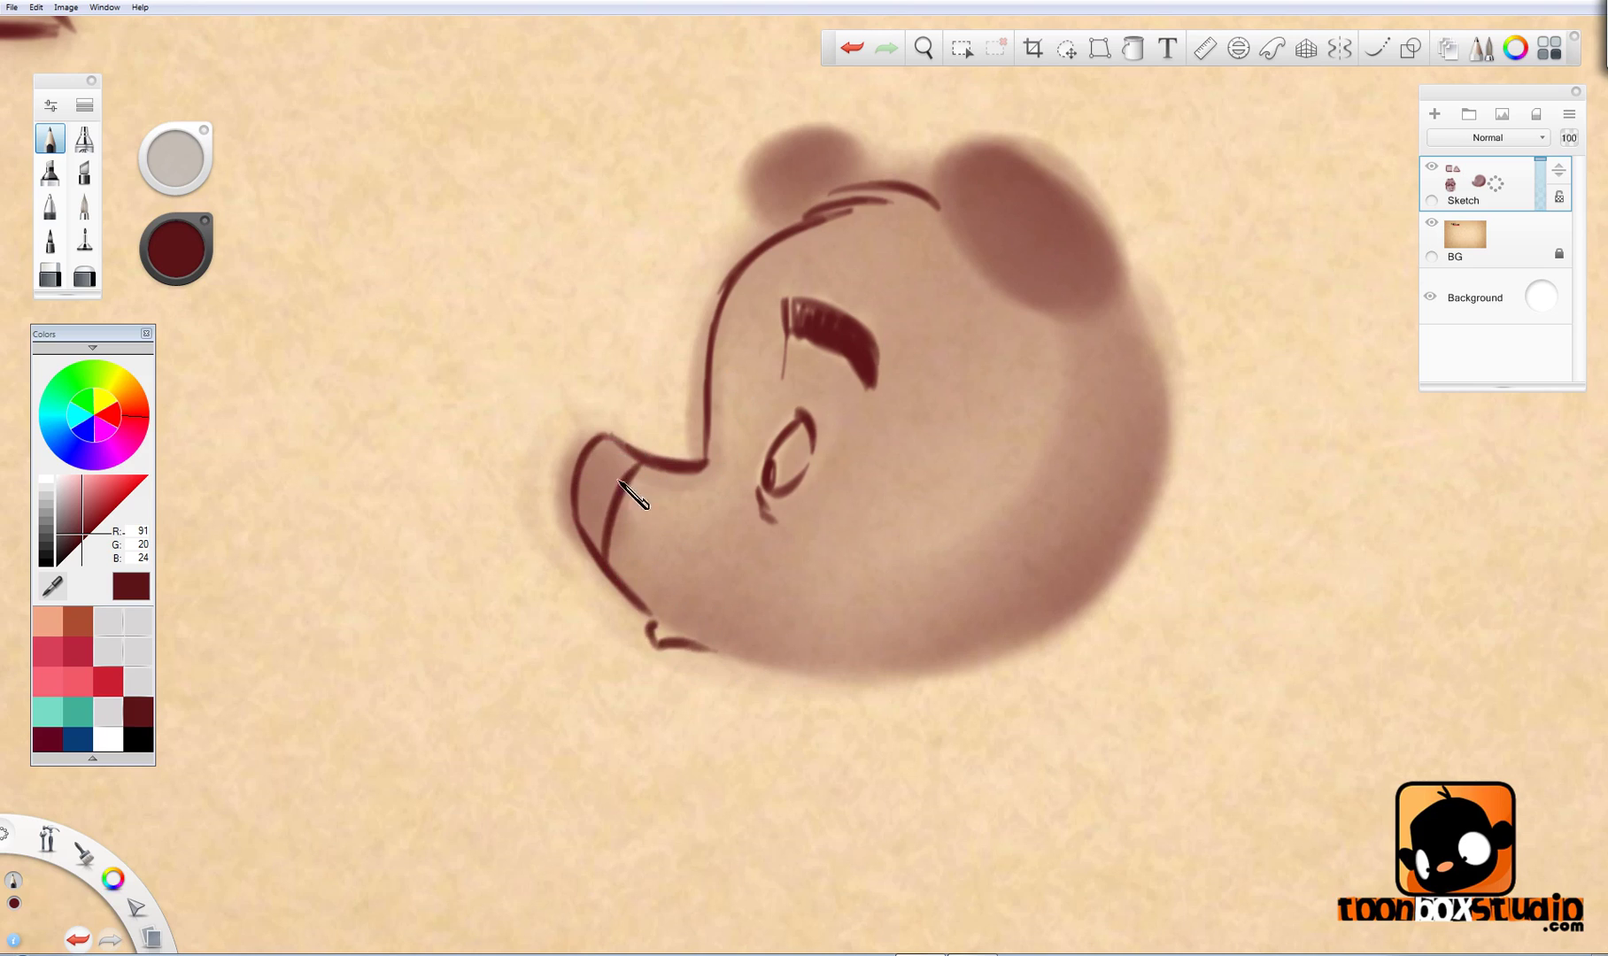
{"action": "mouse_move", "coordinate": [596, 474]}
{"action": "left_mouse_down"}
{"action": "mouse_move", "coordinate": [588, 502]}
{"action": "mouse_move", "coordinate": [611, 489]}
{"action": "left_mouse_up"}
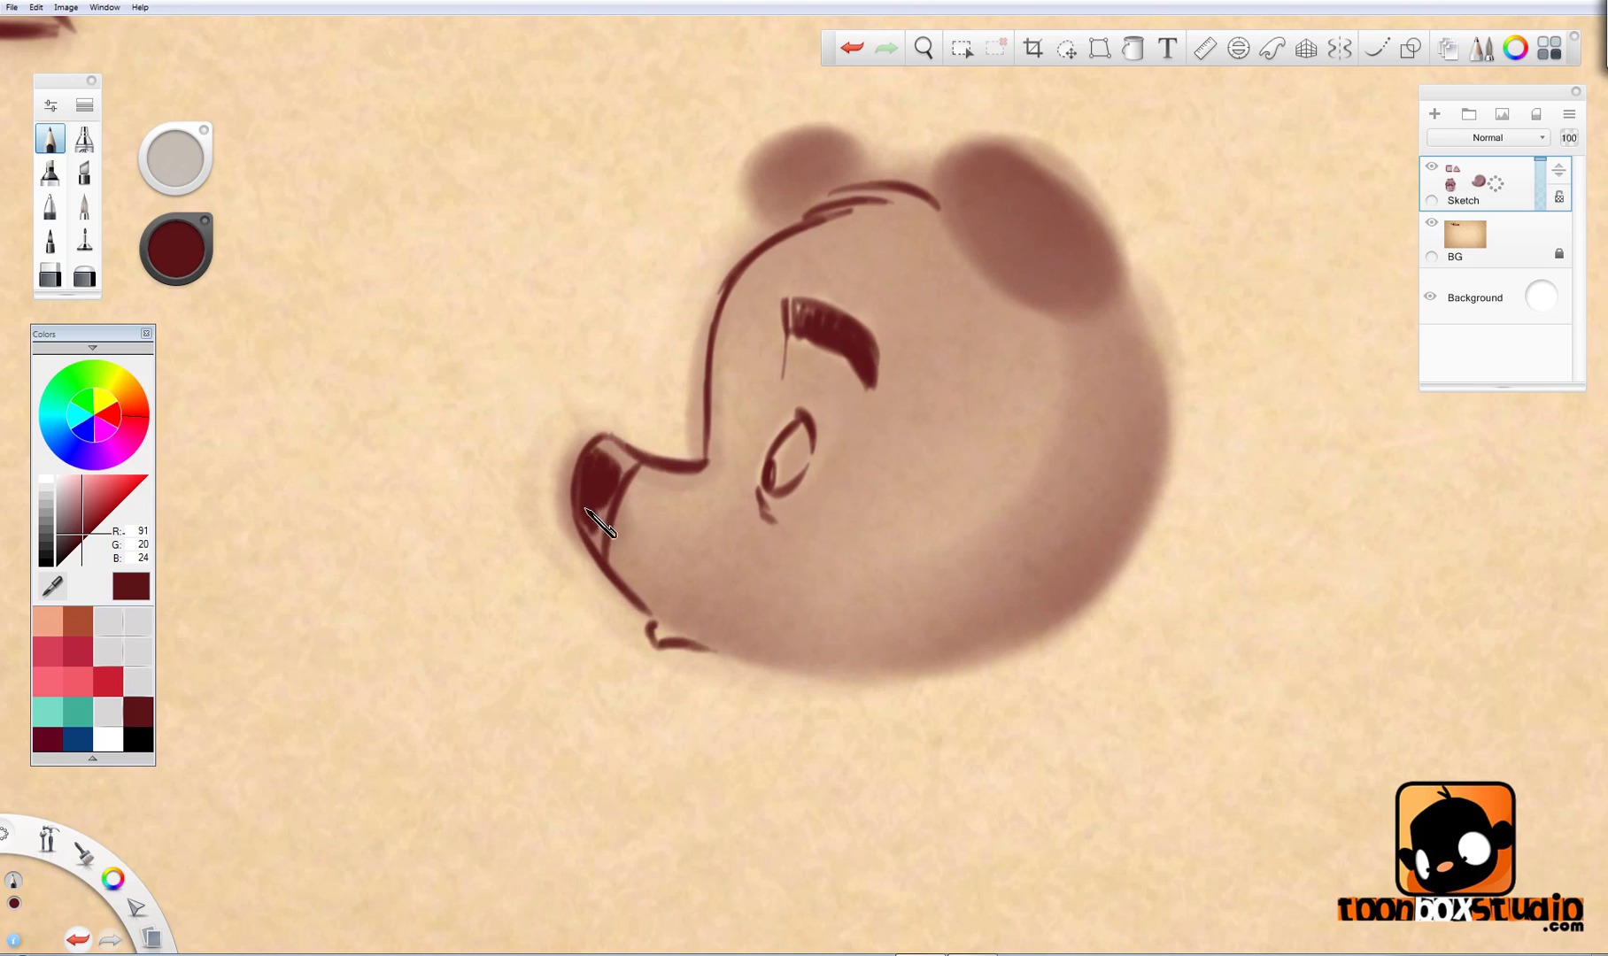
Step: Outline the bear's jaw, the back of the head and both ears with the Pencil
{"action": "left_click_drag", "start_coordinate": [734, 662], "coordinate": [926, 666]}
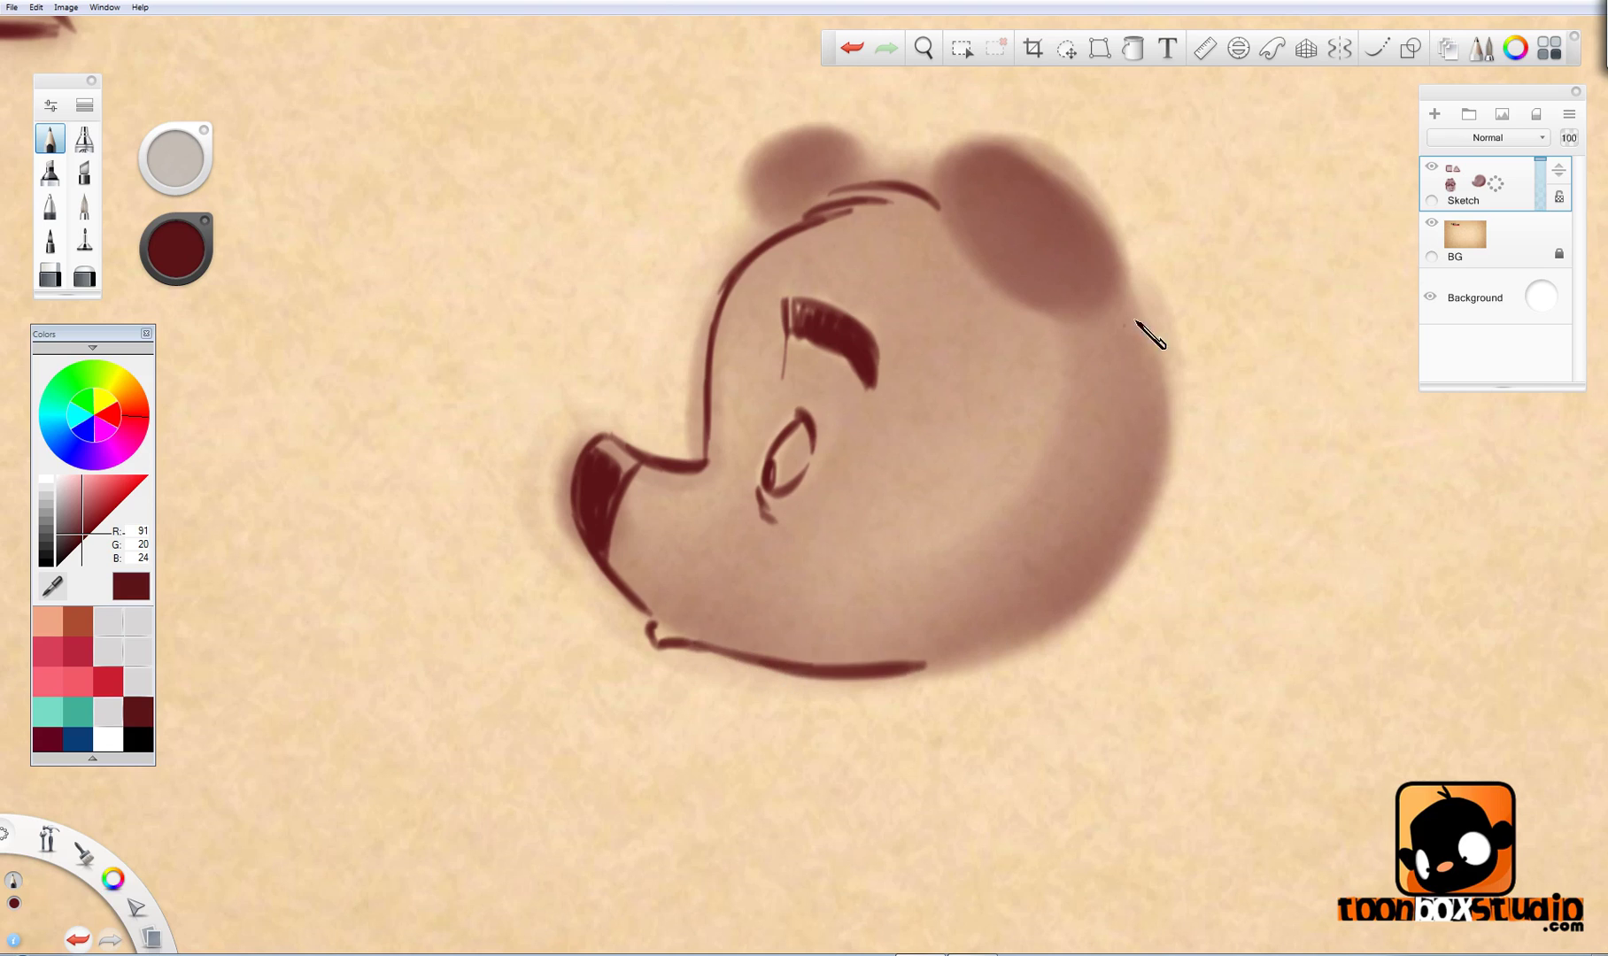
{"action": "mouse_move", "coordinate": [1124, 306]}
{"action": "left_mouse_down"}
{"action": "mouse_move", "coordinate": [1151, 372]}
{"action": "mouse_move", "coordinate": [1155, 487]}
{"action": "mouse_move", "coordinate": [1102, 600]}
{"action": "mouse_move", "coordinate": [944, 666]}
{"action": "left_mouse_up"}
{"action": "mouse_move", "coordinate": [1126, 306]}
{"action": "left_mouse_down"}
{"action": "mouse_move", "coordinate": [1040, 168]}
{"action": "mouse_move", "coordinate": [967, 167]}
{"action": "mouse_move", "coordinate": [971, 214]}
{"action": "mouse_move", "coordinate": [1031, 297]}
{"action": "mouse_move", "coordinate": [1065, 310]}
{"action": "left_mouse_up"}
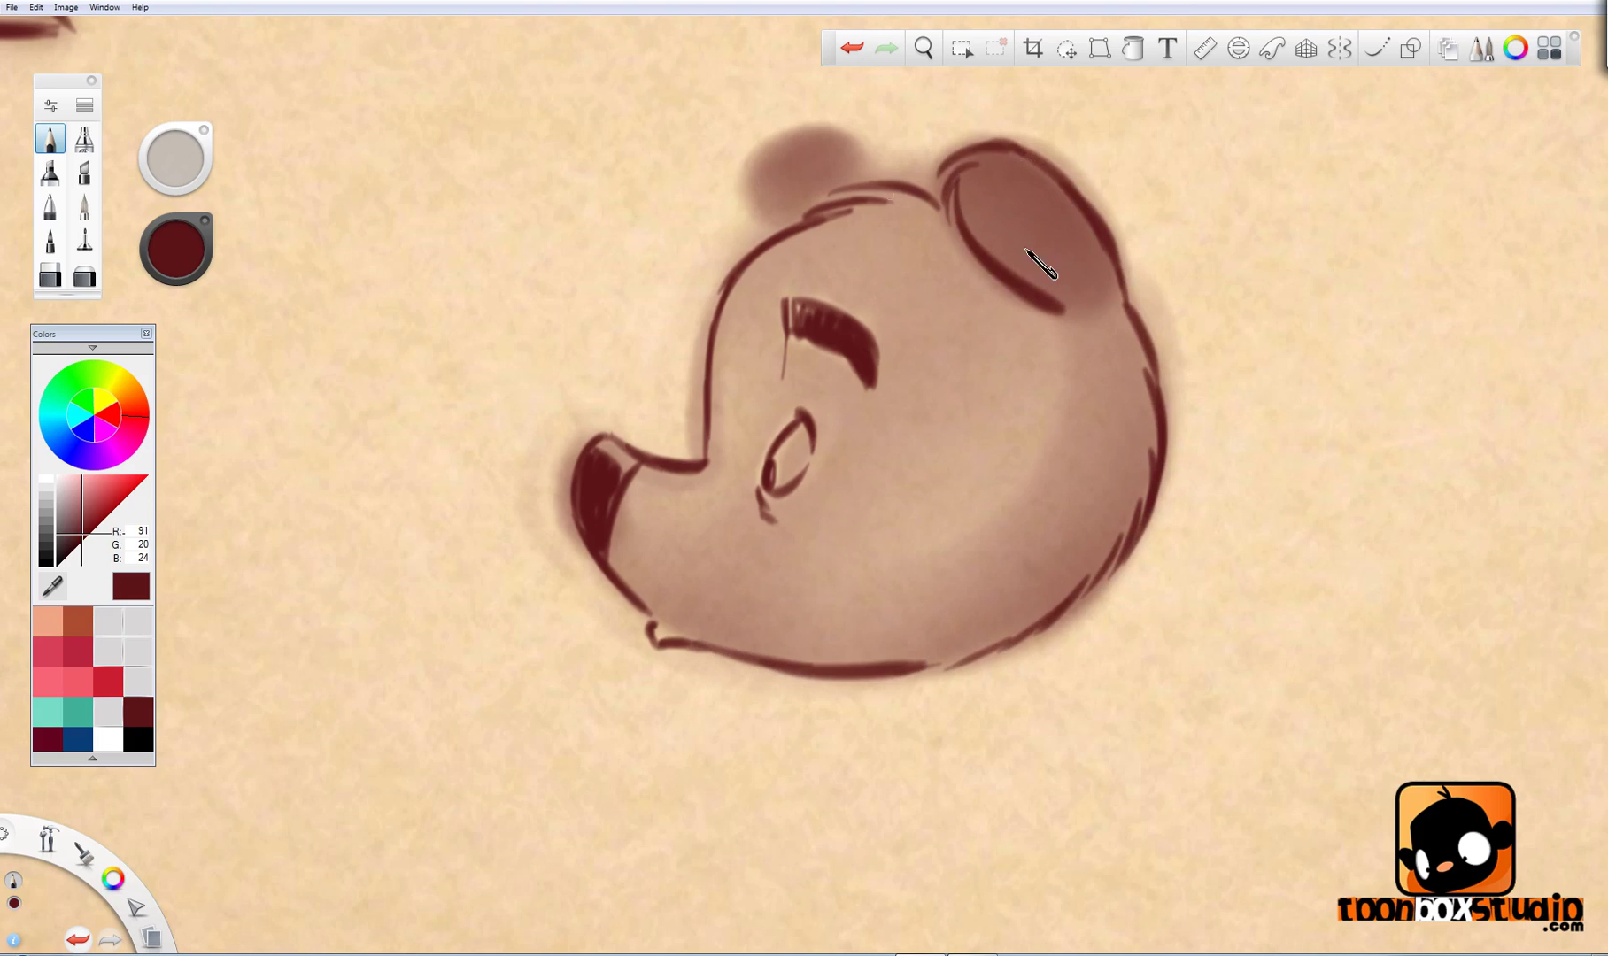
{"action": "mouse_move", "coordinate": [886, 181]}
{"action": "left_mouse_down"}
{"action": "mouse_move", "coordinate": [805, 137]}
{"action": "mouse_move", "coordinate": [742, 168]}
{"action": "mouse_move", "coordinate": [772, 214]}
{"action": "left_mouse_up"}
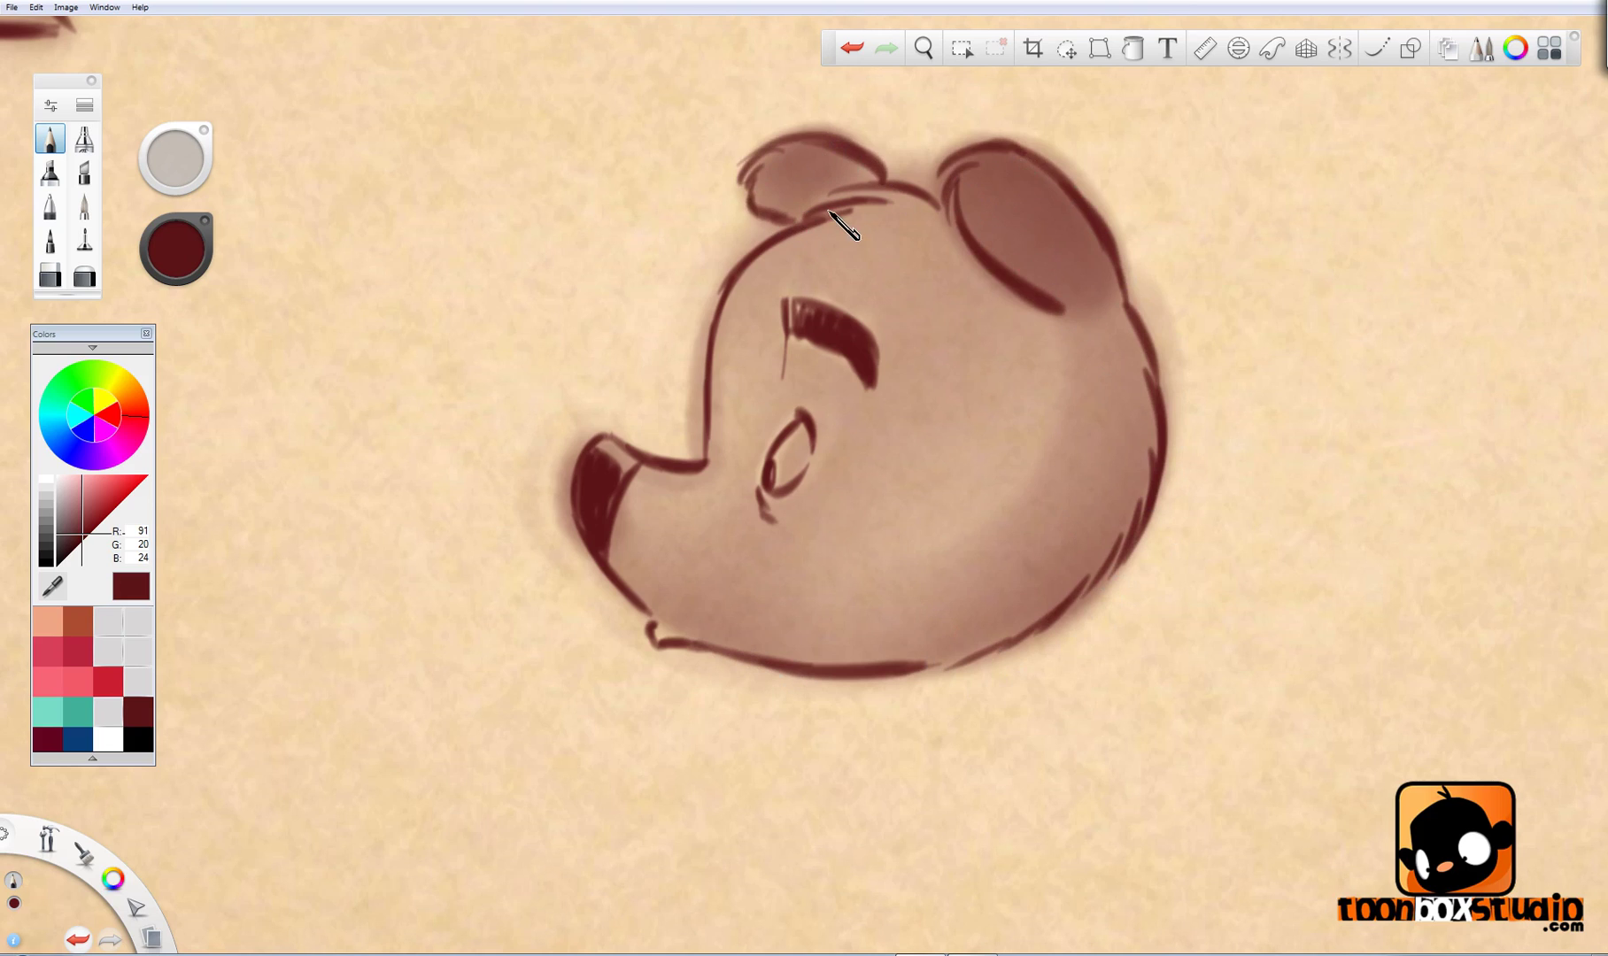
Step: Paint a dark bent-leg silhouette with a rounded hip in the empty upper-right area of the canvas using the Paintbrush
{"action": "key", "text": "space"}
{"action": "mouse_move", "coordinate": [904, 494]}
{"action": "left_mouse_down"}
{"action": "mouse_move", "coordinate": [864, 756]}
{"action": "mouse_move", "coordinate": [886, 676]}
{"action": "left_mouse_up"}
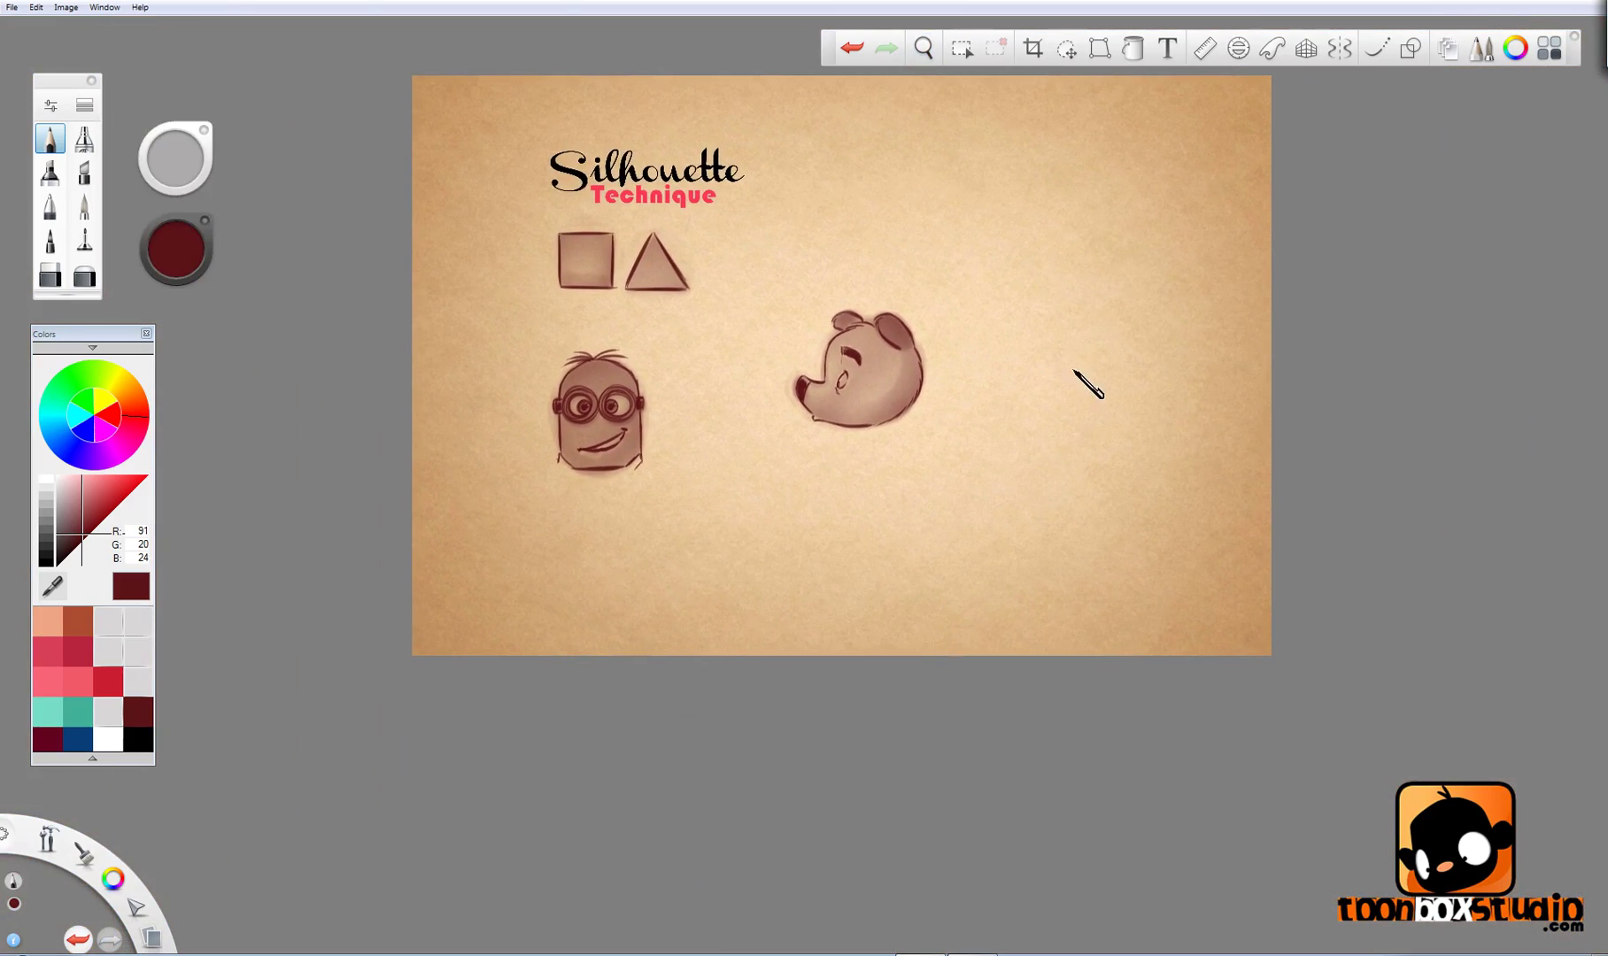
{"action": "key", "text": "space"}
{"action": "left_click_drag", "start_coordinate": [1027, 459], "coordinate": [1112, 733]}
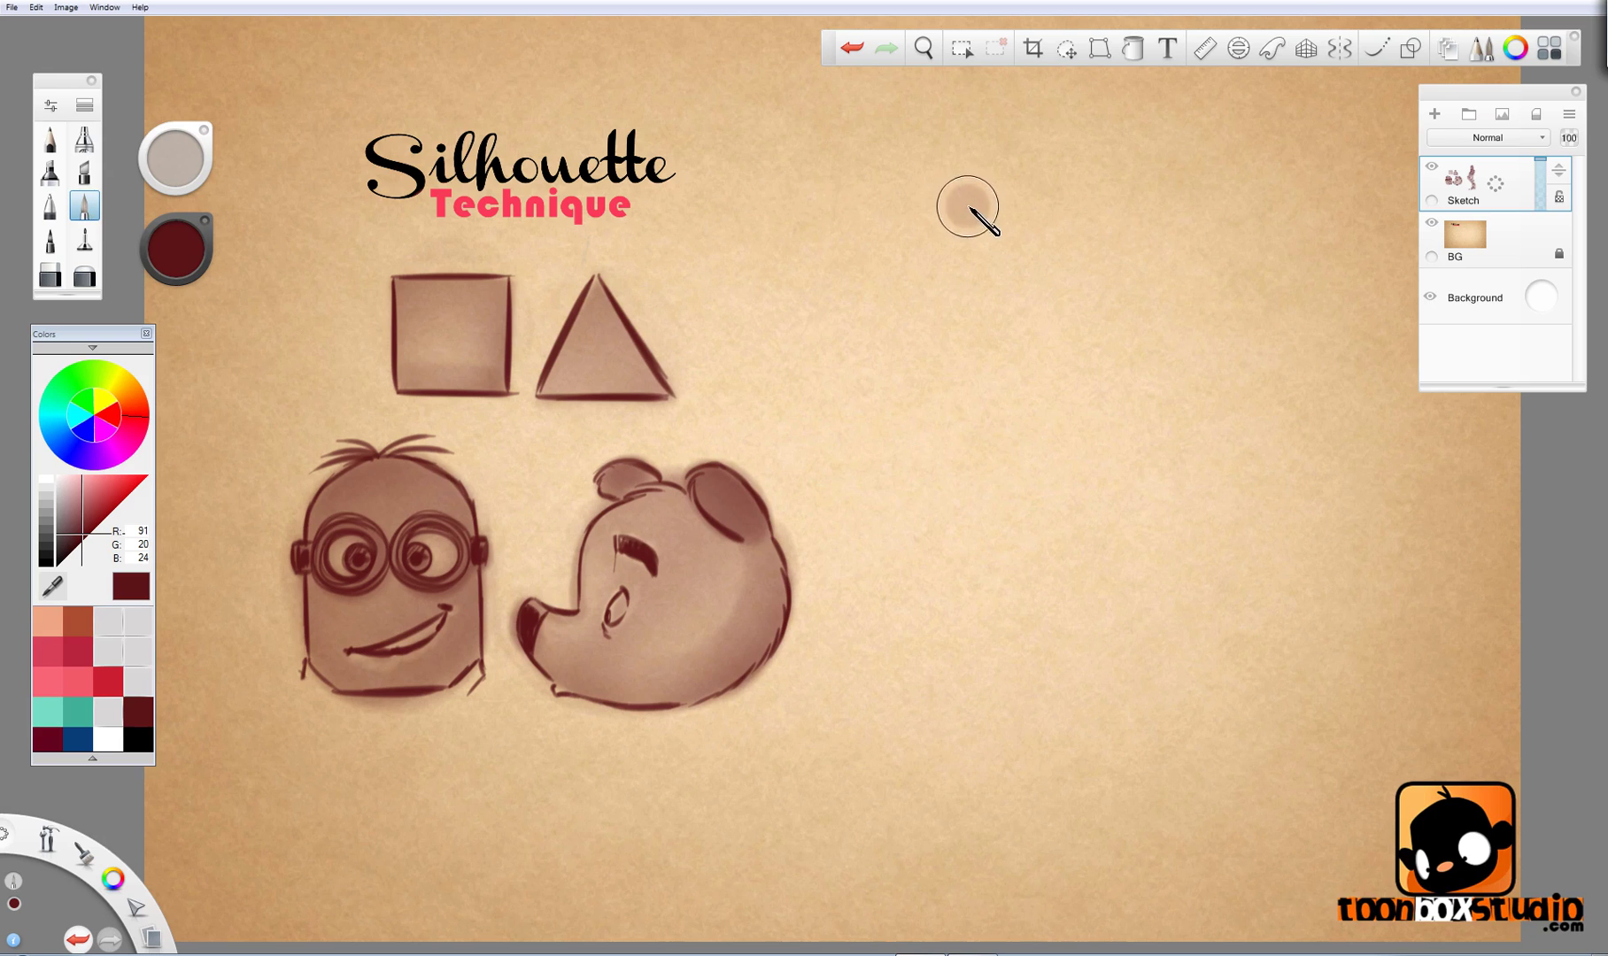
{"action": "mouse_move", "coordinate": [1218, 273]}
{"action": "left_mouse_down"}
{"action": "mouse_move", "coordinate": [1249, 305]}
{"action": "mouse_move", "coordinate": [1229, 312]}
{"action": "mouse_move", "coordinate": [1141, 239]}
{"action": "mouse_move", "coordinate": [1178, 266]}
{"action": "mouse_move", "coordinate": [1113, 237]}
{"action": "mouse_move", "coordinate": [1196, 294]}
{"action": "mouse_move", "coordinate": [1010, 206]}
{"action": "mouse_move", "coordinate": [901, 334]}
{"action": "mouse_move", "coordinate": [919, 306]}
{"action": "mouse_move", "coordinate": [854, 319]}
{"action": "mouse_move", "coordinate": [970, 241]}
{"action": "mouse_move", "coordinate": [789, 390]}
{"action": "mouse_move", "coordinate": [879, 351]}
{"action": "mouse_move", "coordinate": [977, 232]}
{"action": "mouse_move", "coordinate": [1265, 259]}
{"action": "mouse_move", "coordinate": [1253, 238]}
{"action": "mouse_move", "coordinate": [1239, 316]}
{"action": "mouse_move", "coordinate": [1248, 293]}
{"action": "mouse_move", "coordinate": [1228, 305]}
{"action": "left_mouse_up"}
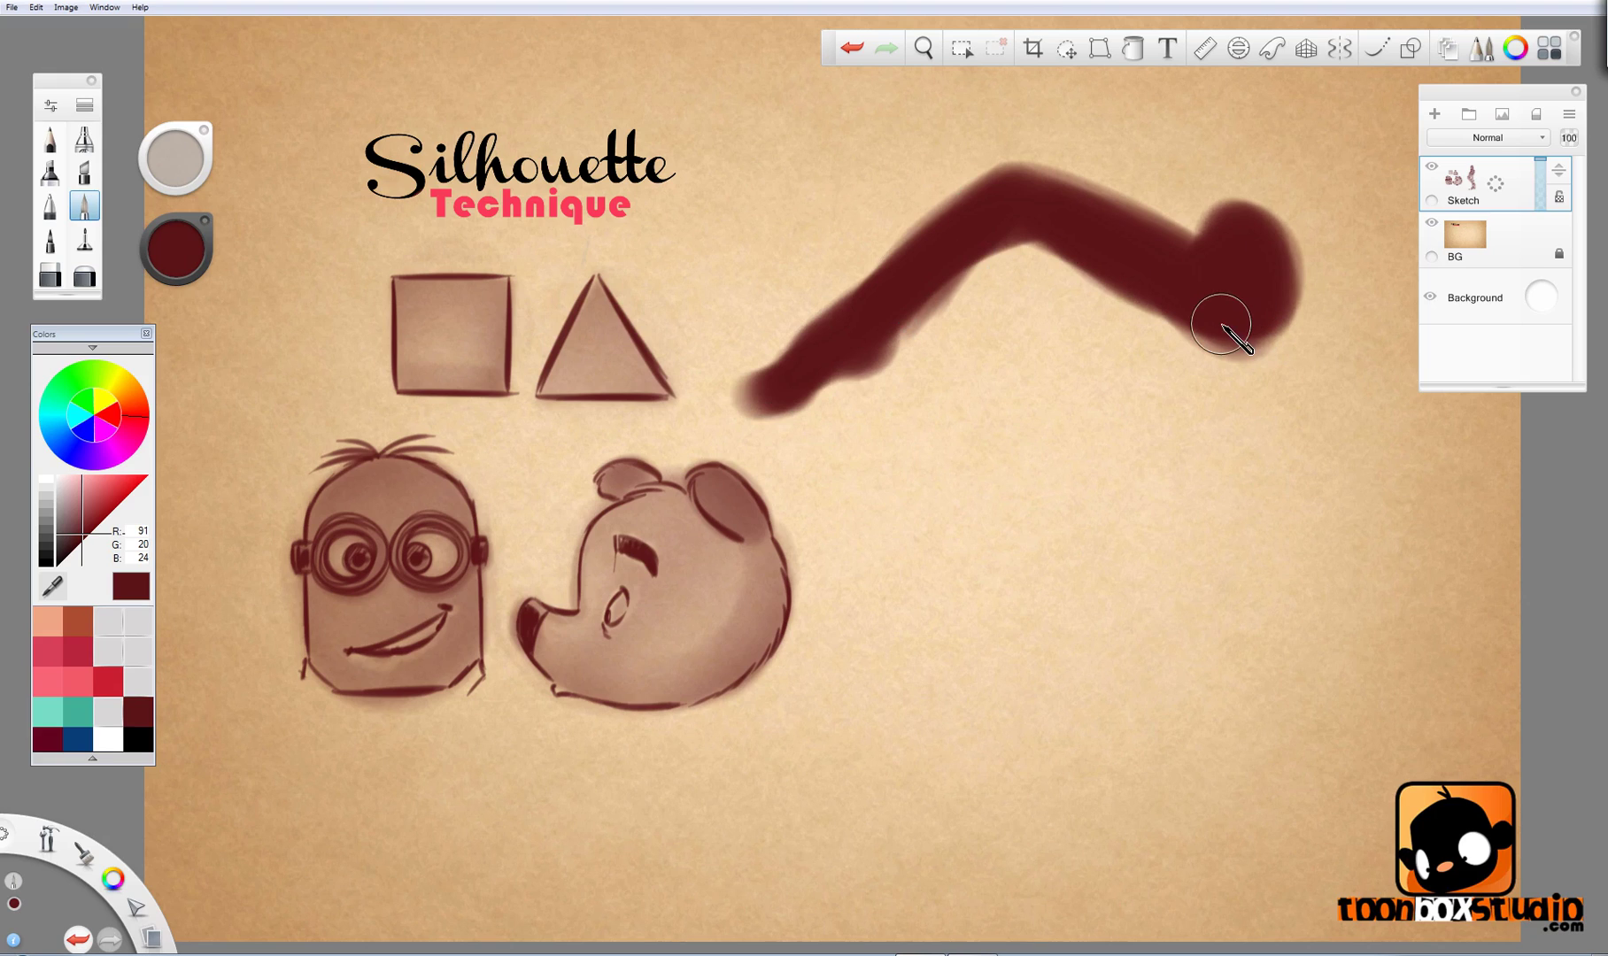
Step: Carve the bent leg's contours with the Soft Eraser, and repaint the back of the upper calf with the Paintbrush
{"action": "left_click", "coordinate": [84, 277]}
{"action": "left_click_drag", "start_coordinate": [940, 354], "coordinate": [467, 869]}
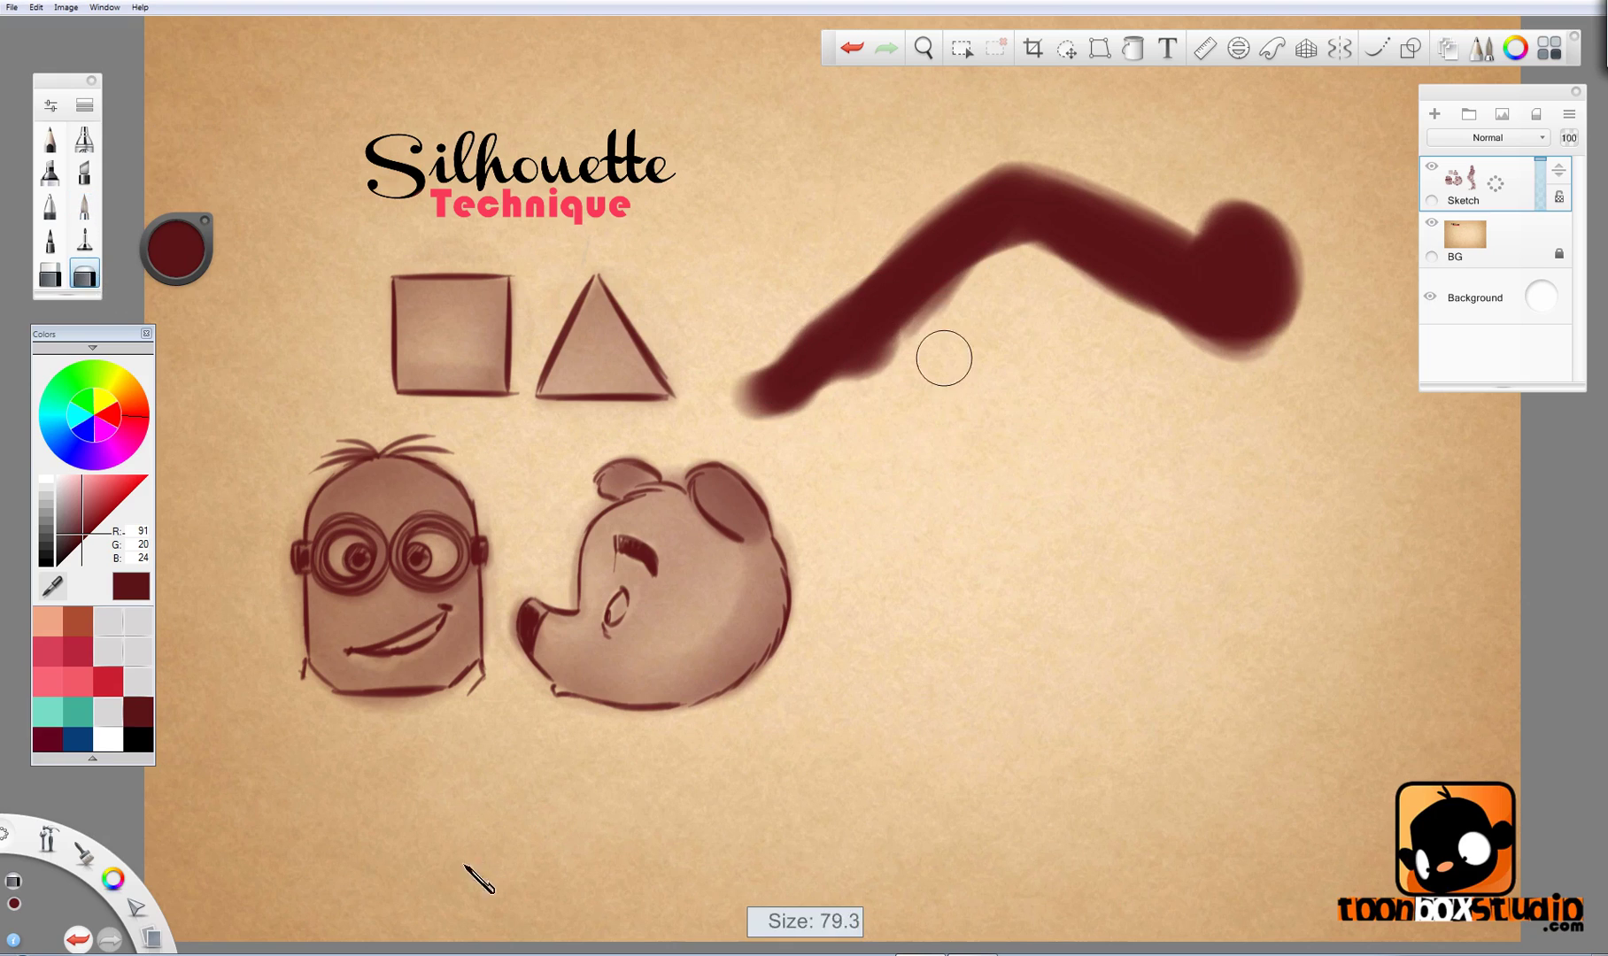
{"action": "left_click_drag", "start_coordinate": [916, 341], "coordinate": [883, 467]}
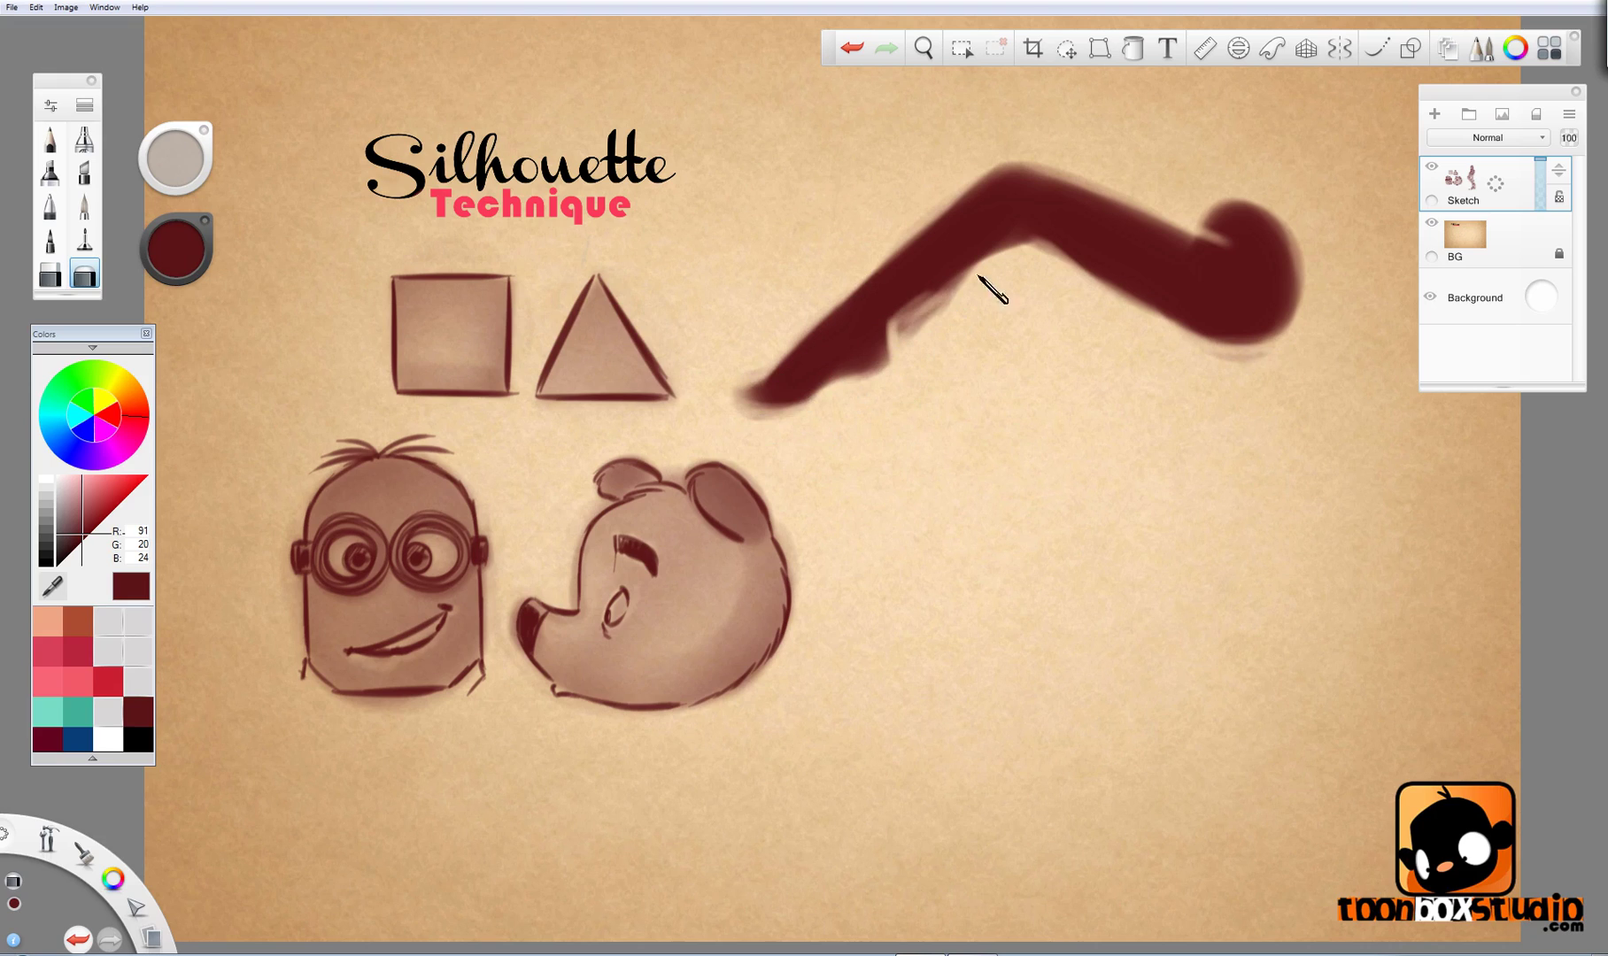
{"action": "key", "text": "e"}
{"action": "mouse_move", "coordinate": [972, 235]}
{"action": "left_mouse_down"}
{"action": "mouse_move", "coordinate": [998, 245]}
{"action": "mouse_move", "coordinate": [998, 229]}
{"action": "left_mouse_up"}
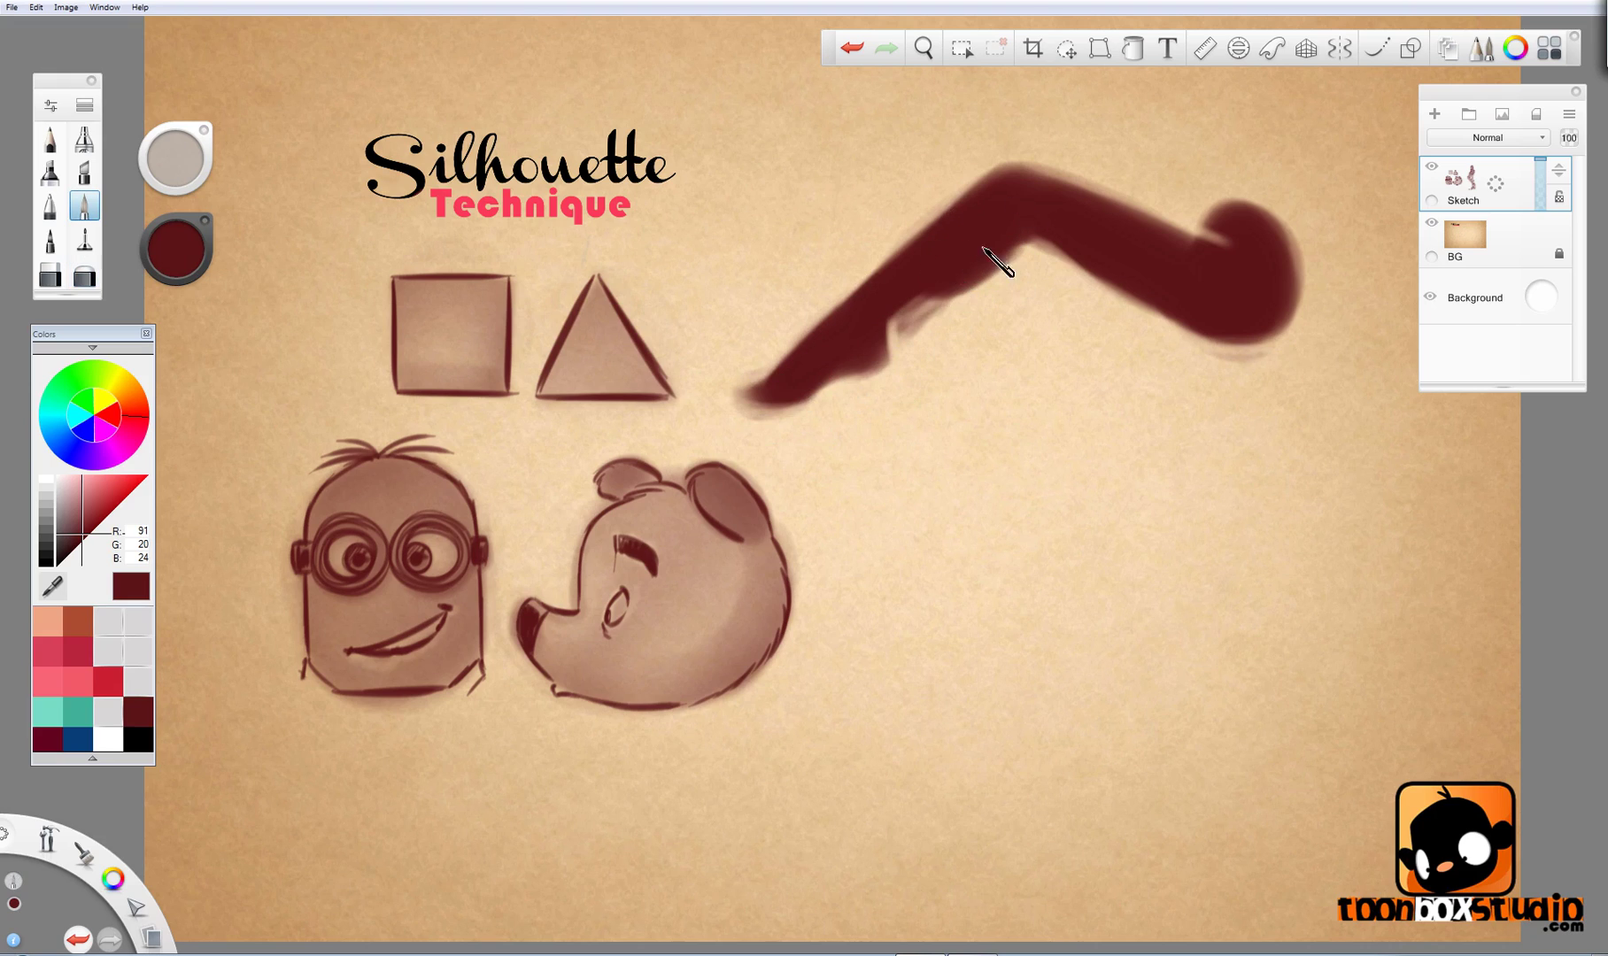
Step: Trim the back of the knee, the calf's underside and the foot's lower edge with the Soft Eraser
{"action": "key", "text": "e"}
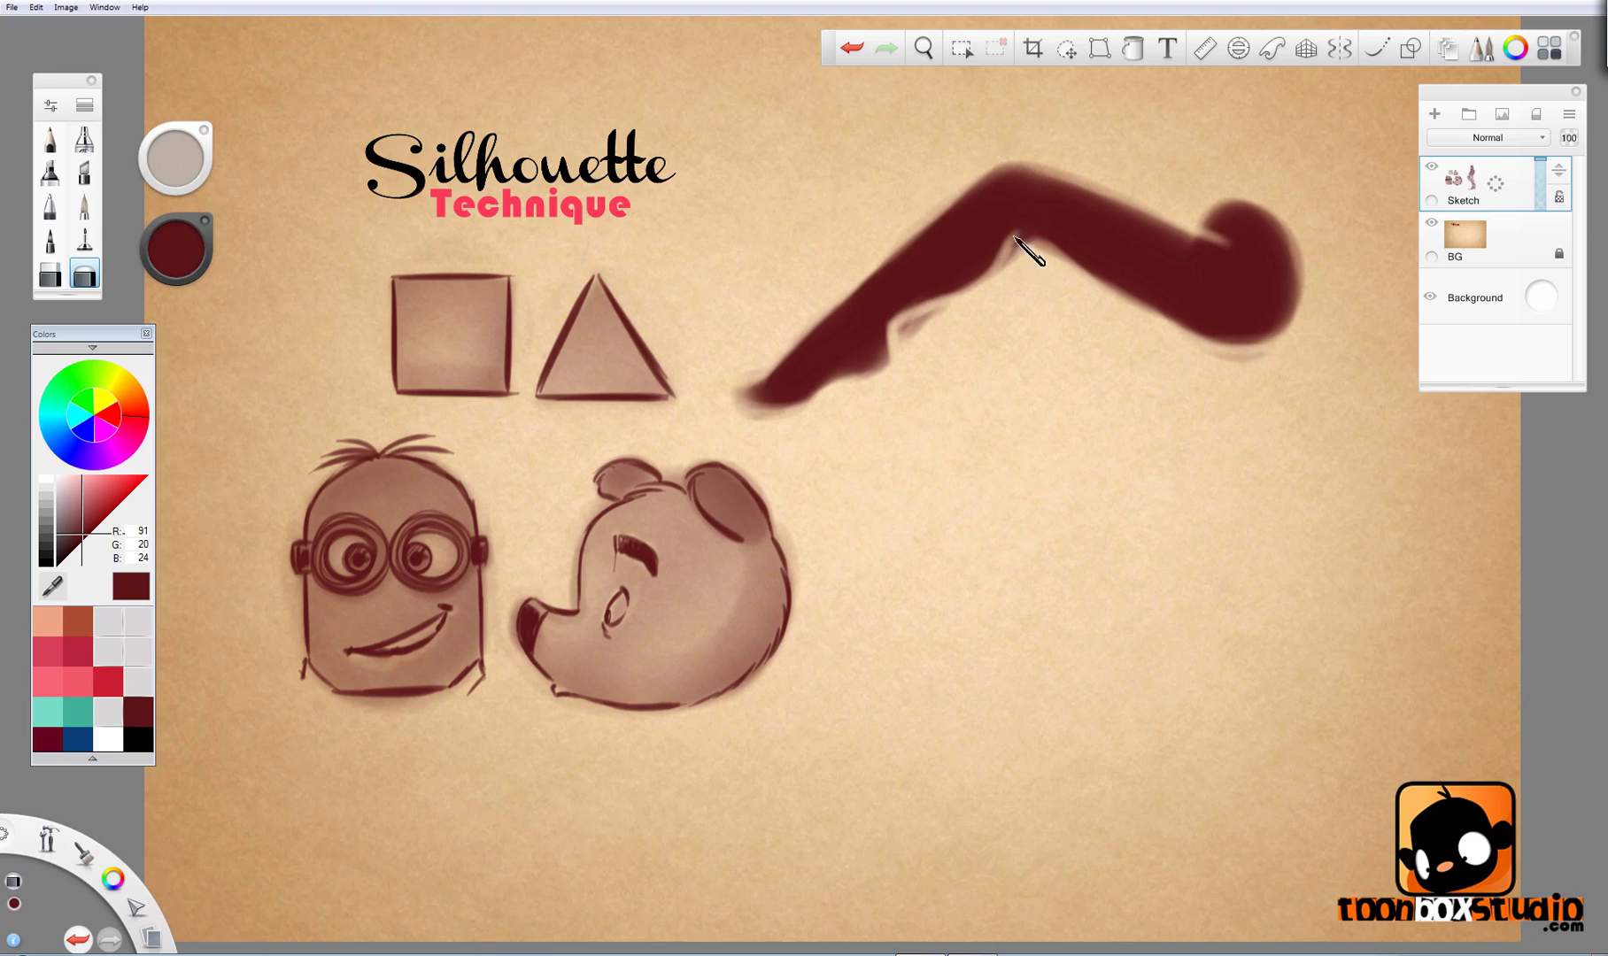
{"action": "left_click_drag", "start_coordinate": [1024, 242], "coordinate": [1074, 274]}
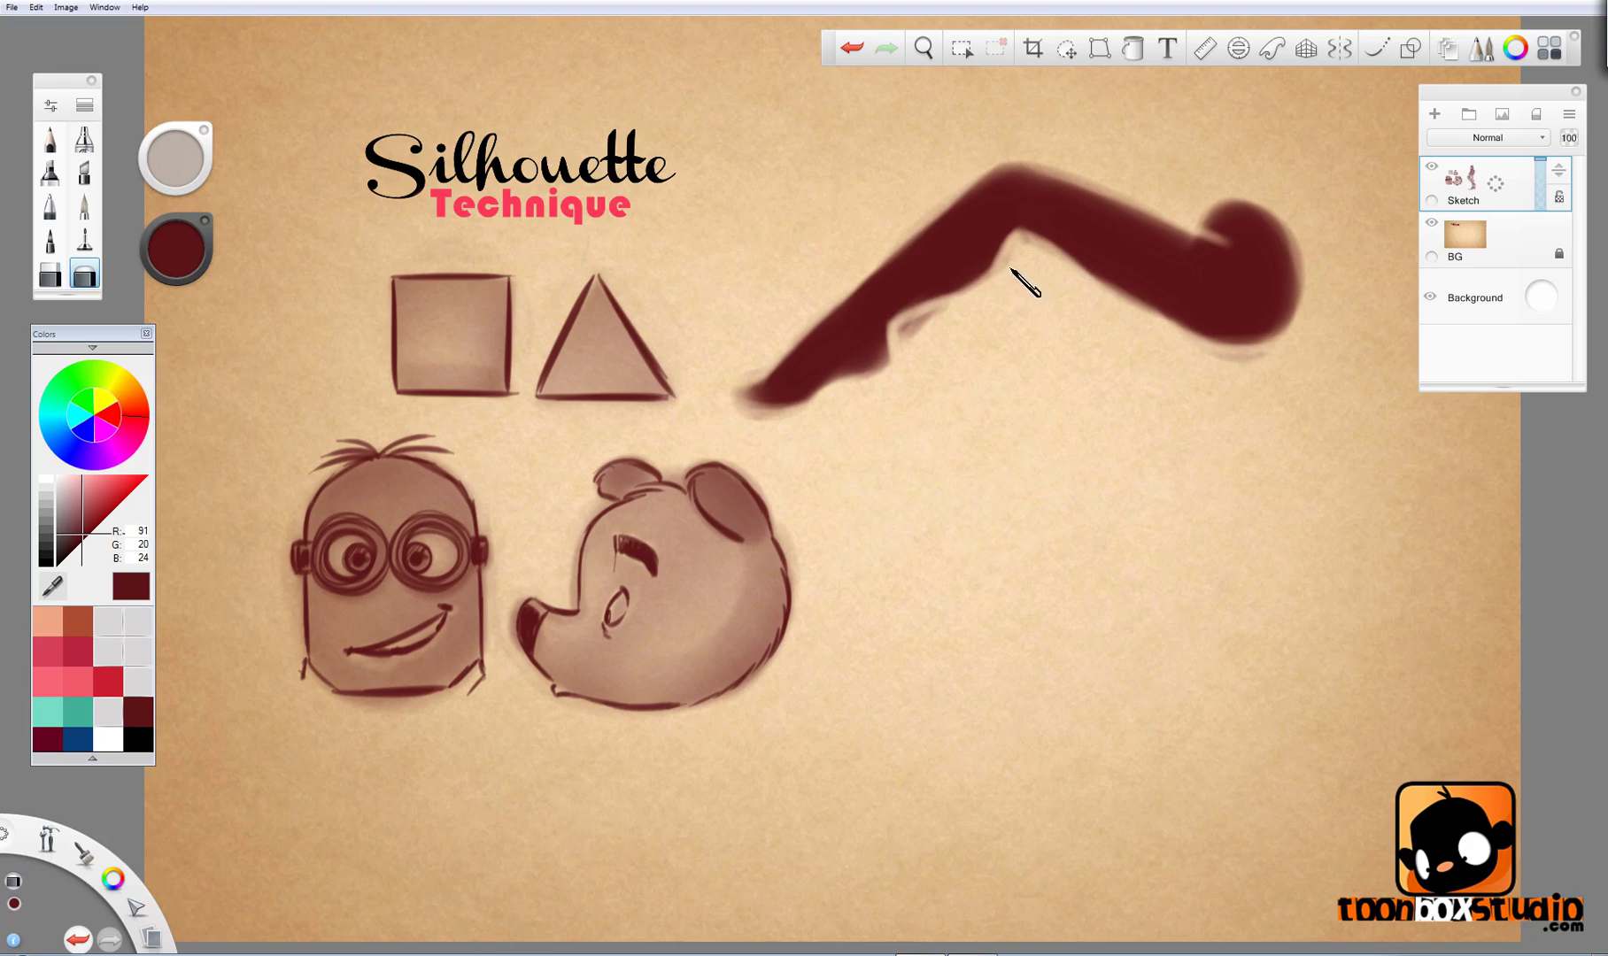
{"action": "left_click_drag", "start_coordinate": [1005, 253], "coordinate": [909, 334]}
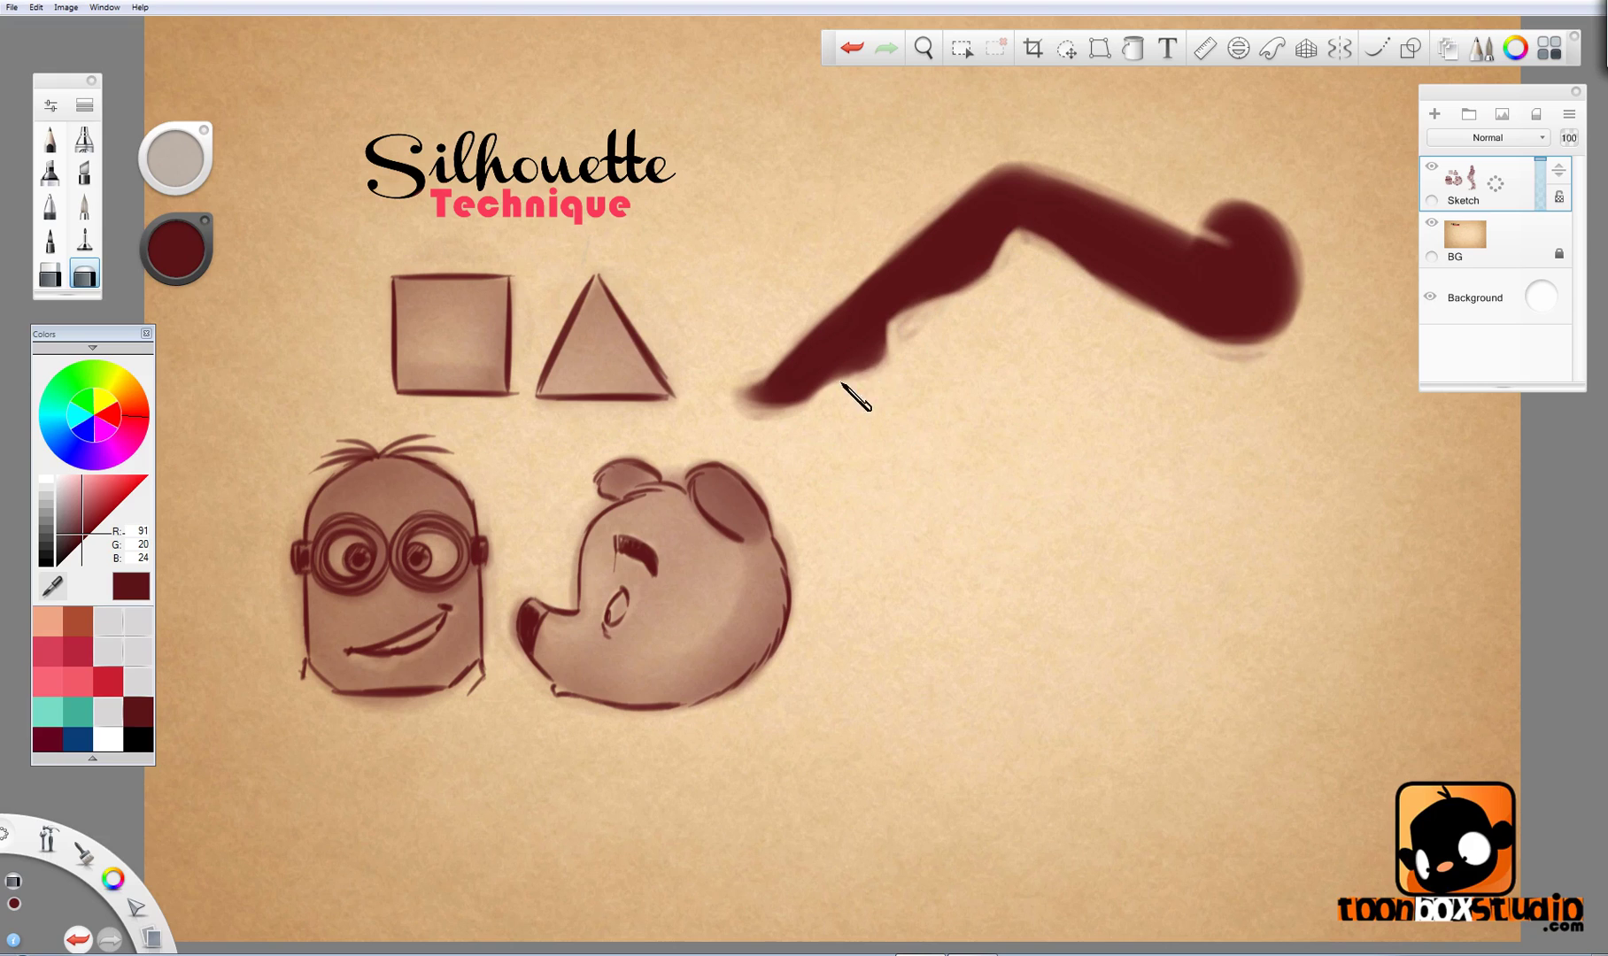
{"action": "left_click_drag", "start_coordinate": [816, 398], "coordinate": [829, 387]}
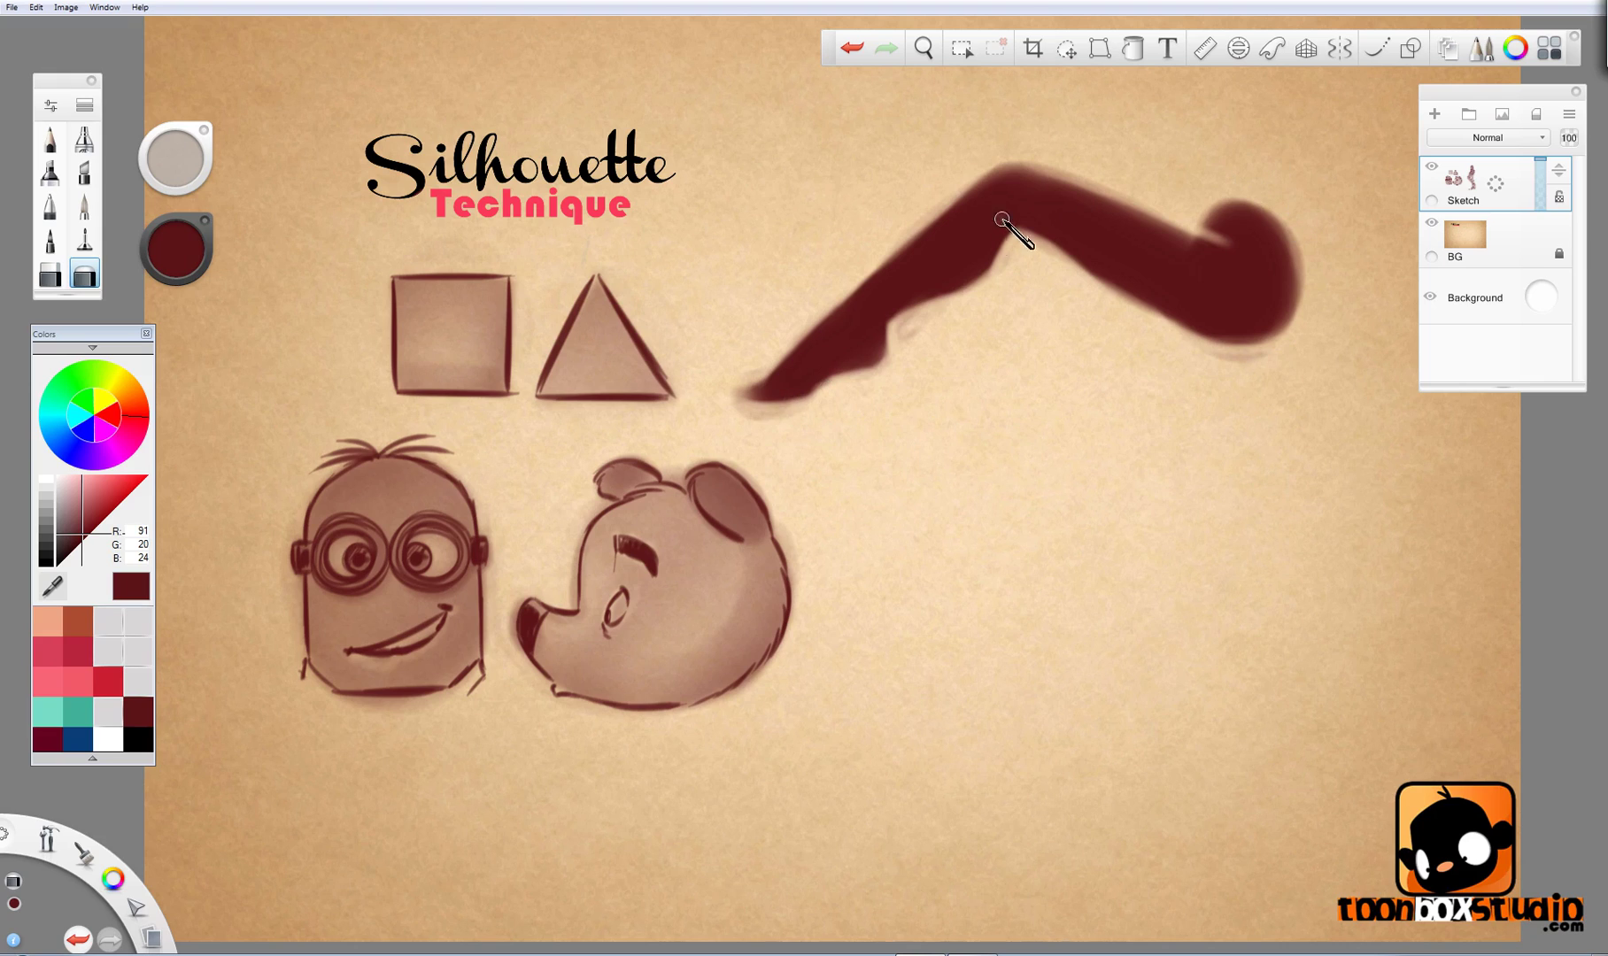
Step: Fill in the hollow behind the knee with dark paint
{"action": "key", "text": "s"}
{"action": "left_click_drag", "start_coordinate": [975, 251], "coordinate": [1000, 229]}
{"action": "key", "text": "s"}
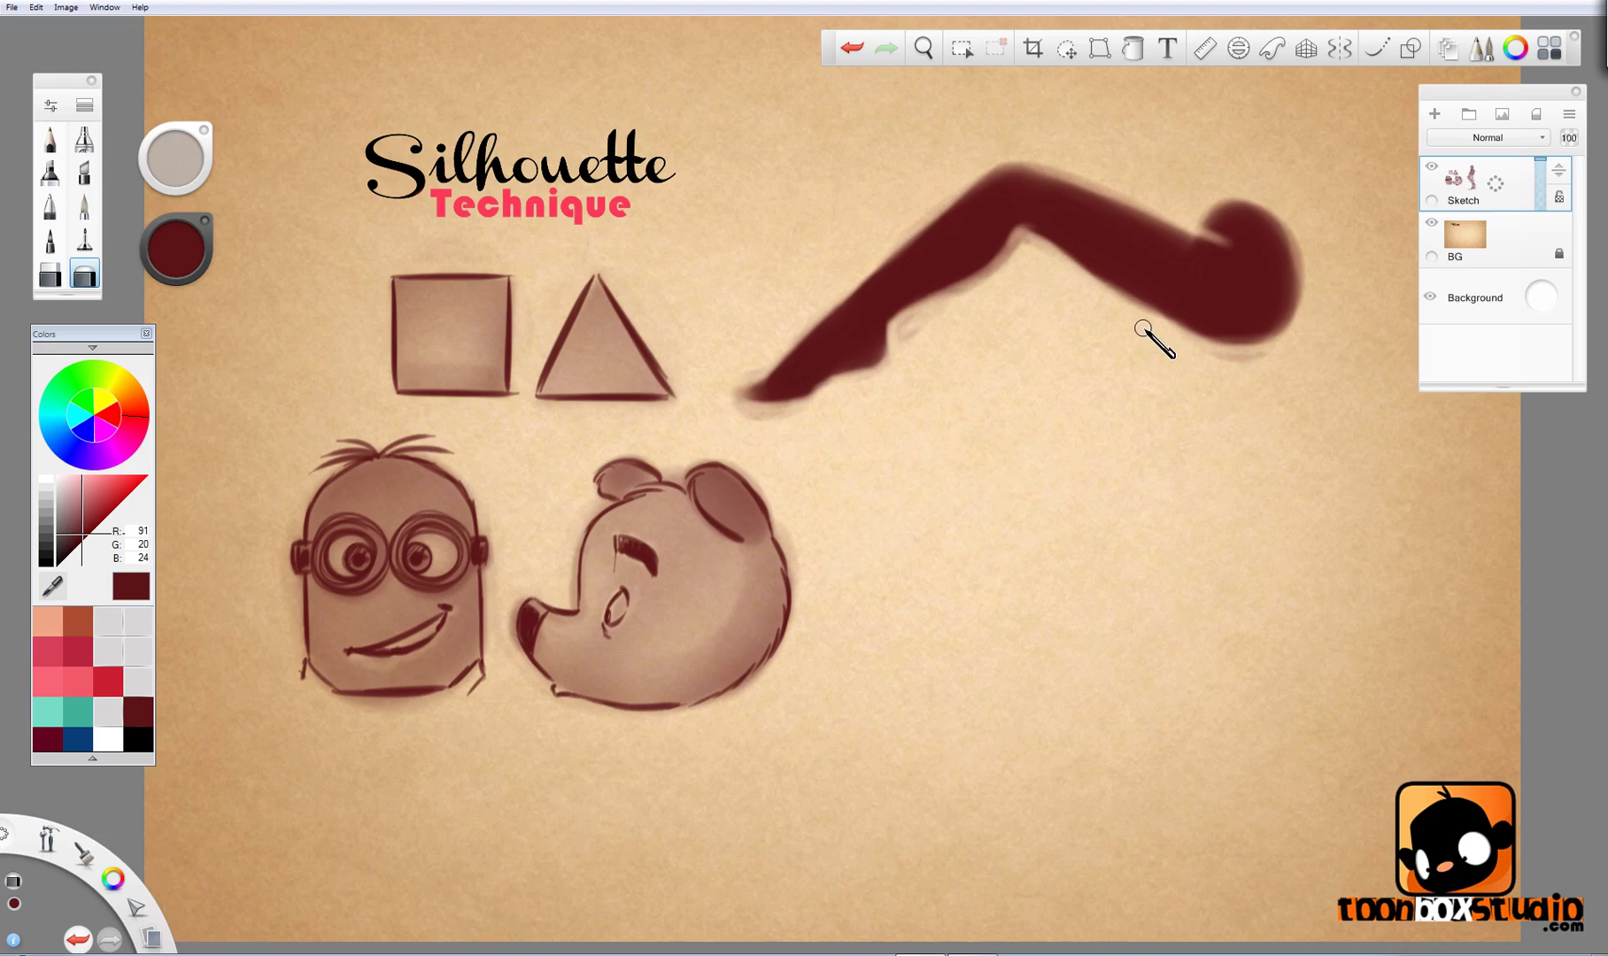
Step: Mark a round heel with a light ring and dark center, and fade the bent leg with the Soft Eraser
{"action": "mouse_move", "coordinate": [865, 314]}
{"action": "left_mouse_down"}
{"action": "mouse_move", "coordinate": [850, 316]}
{"action": "mouse_move", "coordinate": [881, 328]}
{"action": "mouse_move", "coordinate": [881, 351]}
{"action": "left_mouse_up"}
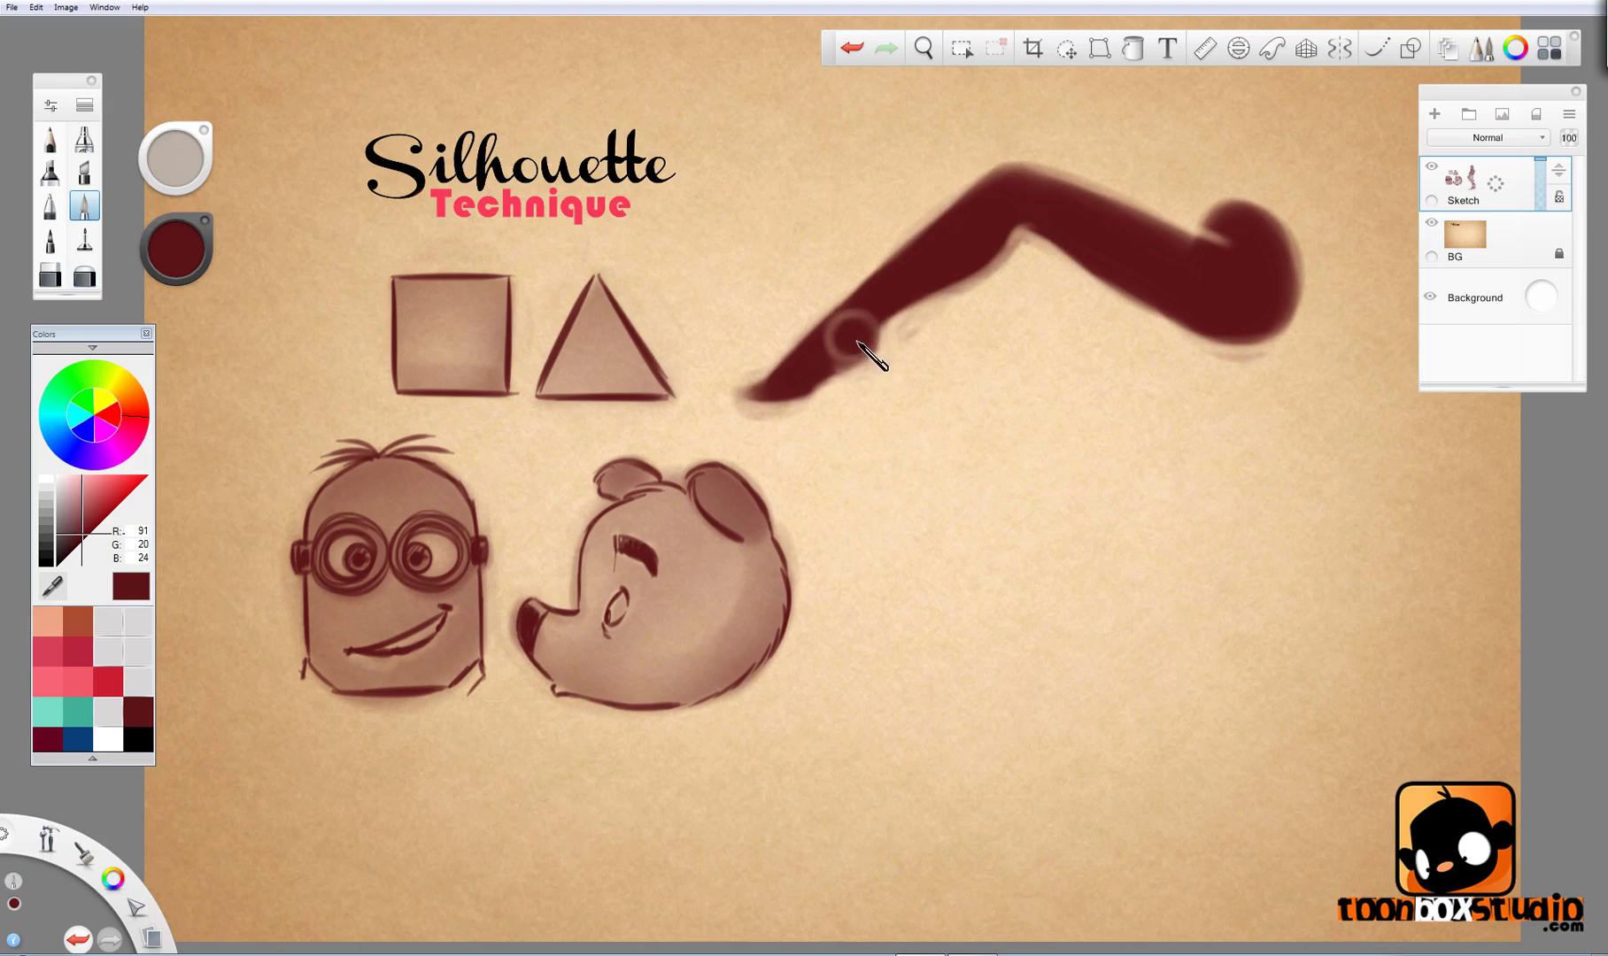
{"action": "mouse_move", "coordinate": [855, 333]}
{"action": "left_mouse_down"}
{"action": "mouse_move", "coordinate": [897, 331]}
{"action": "mouse_move", "coordinate": [1006, 269]}
{"action": "left_mouse_up"}
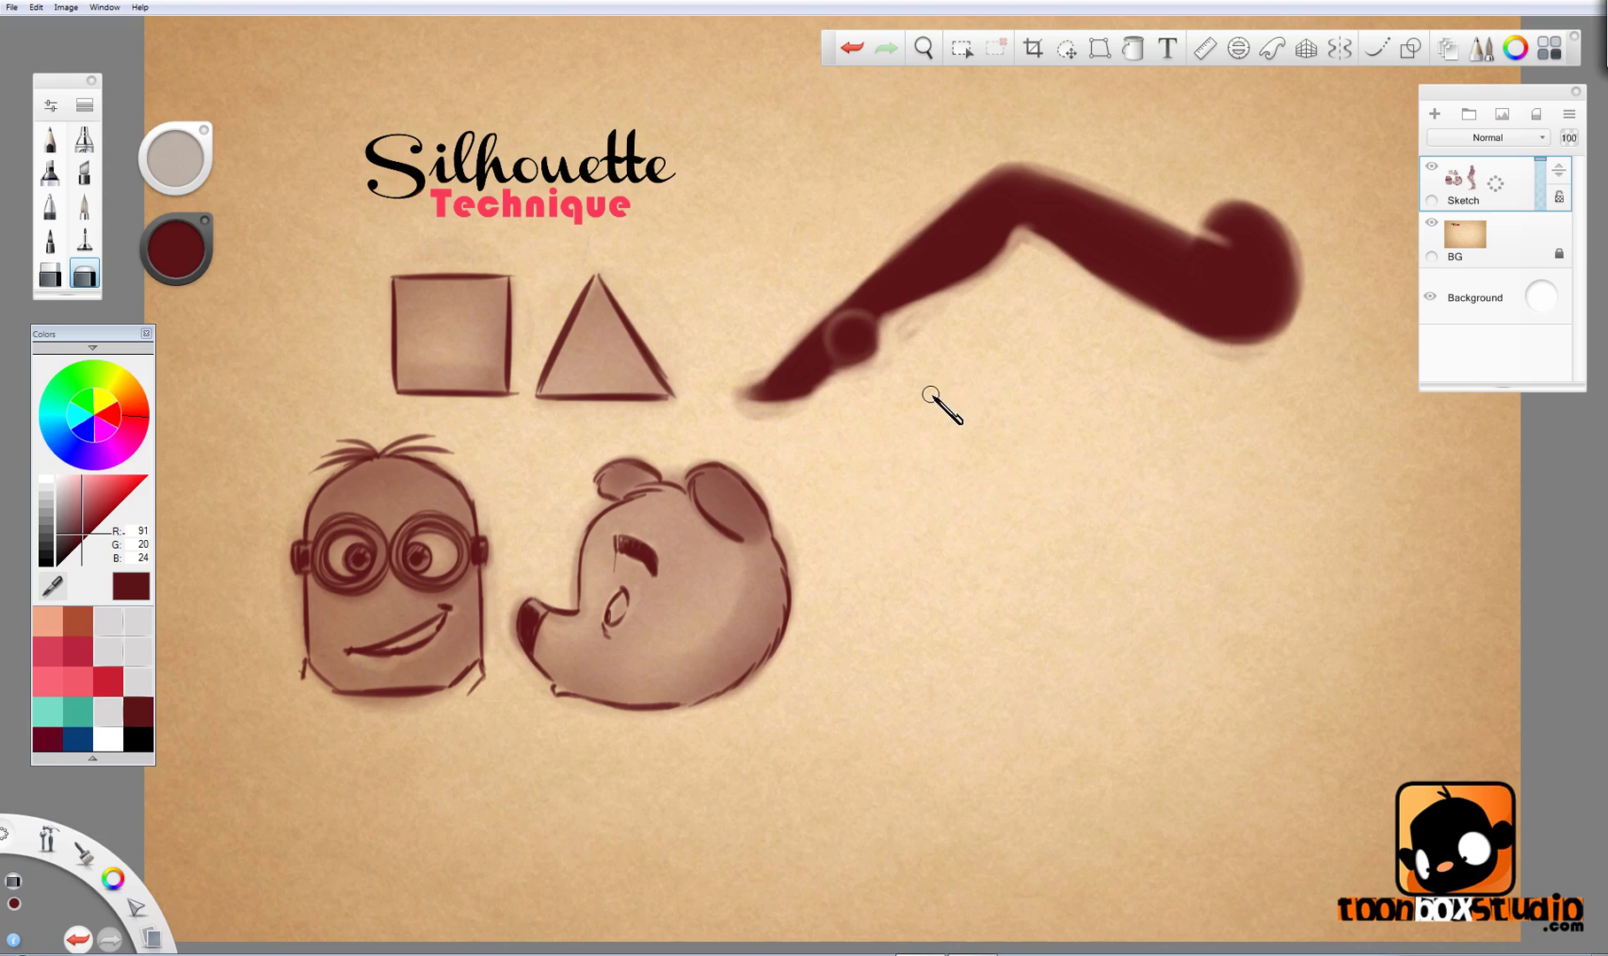
{"action": "mouse_move", "coordinate": [811, 348]}
{"action": "left_mouse_down"}
{"action": "mouse_move", "coordinate": [884, 289]}
{"action": "mouse_move", "coordinate": [1324, 294]}
{"action": "mouse_move", "coordinate": [1312, 321]}
{"action": "left_mouse_up"}
Step: Lasso the faded leg, move it down and toward the canvas's right edge, and hide the layer list
{"action": "key", "text": "l"}
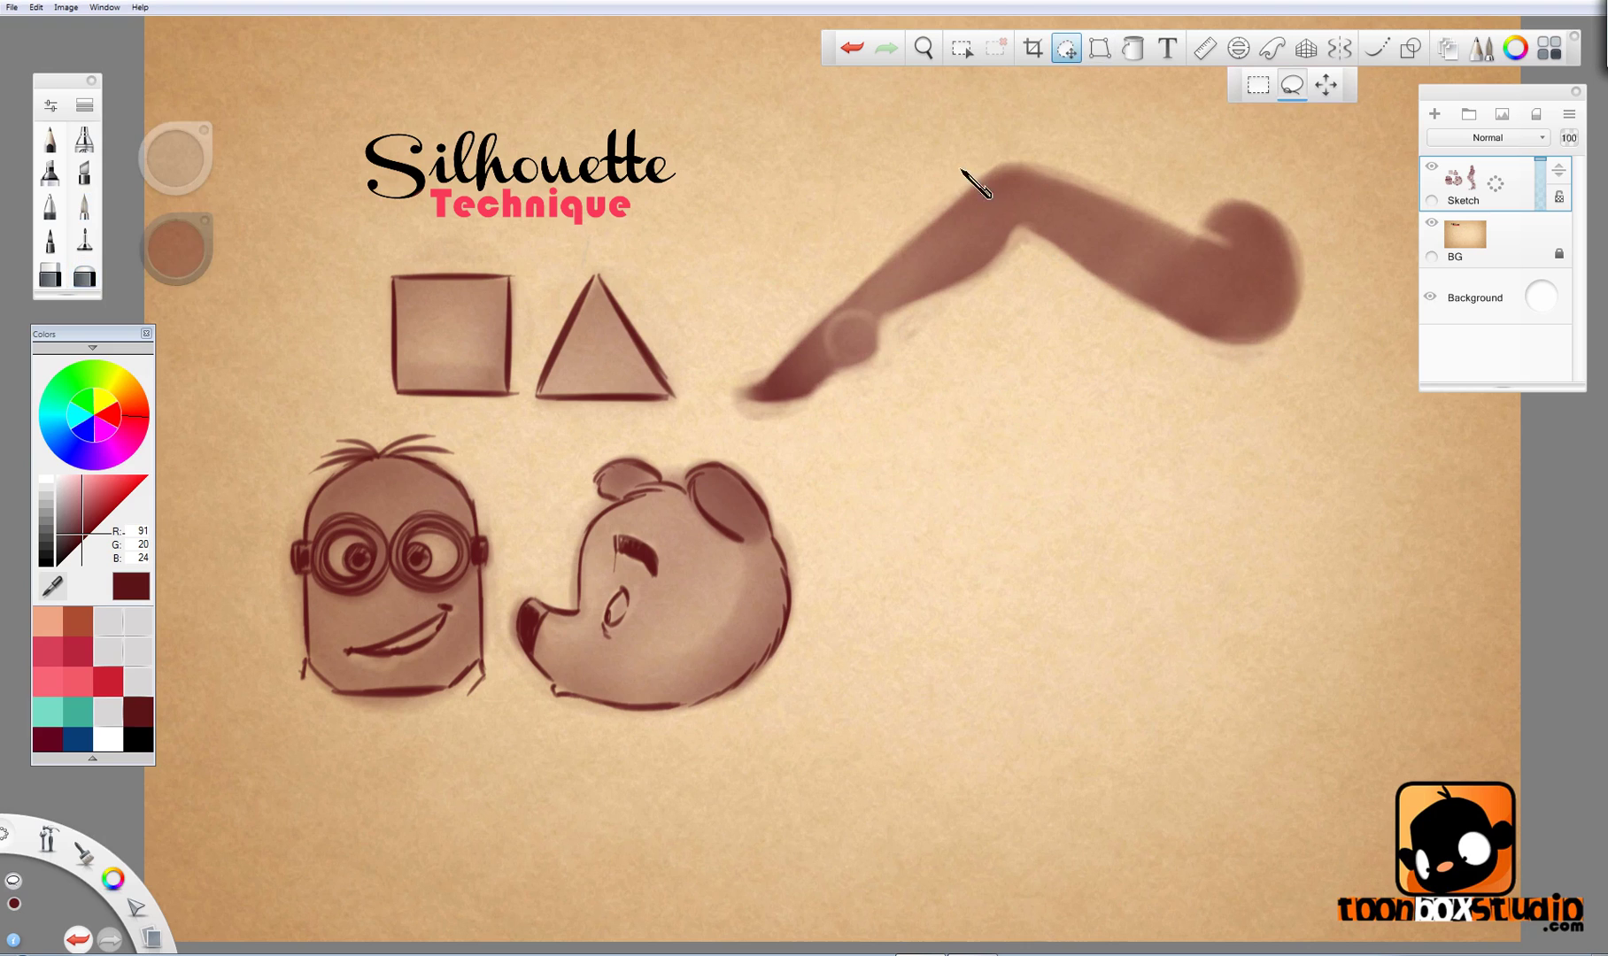
{"action": "mouse_move", "coordinate": [962, 169]}
{"action": "left_mouse_down"}
{"action": "mouse_move", "coordinate": [857, 417]}
{"action": "mouse_move", "coordinate": [1279, 386]}
{"action": "mouse_move", "coordinate": [1143, 125]}
{"action": "mouse_move", "coordinate": [1216, 563]}
{"action": "mouse_move", "coordinate": [1339, 845]}
{"action": "mouse_move", "coordinate": [1317, 874]}
{"action": "mouse_move", "coordinate": [1332, 785]}
{"action": "mouse_move", "coordinate": [1250, 474]}
{"action": "mouse_move", "coordinate": [1271, 584]}
{"action": "left_mouse_up"}
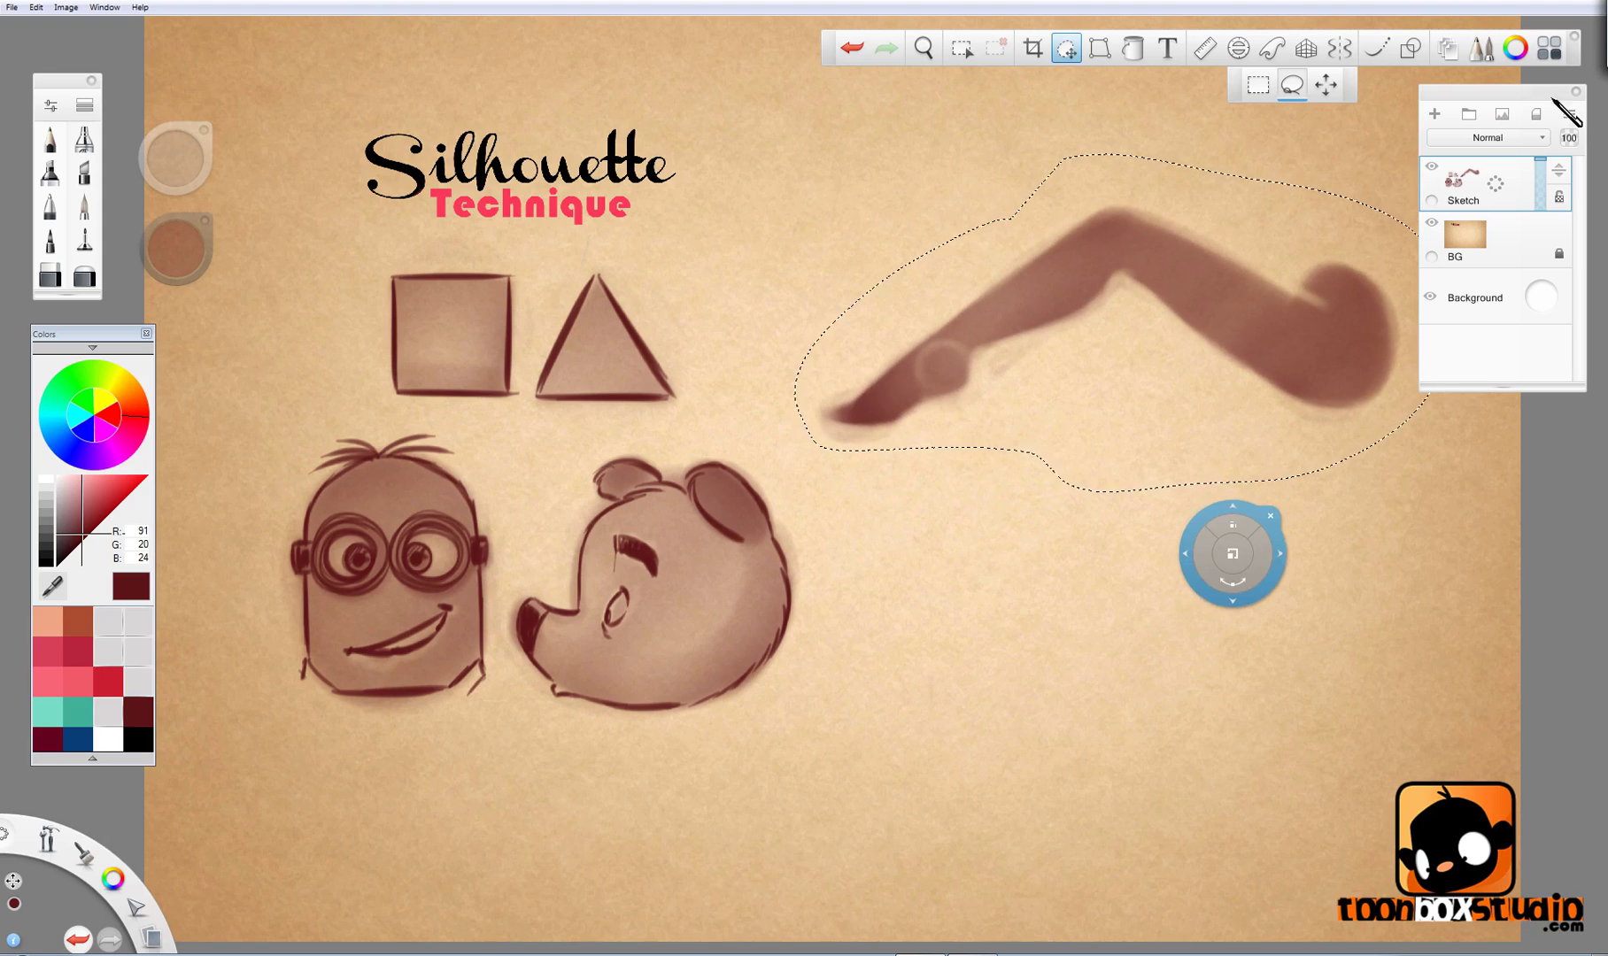
{"action": "left_click", "coordinate": [1576, 92]}
{"action": "left_click_drag", "start_coordinate": [1335, 501], "coordinate": [1355, 522]}
{"action": "left_click", "coordinate": [1387, 430]}
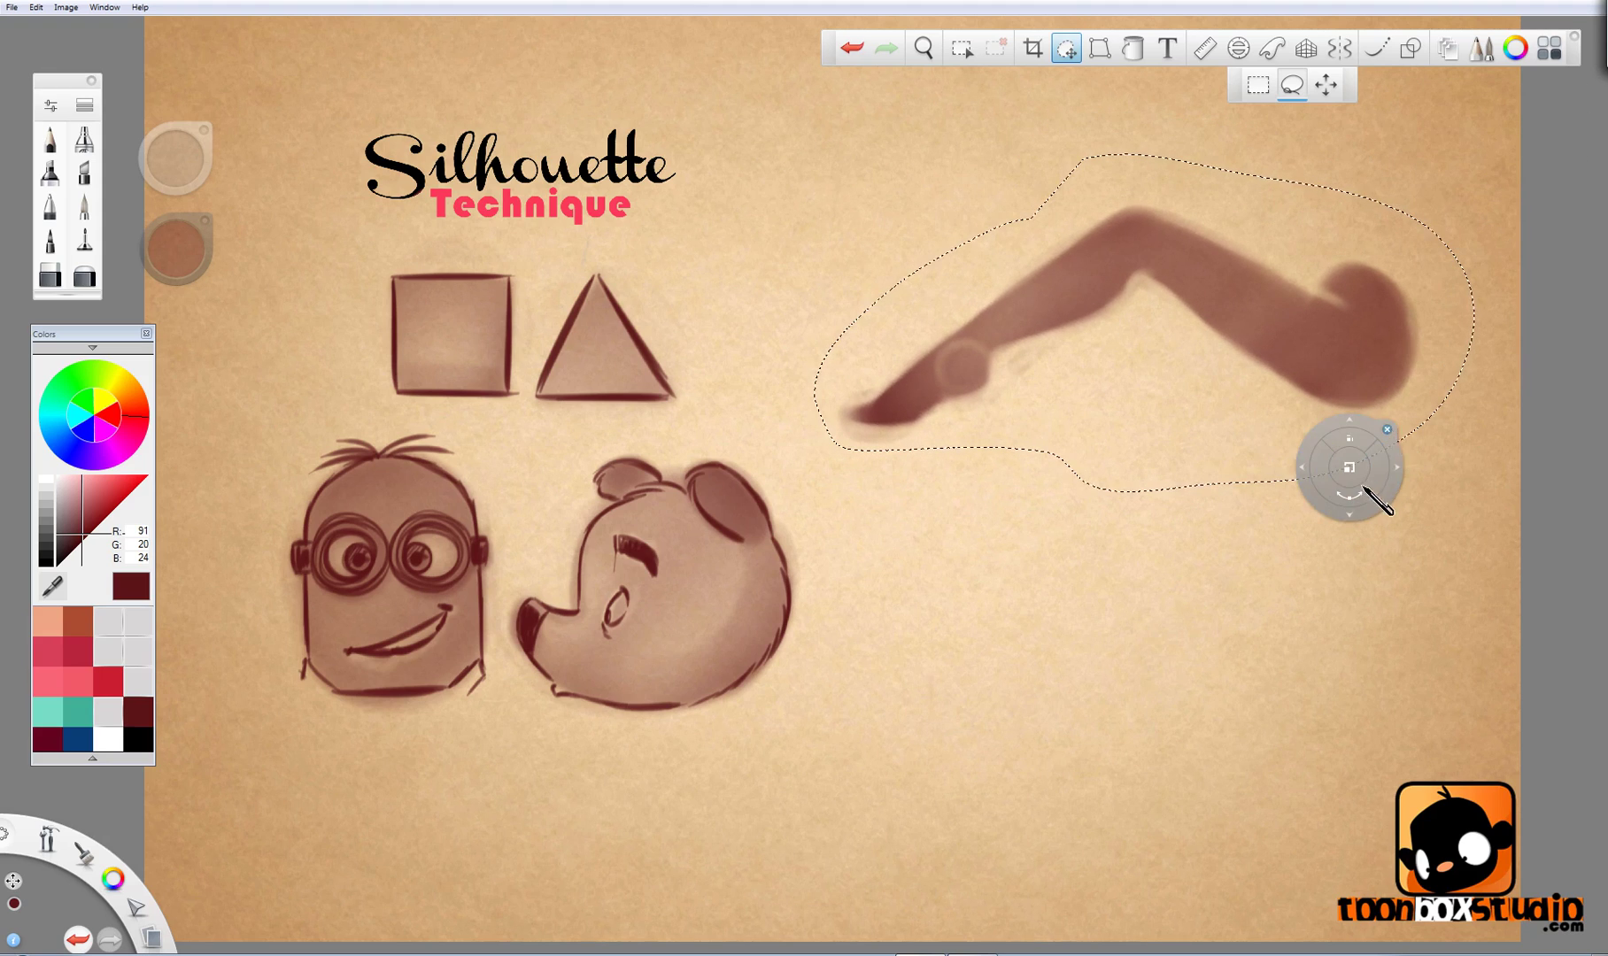
Step: Paint a dark outstretched leg from the hip across the faded one, and trim its upper edge with the Soft Eraser
{"action": "left_click", "coordinate": [85, 205]}
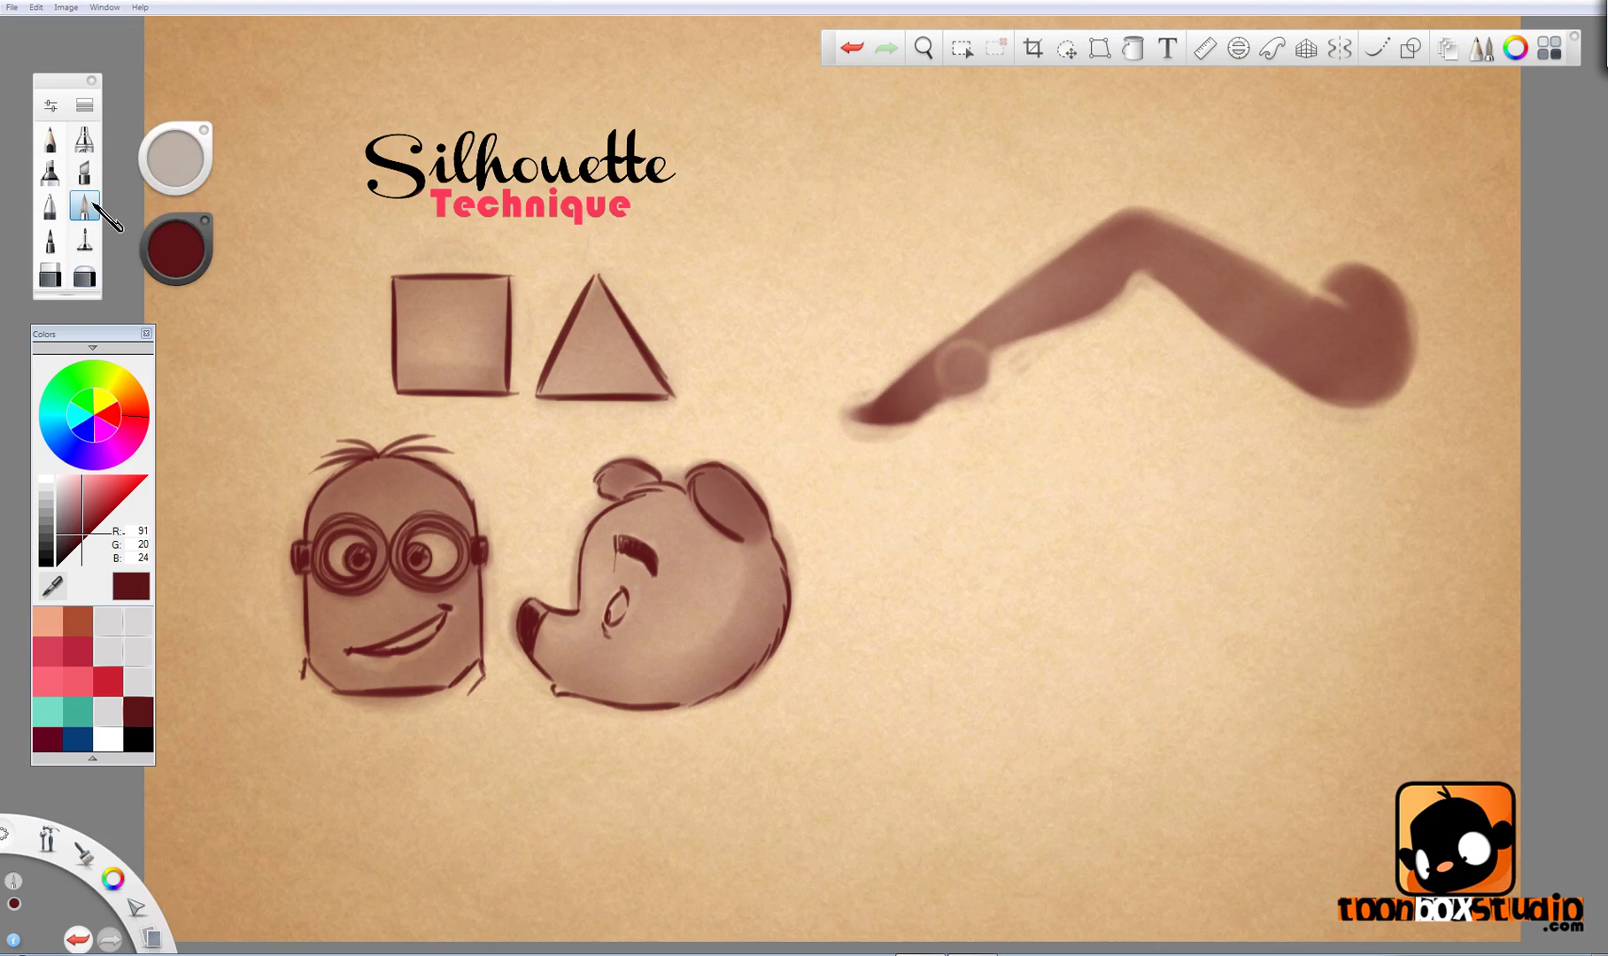
{"action": "mouse_move", "coordinate": [1355, 346]}
{"action": "left_mouse_down"}
{"action": "mouse_move", "coordinate": [1123, 370]}
{"action": "mouse_move", "coordinate": [1290, 350]}
{"action": "mouse_move", "coordinate": [1243, 344]}
{"action": "mouse_move", "coordinate": [1318, 329]}
{"action": "mouse_move", "coordinate": [1186, 350]}
{"action": "mouse_move", "coordinate": [1260, 360]}
{"action": "mouse_move", "coordinate": [1130, 365]}
{"action": "mouse_move", "coordinate": [1342, 383]}
{"action": "mouse_move", "coordinate": [1081, 347]}
{"action": "mouse_move", "coordinate": [885, 370]}
{"action": "mouse_move", "coordinate": [1097, 355]}
{"action": "mouse_move", "coordinate": [842, 374]}
{"action": "mouse_move", "coordinate": [1105, 358]}
{"action": "mouse_move", "coordinate": [744, 399]}
{"action": "mouse_move", "coordinate": [847, 375]}
{"action": "mouse_move", "coordinate": [1038, 368]}
{"action": "mouse_move", "coordinate": [988, 384]}
{"action": "mouse_move", "coordinate": [979, 371]}
{"action": "mouse_move", "coordinate": [1122, 340]}
{"action": "mouse_move", "coordinate": [1165, 367]}
{"action": "mouse_move", "coordinate": [1087, 371]}
{"action": "mouse_move", "coordinate": [1341, 385]}
{"action": "mouse_move", "coordinate": [1347, 372]}
{"action": "mouse_move", "coordinate": [872, 384]}
{"action": "mouse_move", "coordinate": [1049, 359]}
{"action": "mouse_move", "coordinate": [1195, 355]}
{"action": "mouse_move", "coordinate": [1088, 376]}
{"action": "mouse_move", "coordinate": [1384, 359]}
{"action": "mouse_move", "coordinate": [1371, 298]}
{"action": "mouse_move", "coordinate": [1390, 317]}
{"action": "mouse_move", "coordinate": [1352, 376]}
{"action": "mouse_move", "coordinate": [1370, 325]}
{"action": "left_mouse_up"}
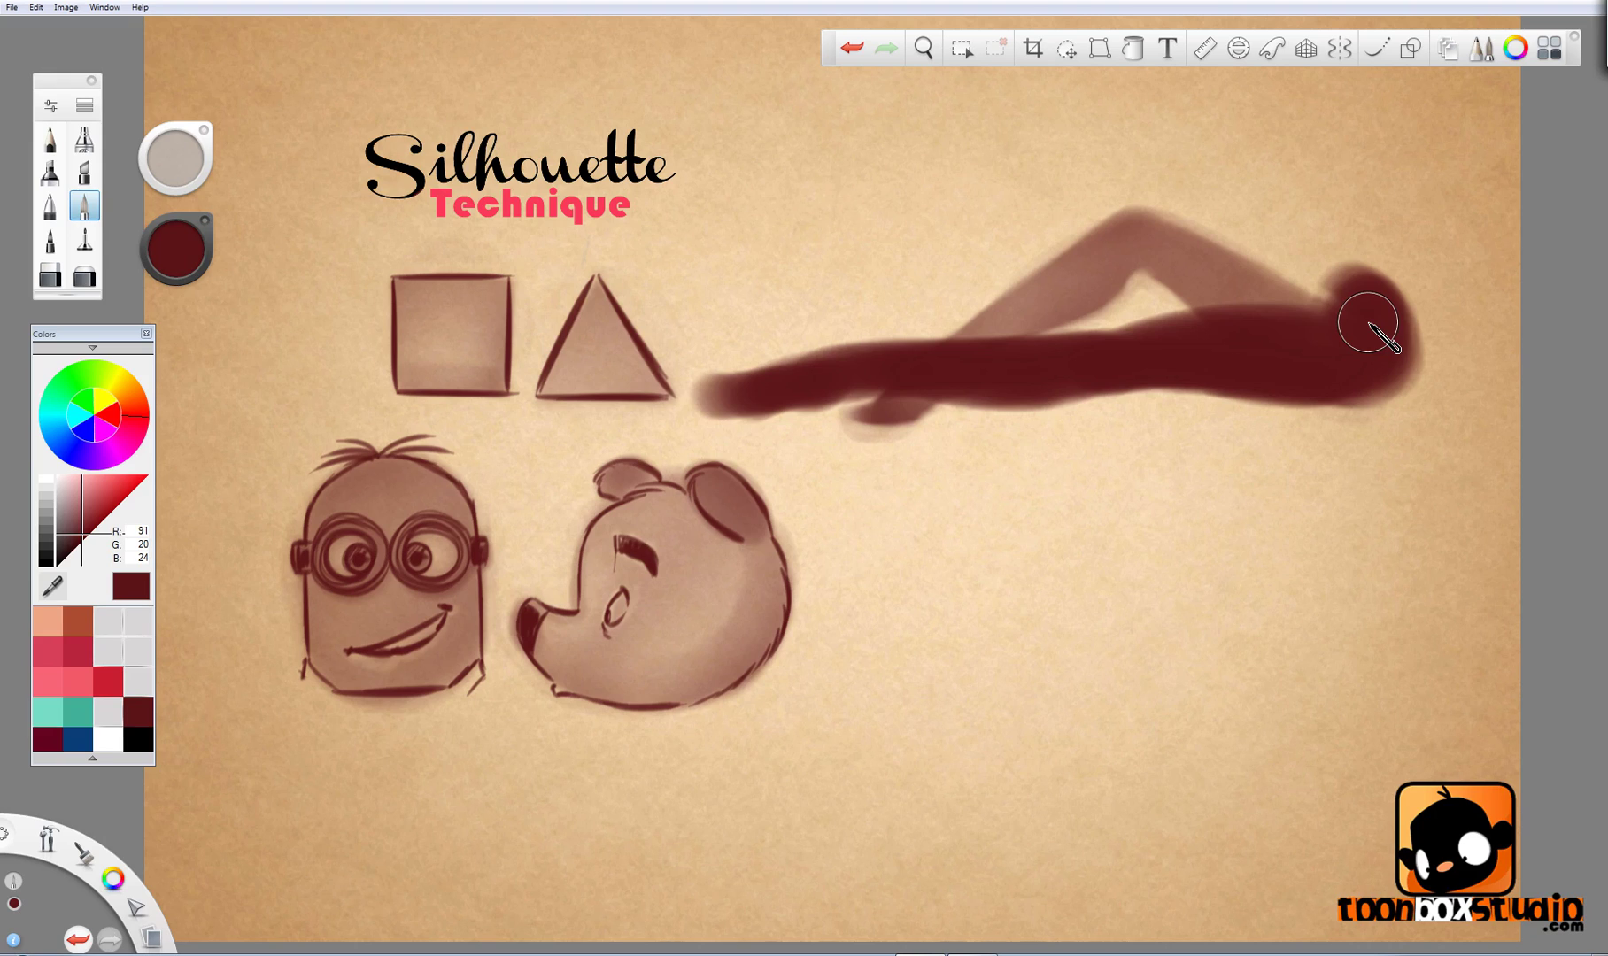
{"action": "key", "text": "e"}
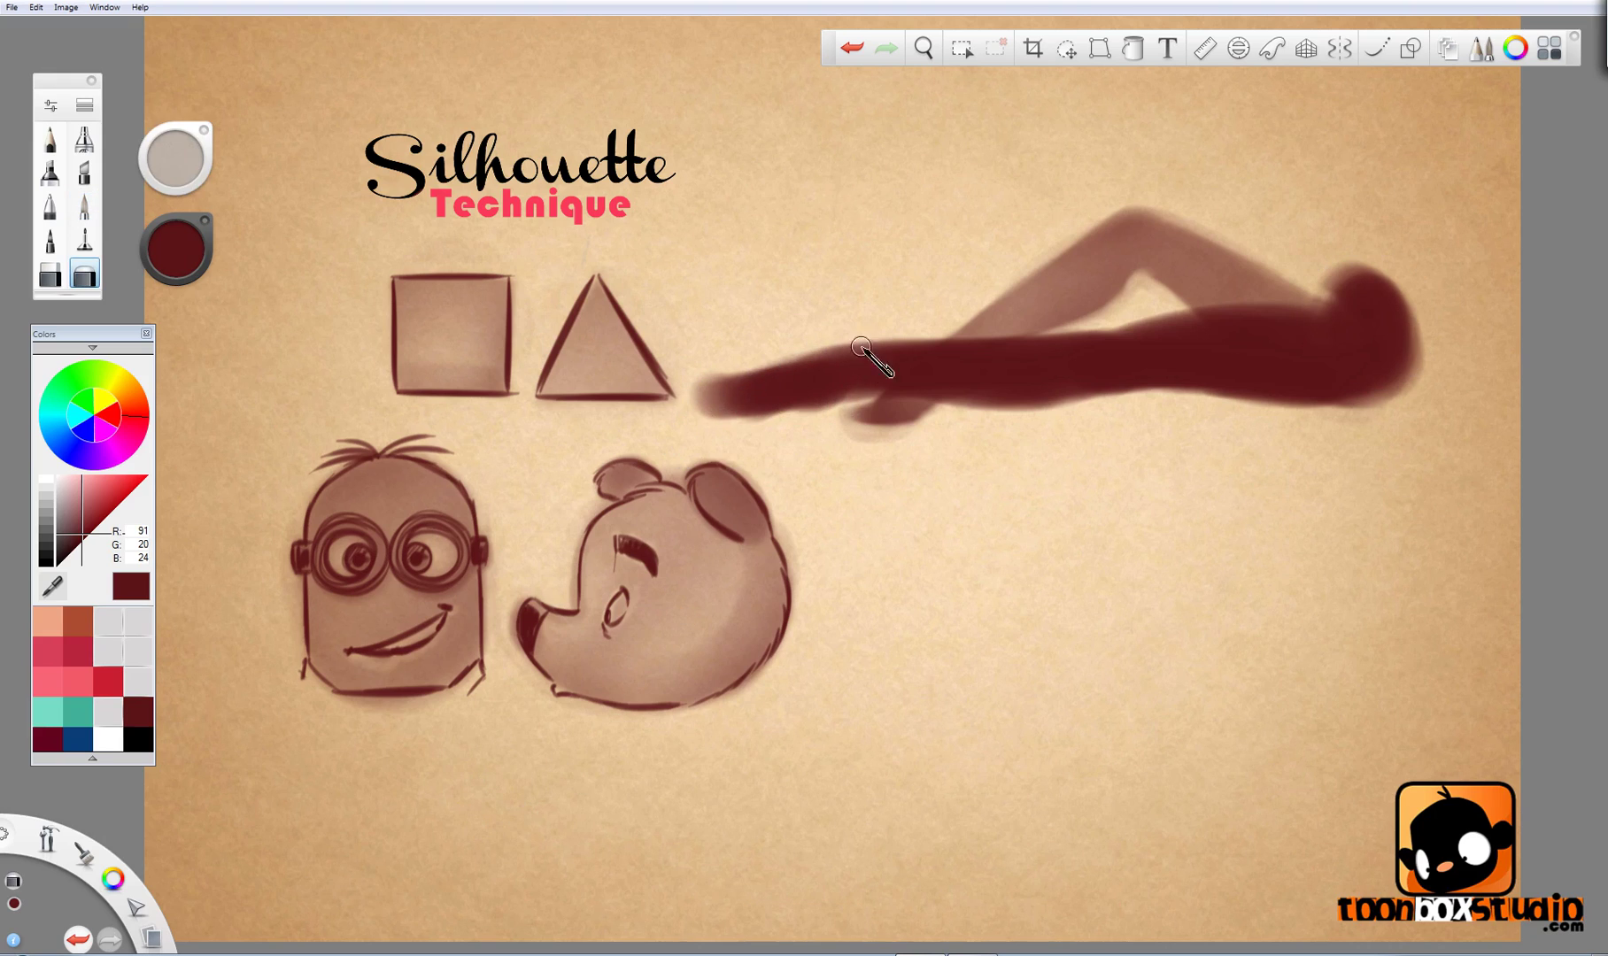
{"action": "mouse_move", "coordinate": [873, 347]}
{"action": "left_mouse_down"}
{"action": "mouse_move", "coordinate": [1373, 305]}
{"action": "mouse_move", "coordinate": [1355, 296]}
{"action": "left_mouse_up"}
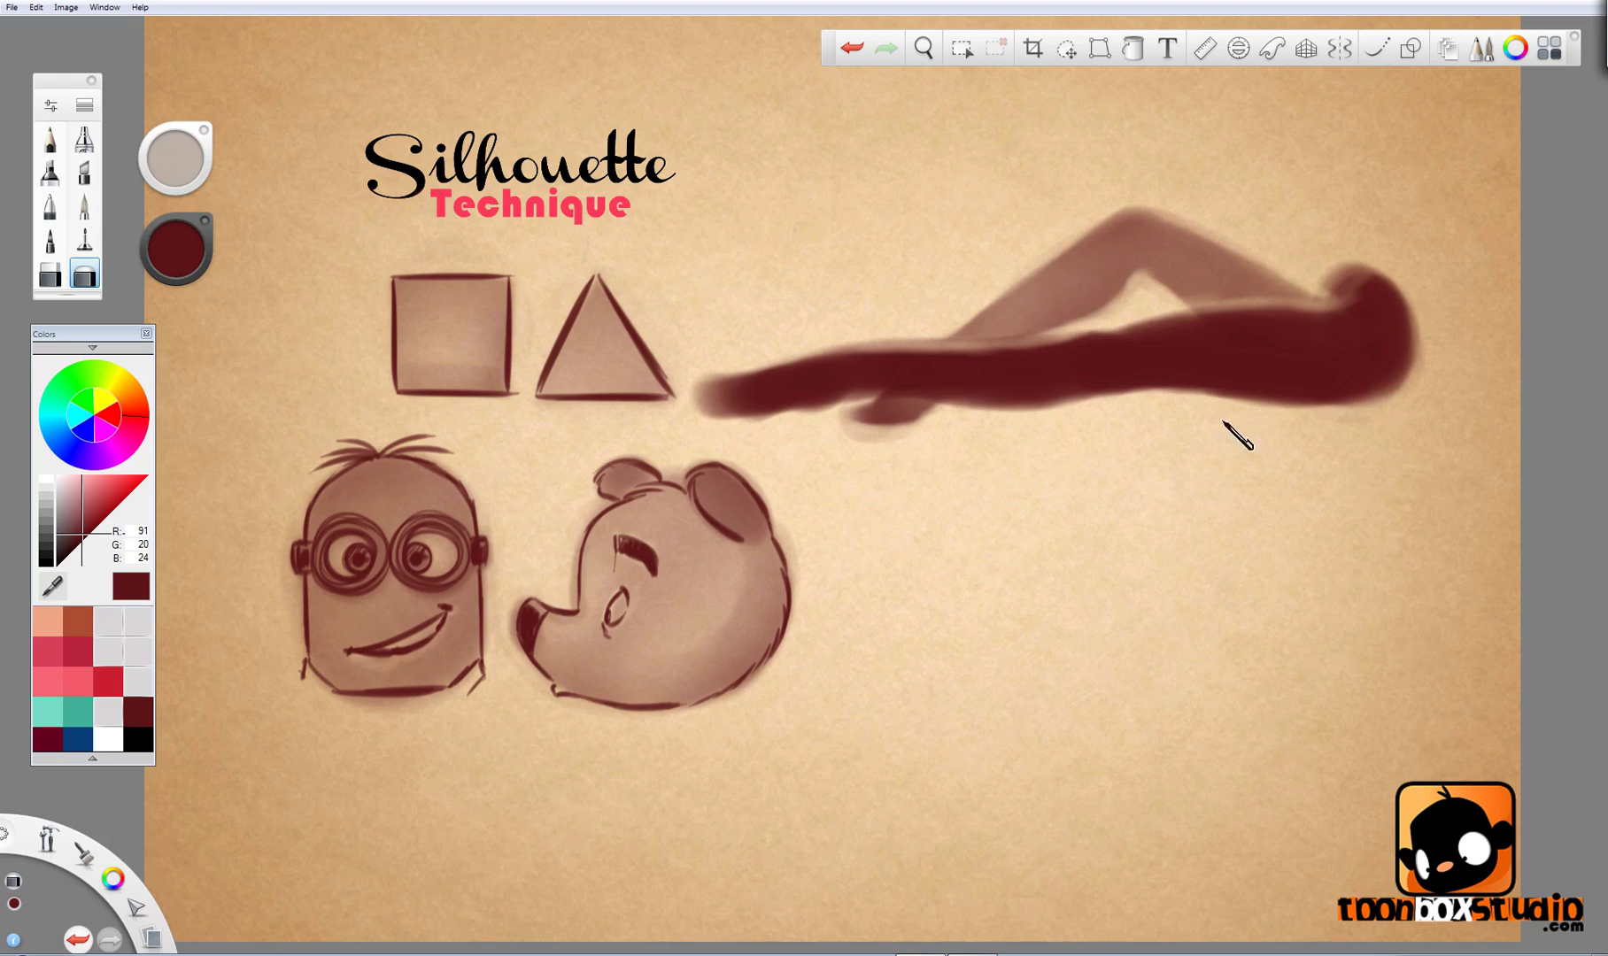
Step: Trim the underside of the outstretched leg's thigh and calf, and carve its foot with the Soft Eraser
{"action": "left_click_drag", "start_coordinate": [1188, 406], "coordinate": [1429, 405]}
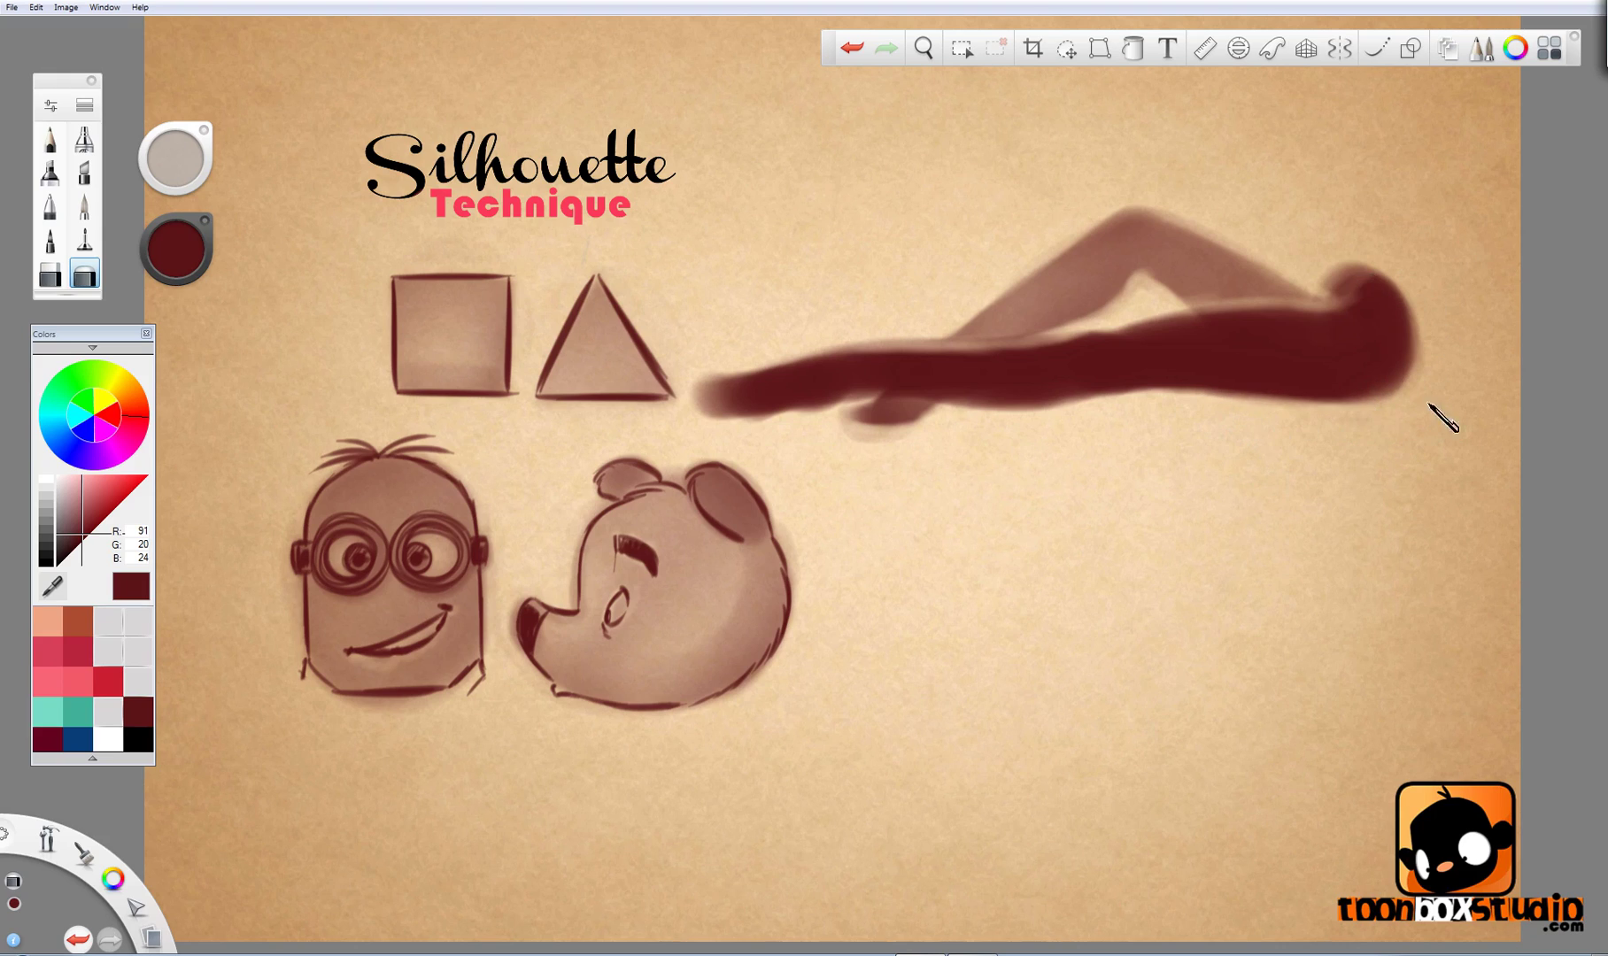
{"action": "left_click_drag", "start_coordinate": [1244, 406], "coordinate": [1114, 397]}
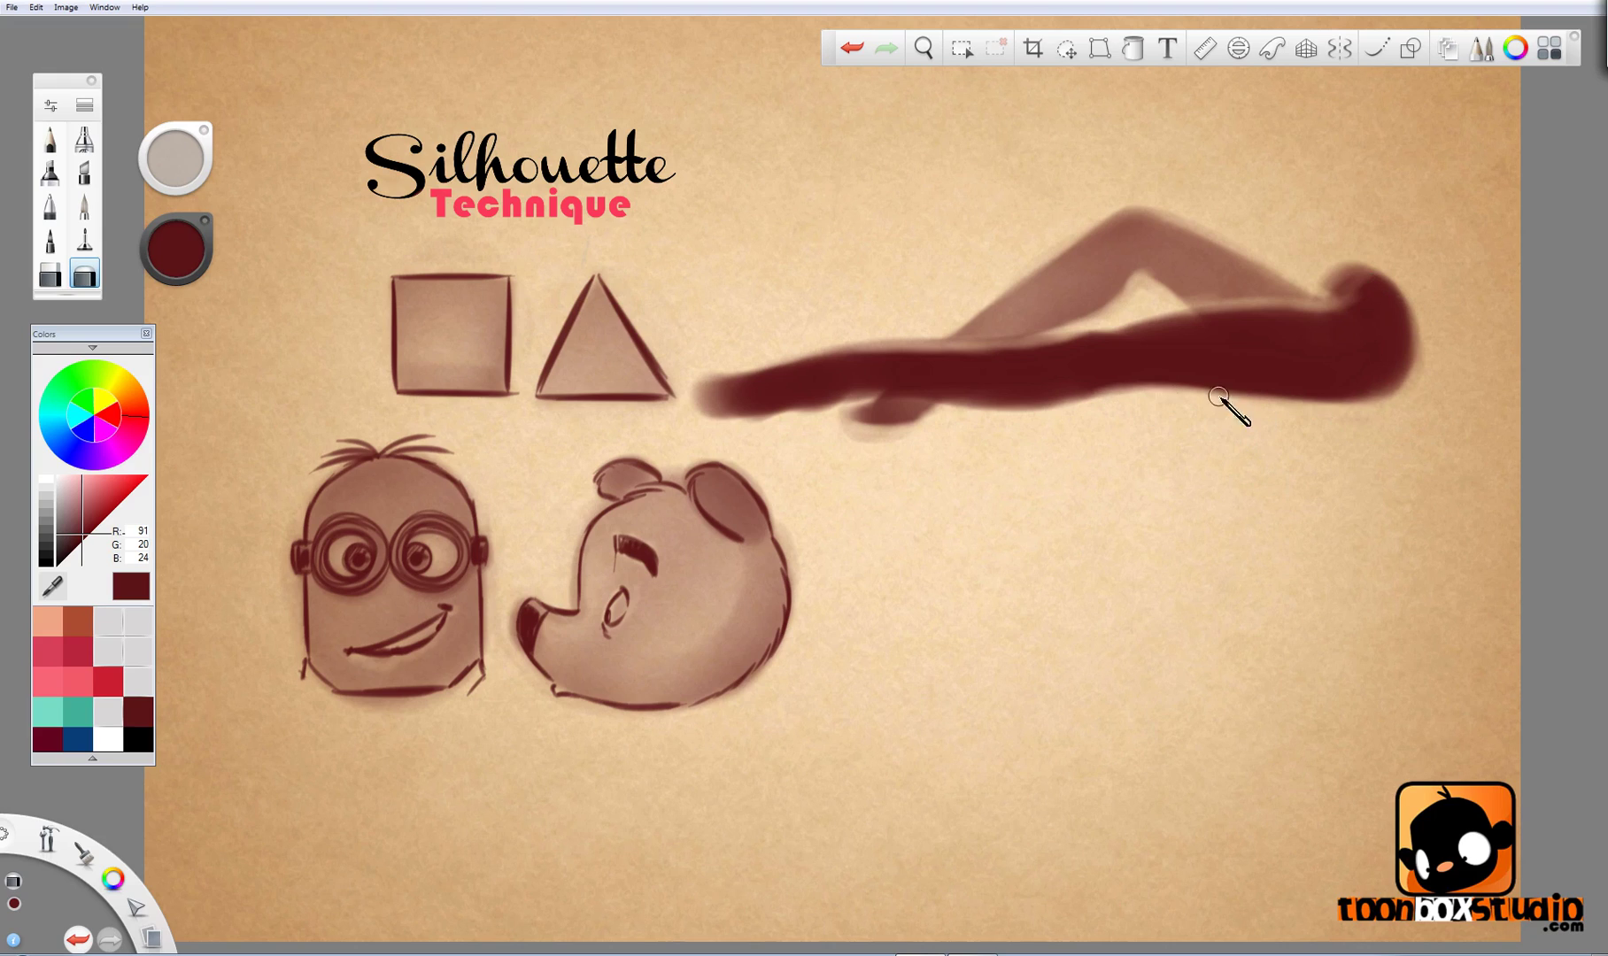
{"action": "left_click_drag", "start_coordinate": [1219, 396], "coordinate": [1227, 394]}
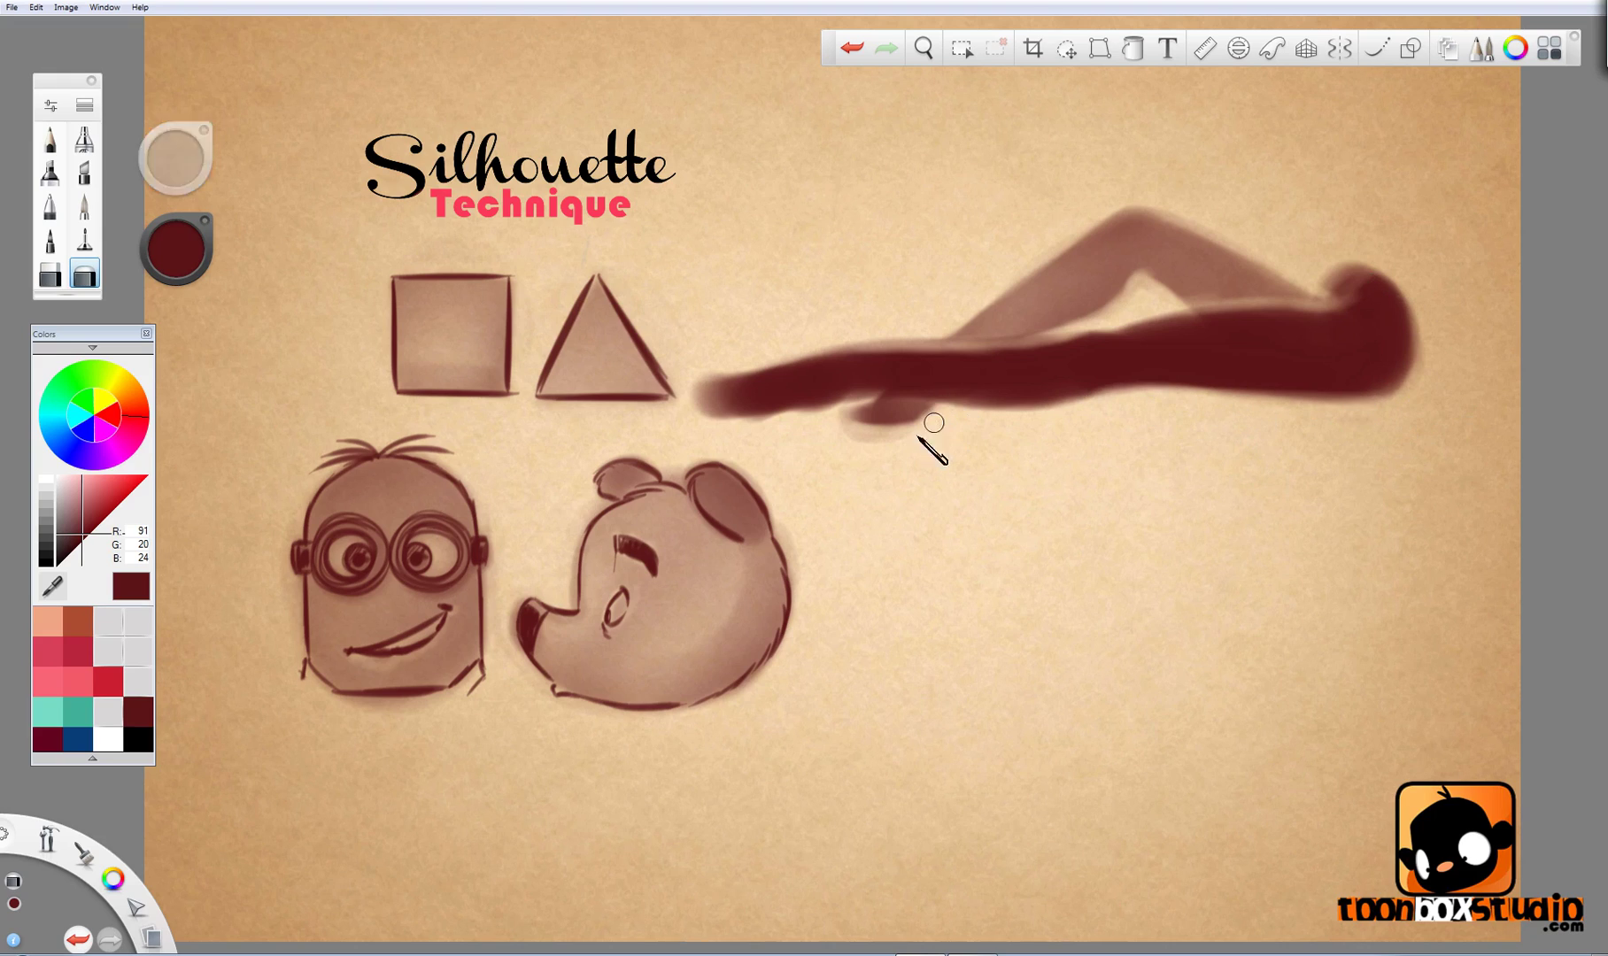
{"action": "left_click_drag", "start_coordinate": [930, 415], "coordinate": [862, 390]}
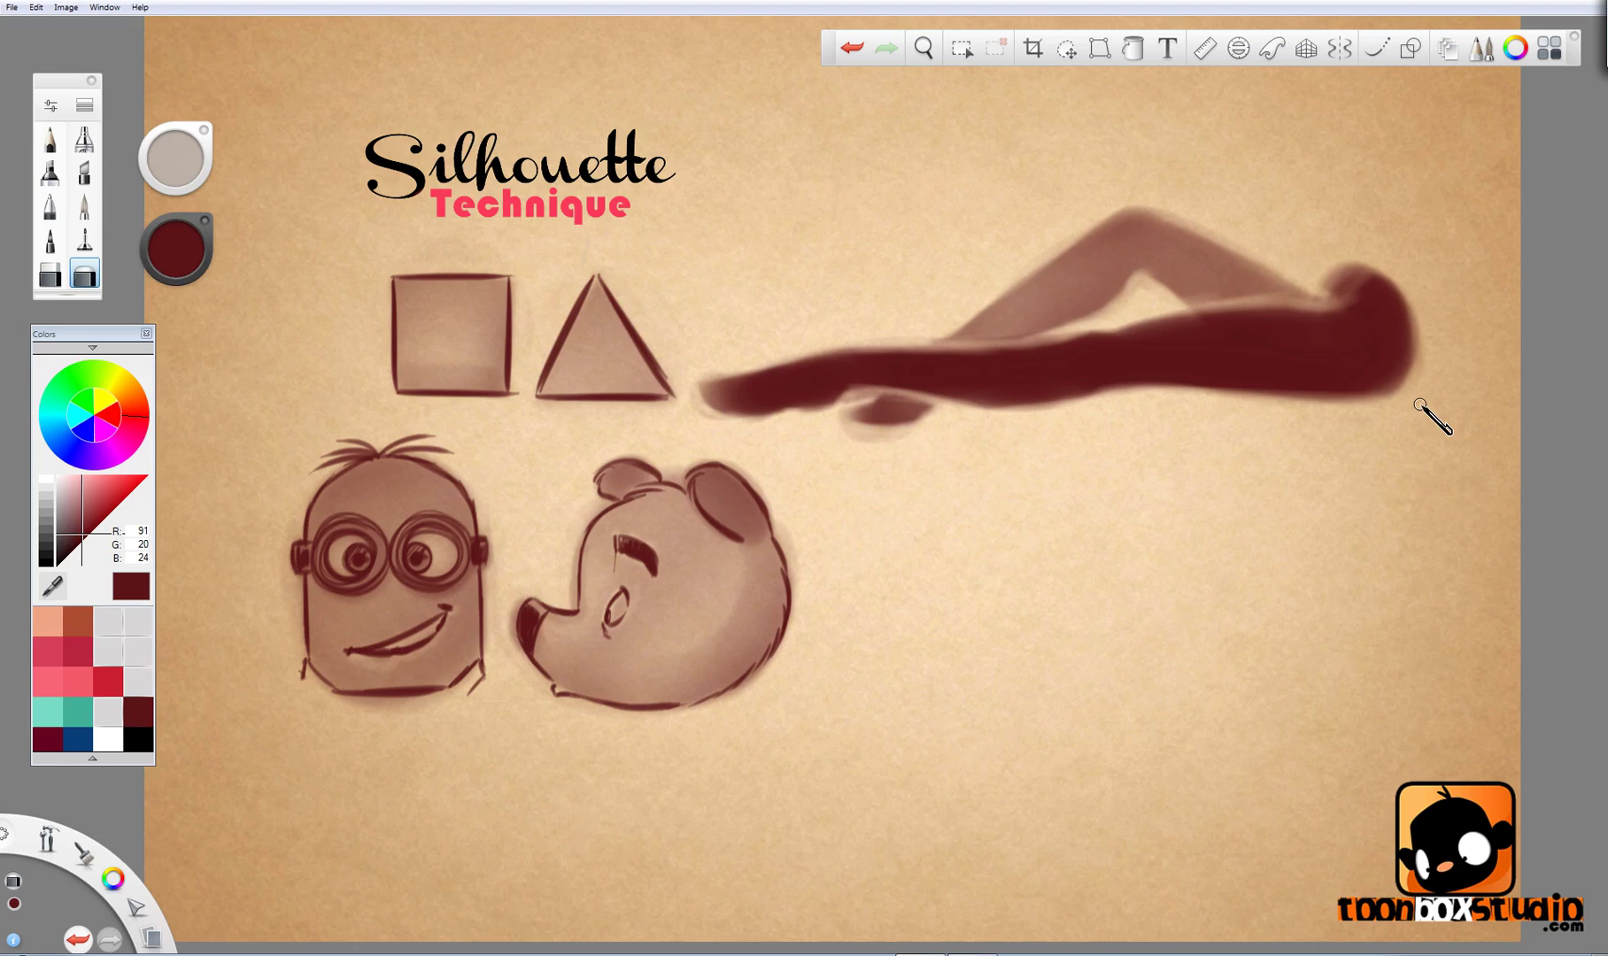
Step: Paint a dark torso rising from the hip, separating it from the thigh with a light crease
{"action": "key", "text": "e"}
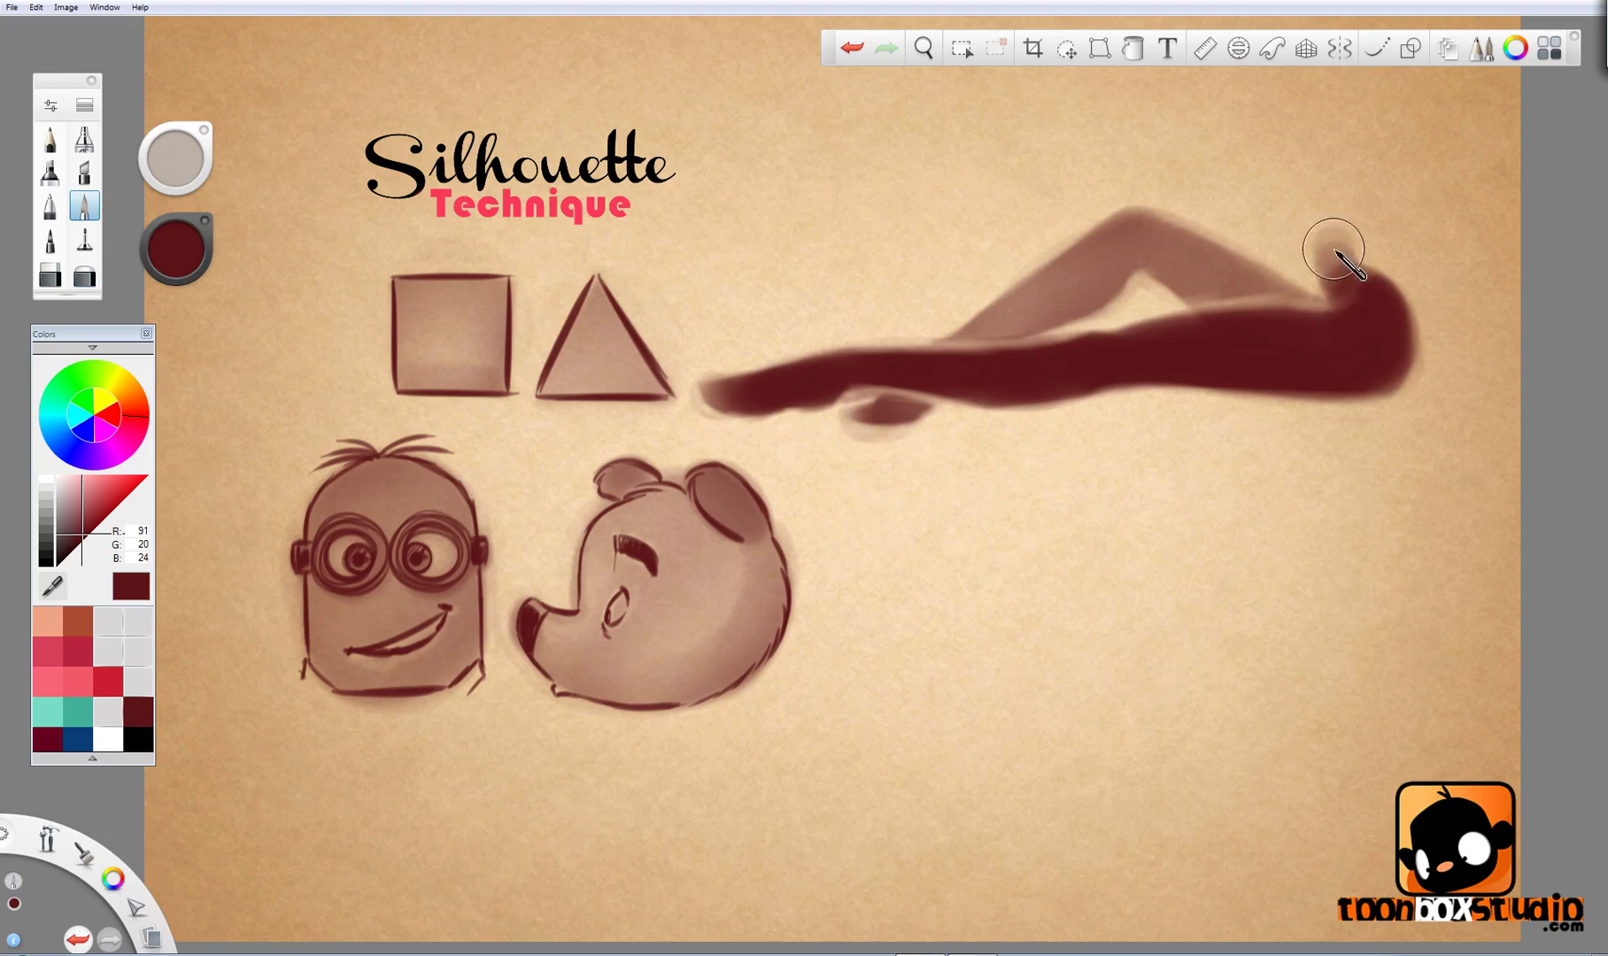
{"action": "mouse_move", "coordinate": [1335, 257]}
{"action": "left_mouse_down"}
{"action": "mouse_move", "coordinate": [1384, 154]}
{"action": "mouse_move", "coordinate": [1343, 267]}
{"action": "mouse_move", "coordinate": [1365, 276]}
{"action": "mouse_move", "coordinate": [1394, 177]}
{"action": "mouse_move", "coordinate": [1324, 251]}
{"action": "mouse_move", "coordinate": [1325, 292]}
{"action": "mouse_move", "coordinate": [1323, 243]}
{"action": "mouse_move", "coordinate": [1391, 168]}
{"action": "mouse_move", "coordinate": [1378, 344]}
{"action": "mouse_move", "coordinate": [1345, 290]}
{"action": "mouse_move", "coordinate": [1319, 302]}
{"action": "mouse_move", "coordinate": [1397, 302]}
{"action": "mouse_move", "coordinate": [1147, 325]}
{"action": "mouse_move", "coordinate": [1316, 302]}
{"action": "mouse_move", "coordinate": [1331, 290]}
{"action": "mouse_move", "coordinate": [1296, 302]}
{"action": "mouse_move", "coordinate": [1356, 273]}
{"action": "mouse_move", "coordinate": [1392, 286]}
{"action": "left_mouse_up"}
{"action": "key", "text": "e"}
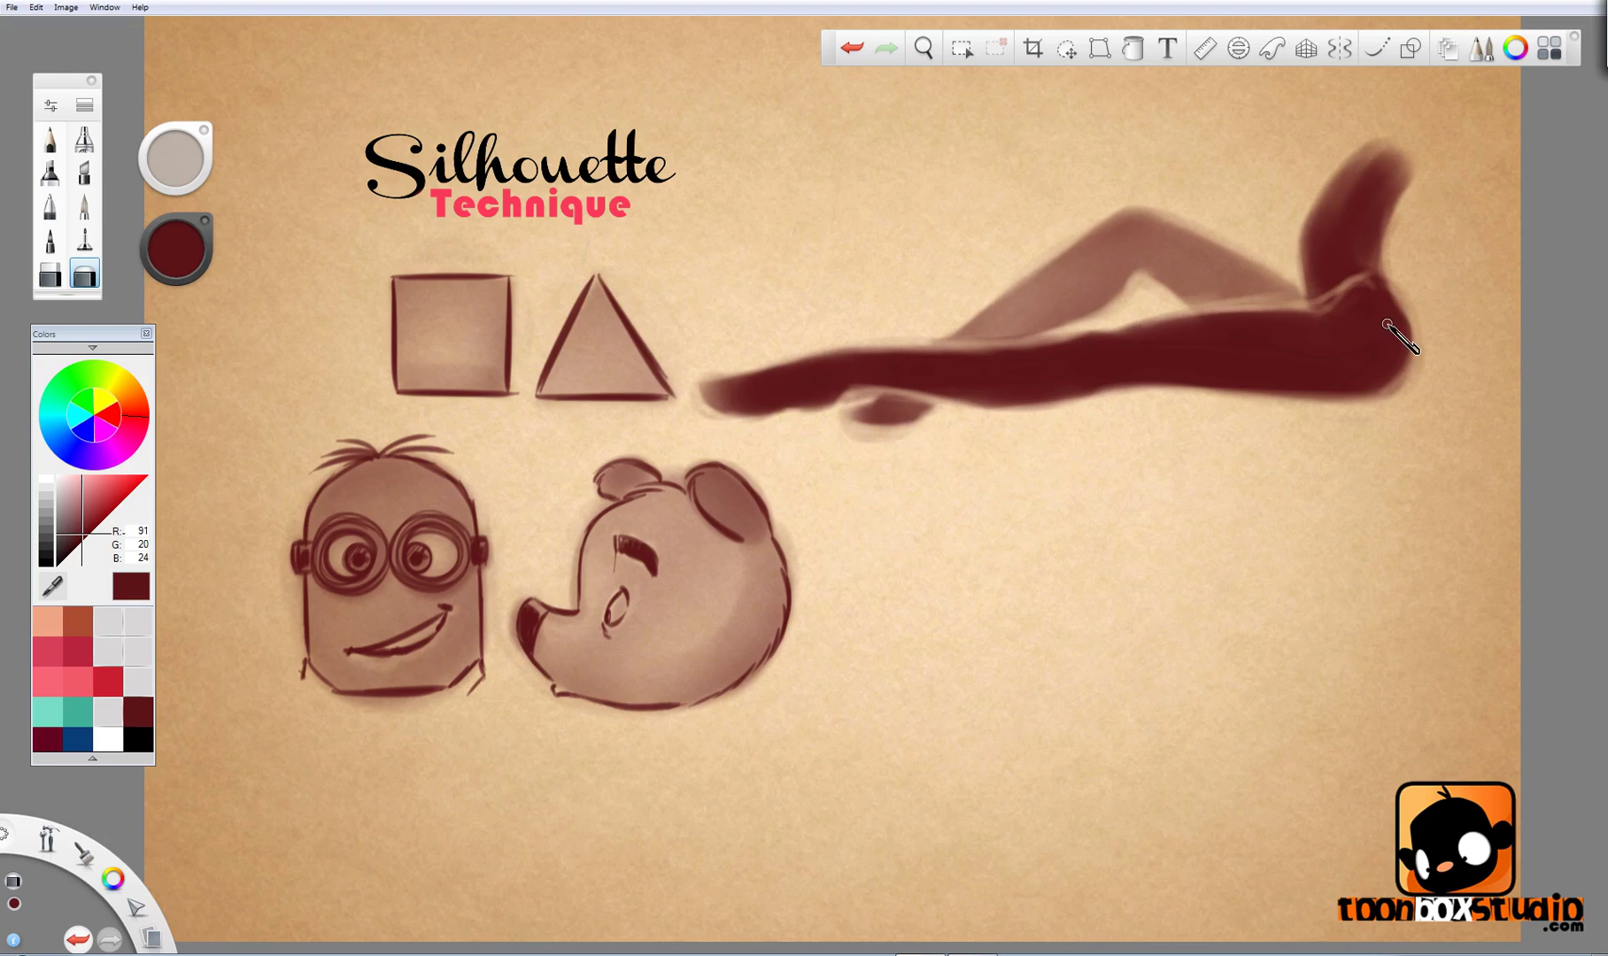
{"action": "mouse_move", "coordinate": [1379, 207]}
{"action": "left_mouse_down"}
{"action": "mouse_move", "coordinate": [1387, 141]}
{"action": "mouse_move", "coordinate": [1369, 192]}
{"action": "mouse_move", "coordinate": [1393, 204]}
{"action": "mouse_move", "coordinate": [1340, 131]}
{"action": "mouse_move", "coordinate": [1326, 159]}
{"action": "mouse_move", "coordinate": [1381, 130]}
{"action": "mouse_move", "coordinate": [1400, 209]}
{"action": "left_mouse_up"}
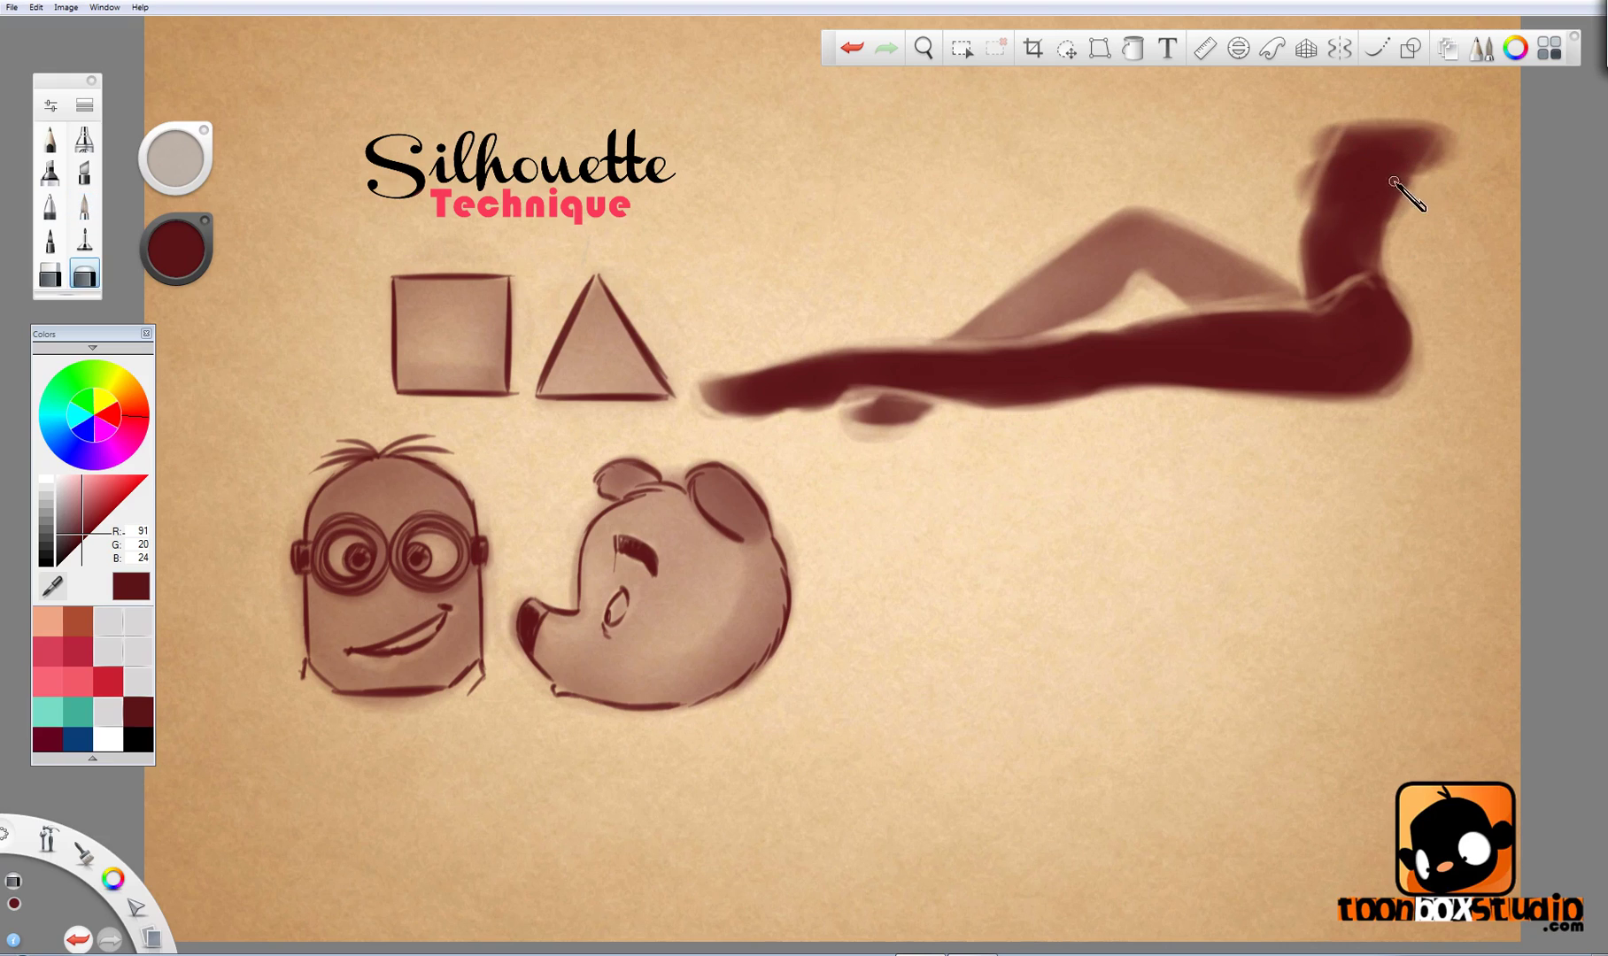
{"action": "mouse_move", "coordinate": [1346, 137]}
{"action": "left_mouse_down"}
{"action": "mouse_move", "coordinate": [1400, 138]}
{"action": "mouse_move", "coordinate": [1307, 162]}
{"action": "mouse_move", "coordinate": [1445, 174]}
{"action": "mouse_move", "coordinate": [1377, 233]}
{"action": "mouse_move", "coordinate": [1434, 178]}
{"action": "left_mouse_up"}
Step: Refine the torso's fading top and back curve, and add light spots at the outstretched leg's knee and ankle with the Soft Eraser
{"action": "key", "text": "e"}
{"action": "mouse_move", "coordinate": [1393, 245]}
{"action": "left_mouse_down"}
{"action": "mouse_move", "coordinate": [1380, 276]}
{"action": "mouse_move", "coordinate": [1373, 204]}
{"action": "mouse_move", "coordinate": [1373, 306]}
{"action": "mouse_move", "coordinate": [1379, 228]}
{"action": "mouse_move", "coordinate": [1389, 259]}
{"action": "left_mouse_up"}
{"action": "key", "text": "e"}
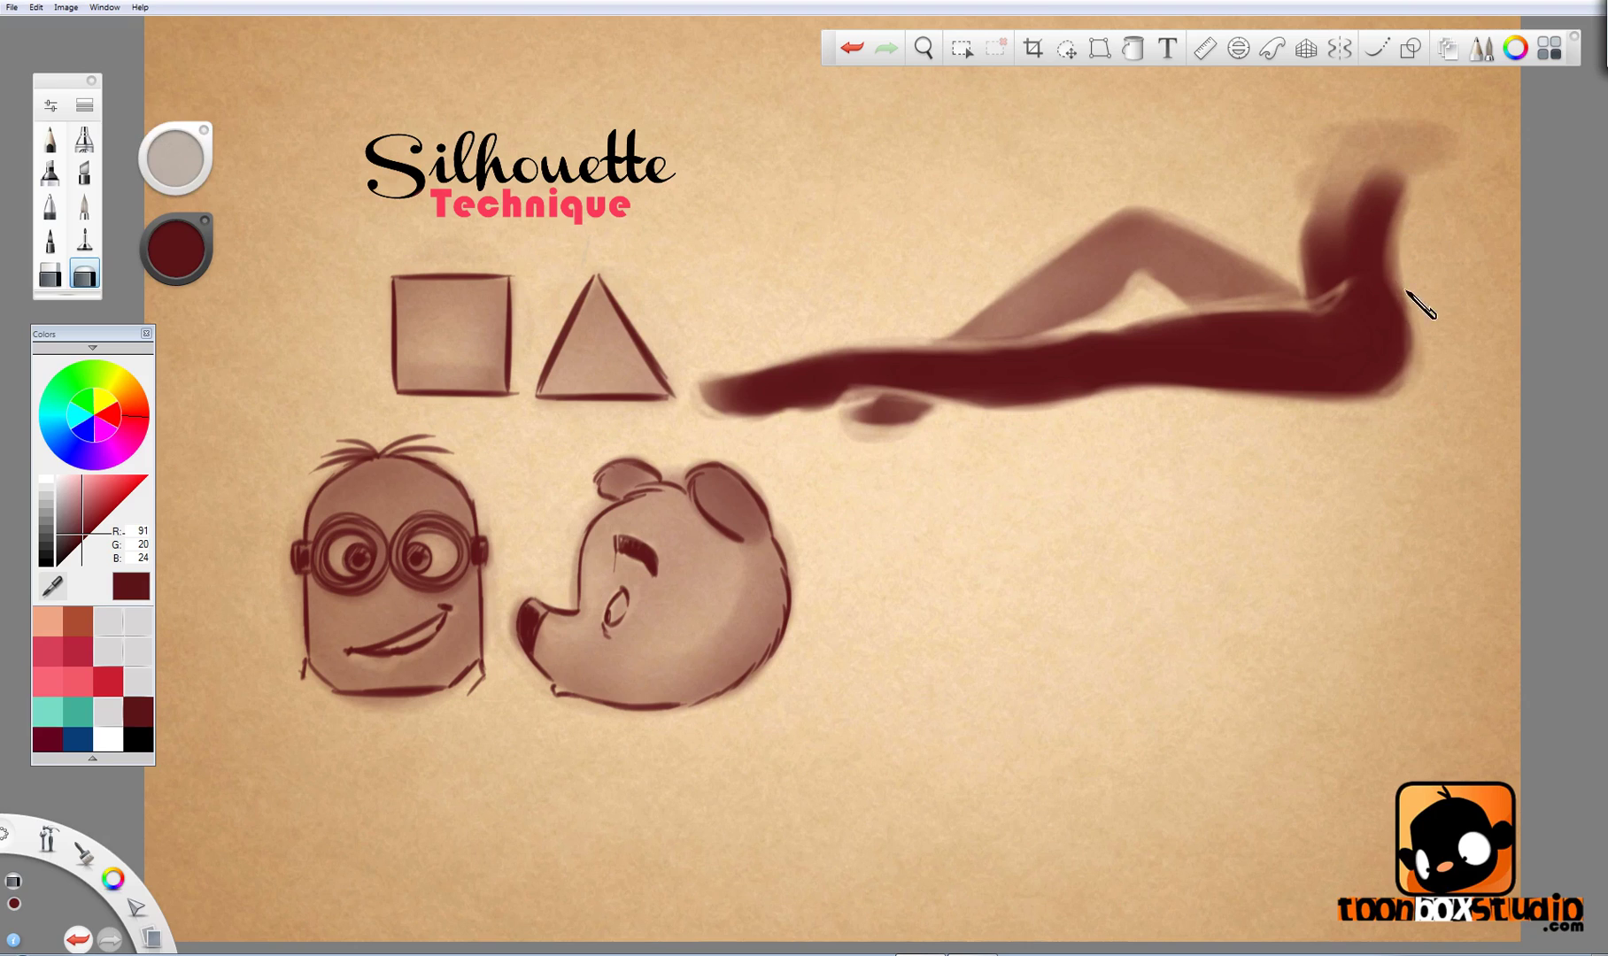
{"action": "mouse_move", "coordinate": [1379, 233]}
{"action": "left_mouse_down"}
{"action": "mouse_move", "coordinate": [1403, 230]}
{"action": "mouse_move", "coordinate": [1408, 292]}
{"action": "left_mouse_up"}
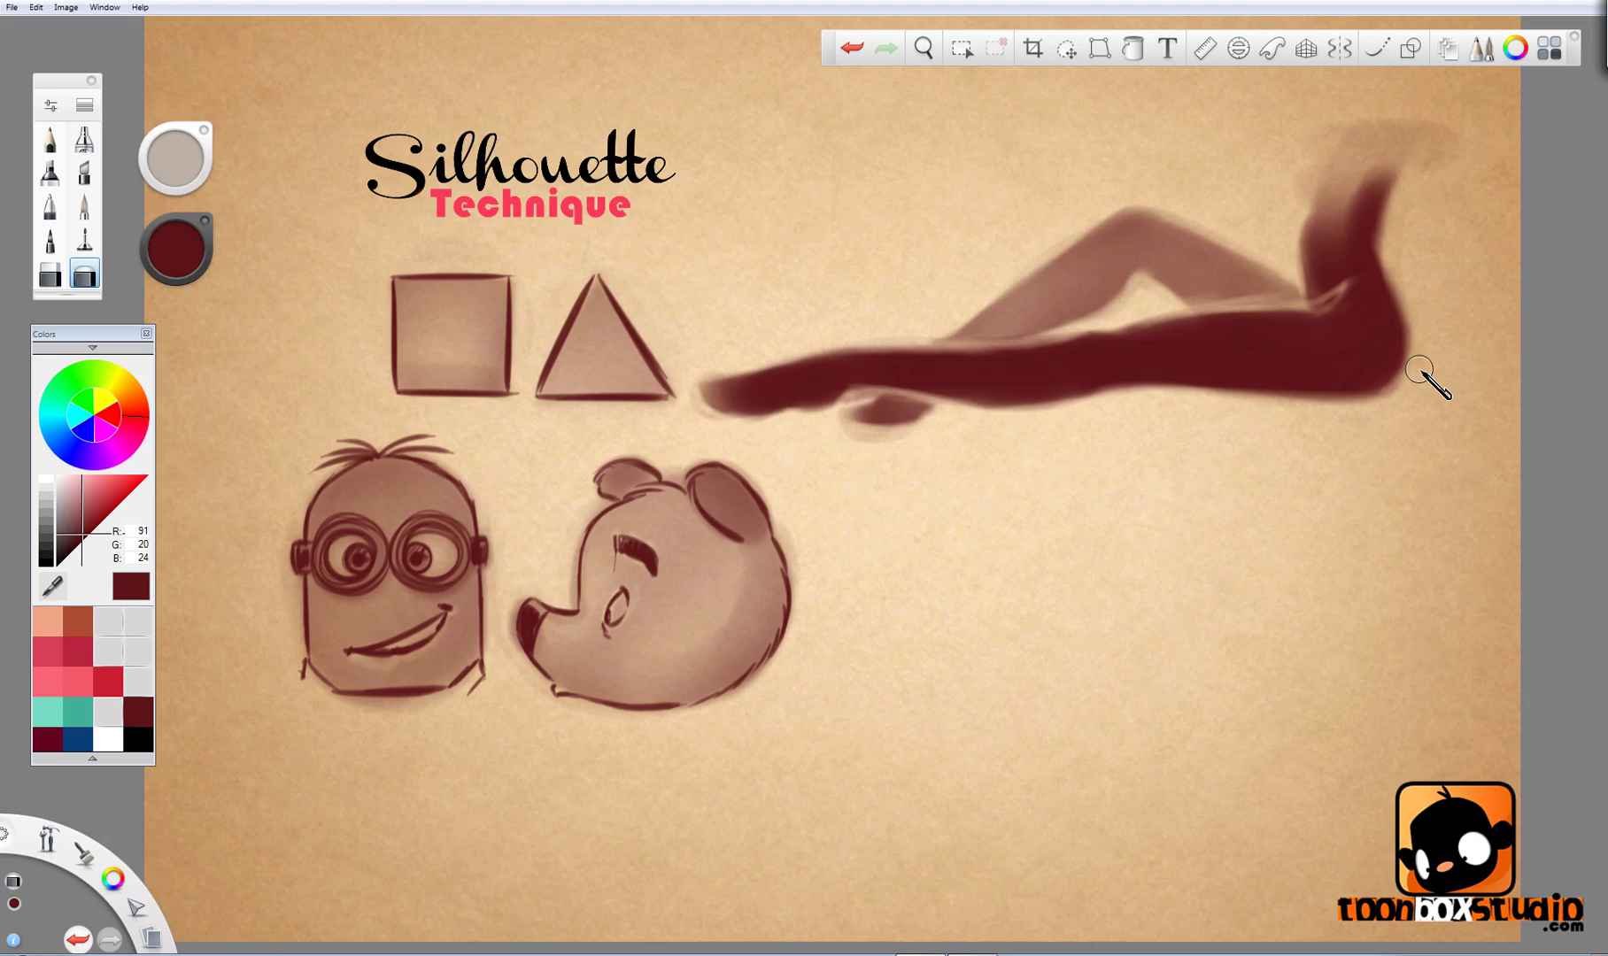
{"action": "key", "text": "b"}
{"action": "left_click_drag", "start_coordinate": [1085, 358], "coordinate": [1021, 452]}
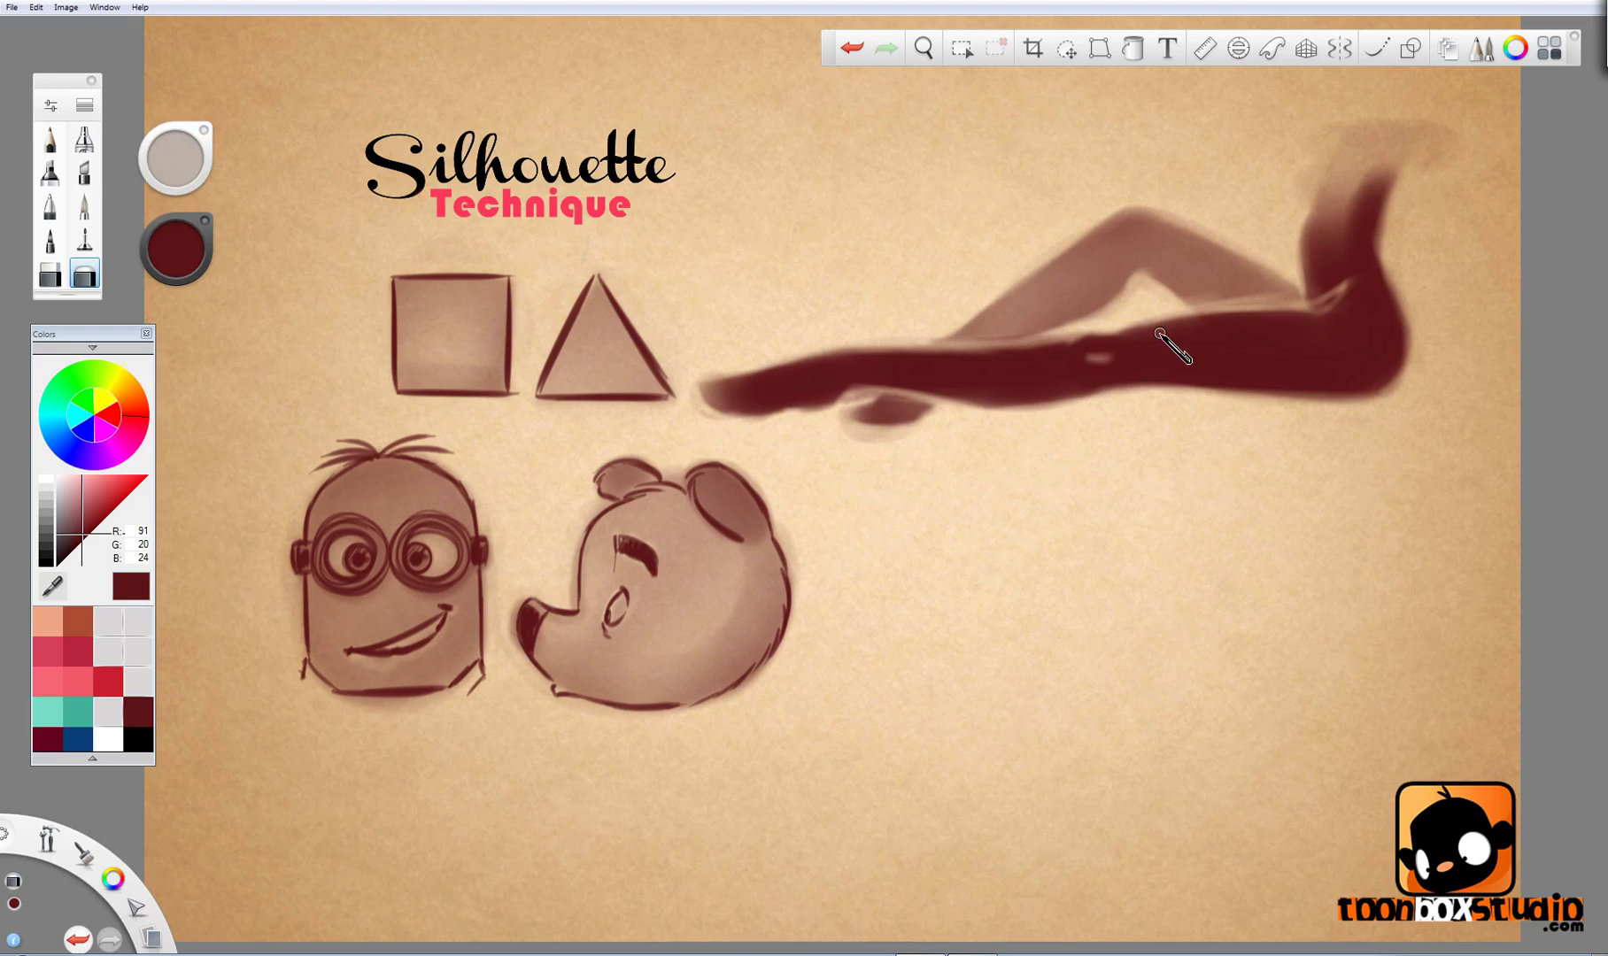
Step: Lasso the bent leg and shift it slightly toward the outstretched foot, and tuck its own foot closer under the ankle
{"action": "key", "text": "m"}
{"action": "left_click_drag", "start_coordinate": [920, 335], "coordinate": [966, 345]}
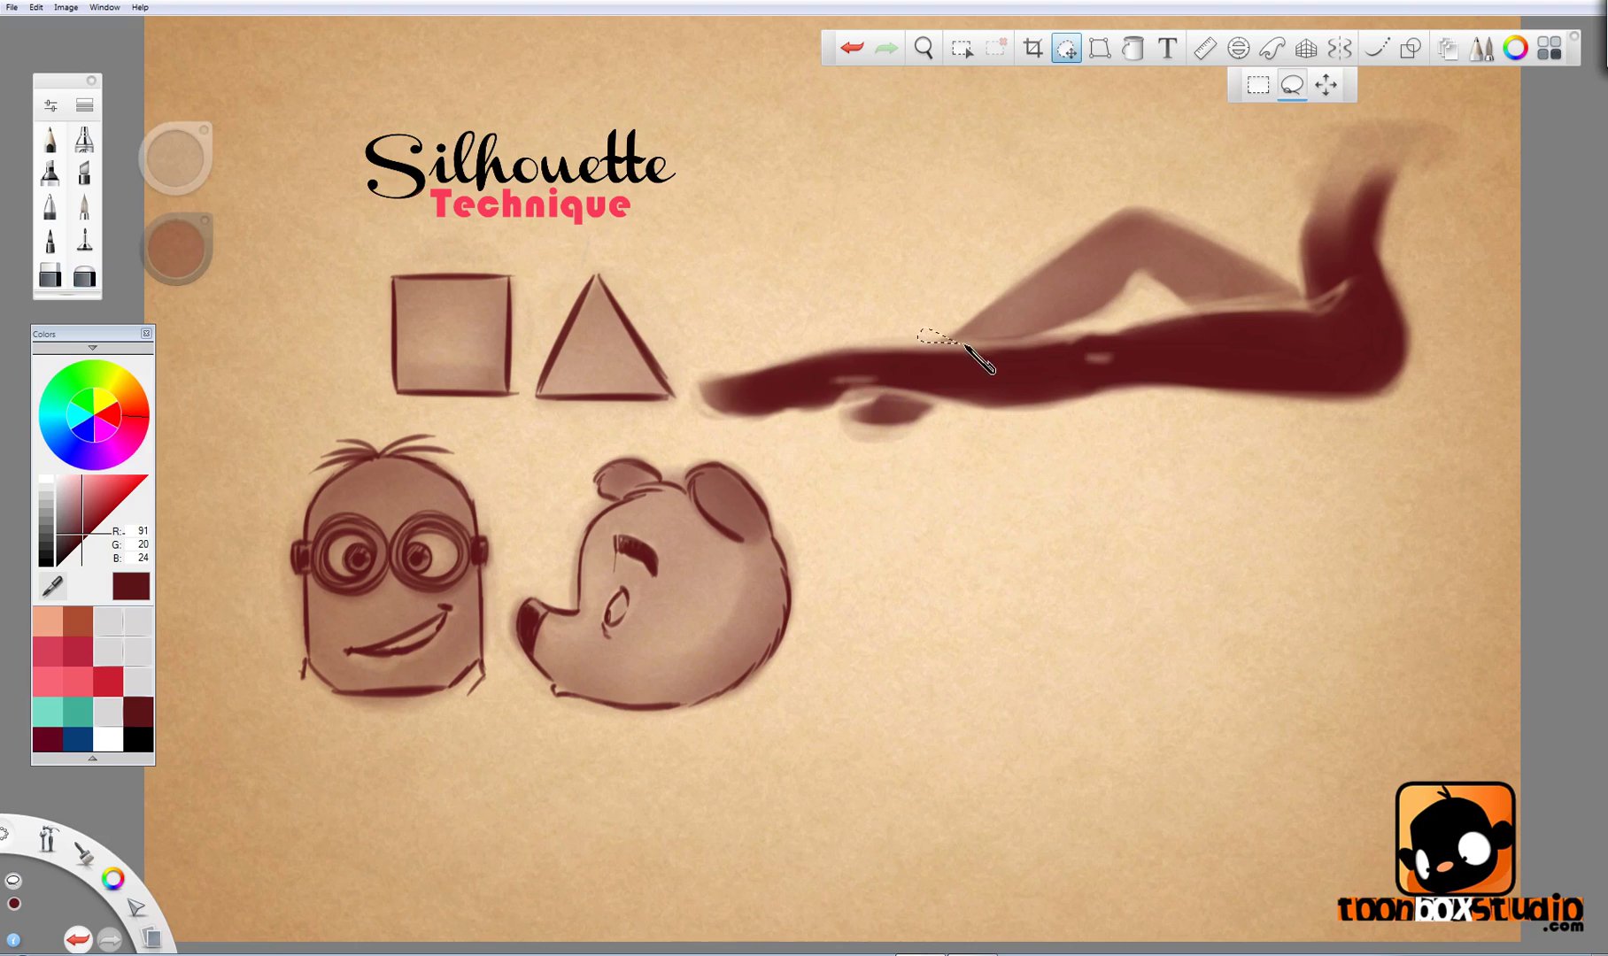
{"action": "mouse_move", "coordinate": [1060, 334]}
{"action": "left_mouse_down"}
{"action": "mouse_move", "coordinate": [1151, 292]}
{"action": "mouse_move", "coordinate": [1209, 310]}
{"action": "mouse_move", "coordinate": [1310, 304]}
{"action": "mouse_move", "coordinate": [1187, 217]}
{"action": "mouse_move", "coordinate": [930, 282]}
{"action": "mouse_move", "coordinate": [921, 335]}
{"action": "left_mouse_up"}
{"action": "mouse_move", "coordinate": [1138, 394]}
{"action": "left_mouse_down"}
{"action": "mouse_move", "coordinate": [1124, 405]}
{"action": "mouse_move", "coordinate": [1149, 409]}
{"action": "mouse_move", "coordinate": [1143, 451]}
{"action": "mouse_move", "coordinate": [1117, 409]}
{"action": "mouse_move", "coordinate": [1123, 382]}
{"action": "mouse_move", "coordinate": [1138, 456]}
{"action": "left_mouse_up"}
{"action": "left_click", "coordinate": [1114, 405]}
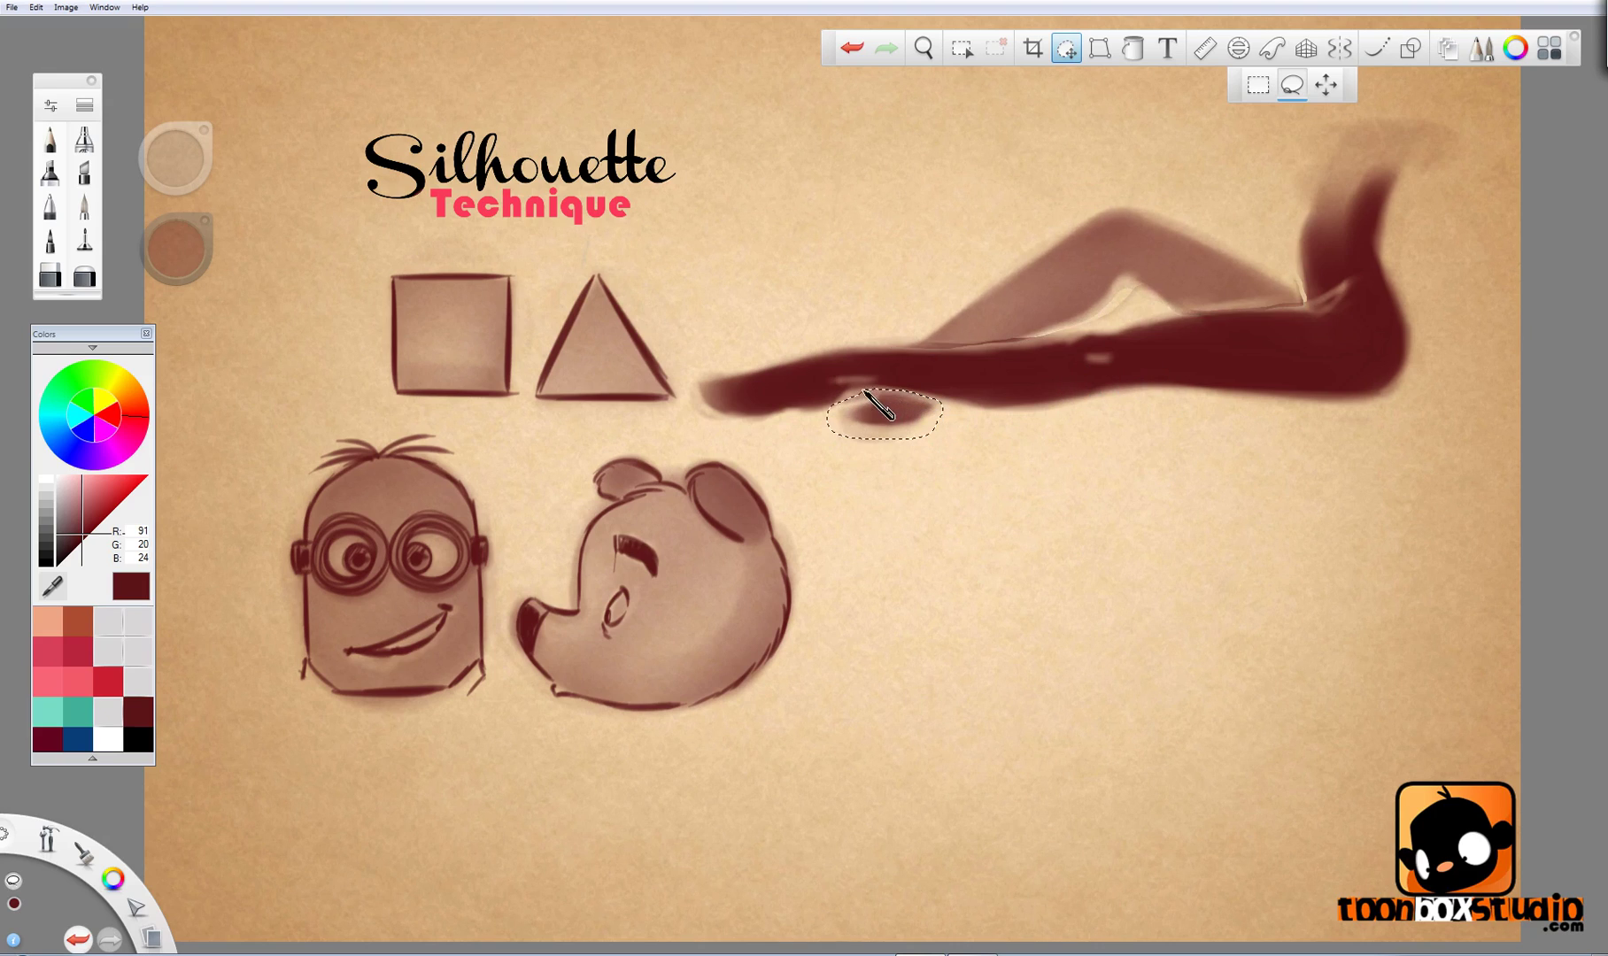
{"action": "mouse_move", "coordinate": [911, 473]}
{"action": "left_mouse_down"}
{"action": "mouse_move", "coordinate": [869, 484]}
{"action": "mouse_move", "coordinate": [856, 458]}
{"action": "mouse_move", "coordinate": [898, 459]}
{"action": "left_mouse_up"}
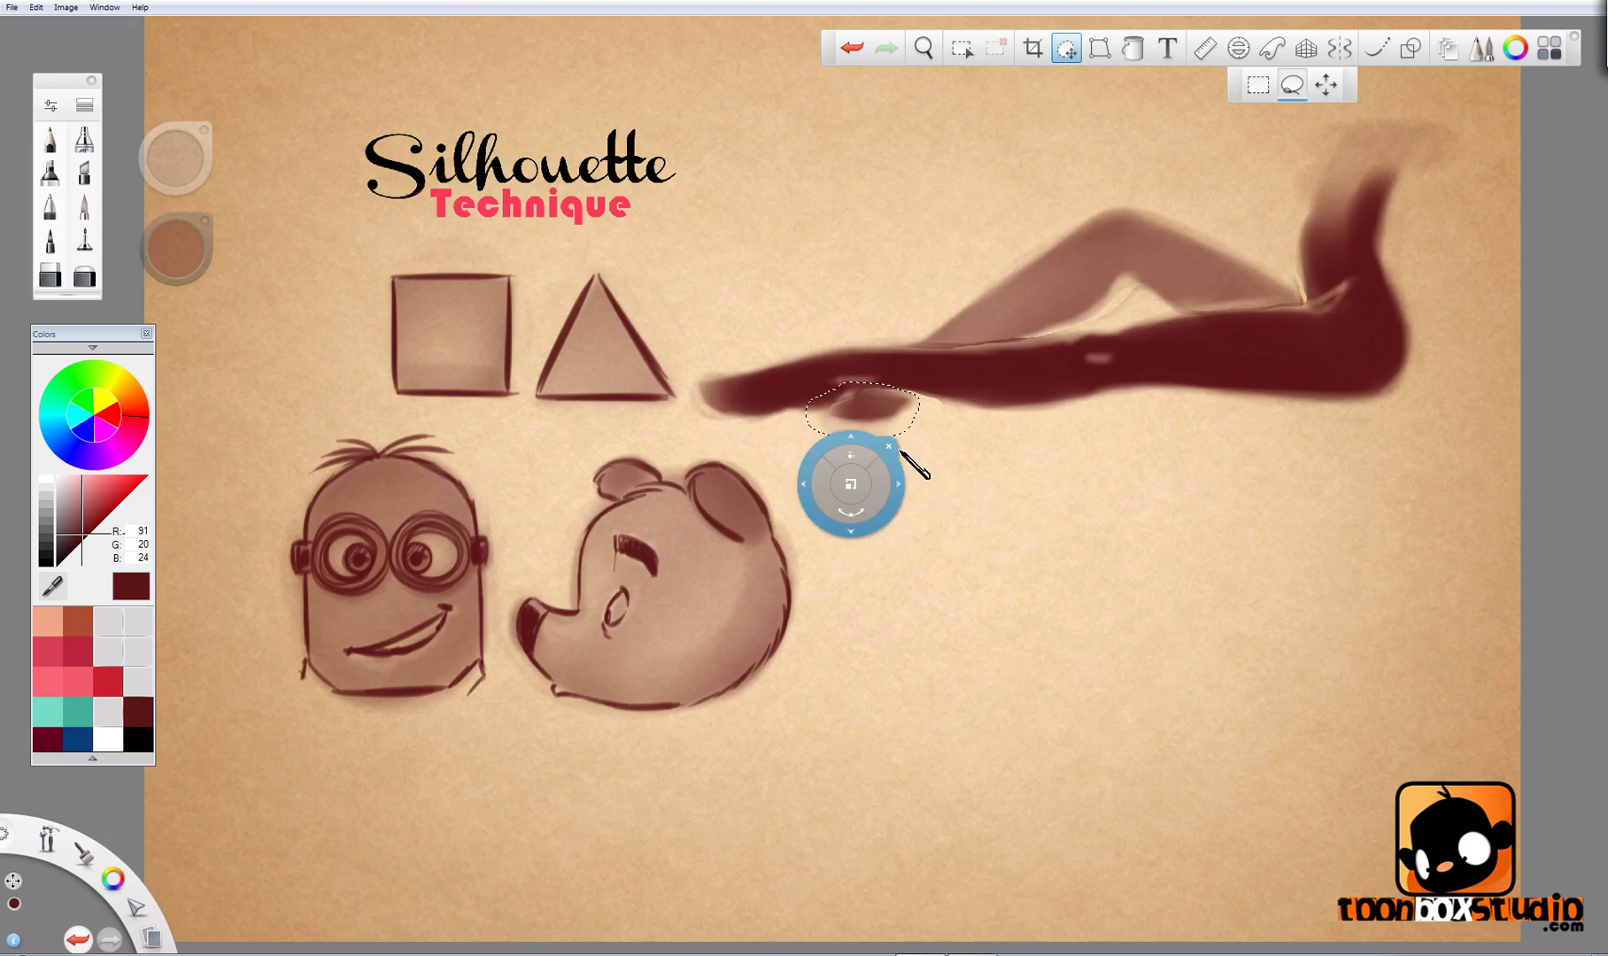
{"action": "left_click", "coordinate": [897, 447]}
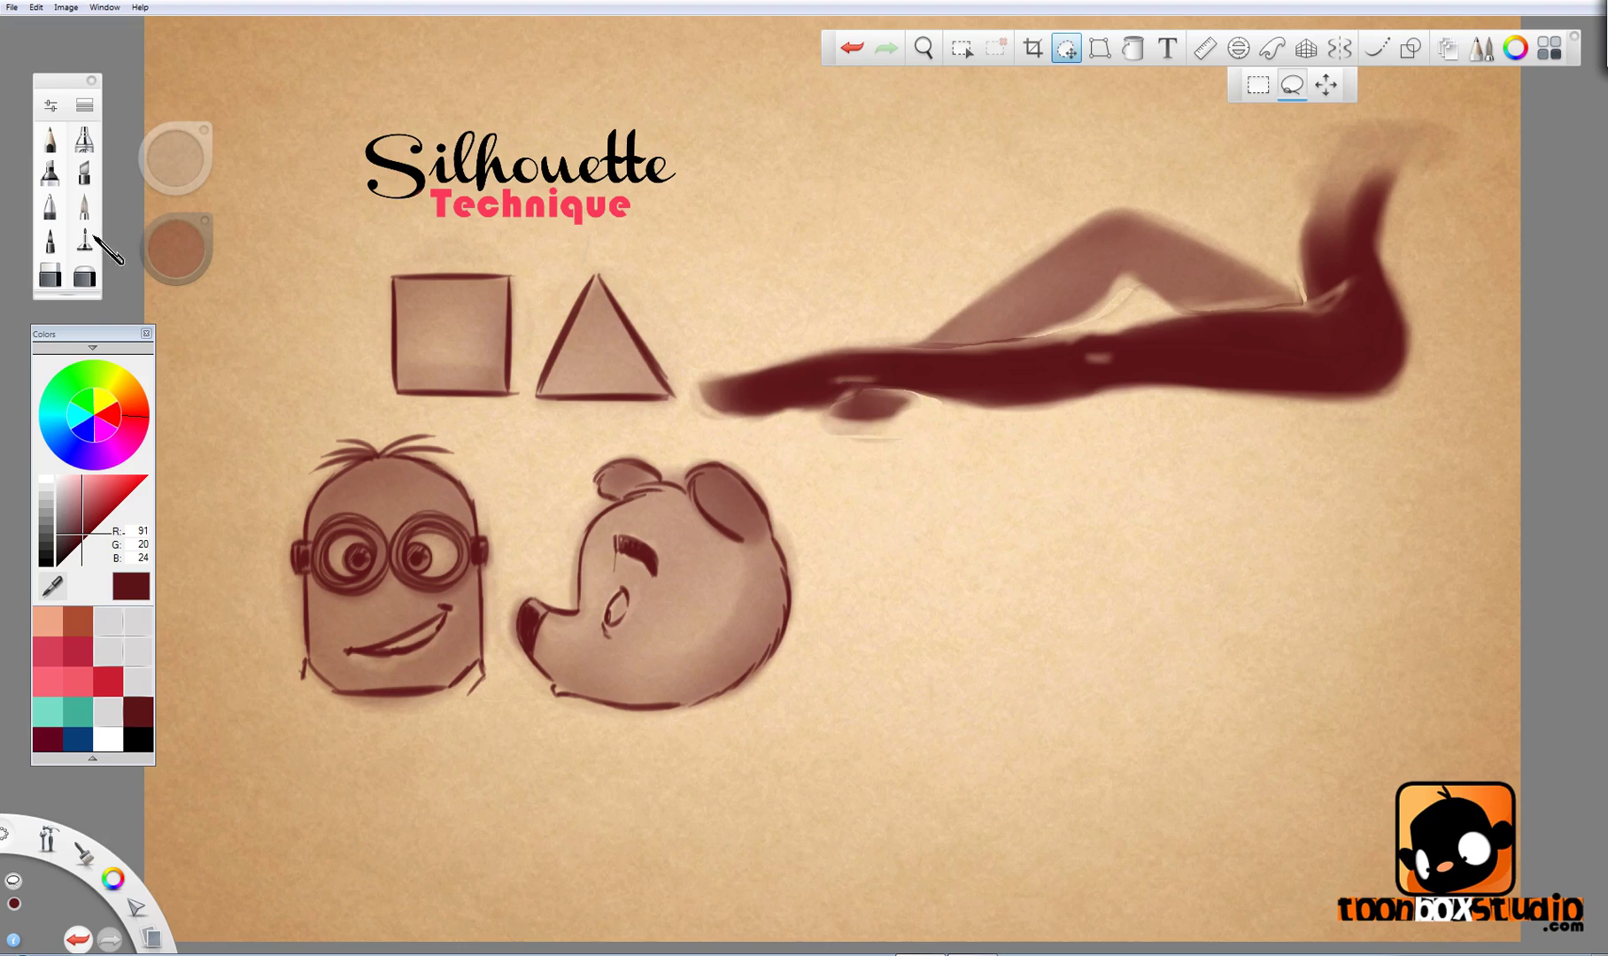
Step: Fade the whole figure with the Soft Eraser, and outline the sole of the outstretched foot with the Pencil
{"action": "left_click", "coordinate": [84, 276]}
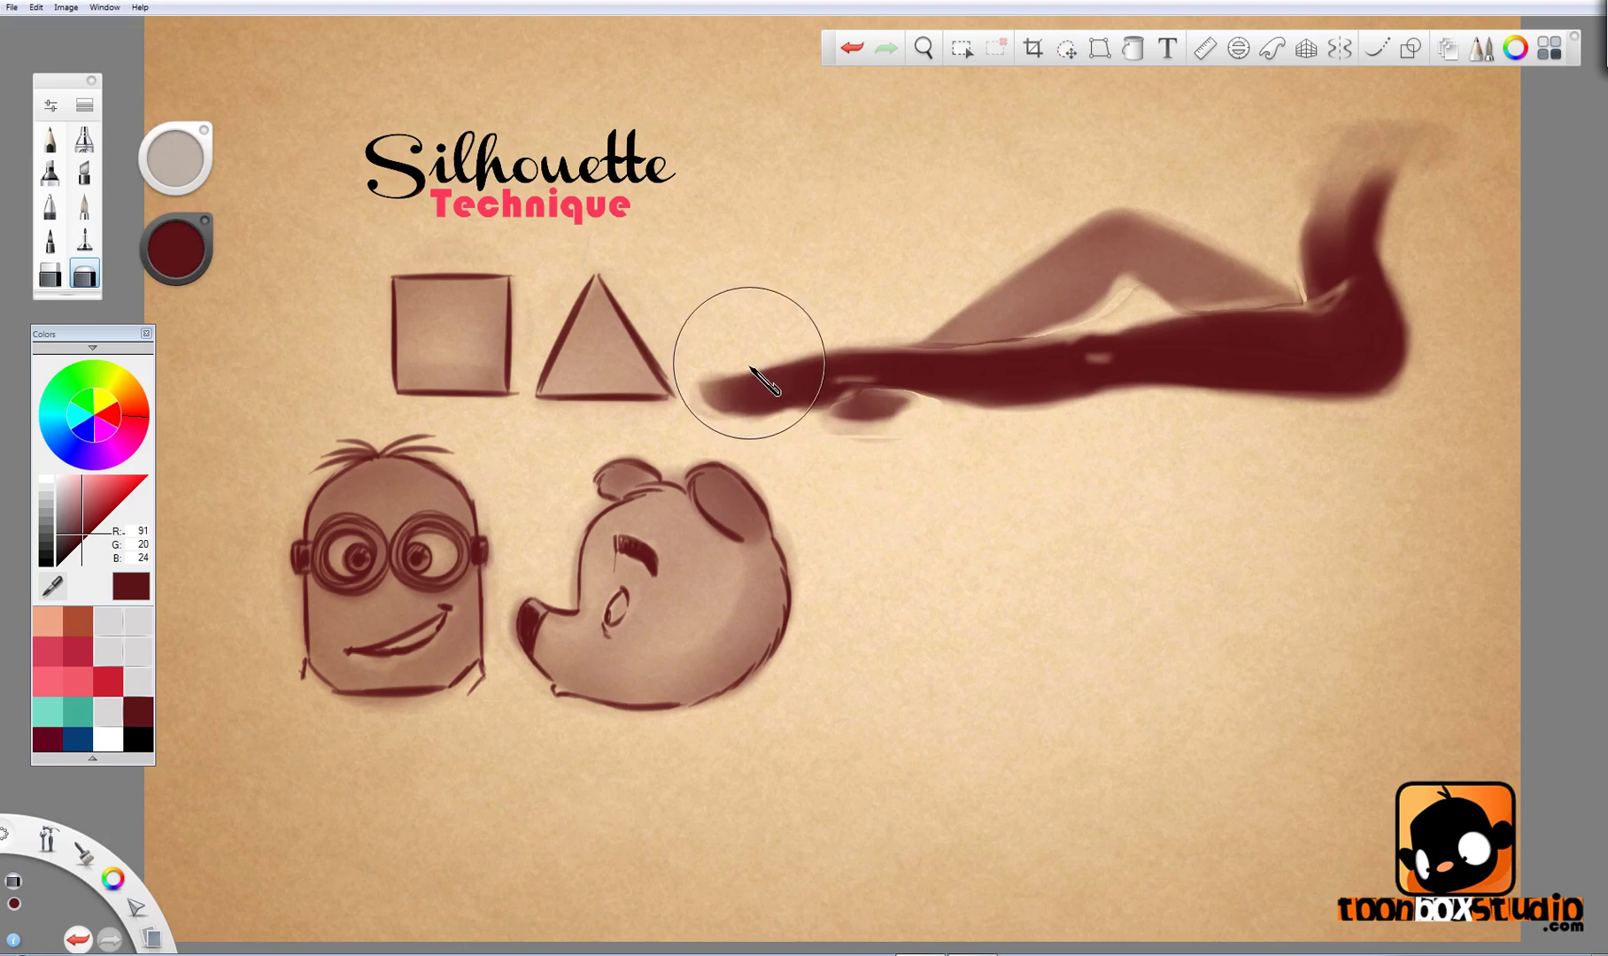
{"action": "mouse_move", "coordinate": [760, 366]}
{"action": "left_mouse_down"}
{"action": "mouse_move", "coordinate": [747, 363]}
{"action": "mouse_move", "coordinate": [827, 390]}
{"action": "mouse_move", "coordinate": [1364, 222]}
{"action": "mouse_move", "coordinate": [1395, 390]}
{"action": "left_mouse_up"}
{"action": "left_click", "coordinate": [50, 139]}
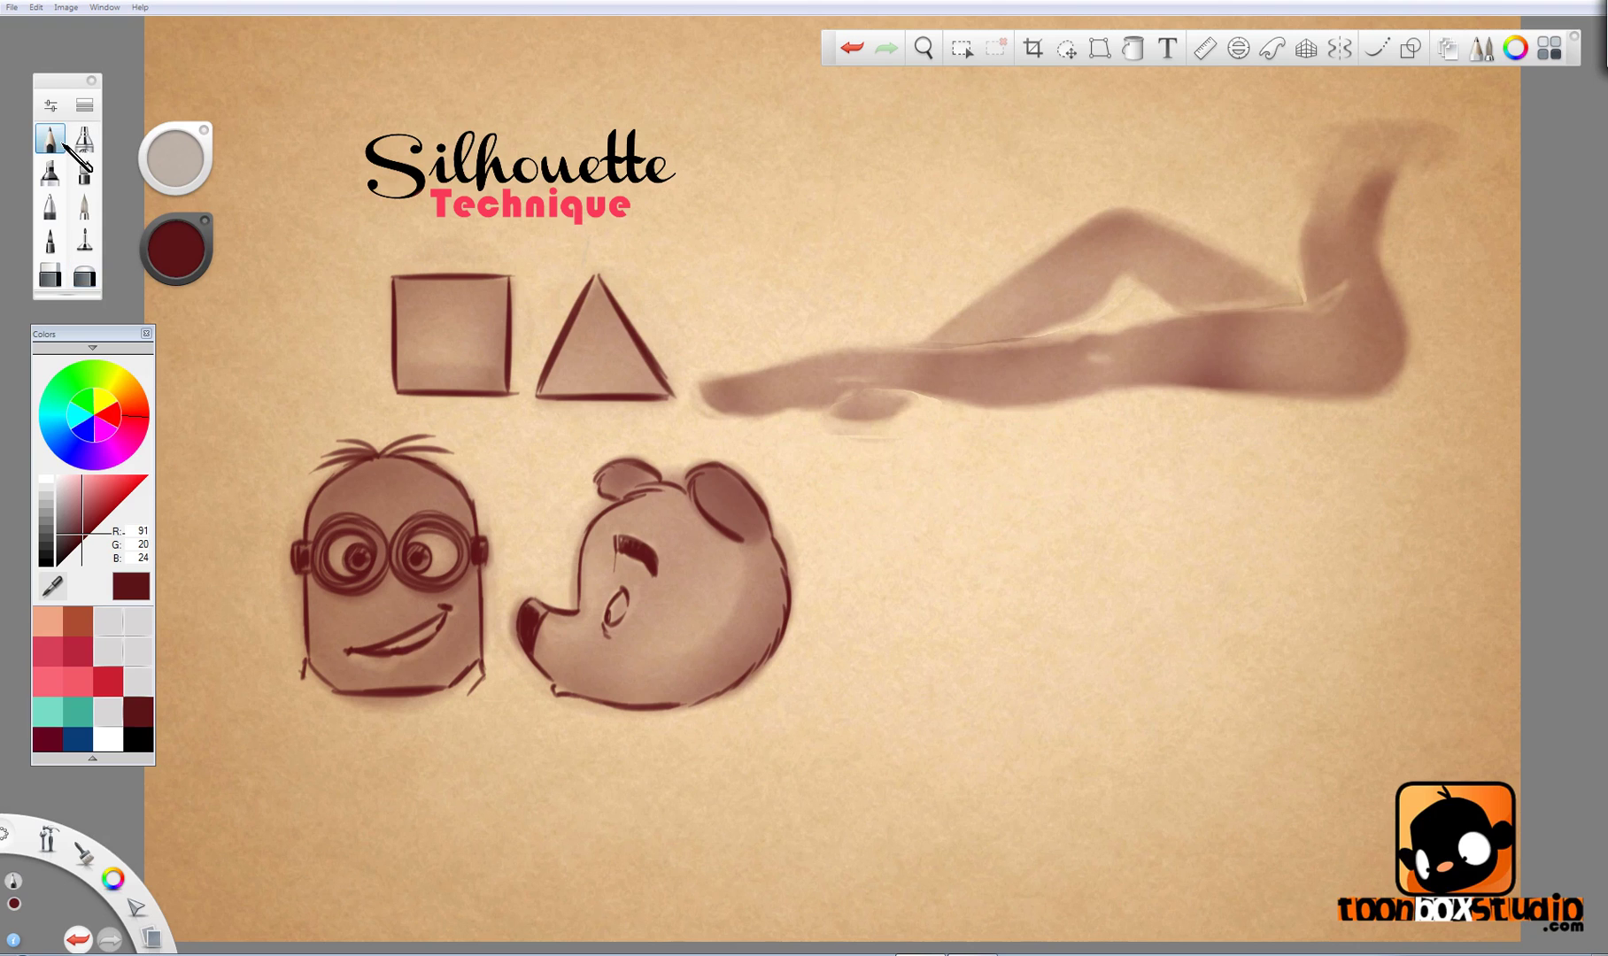
{"action": "key", "text": "space"}
{"action": "mouse_move", "coordinate": [1156, 363]}
{"action": "left_mouse_down"}
{"action": "mouse_move", "coordinate": [1088, 575]}
{"action": "mouse_move", "coordinate": [946, 601]}
{"action": "mouse_move", "coordinate": [1120, 603]}
{"action": "left_mouse_up"}
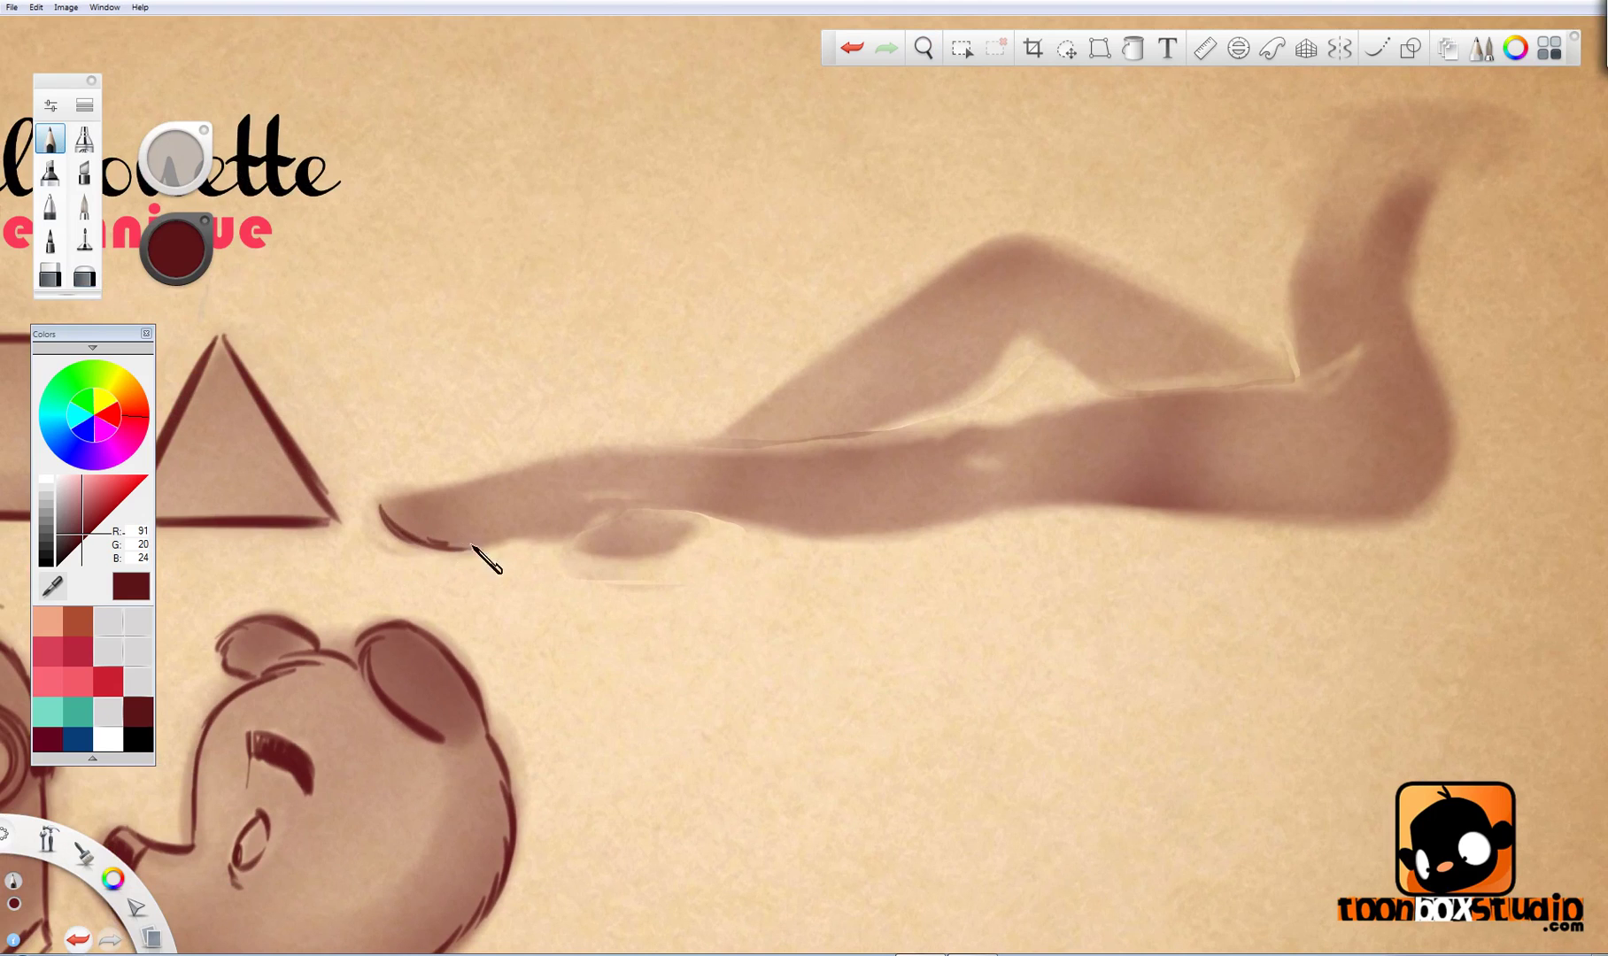
{"action": "left_click_drag", "start_coordinate": [472, 547], "coordinate": [541, 536]}
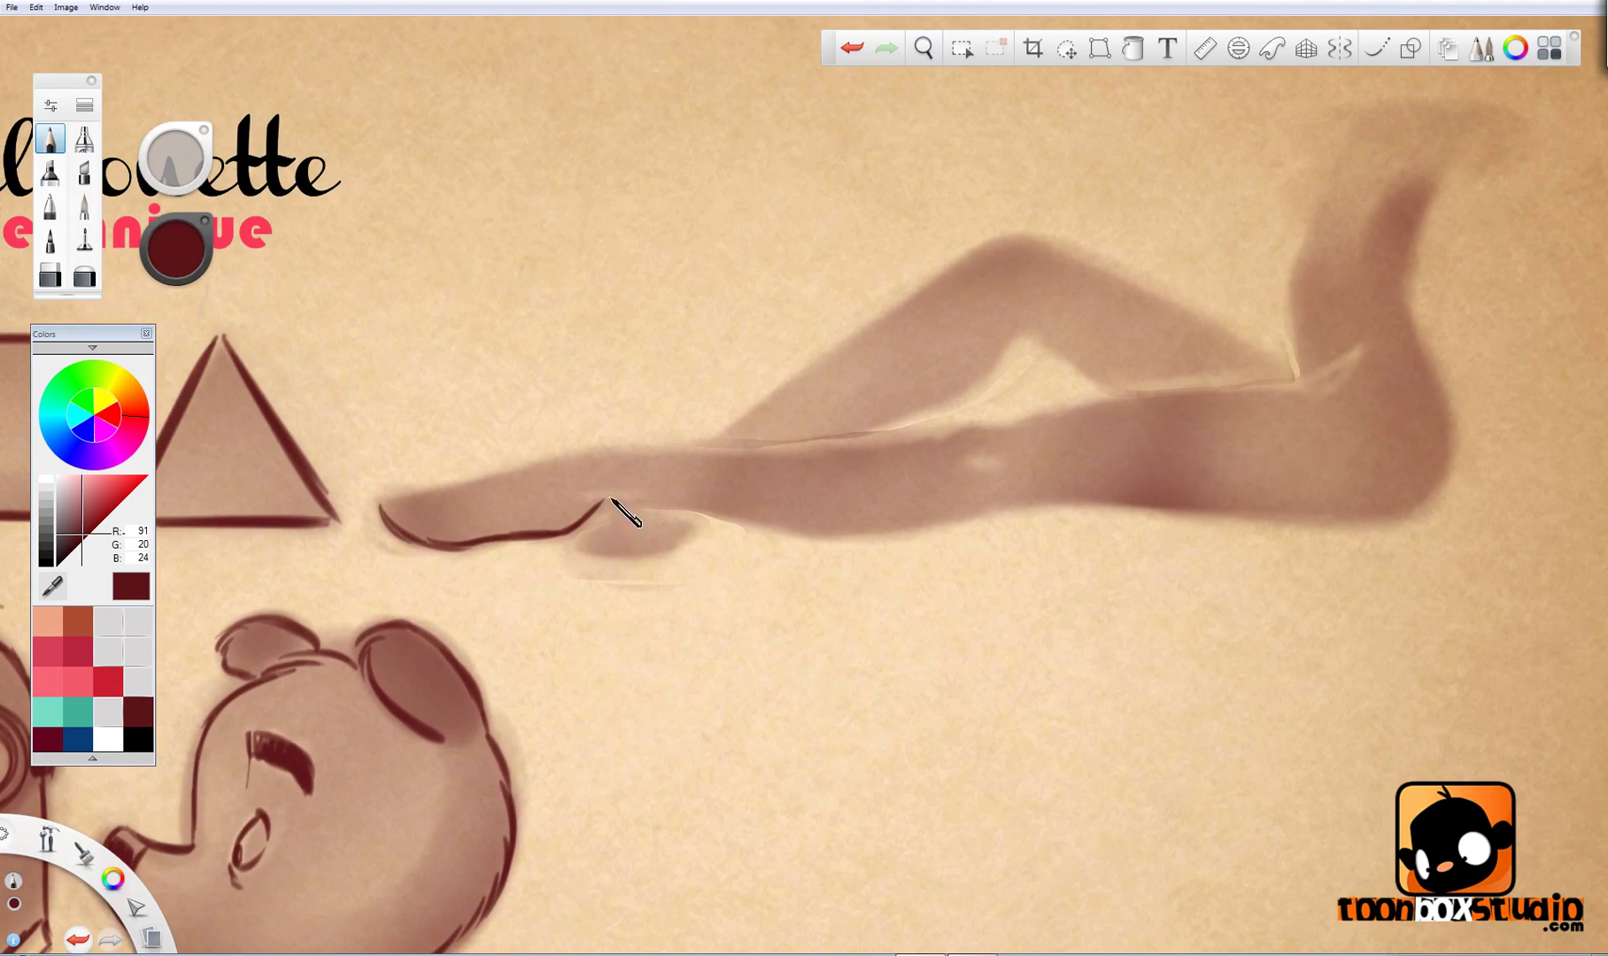
Step: Outline the outstretched leg's upper edge, the rounded hip and the underside from thigh to ankle with the Pencil
{"action": "mouse_move", "coordinate": [378, 499]}
{"action": "left_mouse_down"}
{"action": "mouse_move", "coordinate": [538, 458]}
{"action": "mouse_move", "coordinate": [834, 456]}
{"action": "mouse_move", "coordinate": [766, 453]}
{"action": "mouse_move", "coordinate": [1308, 386]}
{"action": "mouse_move", "coordinate": [1383, 333]}
{"action": "left_mouse_up"}
{"action": "left_click_drag", "start_coordinate": [1426, 239], "coordinate": [1449, 413]}
{"action": "left_click_drag", "start_coordinate": [1452, 542], "coordinate": [764, 146]}
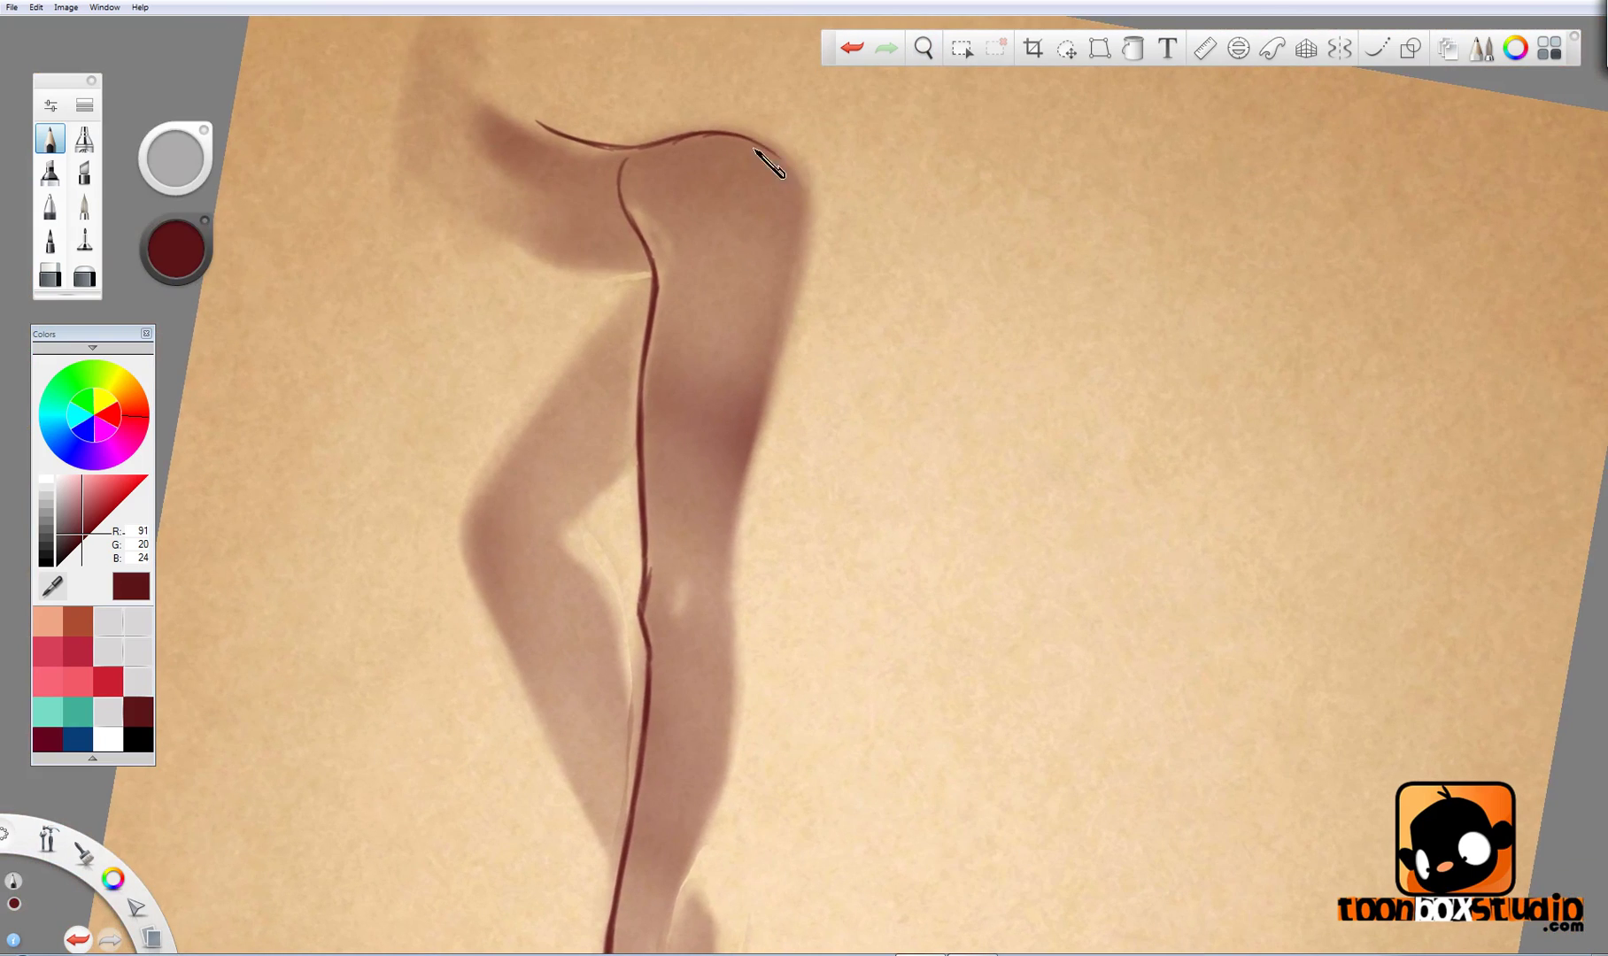
{"action": "mouse_move", "coordinate": [789, 218]}
{"action": "left_mouse_down"}
{"action": "mouse_move", "coordinate": [816, 223]}
{"action": "mouse_move", "coordinate": [808, 280]}
{"action": "mouse_move", "coordinate": [748, 449]}
{"action": "mouse_move", "coordinate": [730, 589]}
{"action": "left_mouse_up"}
{"action": "left_click_drag", "start_coordinate": [826, 639], "coordinate": [832, 439]}
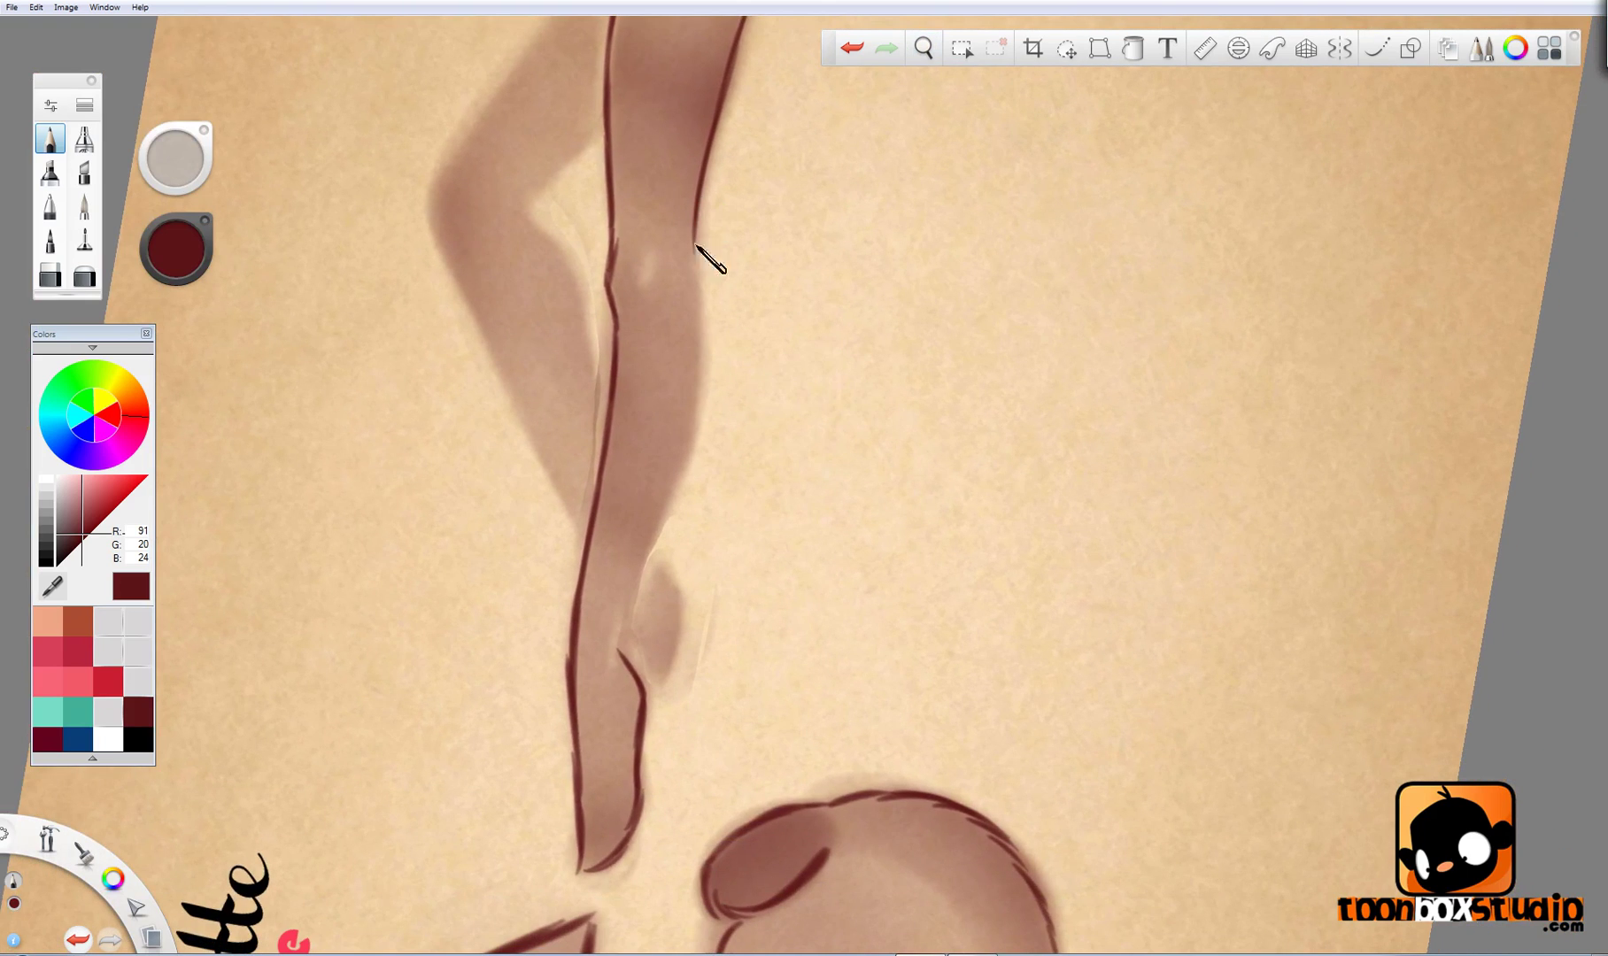
{"action": "left_click_drag", "start_coordinate": [695, 254], "coordinate": [700, 382]}
{"action": "left_click_drag", "start_coordinate": [694, 427], "coordinate": [627, 651]}
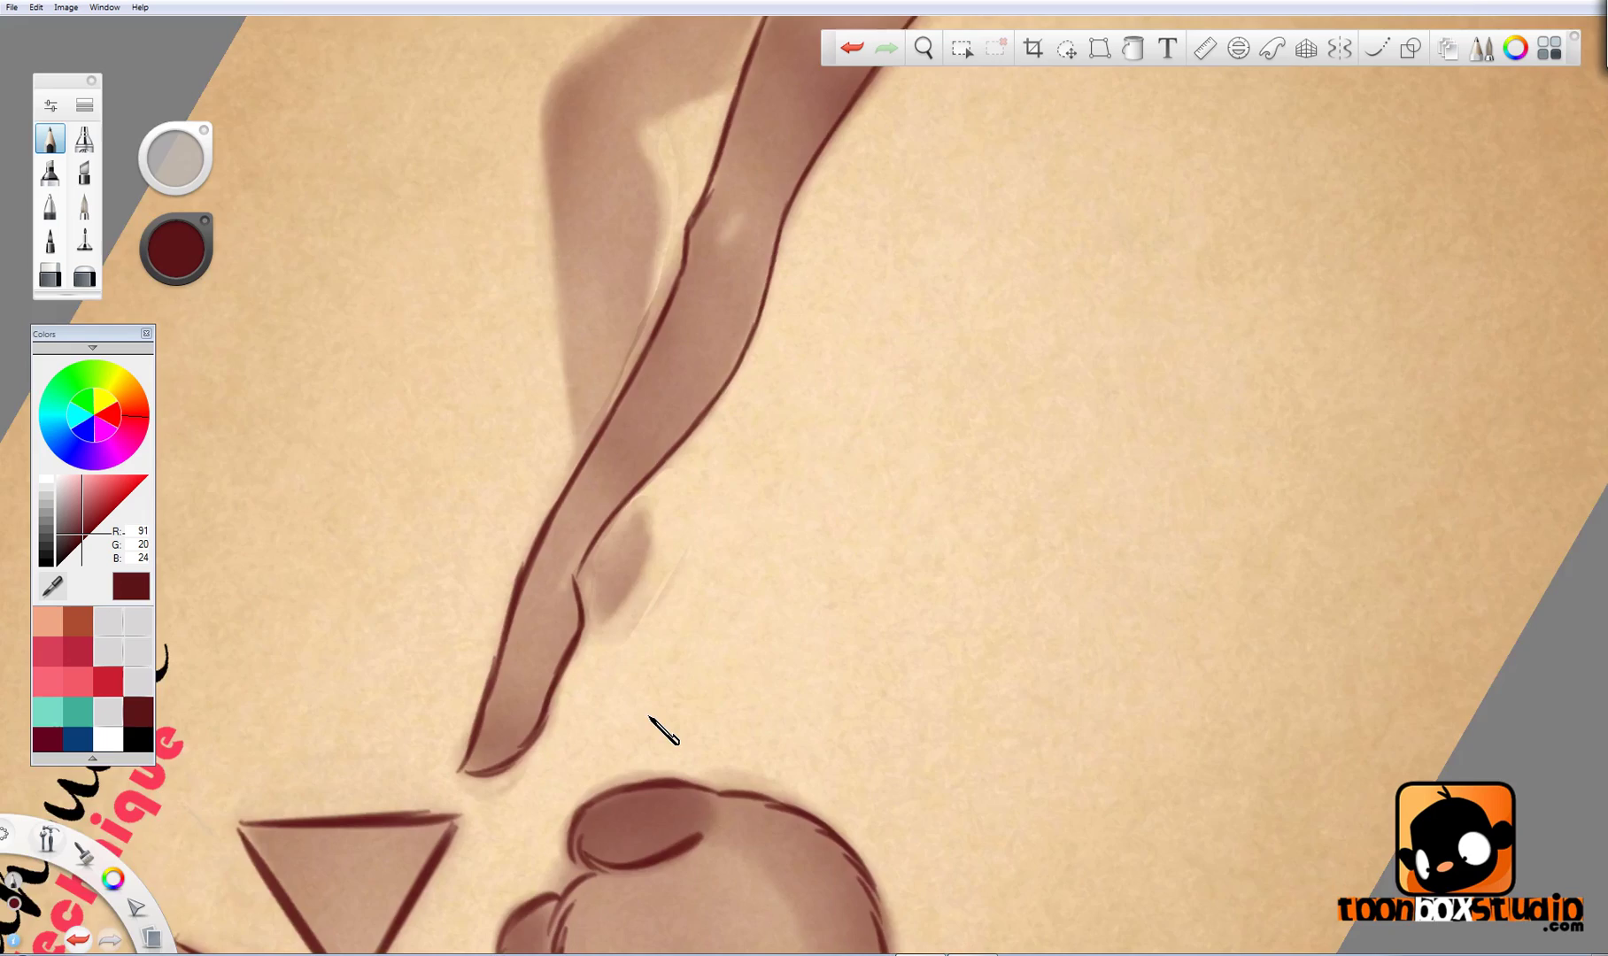
Step: Outline the bent leg and its foot with the Pencil, adding short knee marks and the torso's front line
{"action": "left_click_drag", "start_coordinate": [665, 731], "coordinate": [992, 725]}
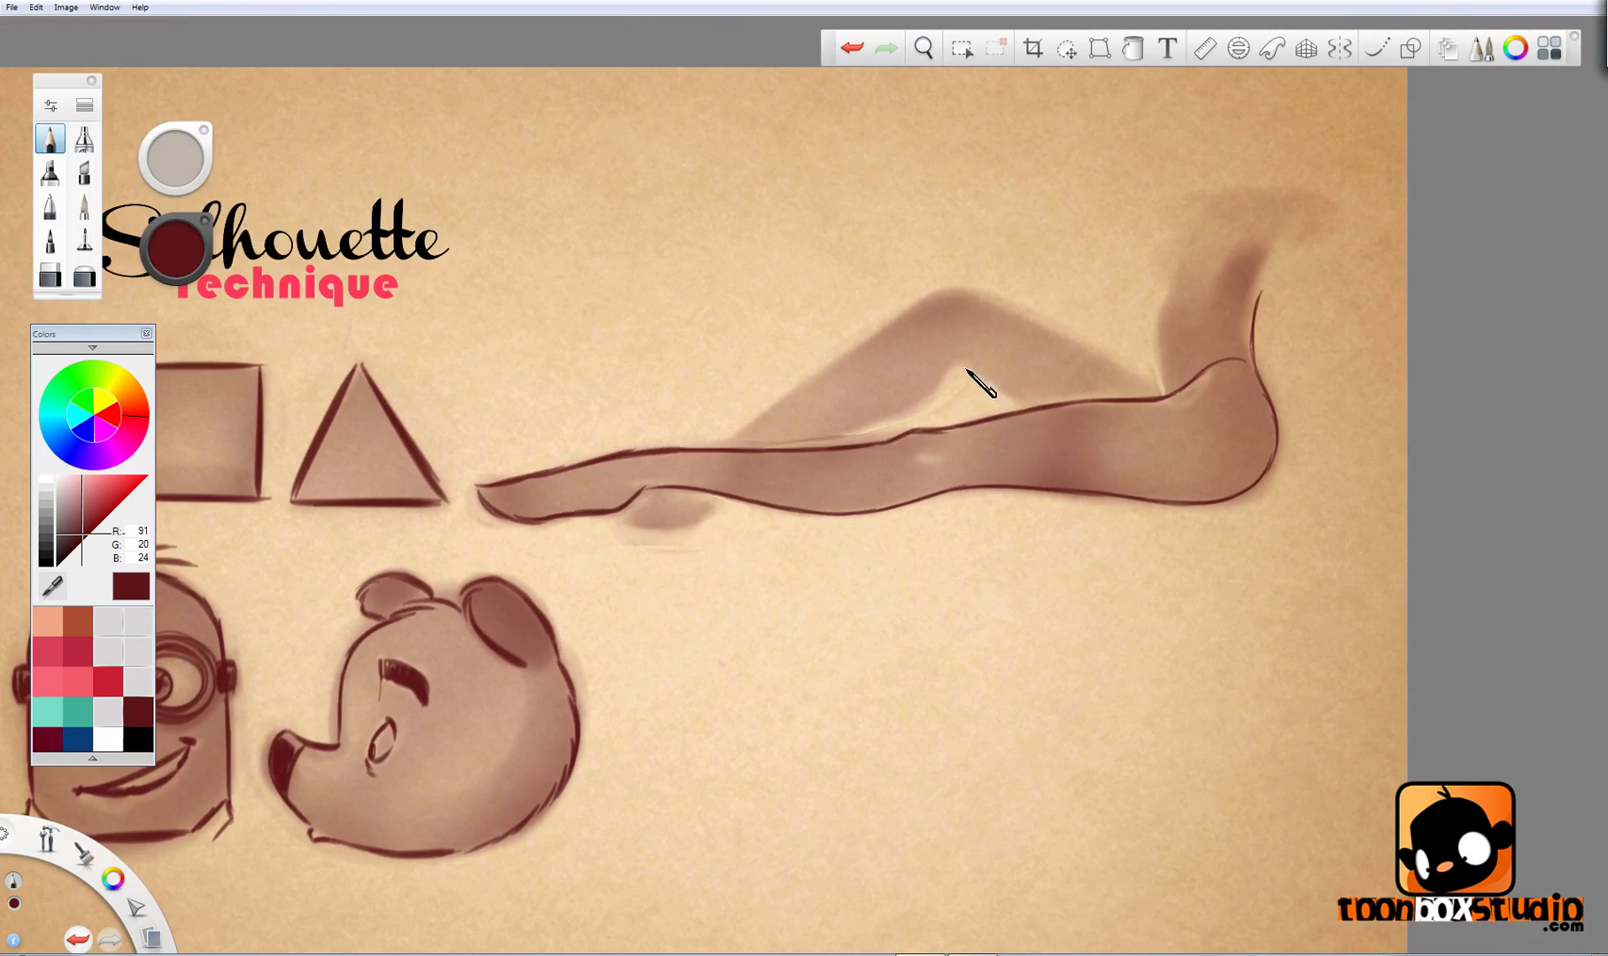
{"action": "left_click_drag", "start_coordinate": [953, 295], "coordinate": [1068, 342]}
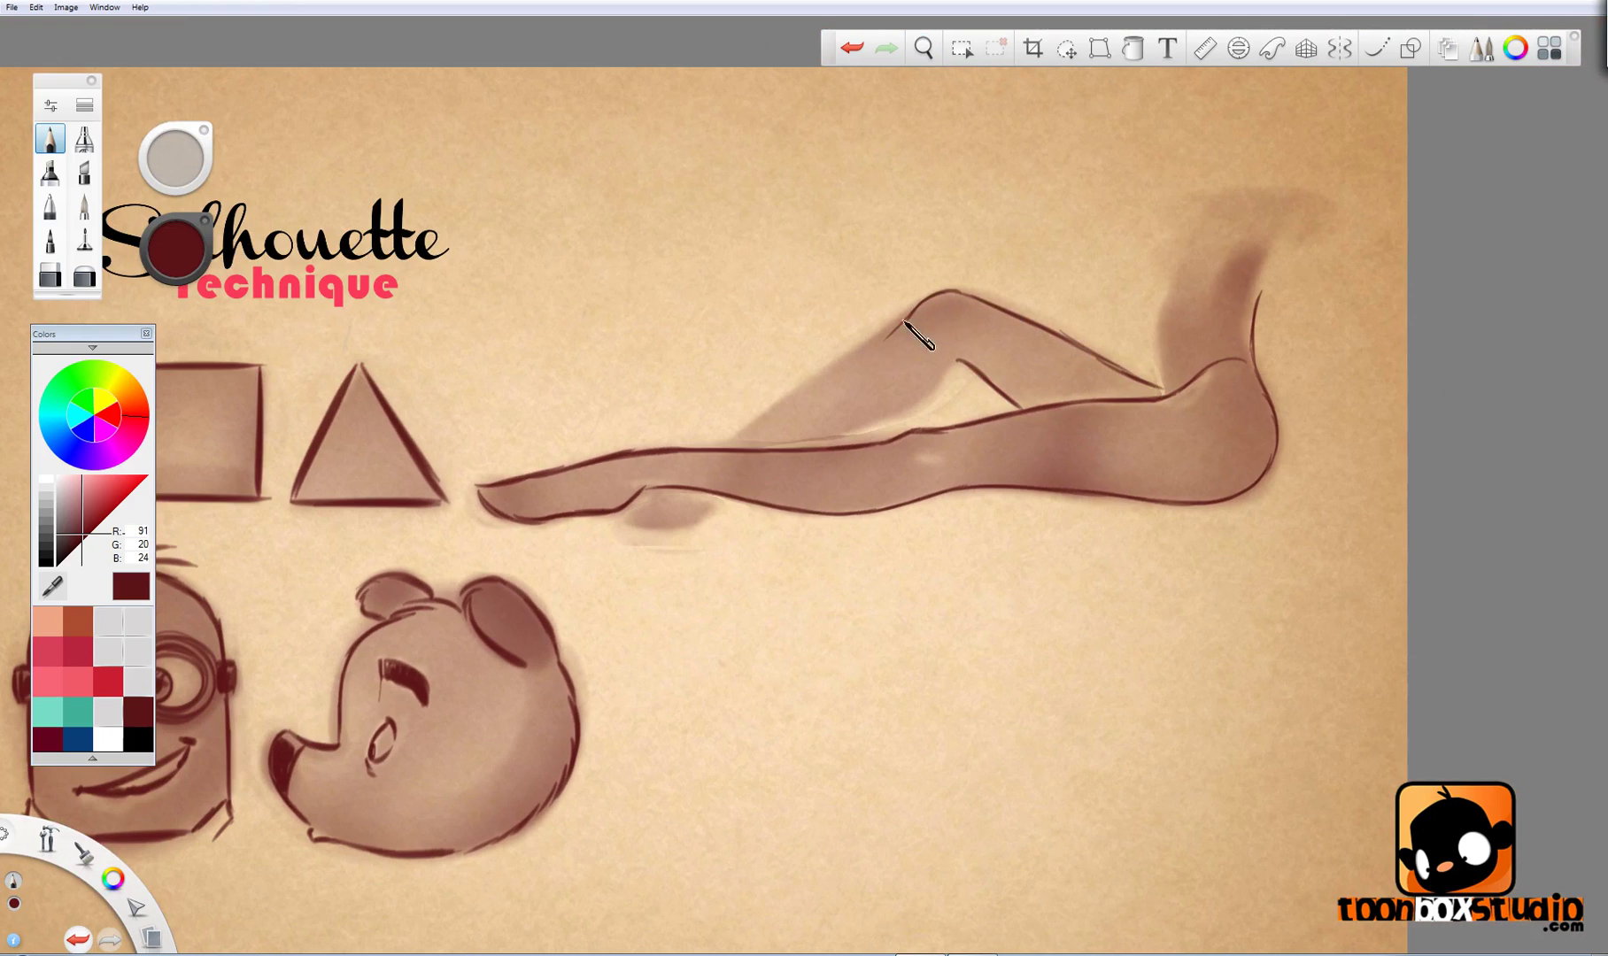
{"action": "left_click_drag", "start_coordinate": [882, 339], "coordinate": [727, 444]}
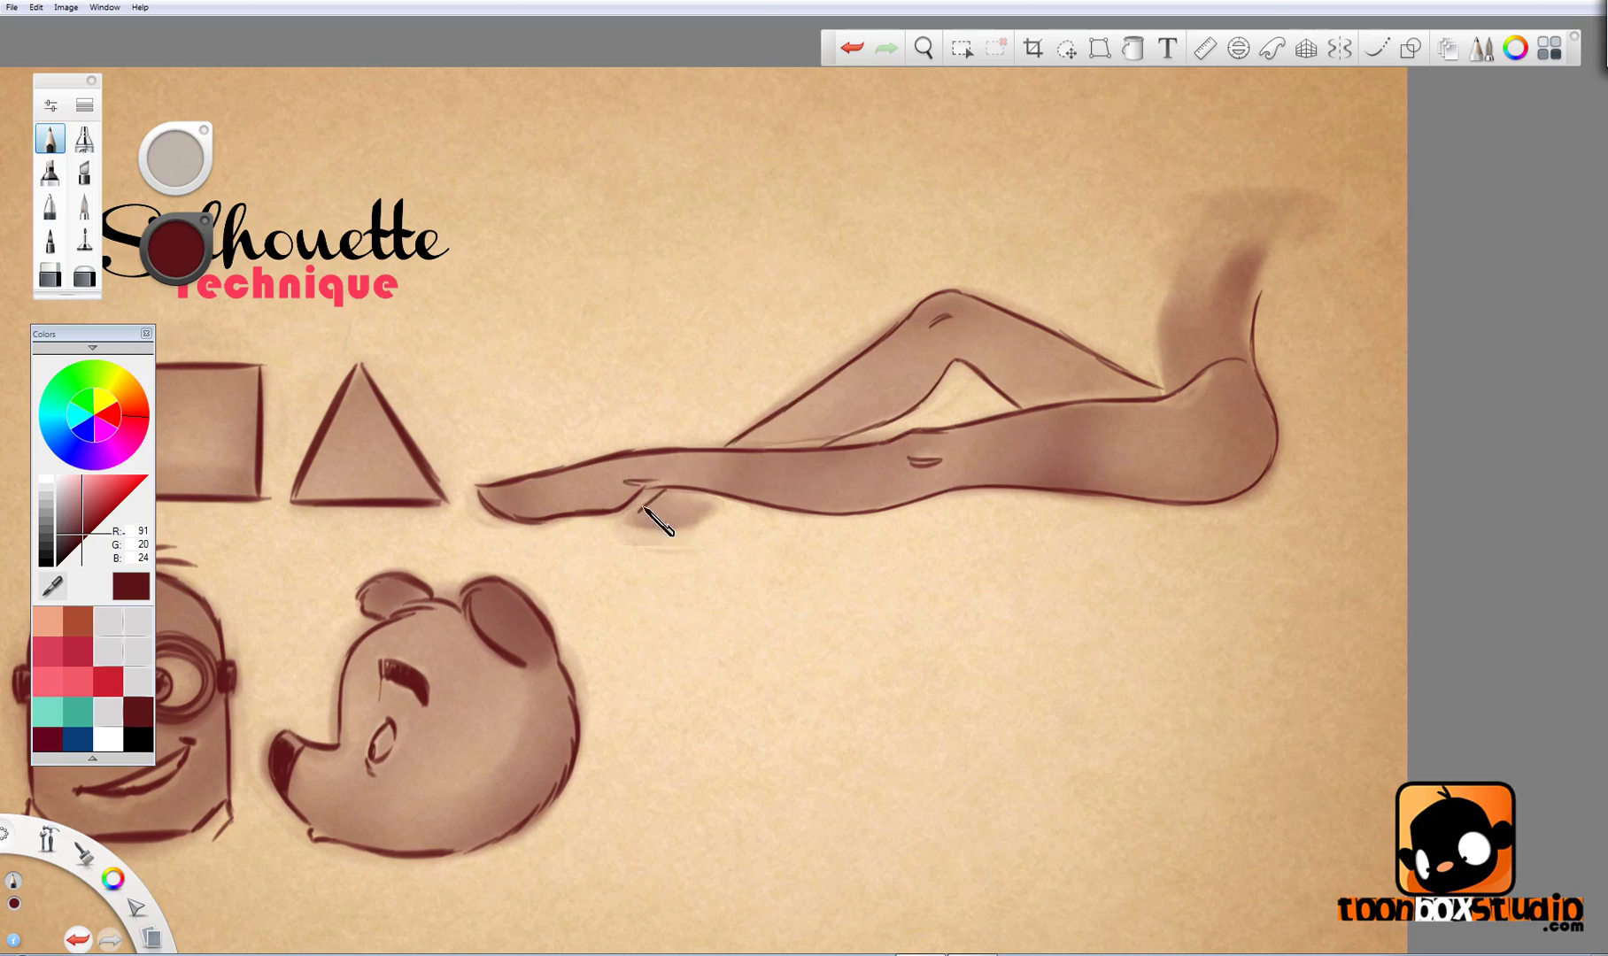
{"action": "left_click_drag", "start_coordinate": [660, 517], "coordinate": [697, 523]}
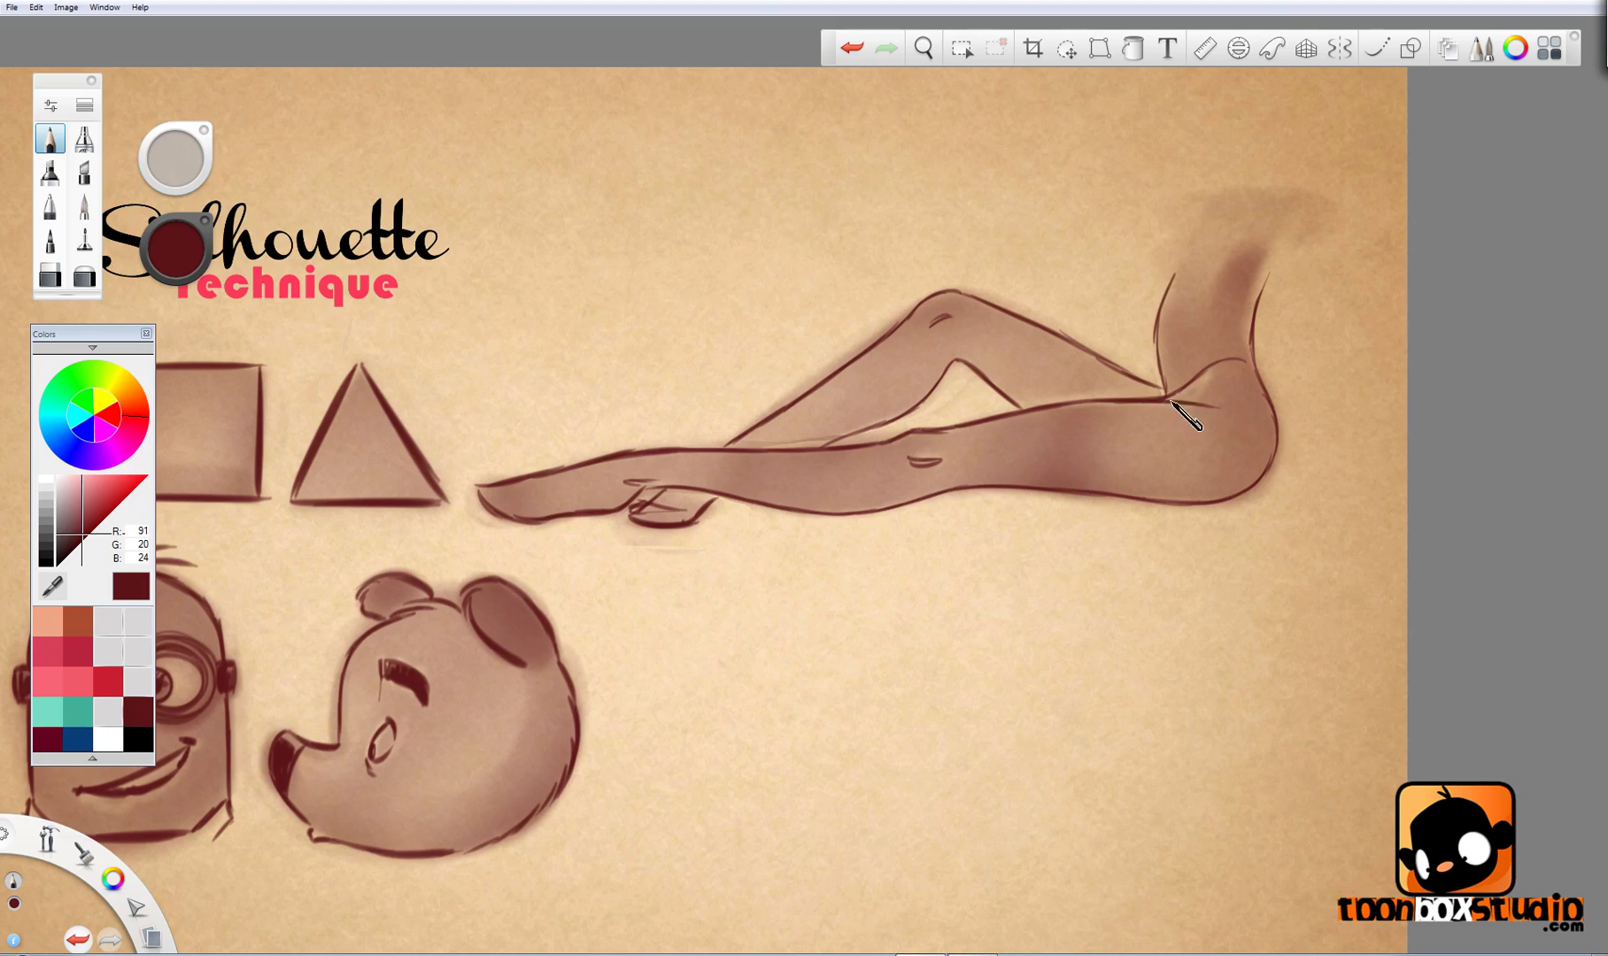
Step: Lighten the hip crease with the Soft Eraser, and sketch a waistband across the waist with the Pencil
{"action": "key", "text": "e"}
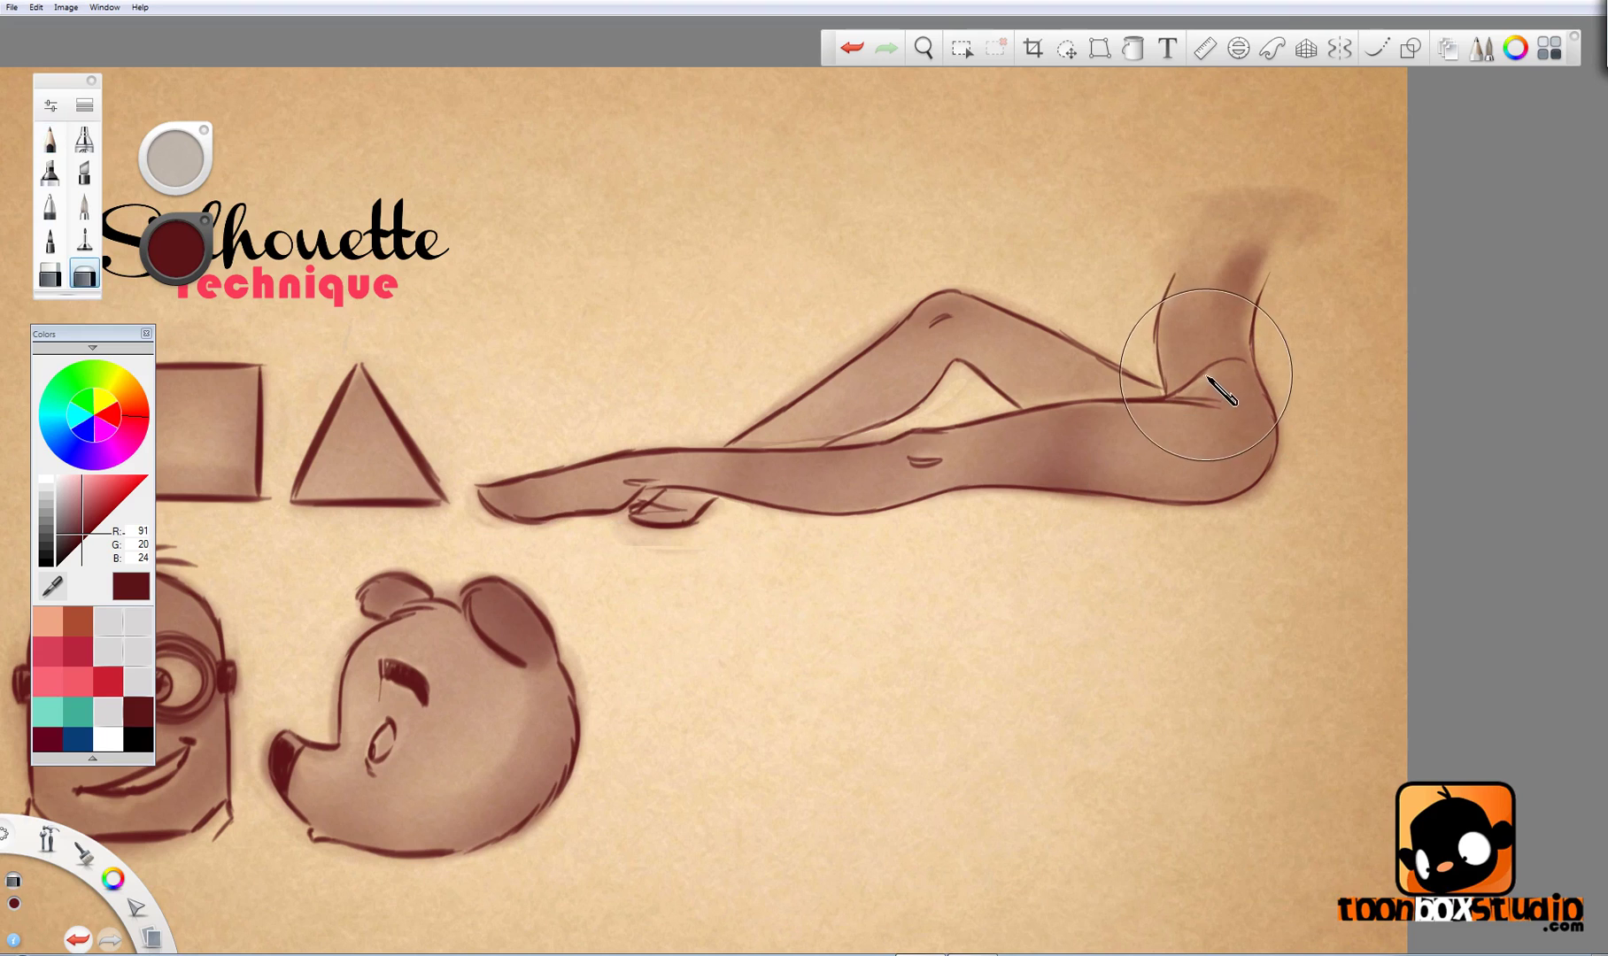
{"action": "mouse_move", "coordinate": [1194, 387]}
{"action": "left_mouse_down"}
{"action": "mouse_move", "coordinate": [985, 648]}
{"action": "mouse_move", "coordinate": [833, 720]}
{"action": "mouse_move", "coordinate": [1220, 366]}
{"action": "mouse_move", "coordinate": [1195, 394]}
{"action": "mouse_move", "coordinate": [1236, 372]}
{"action": "mouse_move", "coordinate": [1215, 360]}
{"action": "left_mouse_up"}
{"action": "key", "text": "p"}
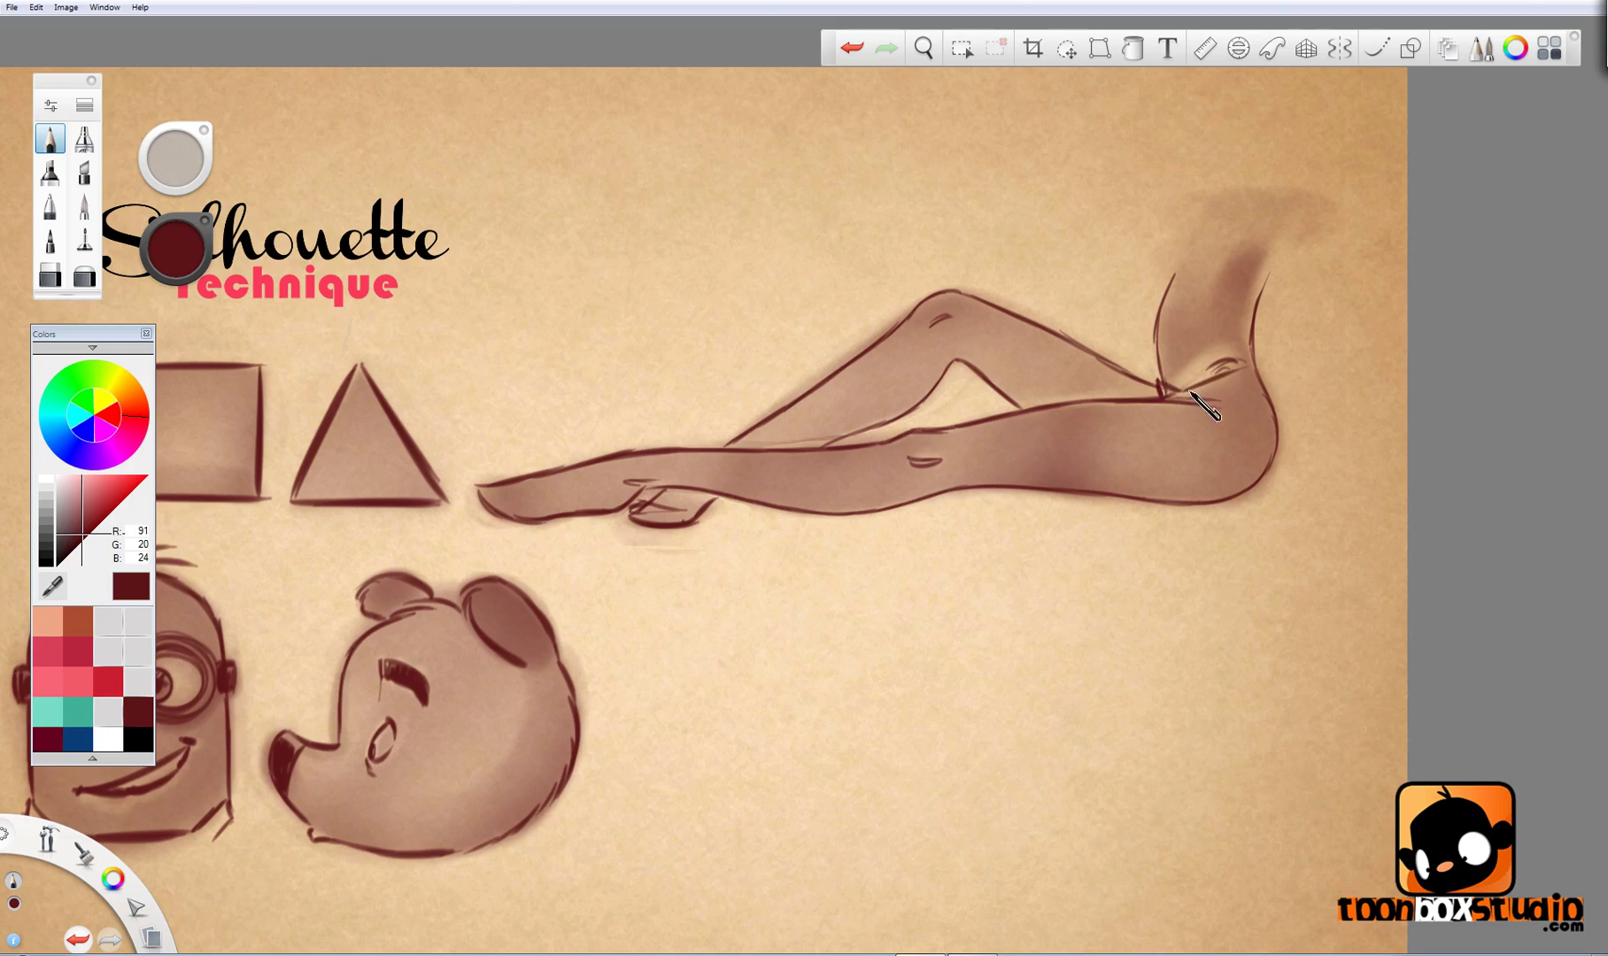
{"action": "left_click_drag", "start_coordinate": [1190, 391], "coordinate": [1272, 377]}
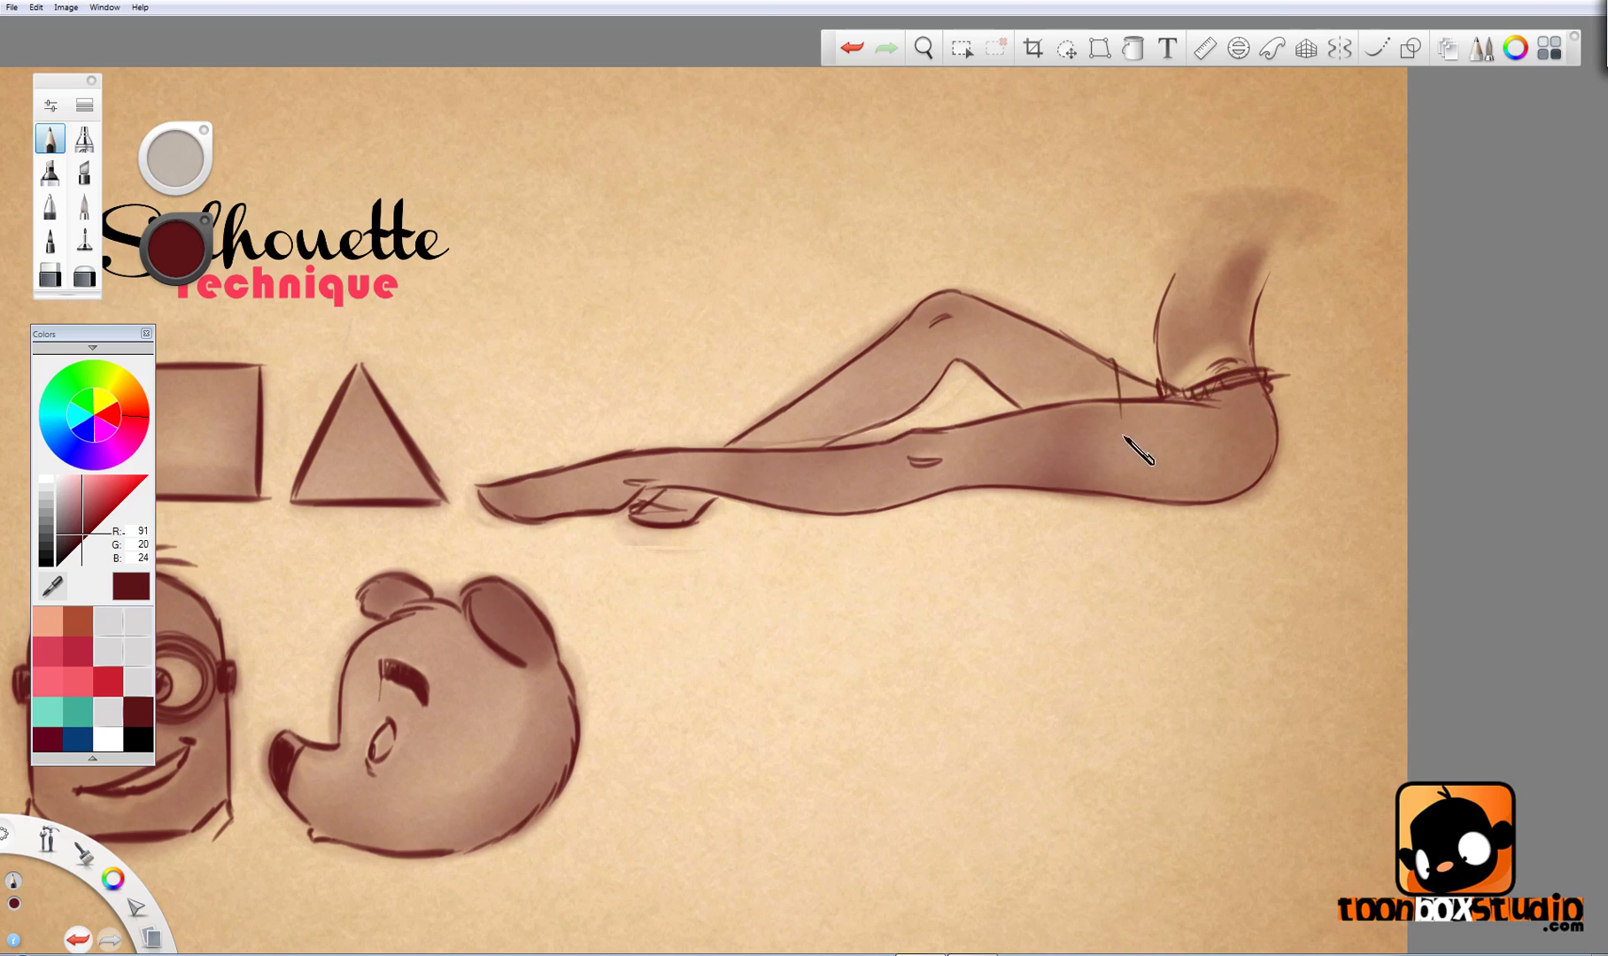
Step: Draw the hem of a short garment around the upper thigh, and fill it with curved fold lines
{"action": "mouse_move", "coordinate": [1124, 435]}
{"action": "left_mouse_down"}
{"action": "mouse_move", "coordinate": [1121, 413]}
{"action": "mouse_move", "coordinate": [1177, 493]}
{"action": "left_mouse_up"}
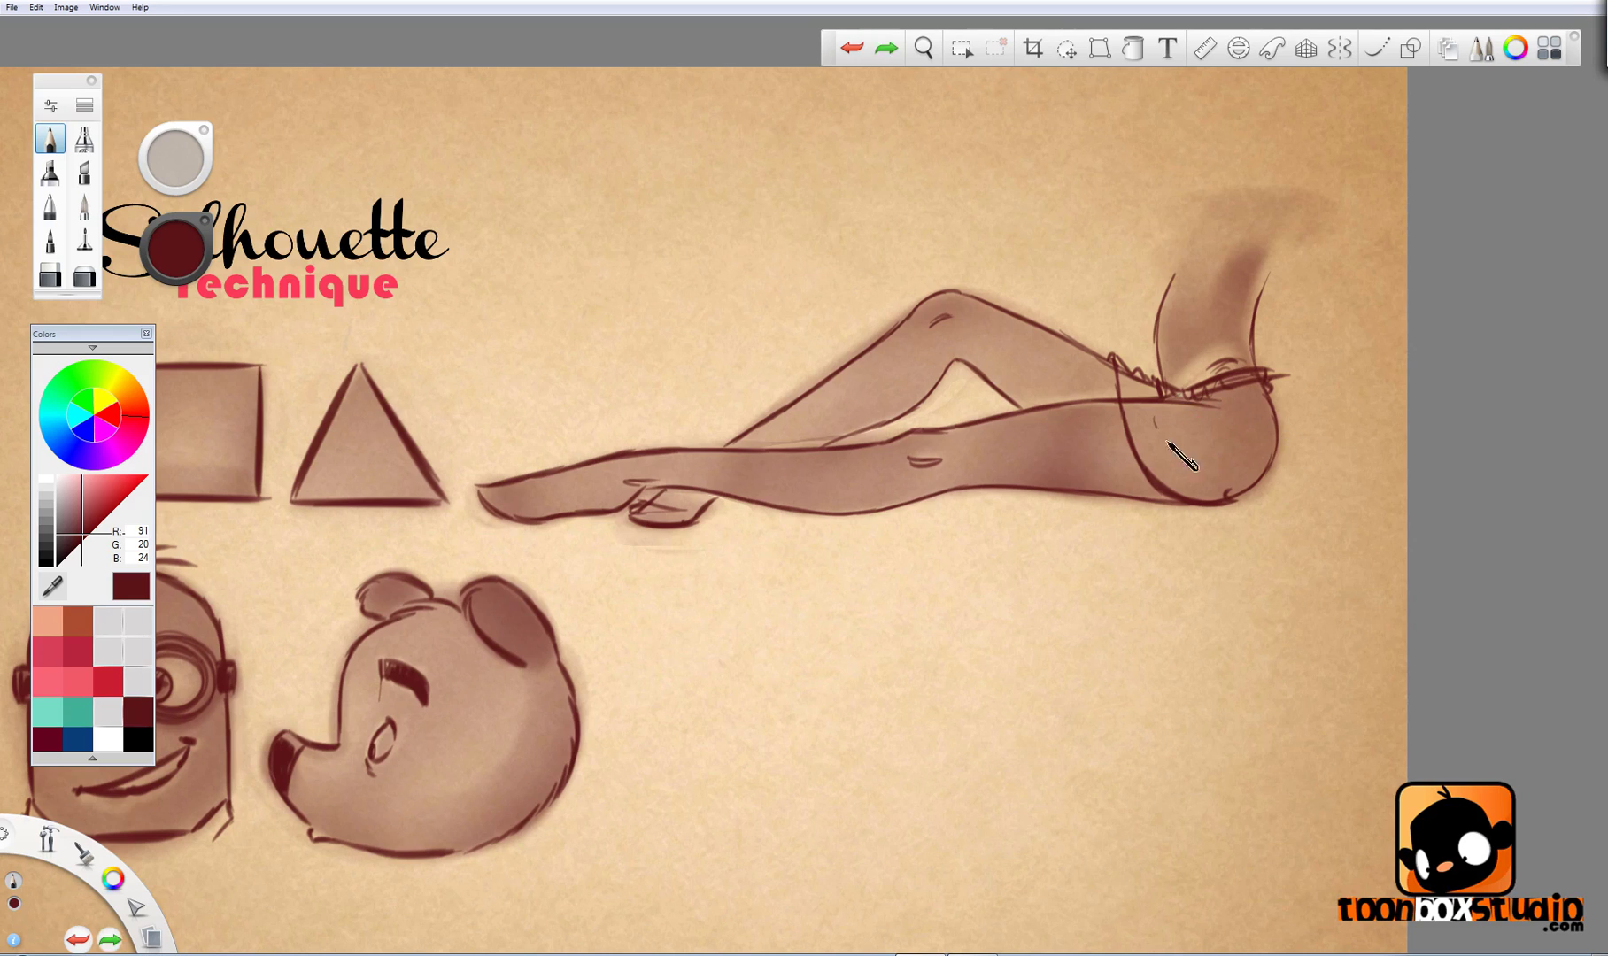
{"action": "left_click_drag", "start_coordinate": [1154, 421], "coordinate": [1258, 458]}
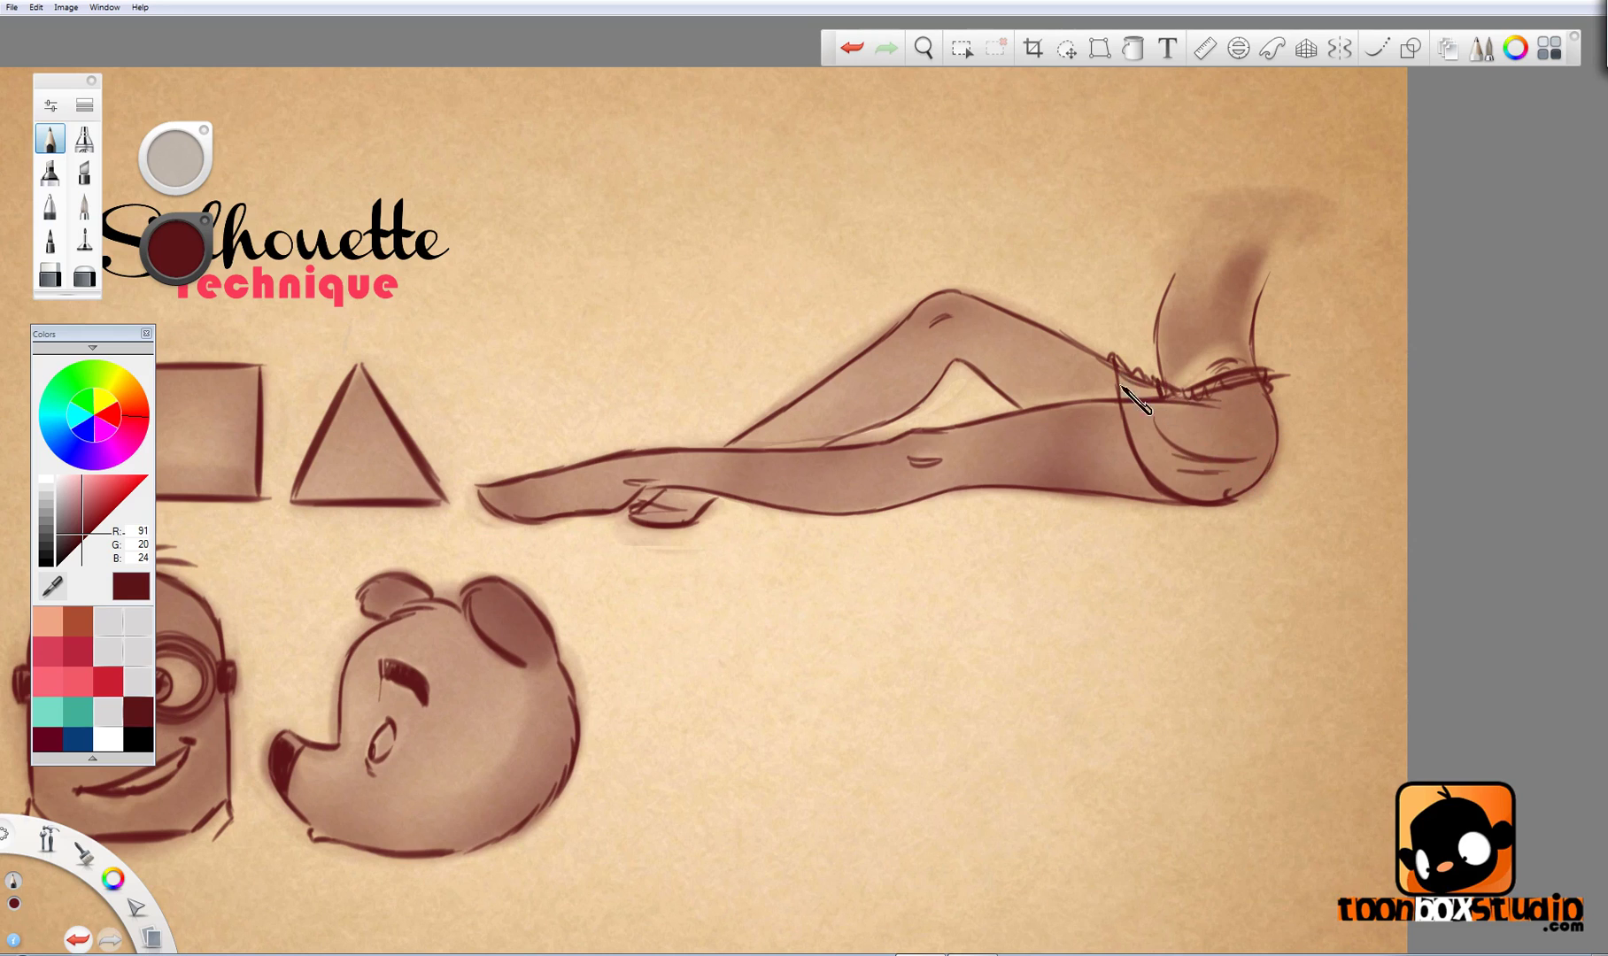
{"action": "mouse_move", "coordinate": [1123, 387]}
{"action": "left_mouse_down"}
{"action": "mouse_move", "coordinate": [1215, 379]}
{"action": "mouse_move", "coordinate": [1137, 454]}
{"action": "mouse_move", "coordinate": [1223, 393]}
{"action": "mouse_move", "coordinate": [1175, 489]}
{"action": "mouse_move", "coordinate": [1260, 455]}
{"action": "left_mouse_up"}
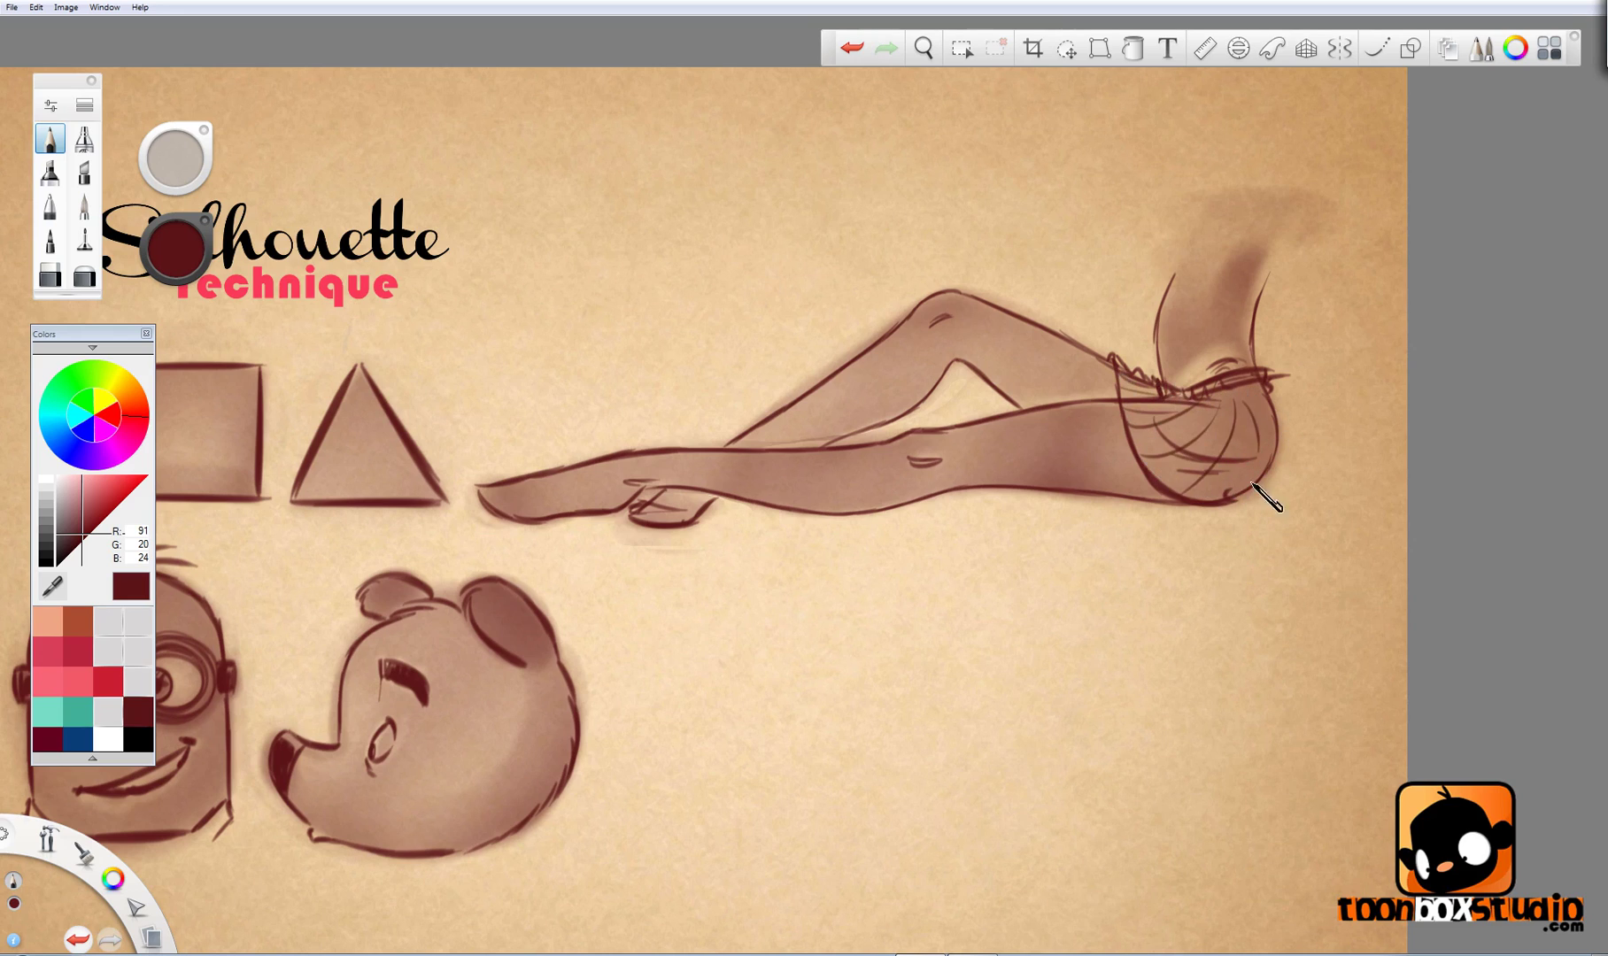
Step: Strengthen the torso's back line, and erase the stray crease marks above the waistband
{"action": "scroll", "coordinate": [1267, 500], "scroll_direction": "down", "scroll_amount": 3}
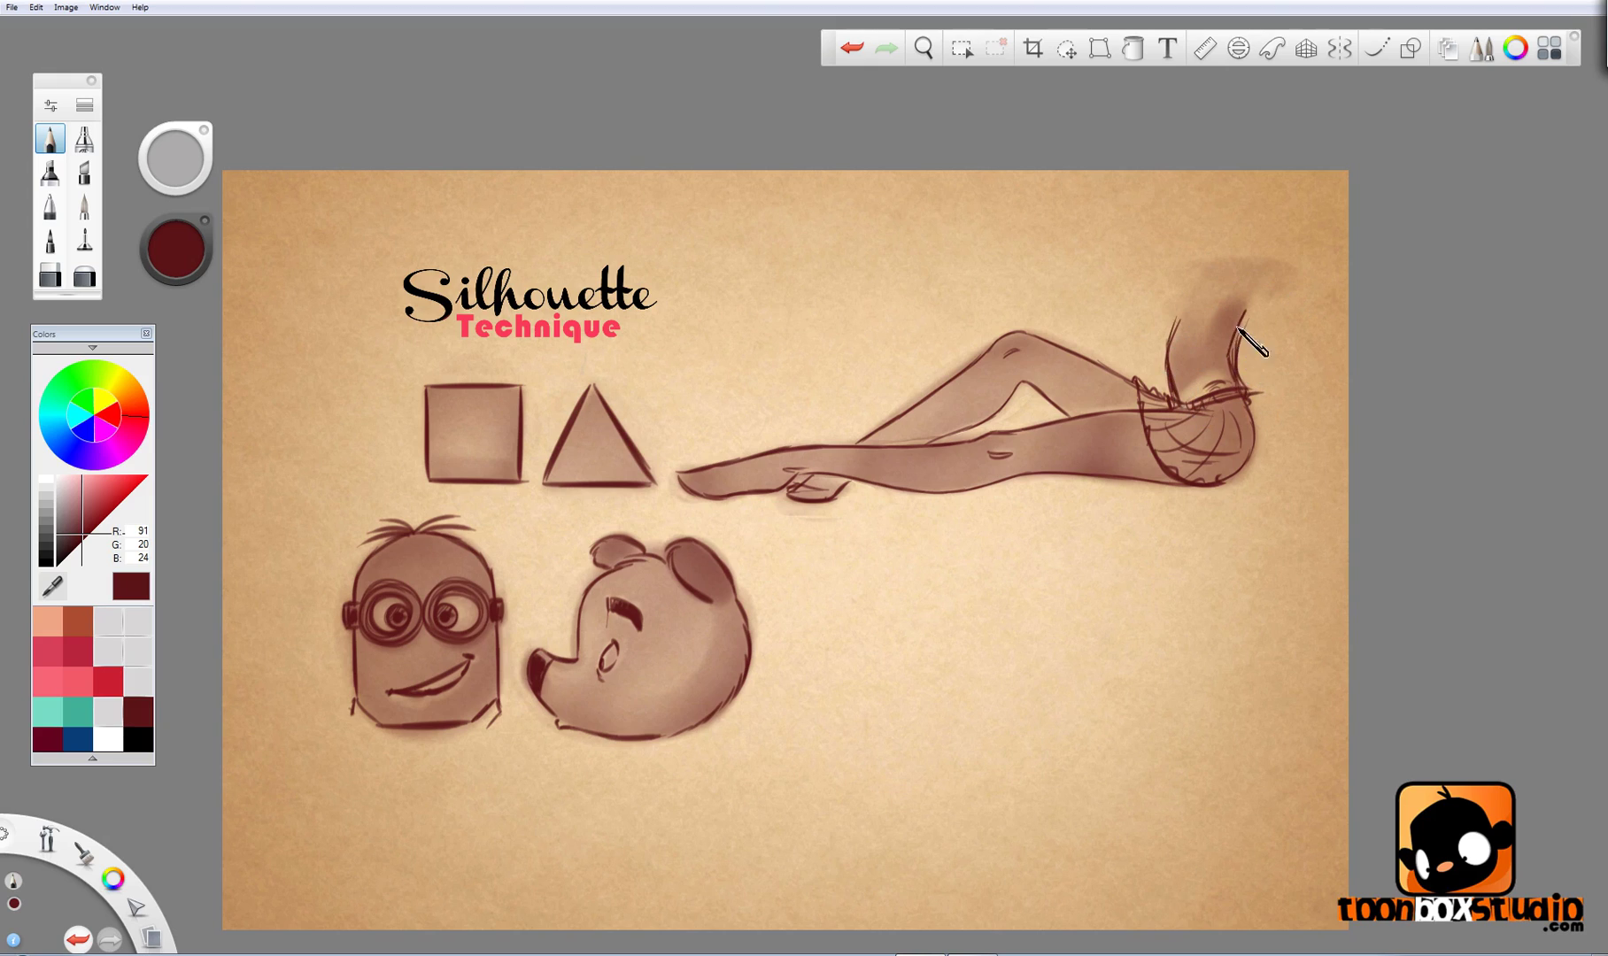
{"action": "key", "text": "e"}
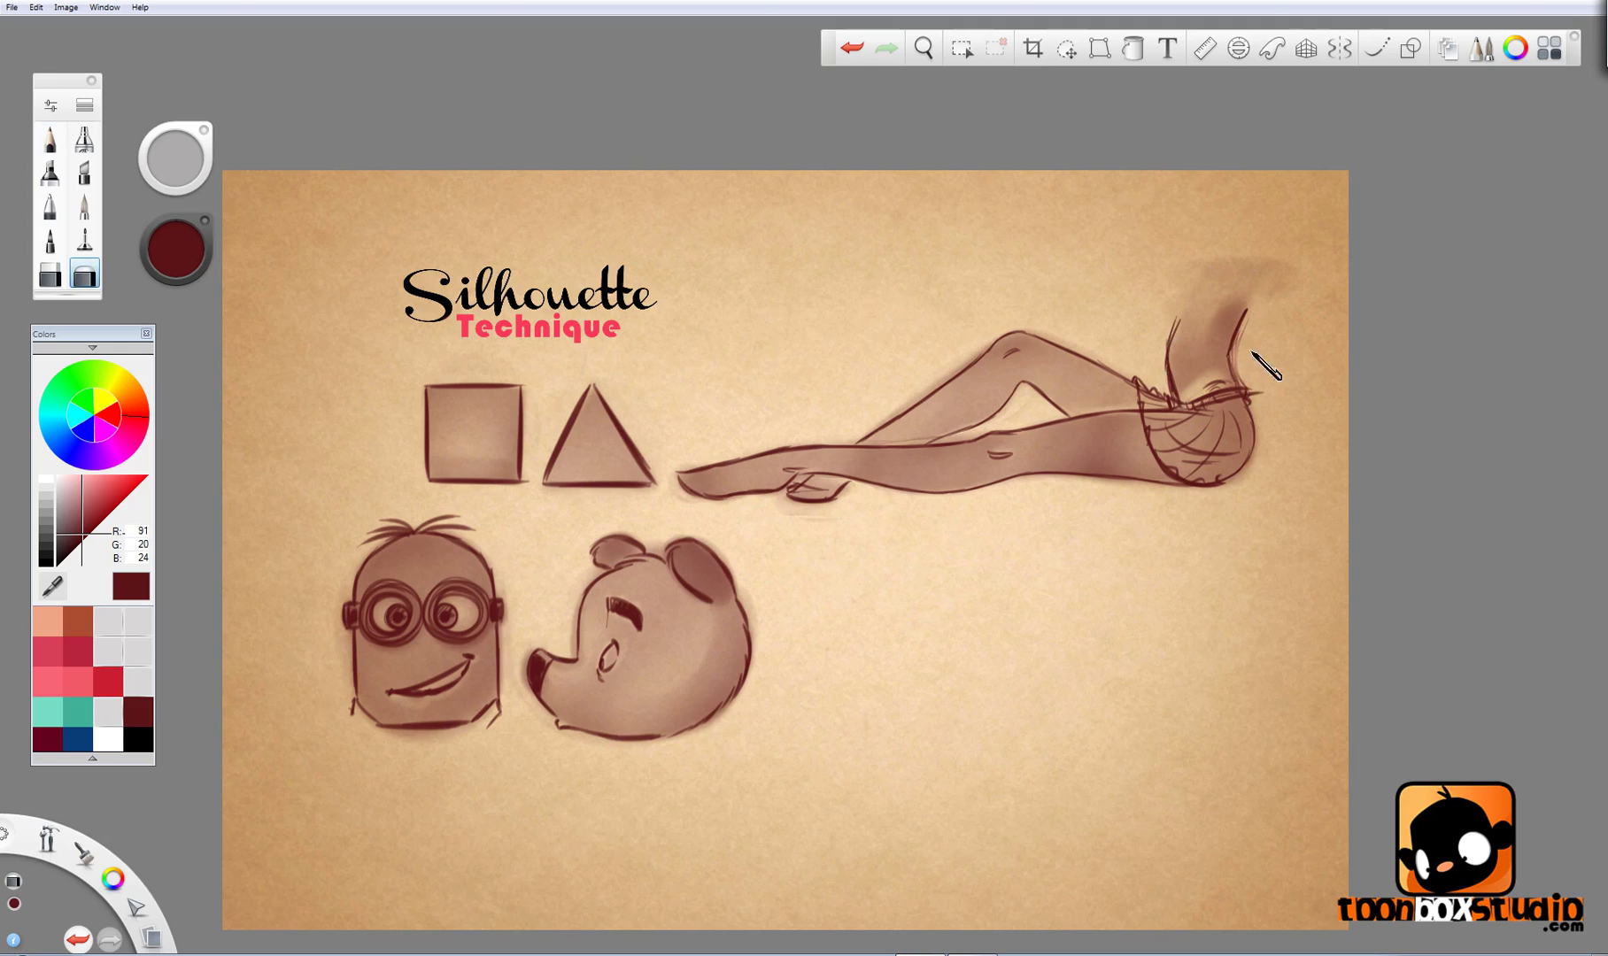
{"action": "key", "text": "e"}
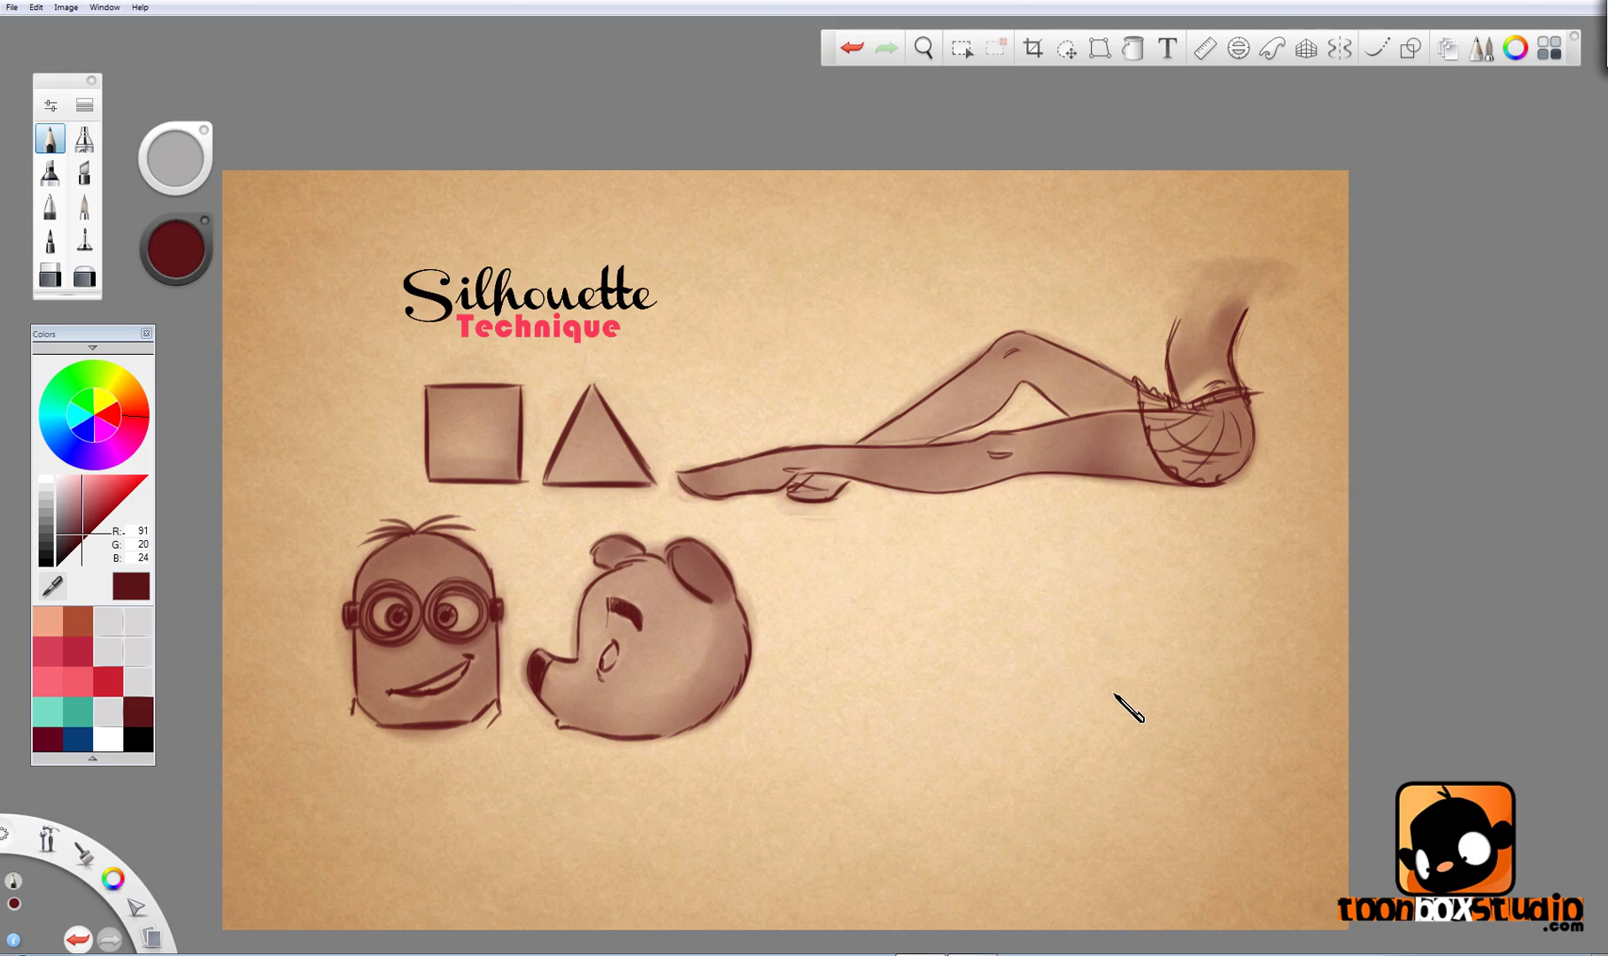
Step: Lasso the entire reclining figure, enlarge it and move it to the lower part of the canvas
{"action": "key", "text": "b"}
{"action": "left_click", "coordinate": [1067, 49]}
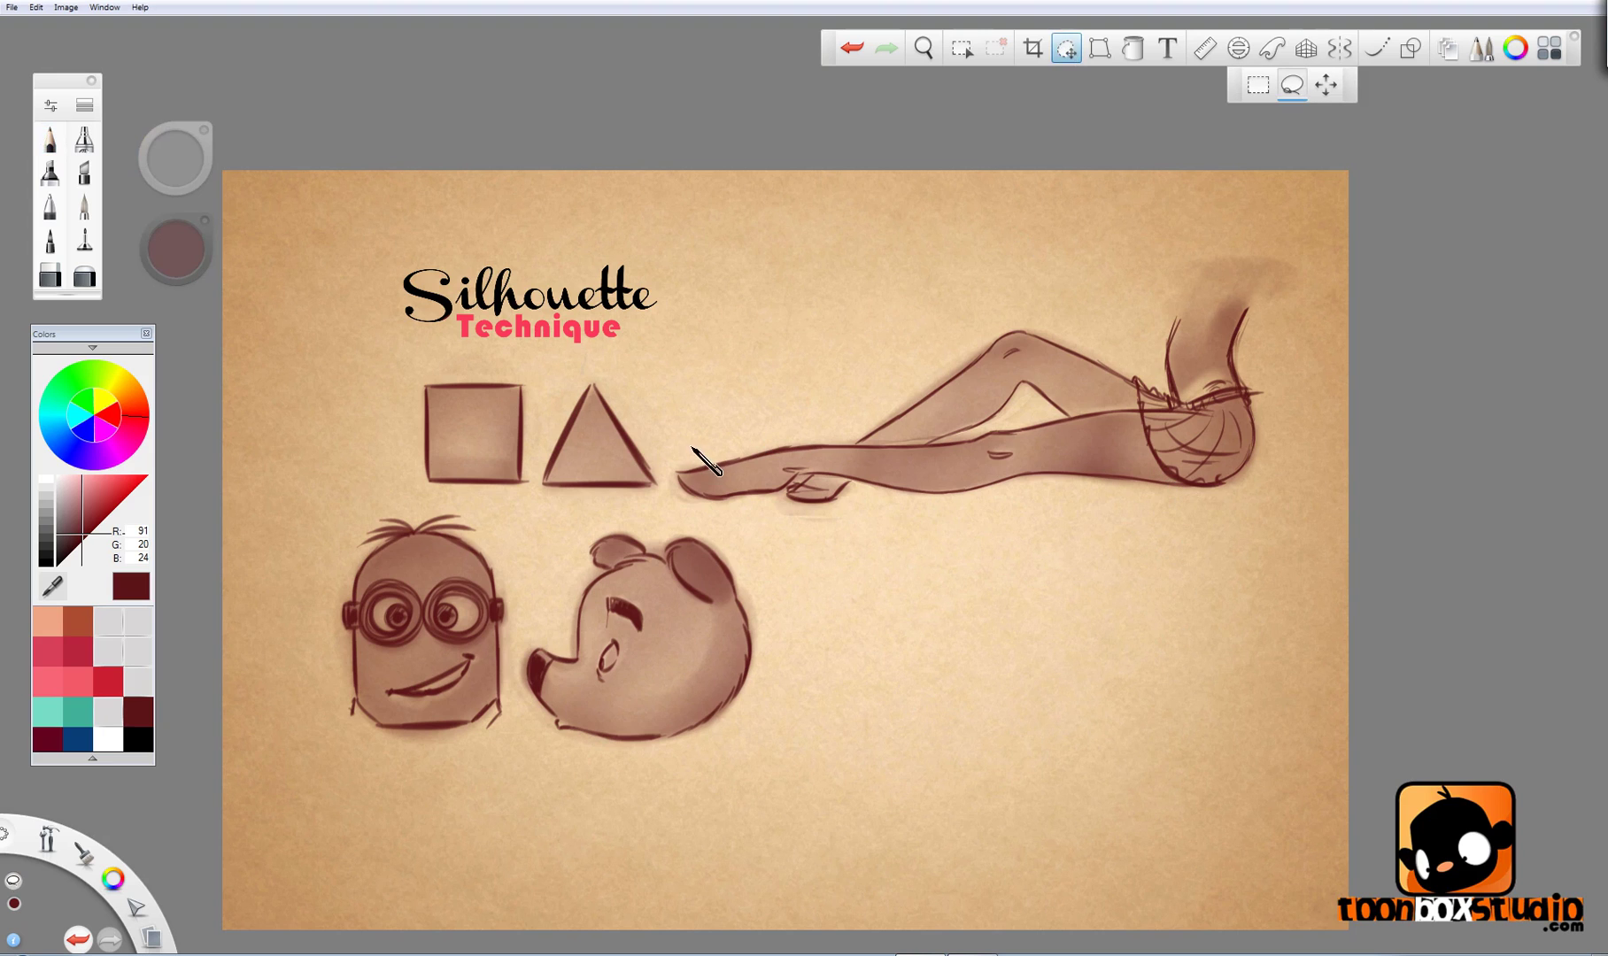
{"action": "mouse_move", "coordinate": [895, 602]}
{"action": "left_mouse_down"}
{"action": "mouse_move", "coordinate": [905, 316]}
{"action": "mouse_move", "coordinate": [682, 461]}
{"action": "left_mouse_up"}
{"action": "mouse_move", "coordinate": [1076, 575]}
{"action": "left_mouse_down"}
{"action": "mouse_move", "coordinate": [940, 940]}
{"action": "mouse_move", "coordinate": [917, 899]}
{"action": "mouse_move", "coordinate": [926, 879]}
{"action": "mouse_move", "coordinate": [962, 907]}
{"action": "mouse_move", "coordinate": [939, 861]}
{"action": "left_mouse_up"}
{"action": "left_click", "coordinate": [967, 832]}
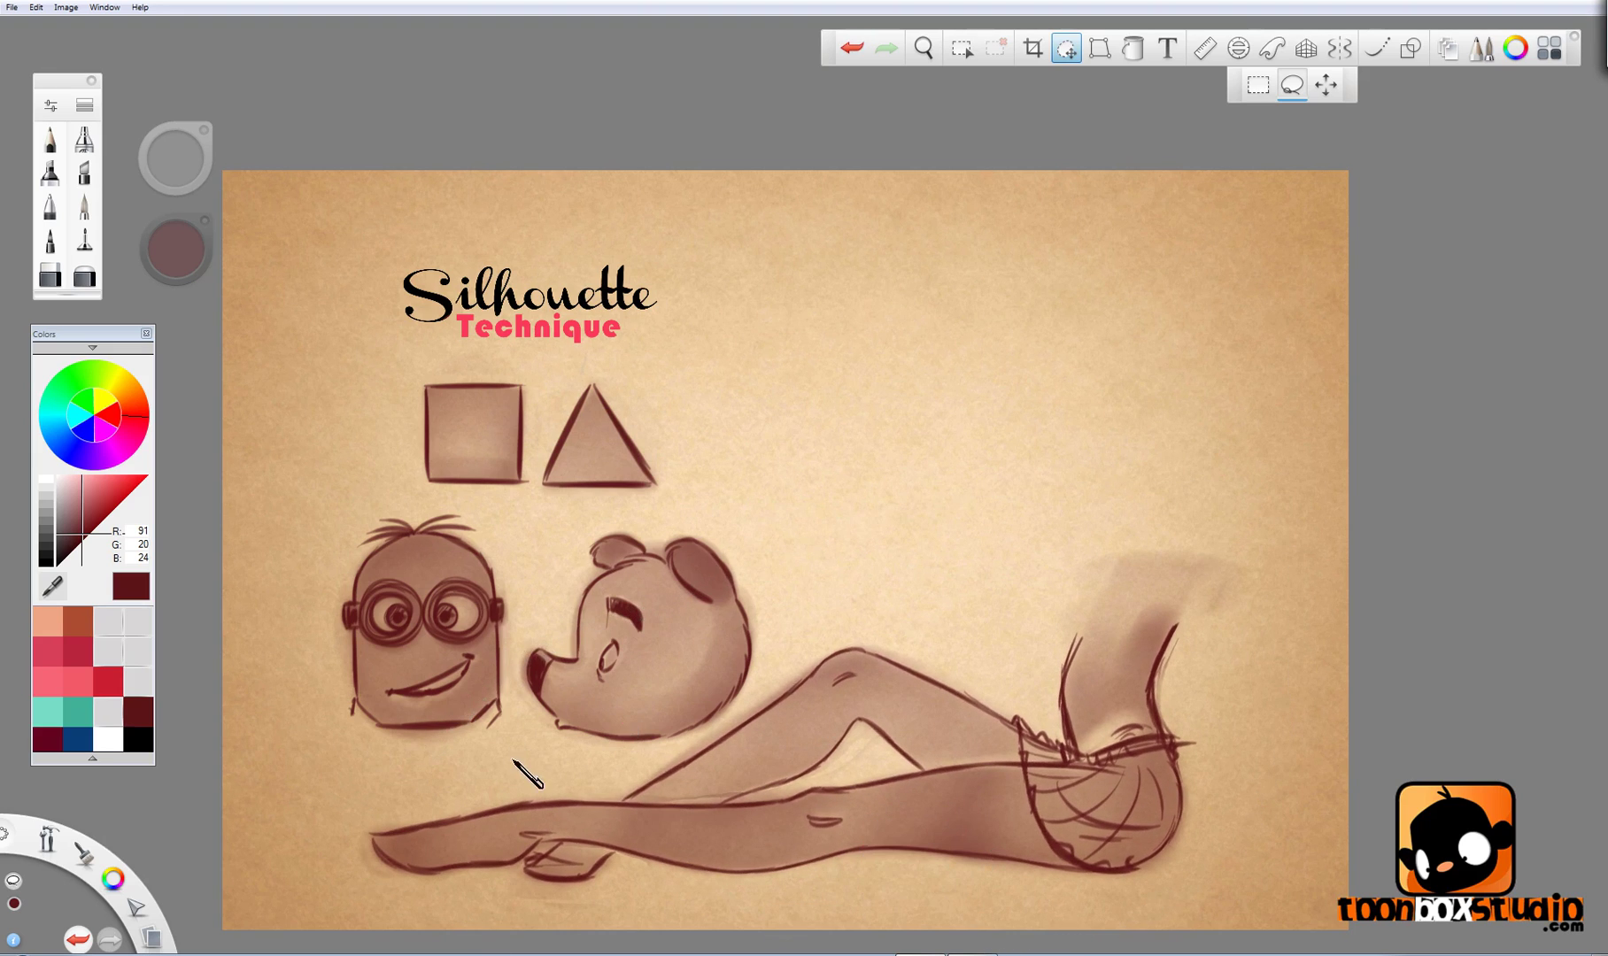
Step: Lasso the square, triangle and both character heads, enlarge them and move them to the area above the legs
{"action": "mouse_move", "coordinate": [661, 748]}
{"action": "left_mouse_down"}
{"action": "mouse_move", "coordinate": [765, 524]}
{"action": "mouse_move", "coordinate": [536, 350]}
{"action": "mouse_move", "coordinate": [308, 513]}
{"action": "mouse_move", "coordinate": [336, 774]}
{"action": "mouse_move", "coordinate": [507, 759]}
{"action": "left_mouse_up"}
{"action": "mouse_move", "coordinate": [677, 664]}
{"action": "left_mouse_down"}
{"action": "mouse_move", "coordinate": [1037, 539]}
{"action": "mouse_move", "coordinate": [1016, 558]}
{"action": "mouse_move", "coordinate": [1030, 549]}
{"action": "mouse_move", "coordinate": [1096, 586]}
{"action": "mouse_move", "coordinate": [1063, 566]}
{"action": "left_mouse_up"}
{"action": "left_click", "coordinate": [841, 496]}
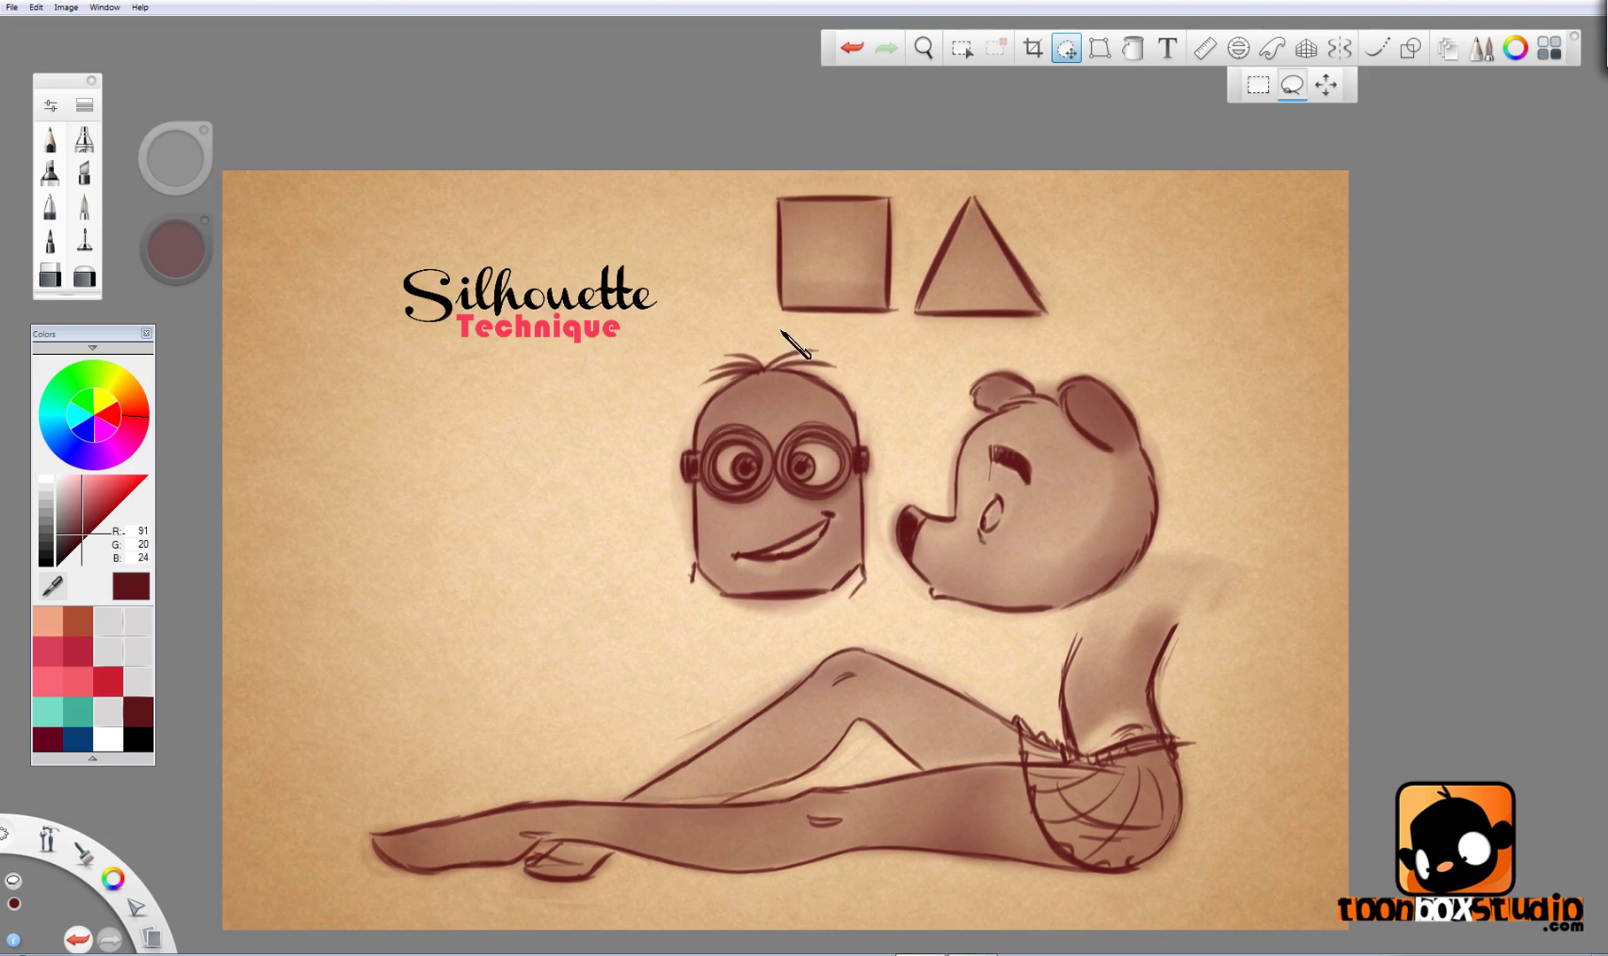
Step: Lasso the square and triangle, enlarge them and place them below the Silhouette Technique title
{"action": "left_click_drag", "start_coordinate": [749, 325], "coordinate": [941, 171]}
{"action": "mouse_move", "coordinate": [912, 359]}
{"action": "left_mouse_down"}
{"action": "mouse_move", "coordinate": [503, 639]}
{"action": "mouse_move", "coordinate": [571, 673]}
{"action": "mouse_move", "coordinate": [1141, 618]}
{"action": "mouse_move", "coordinate": [584, 397]}
{"action": "mouse_move", "coordinate": [423, 682]}
{"action": "left_mouse_up"}
{"action": "left_click", "coordinate": [531, 630]}
Step: Enlarge both character heads and align them beside the triangle, and erase the leftover smudge near the bear with the Soft Eraser
{"action": "mouse_move", "coordinate": [818, 647]}
{"action": "left_mouse_down"}
{"action": "mouse_move", "coordinate": [896, 609]}
{"action": "mouse_move", "coordinate": [940, 660]}
{"action": "mouse_move", "coordinate": [919, 611]}
{"action": "left_mouse_up"}
{"action": "left_click", "coordinate": [964, 572]}
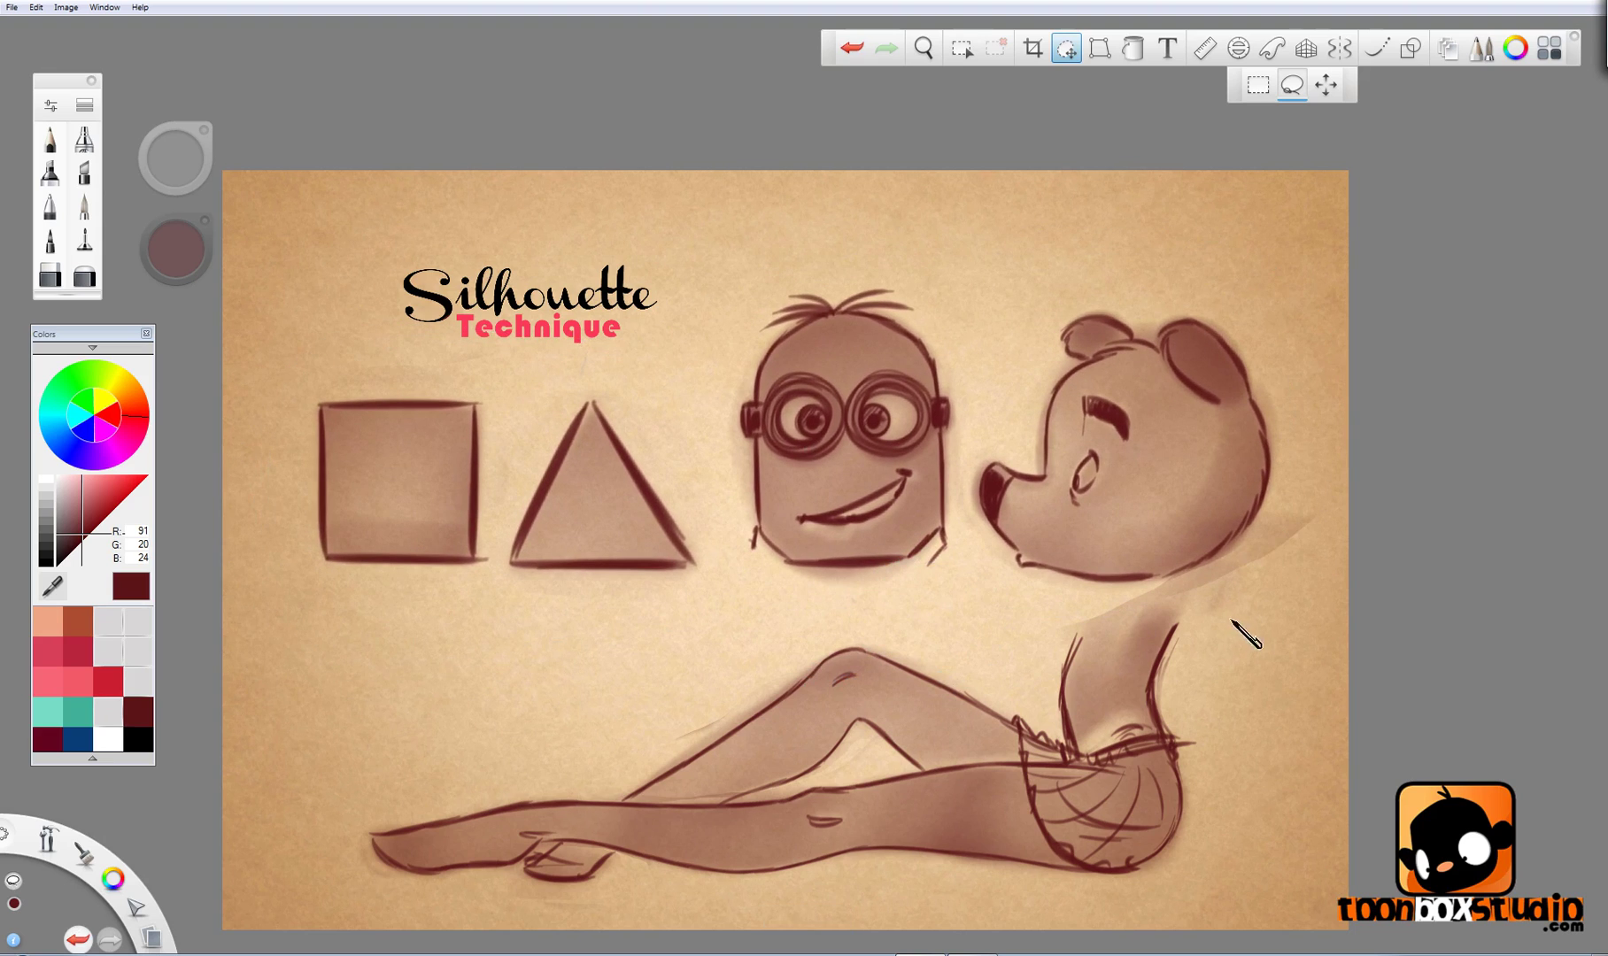
{"action": "key", "text": "Escape"}
{"action": "key", "text": "e"}
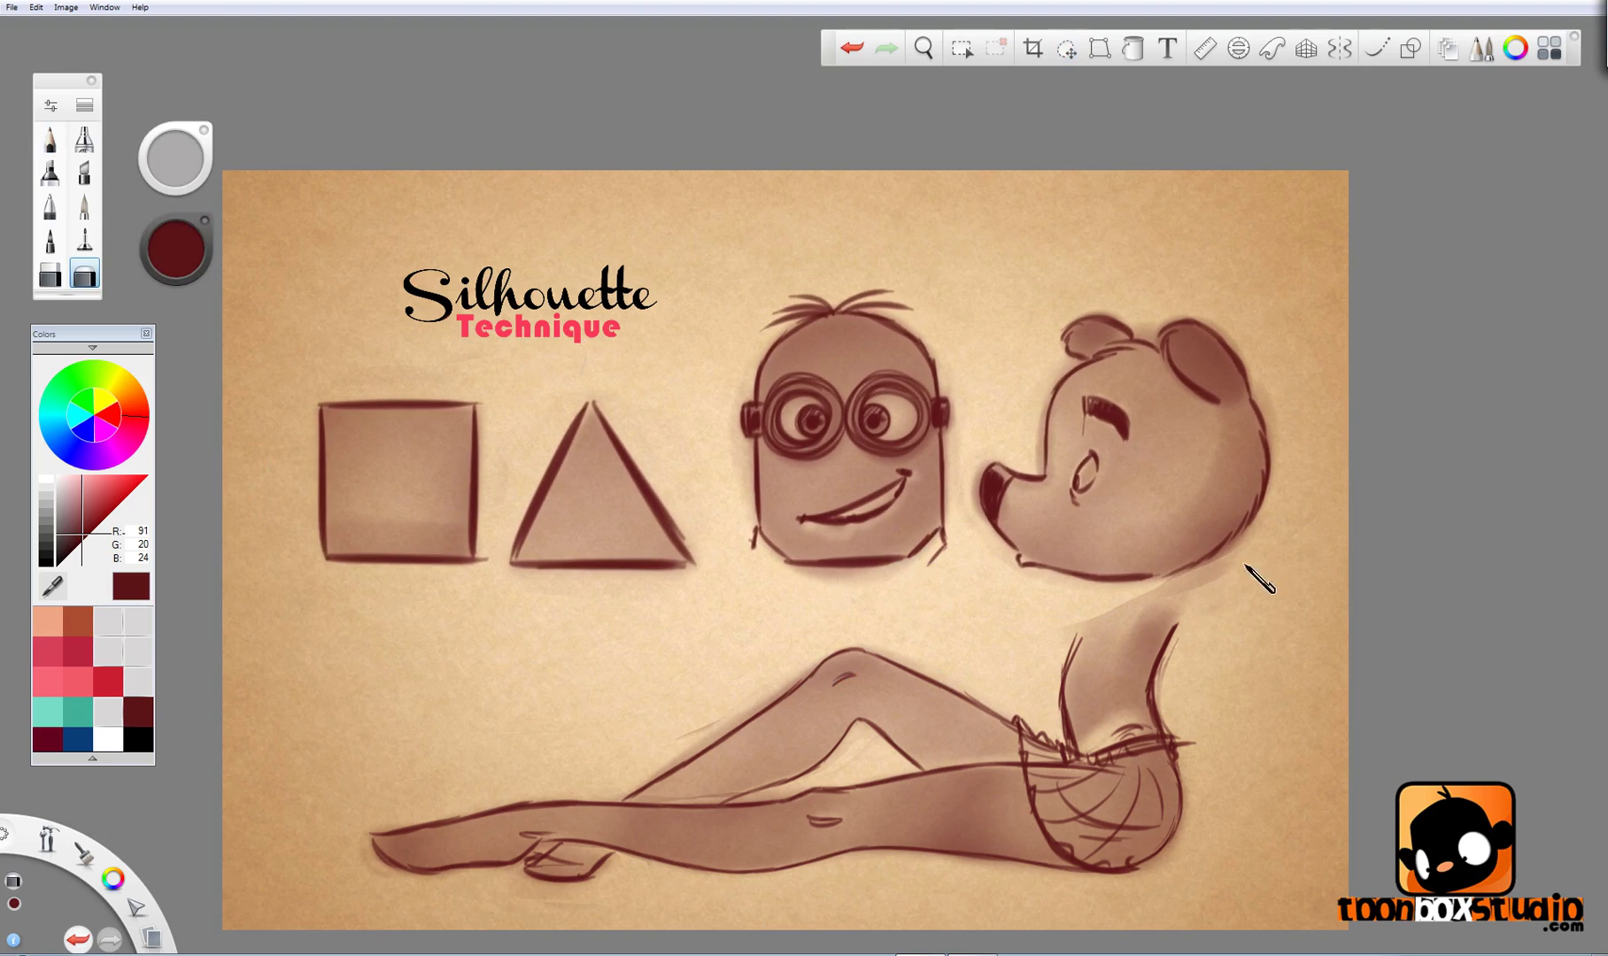
Step: Erase the smudge around the figure's torso with the Soft Eraser, and sign the page above the feet with a pencil signature and 2014
{"action": "mouse_move", "coordinate": [1126, 644]}
{"action": "left_mouse_down"}
{"action": "mouse_move", "coordinate": [1097, 703]}
{"action": "mouse_move", "coordinate": [1129, 735]}
{"action": "left_mouse_up"}
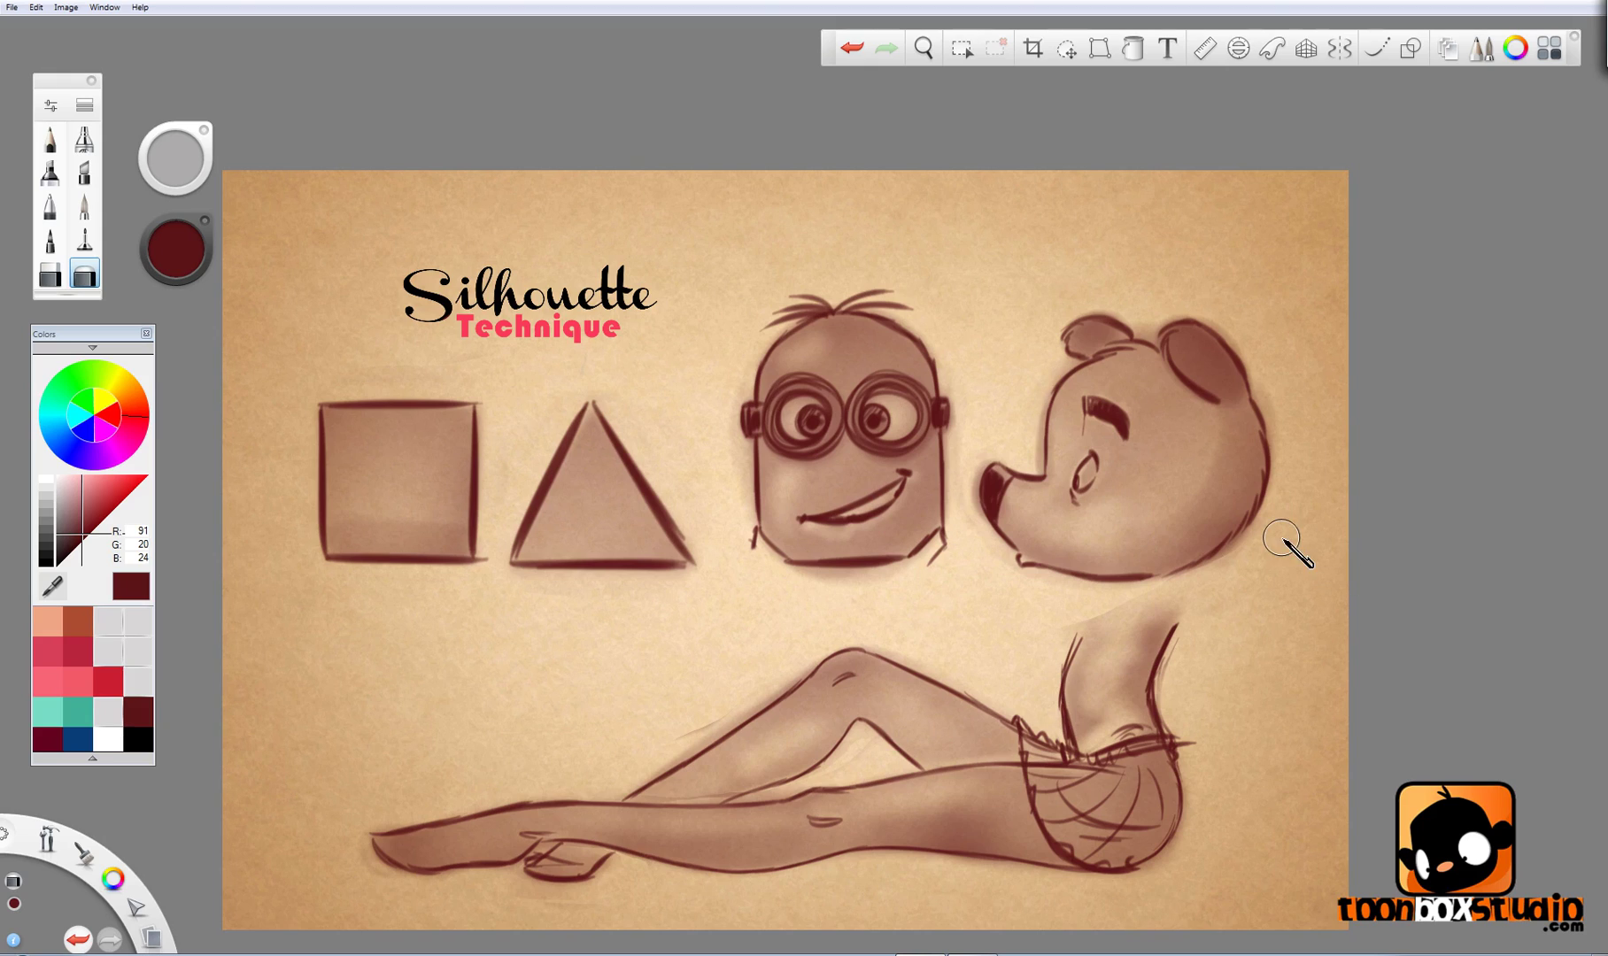
{"action": "key", "text": "e"}
{"action": "mouse_move", "coordinate": [353, 711]}
{"action": "left_mouse_down"}
{"action": "mouse_move", "coordinate": [470, 789]}
{"action": "mouse_move", "coordinate": [460, 771]}
{"action": "mouse_move", "coordinate": [476, 752]}
{"action": "mouse_move", "coordinate": [489, 773]}
{"action": "mouse_move", "coordinate": [529, 698]}
{"action": "left_mouse_up"}
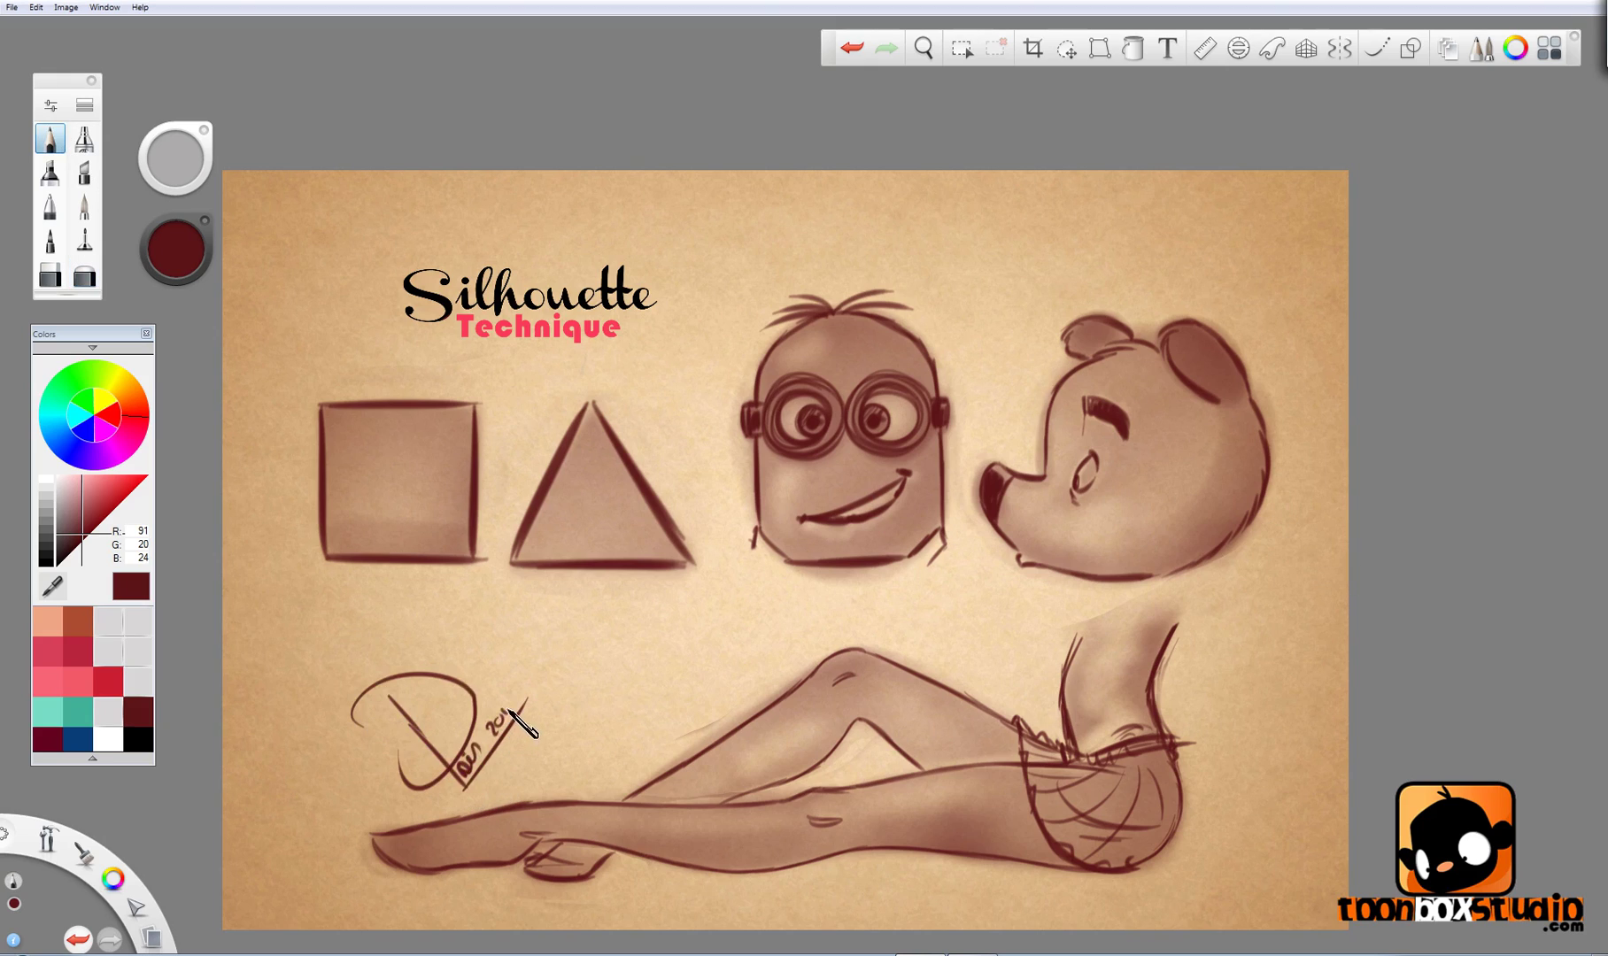
Step: Lasso the entire reclining figure and narrow it slightly in the horizontal direction, keeping its height
{"action": "key", "text": "space"}
{"action": "left_click_drag", "start_coordinate": [1031, 722], "coordinate": [1125, 651]}
{"action": "left_click_drag", "start_coordinate": [1131, 711], "coordinate": [1160, 682]}
{"action": "left_click_drag", "start_coordinate": [1141, 752], "coordinate": [1174, 756]}
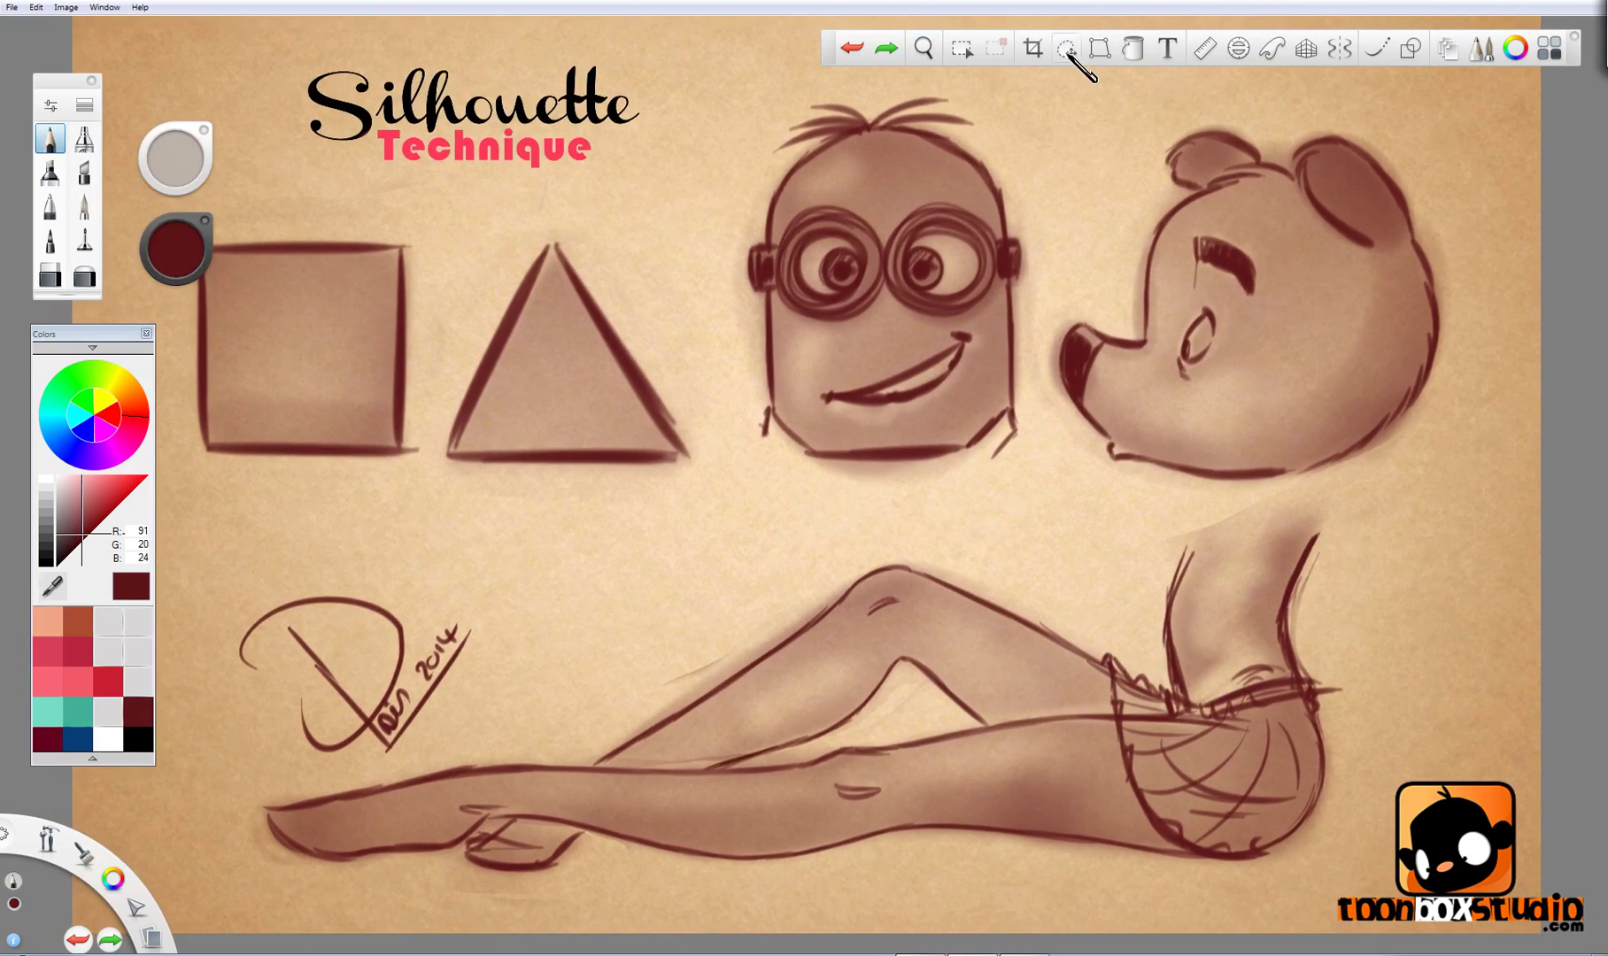
{"action": "left_click", "coordinate": [1067, 49]}
{"action": "mouse_move", "coordinate": [562, 706]}
{"action": "left_mouse_down"}
{"action": "mouse_move", "coordinate": [265, 784]}
{"action": "mouse_move", "coordinate": [444, 907]}
{"action": "mouse_move", "coordinate": [1030, 879]}
{"action": "mouse_move", "coordinate": [1406, 737]}
{"action": "mouse_move", "coordinate": [1346, 501]}
{"action": "mouse_move", "coordinate": [985, 526]}
{"action": "mouse_move", "coordinate": [806, 618]}
{"action": "left_mouse_up"}
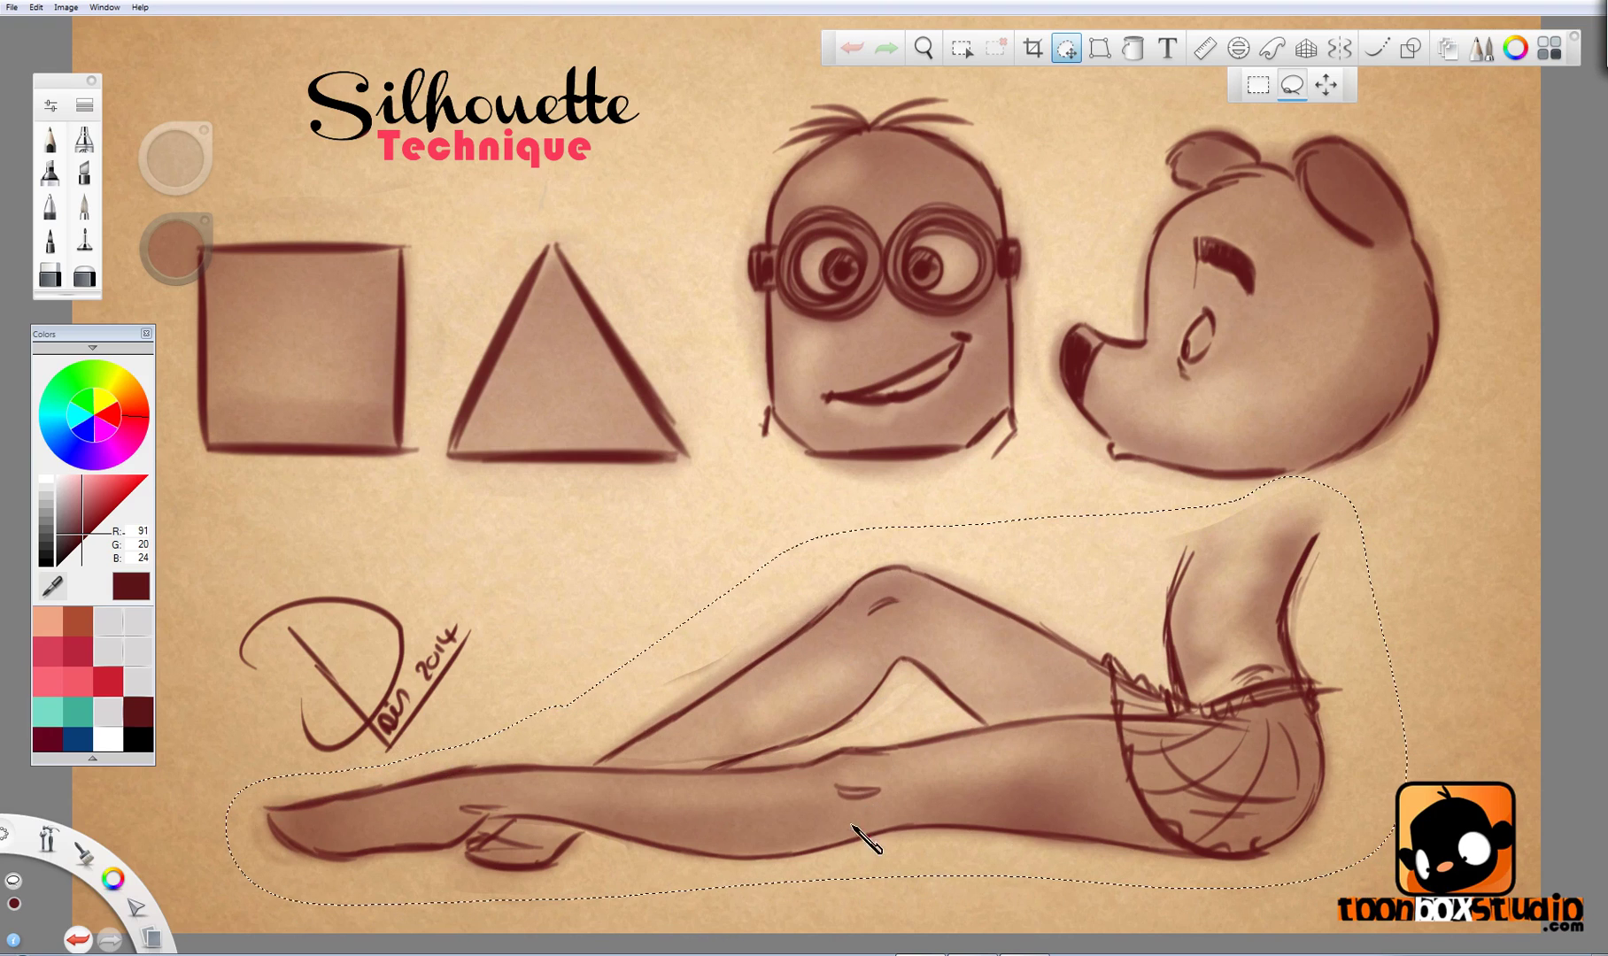
{"action": "key", "text": "ctrl+alt"}
{"action": "left_click_drag", "start_coordinate": [812, 821], "coordinate": [800, 825]}
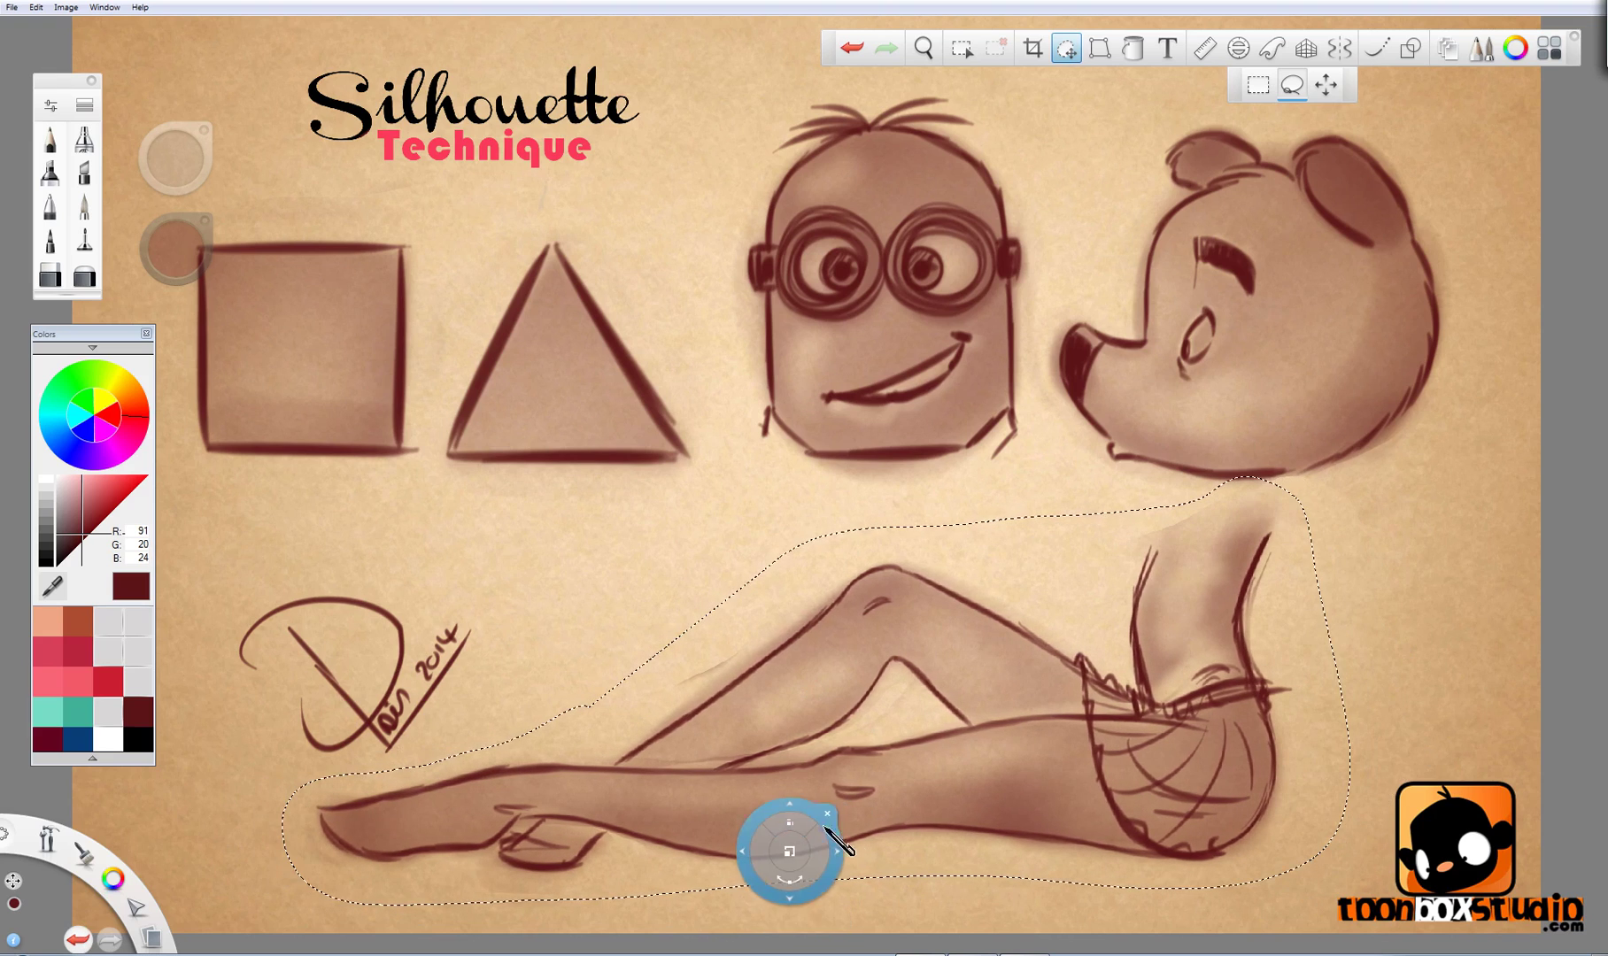
{"action": "left_click", "coordinate": [836, 813]}
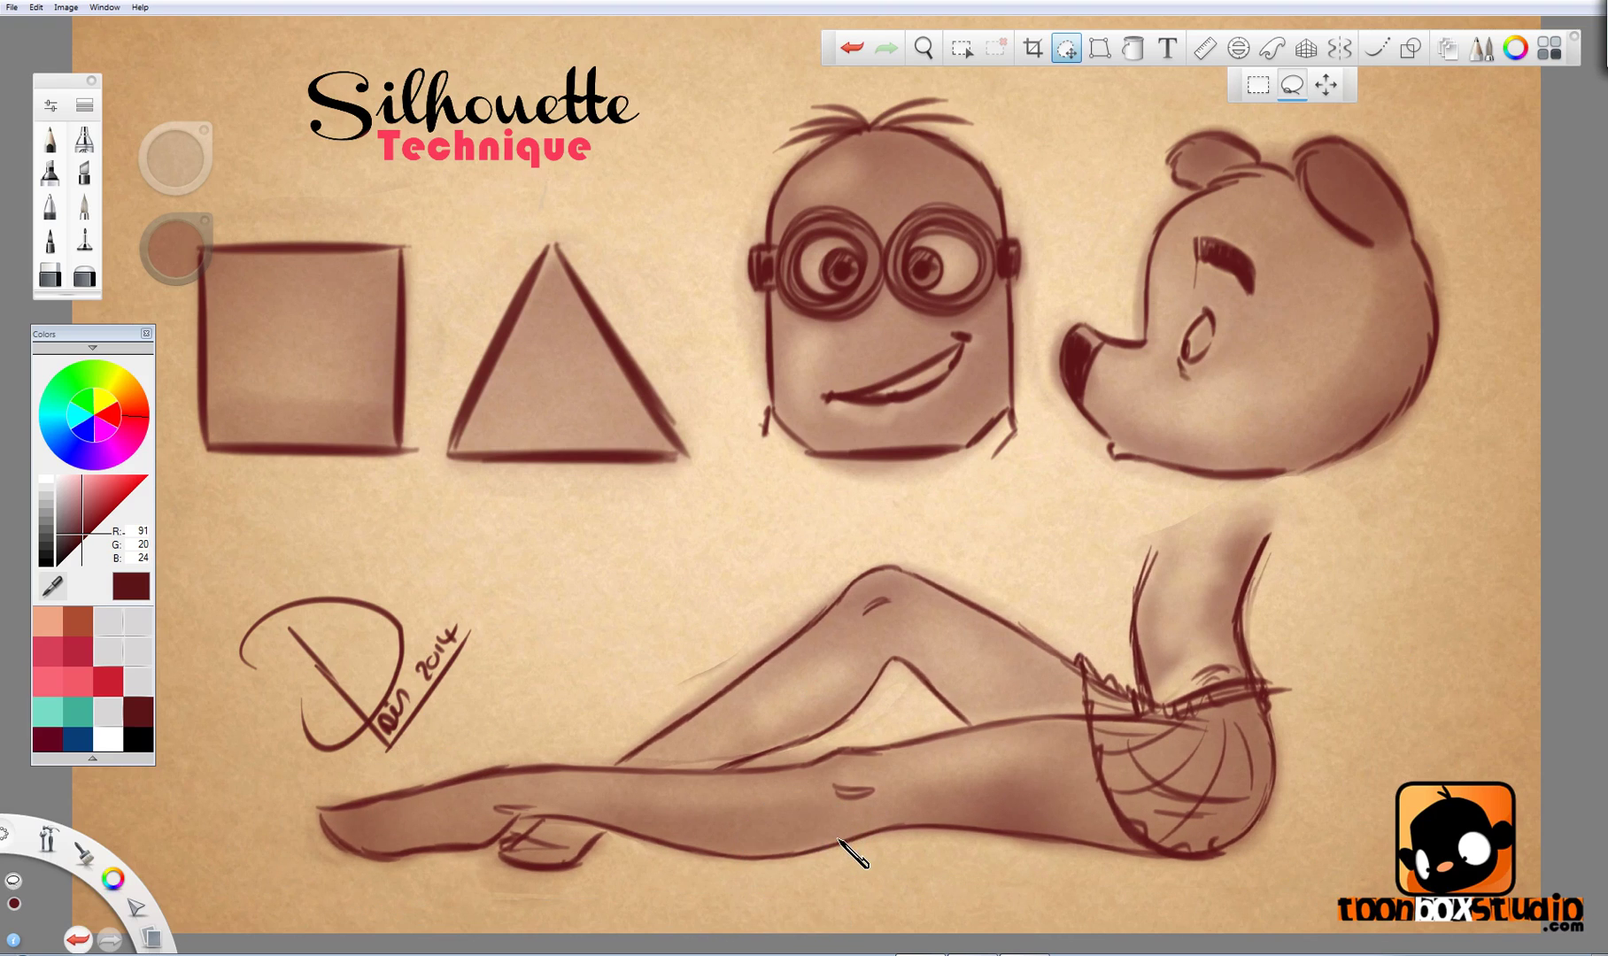
{"action": "key", "text": "Tab"}
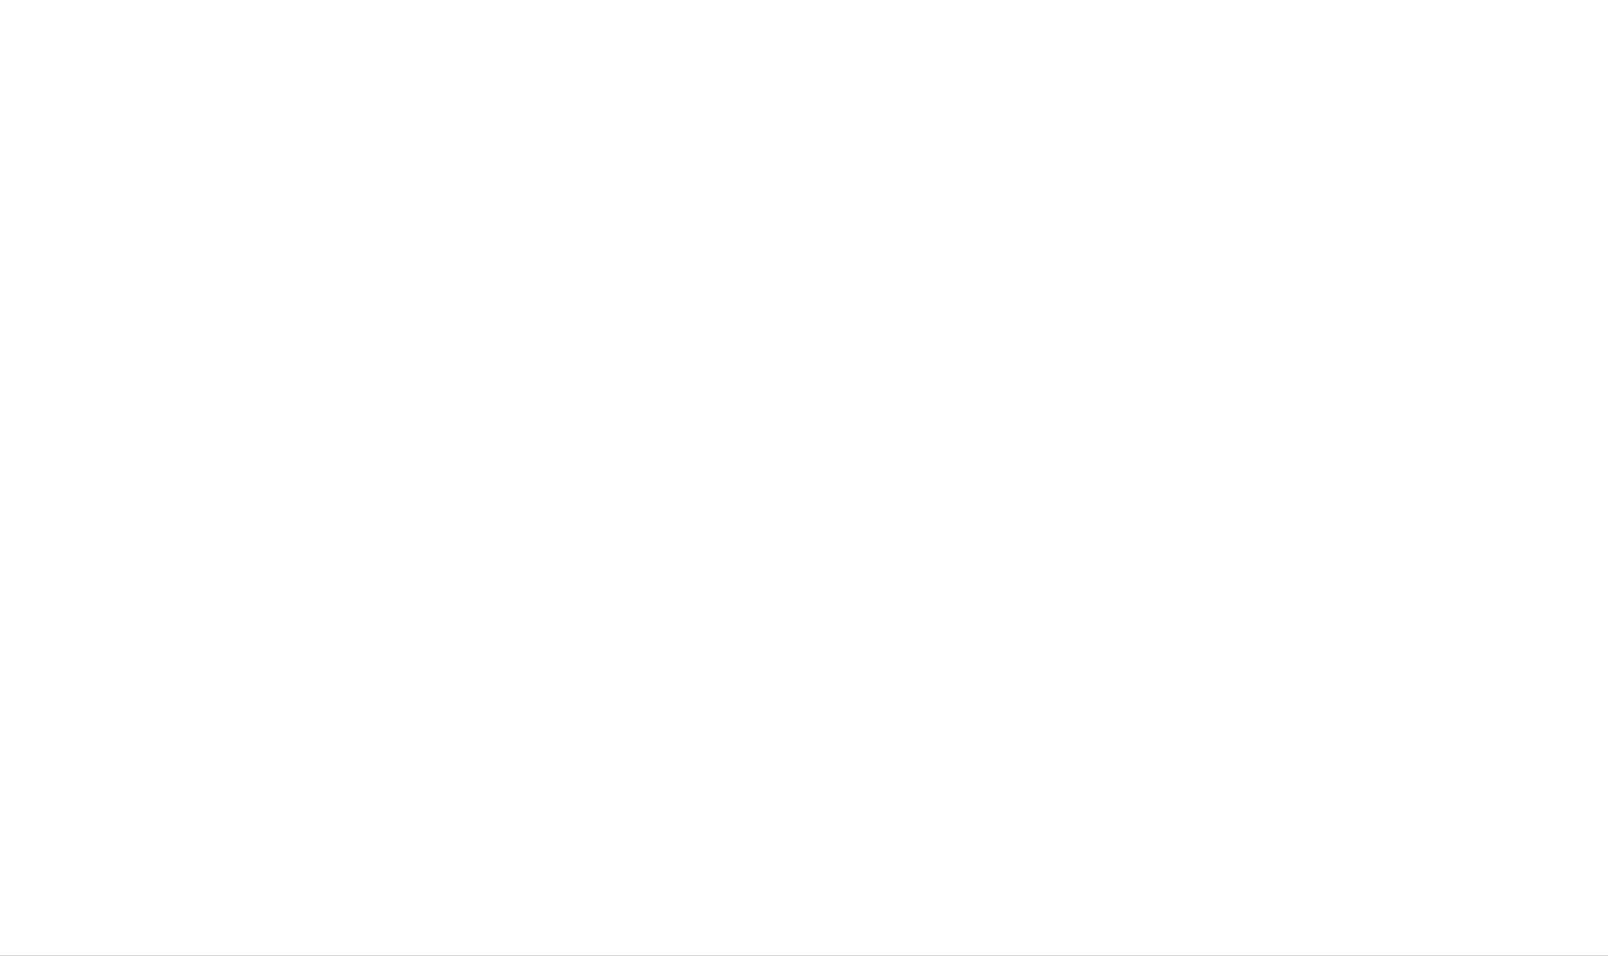